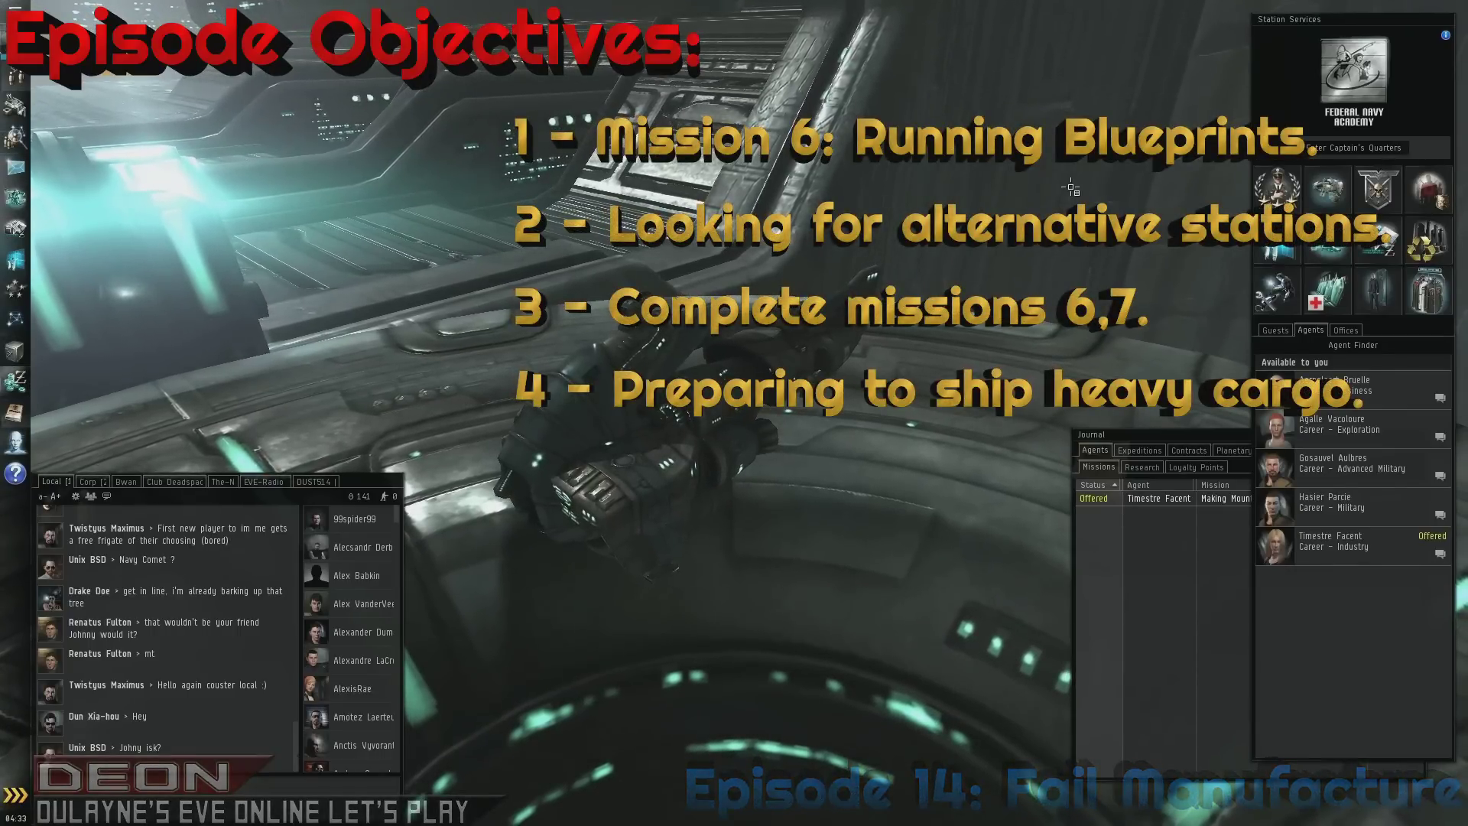
Accept Timestre Facent's 'Making Mountains of Molehills (6 of 10)' mission from the Journal
{"action": "left_click", "coordinate": [1172, 651]}
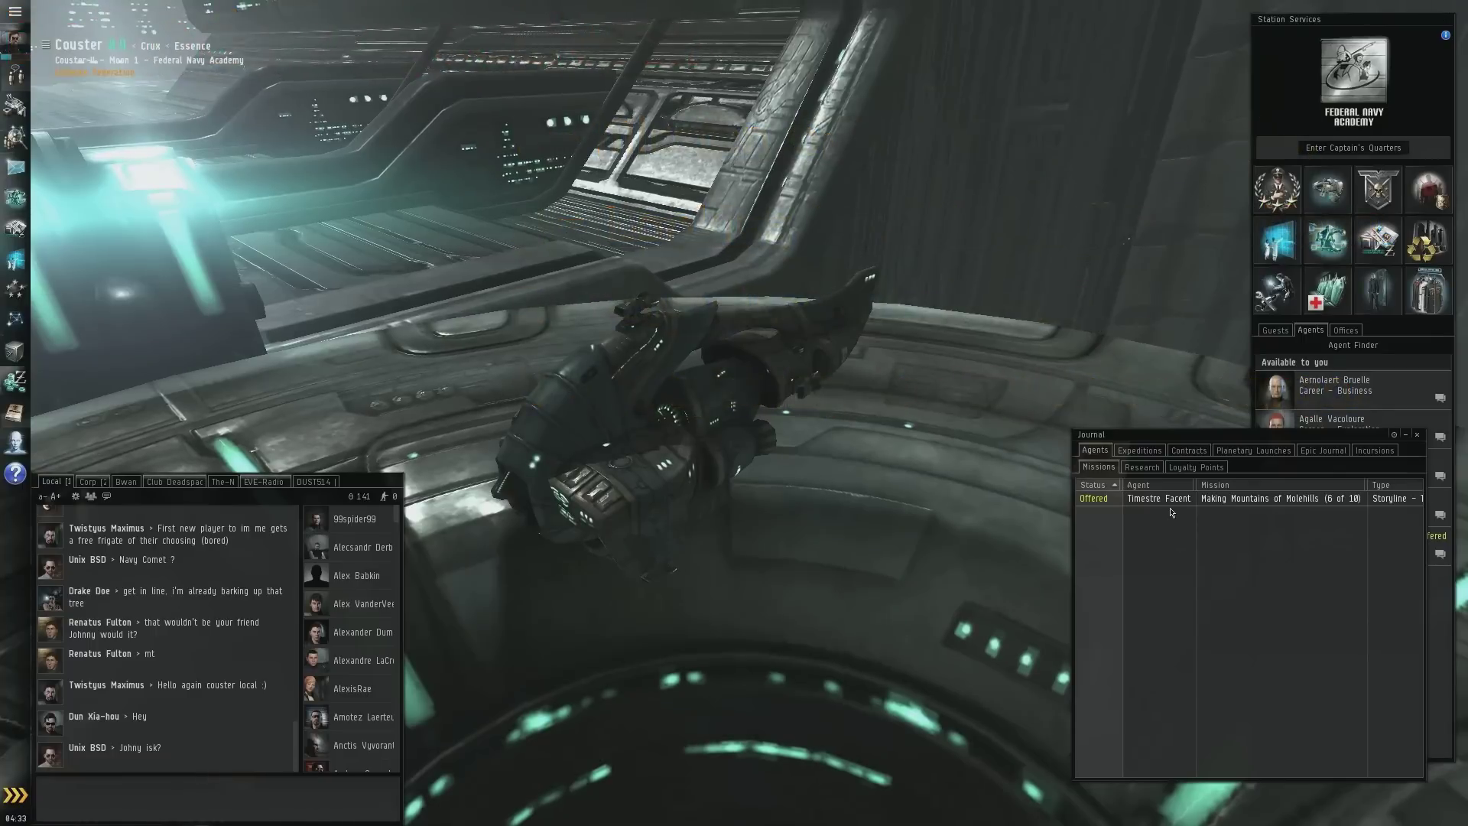
{"action": "right_click", "coordinate": [1177, 505]}
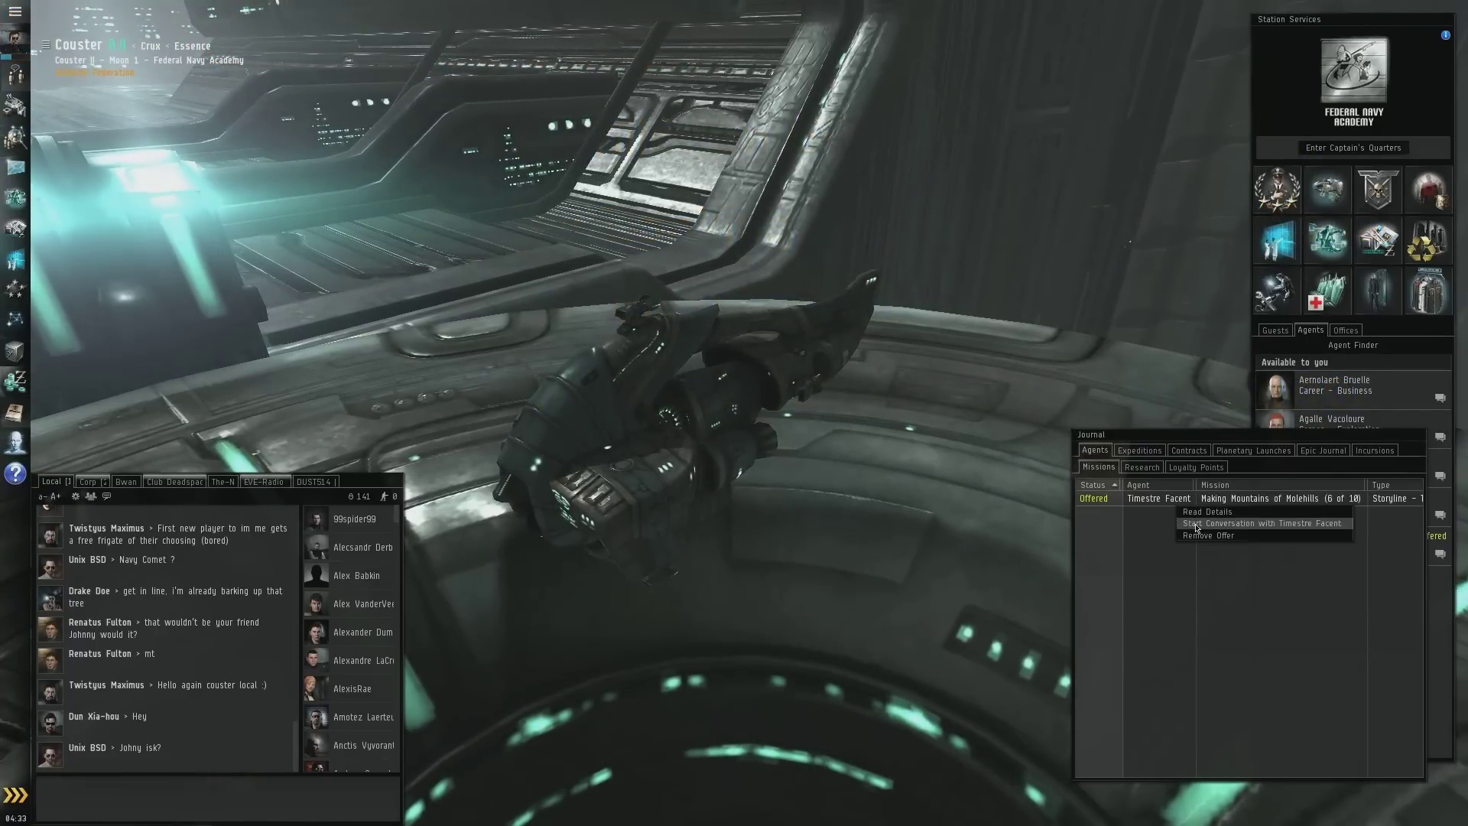
{"action": "left_click", "coordinate": [1192, 523]}
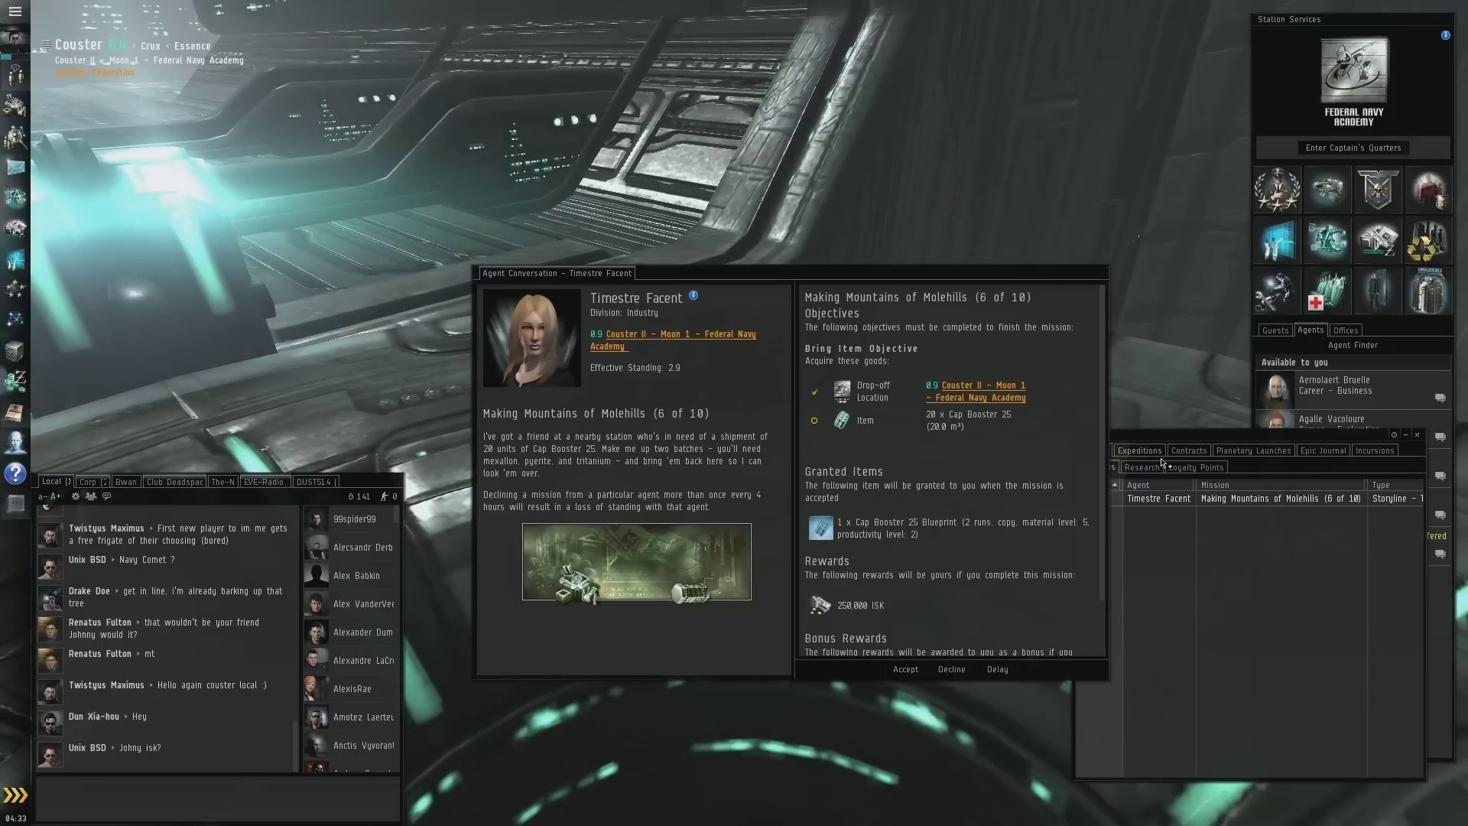
{"action": "scroll", "coordinate": [1018, 529], "scroll_direction": "down", "scroll_amount": 2}
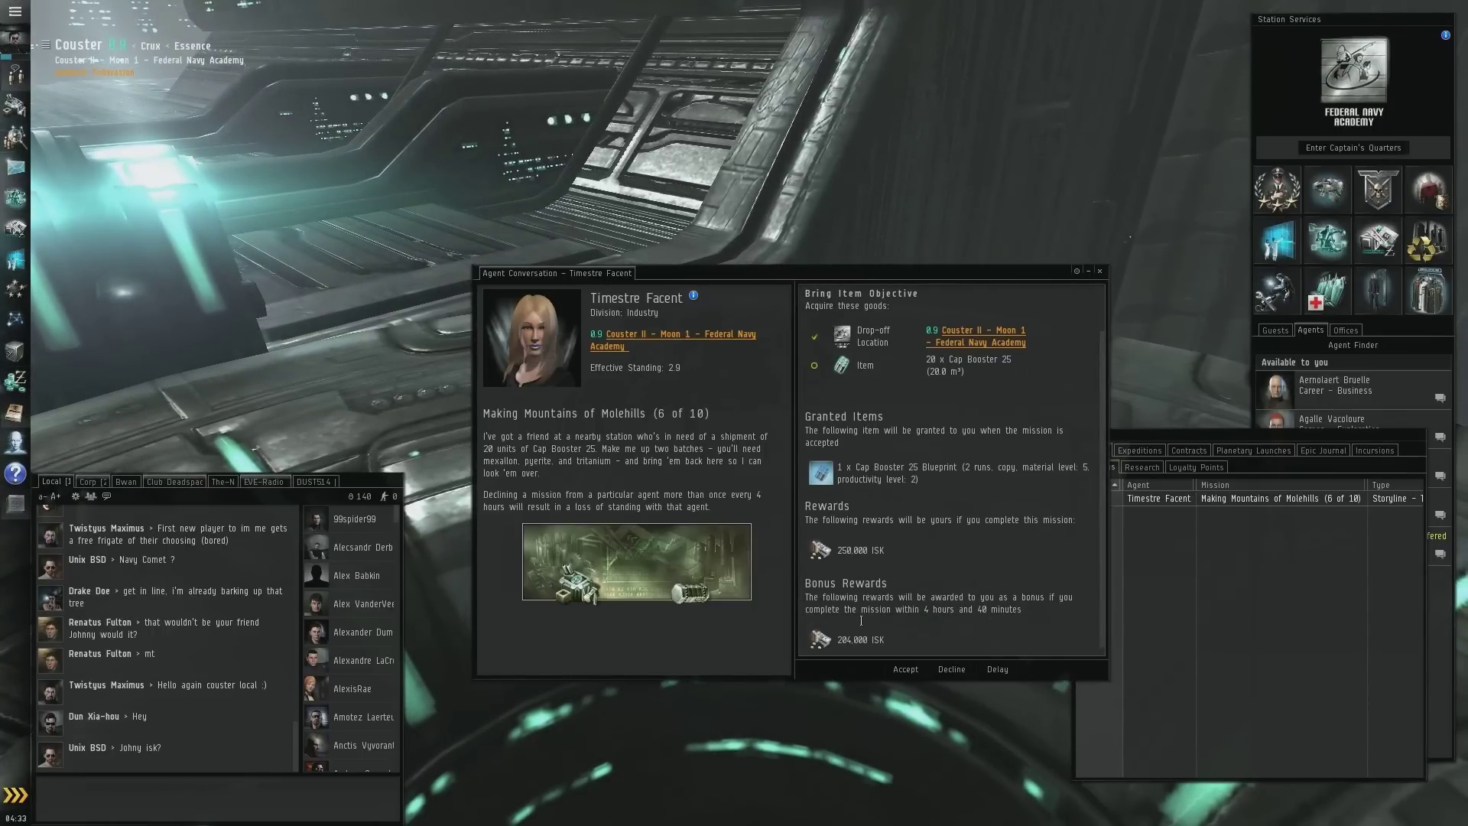
{"action": "scroll", "coordinate": [861, 621], "scroll_direction": "down", "scroll_amount": 1}
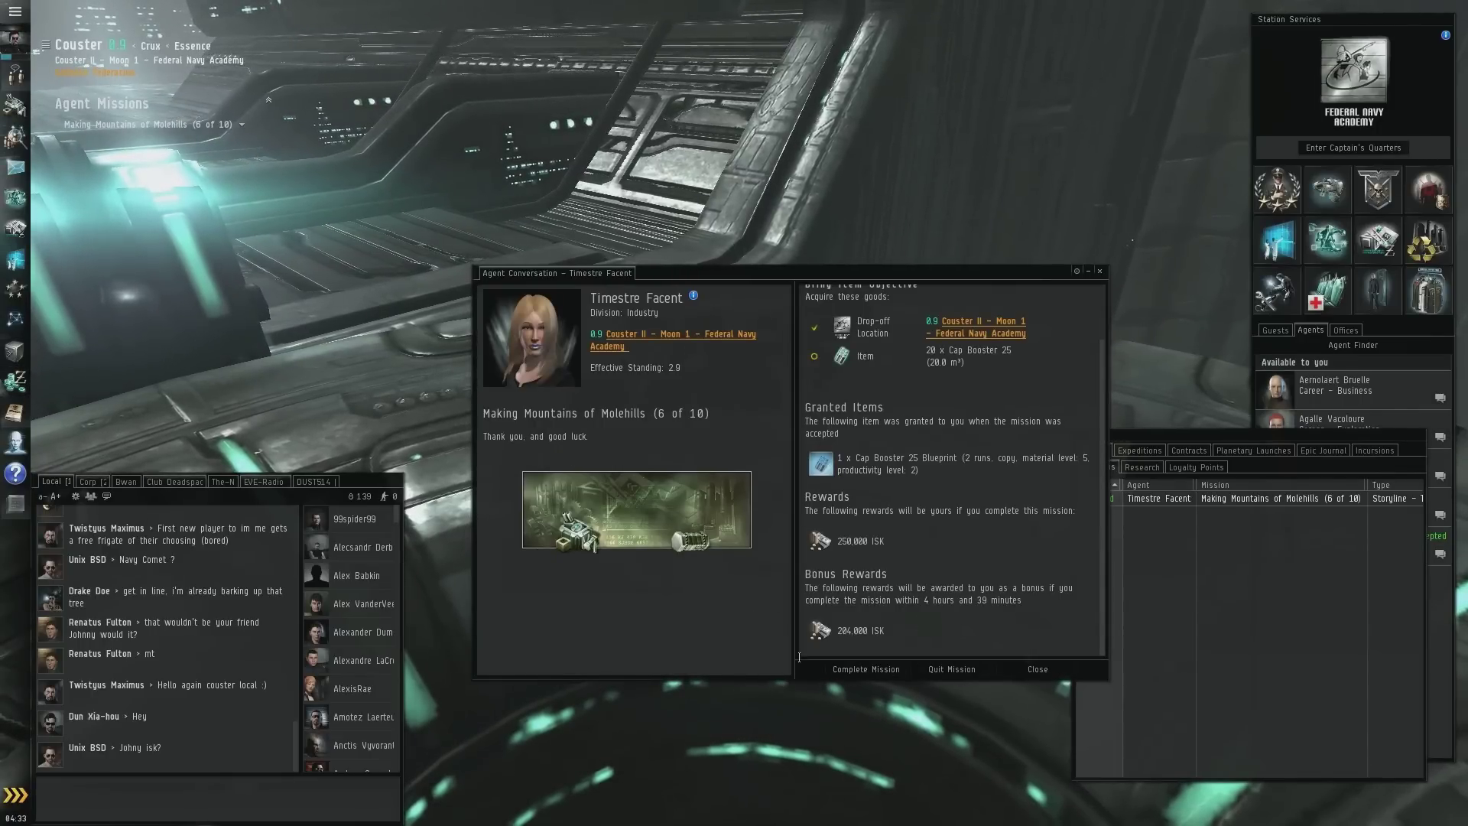
Start a manufacturing job from the Cap Booster 25 Blueprint in the item hangar
{"action": "left_click", "coordinate": [1100, 271]}
{"action": "key", "text": "alt+c"}
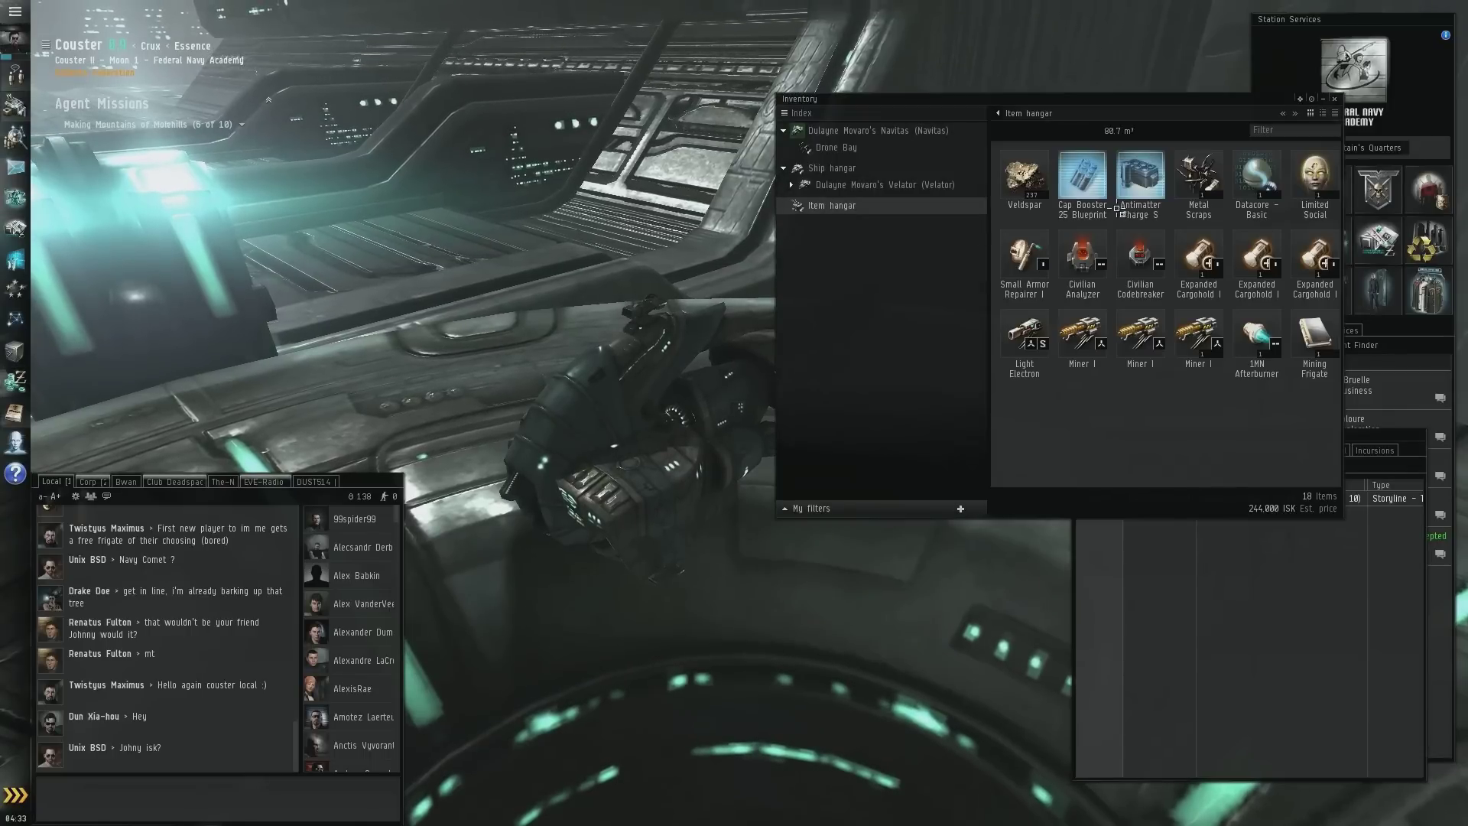
{"action": "right_click", "coordinate": [1082, 185]}
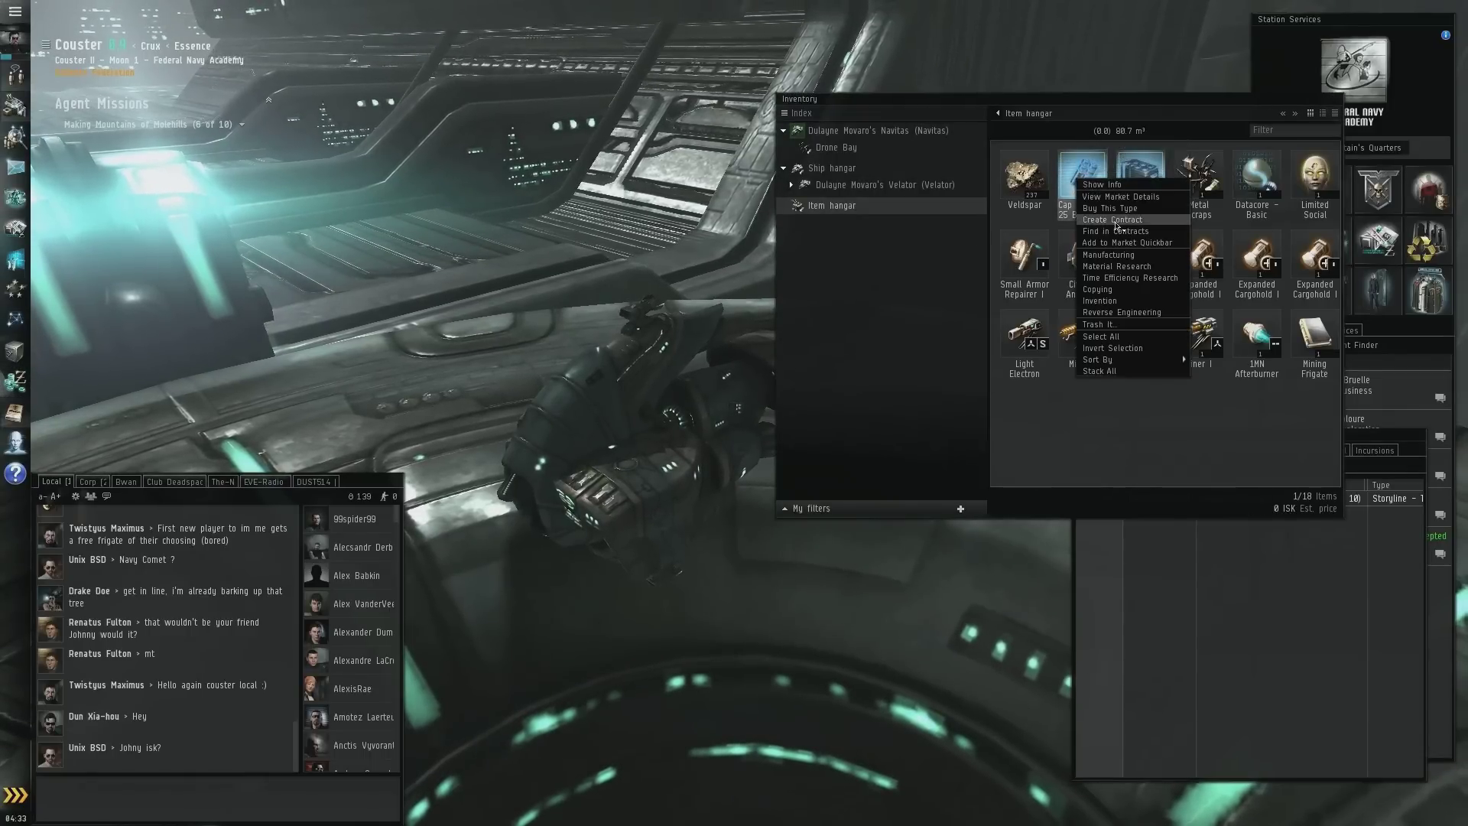
{"action": "left_click", "coordinate": [1108, 254]}
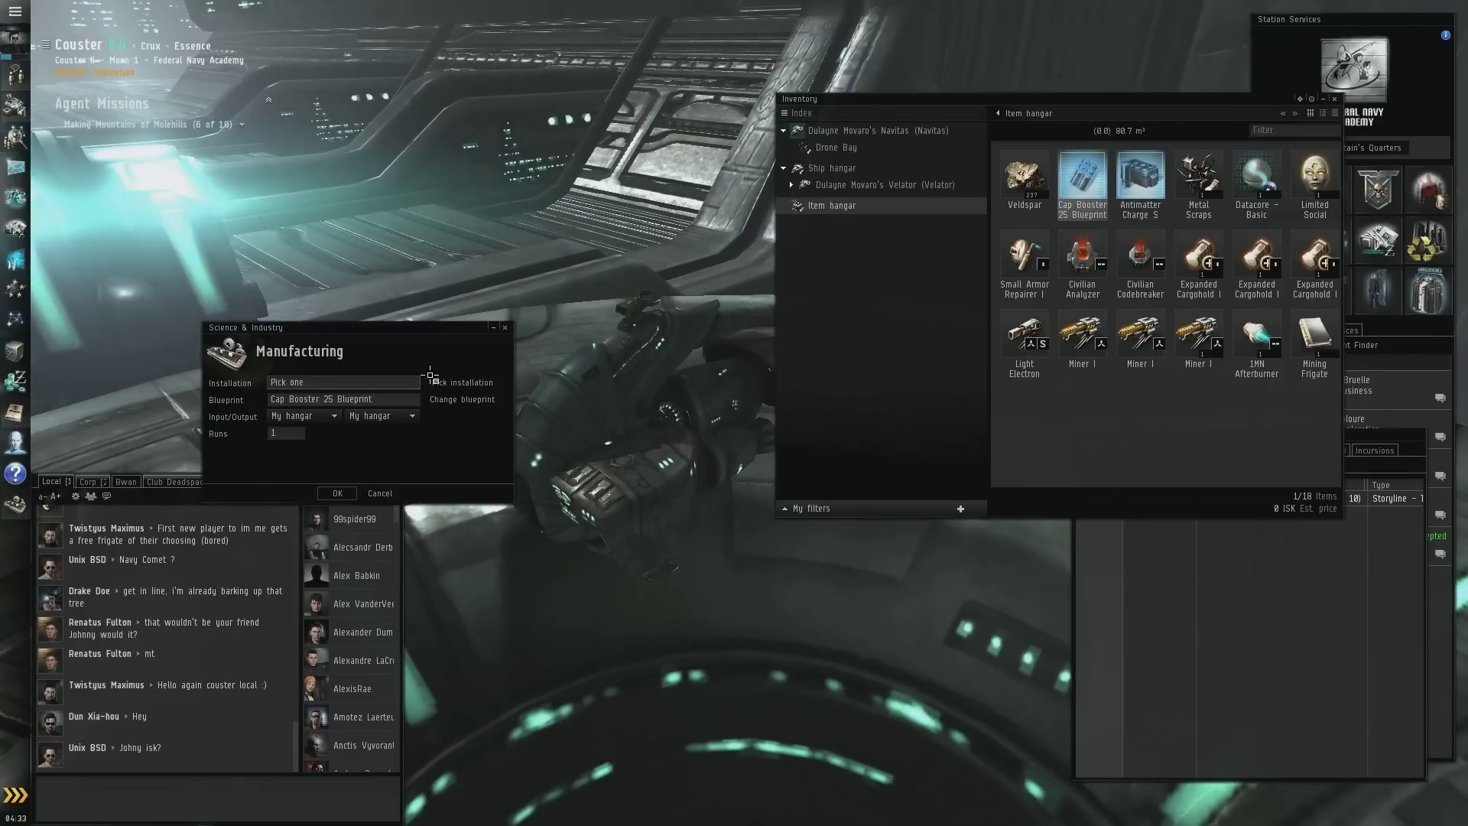
Check the blueprint's Mexallon material, reading its description and volume
{"action": "right_click", "coordinate": [1082, 185]}
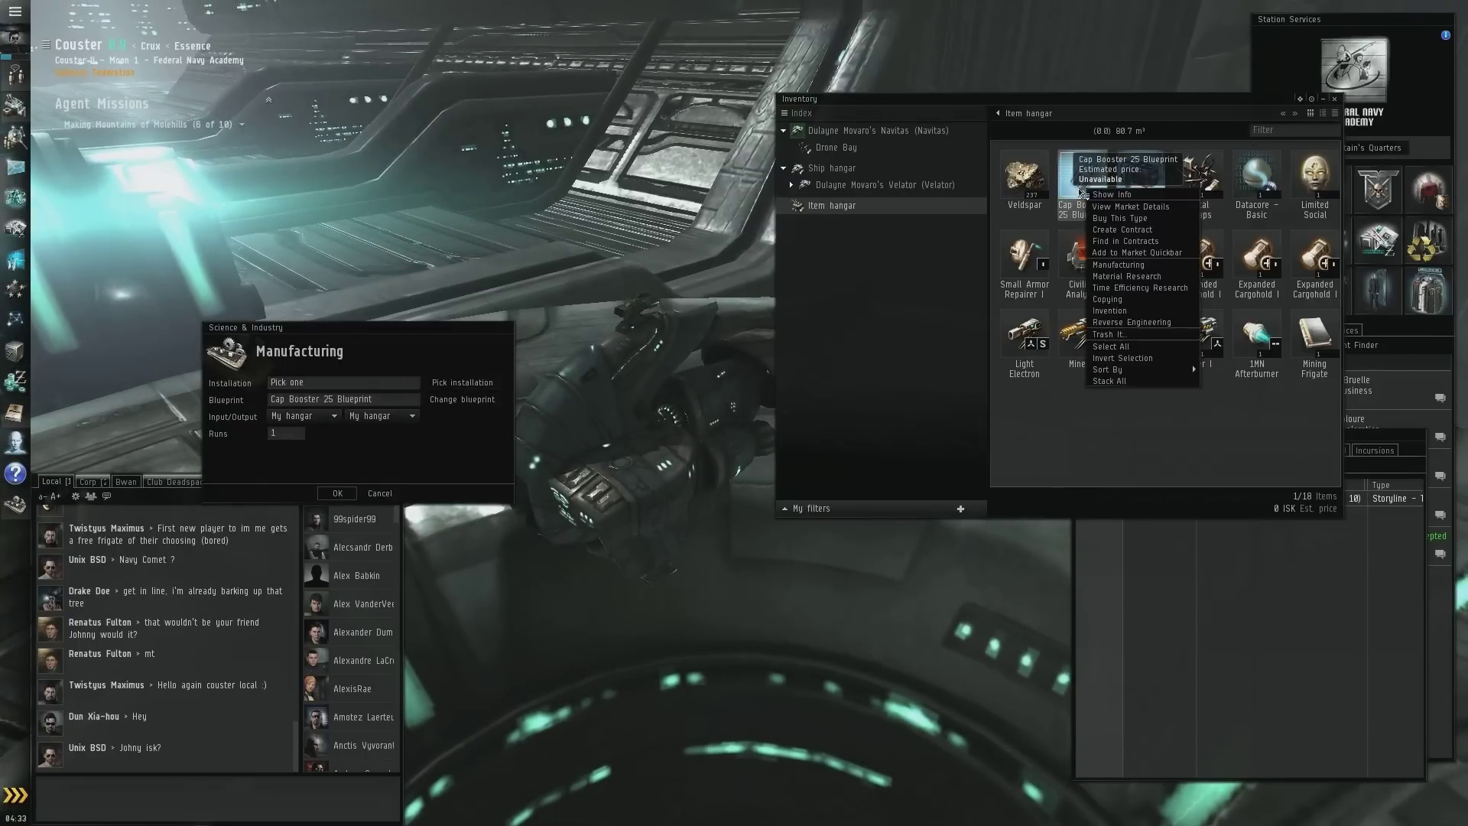
{"action": "left_click", "coordinate": [1118, 195]}
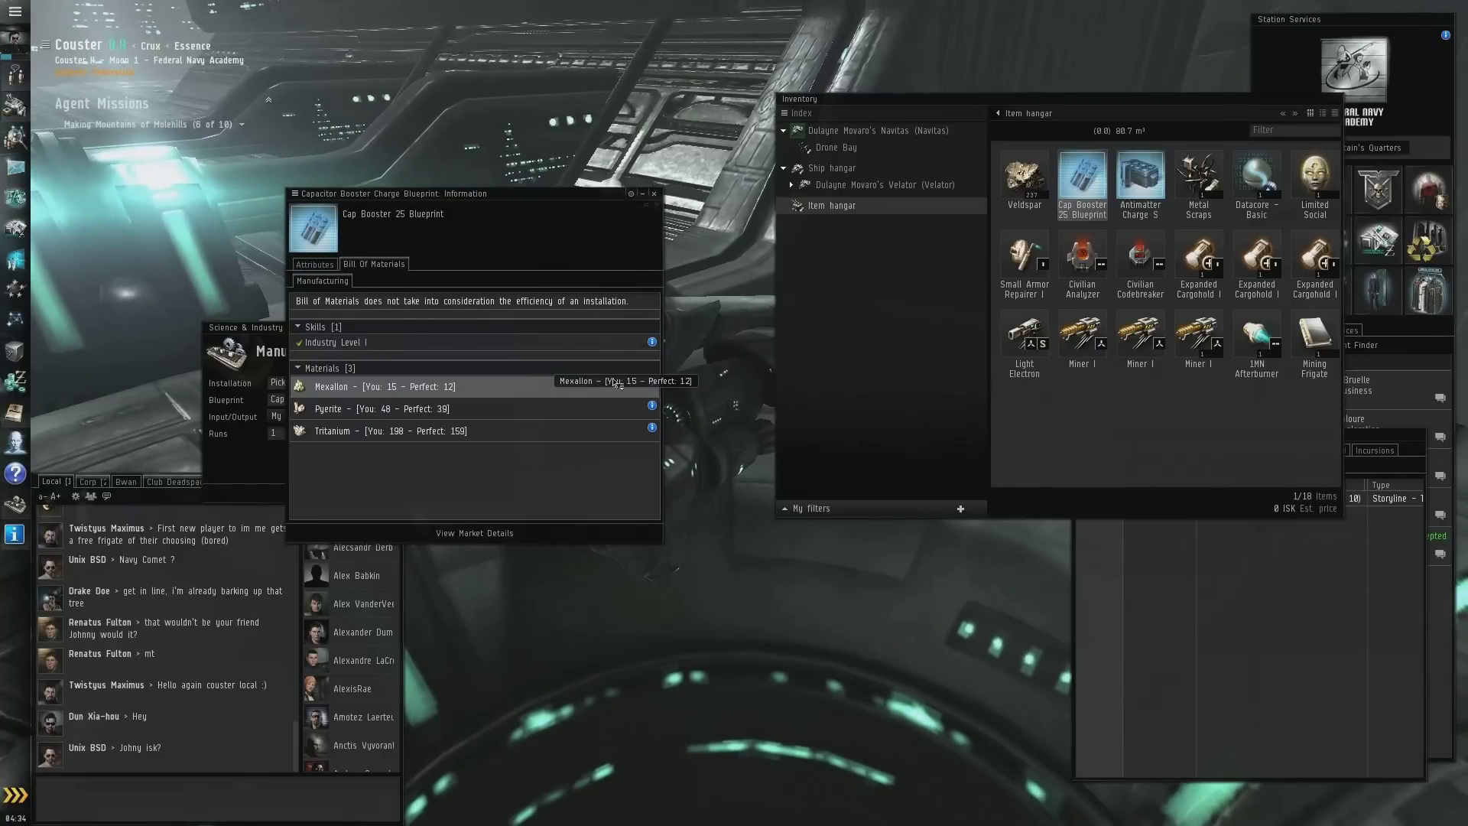
{"action": "left_click", "coordinate": [653, 385]}
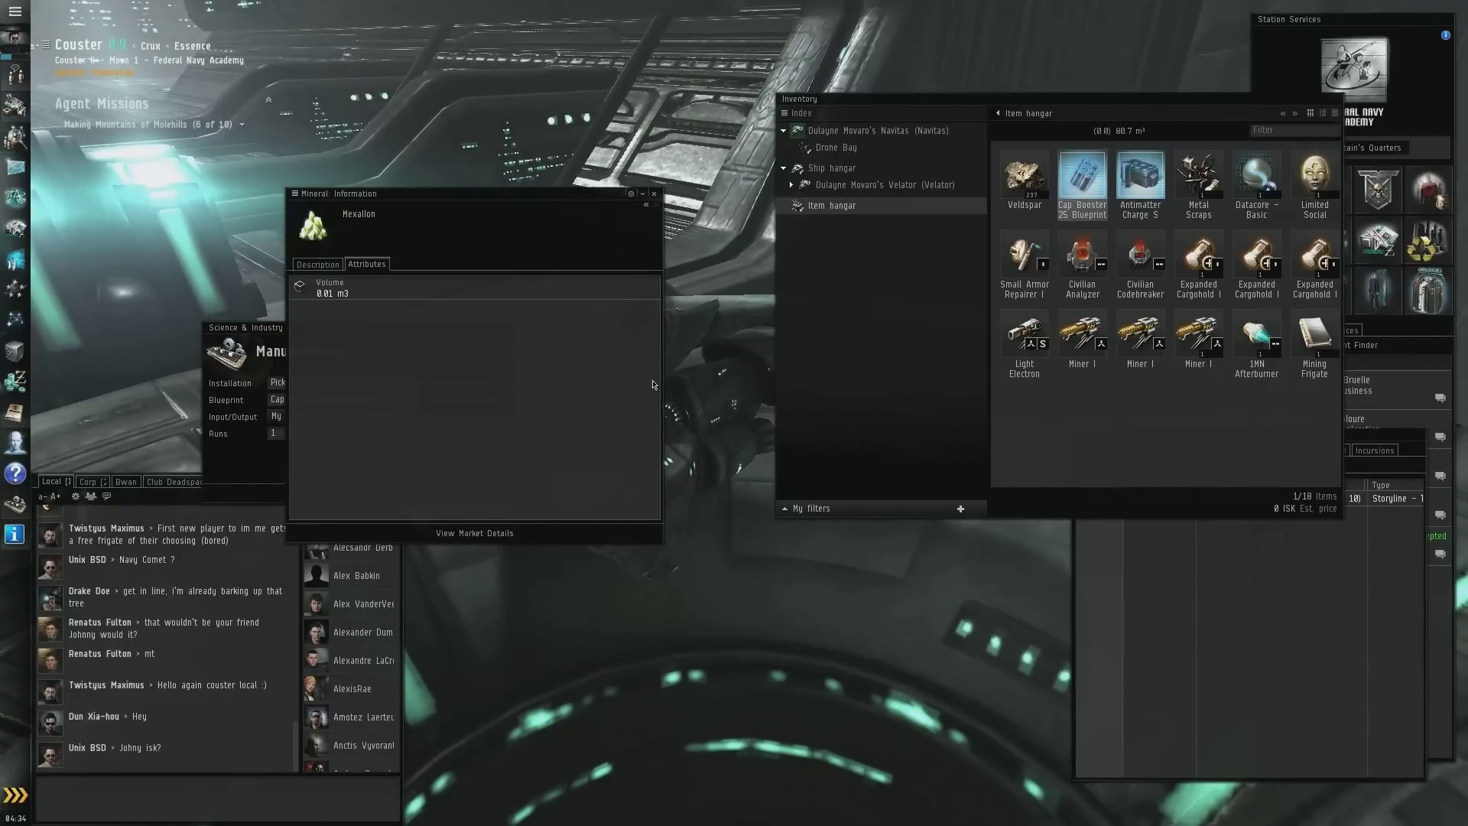
{"action": "left_click", "coordinate": [337, 275]}
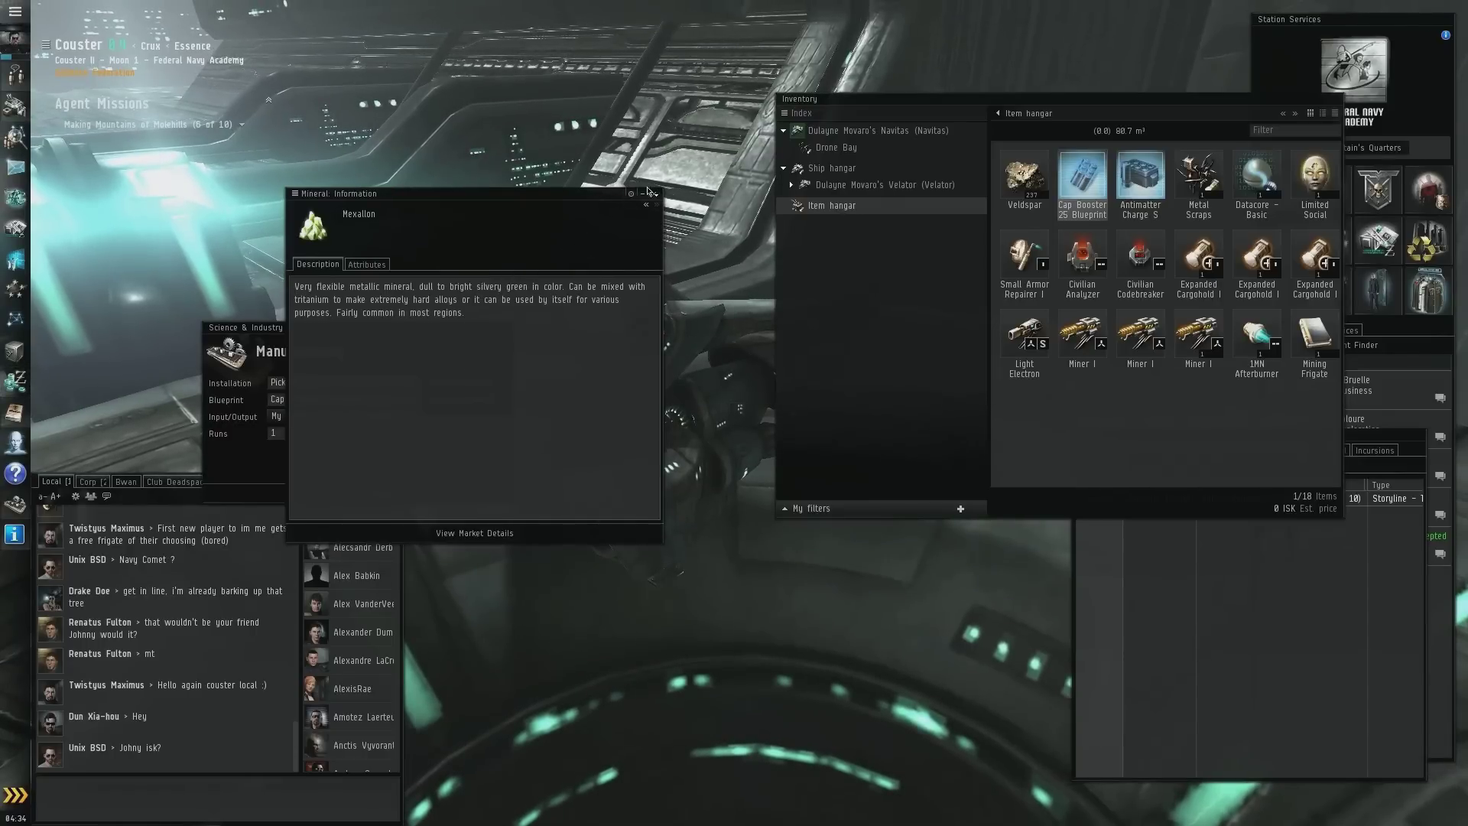
{"action": "left_click", "coordinate": [383, 267]}
{"action": "left_click", "coordinate": [653, 196]}
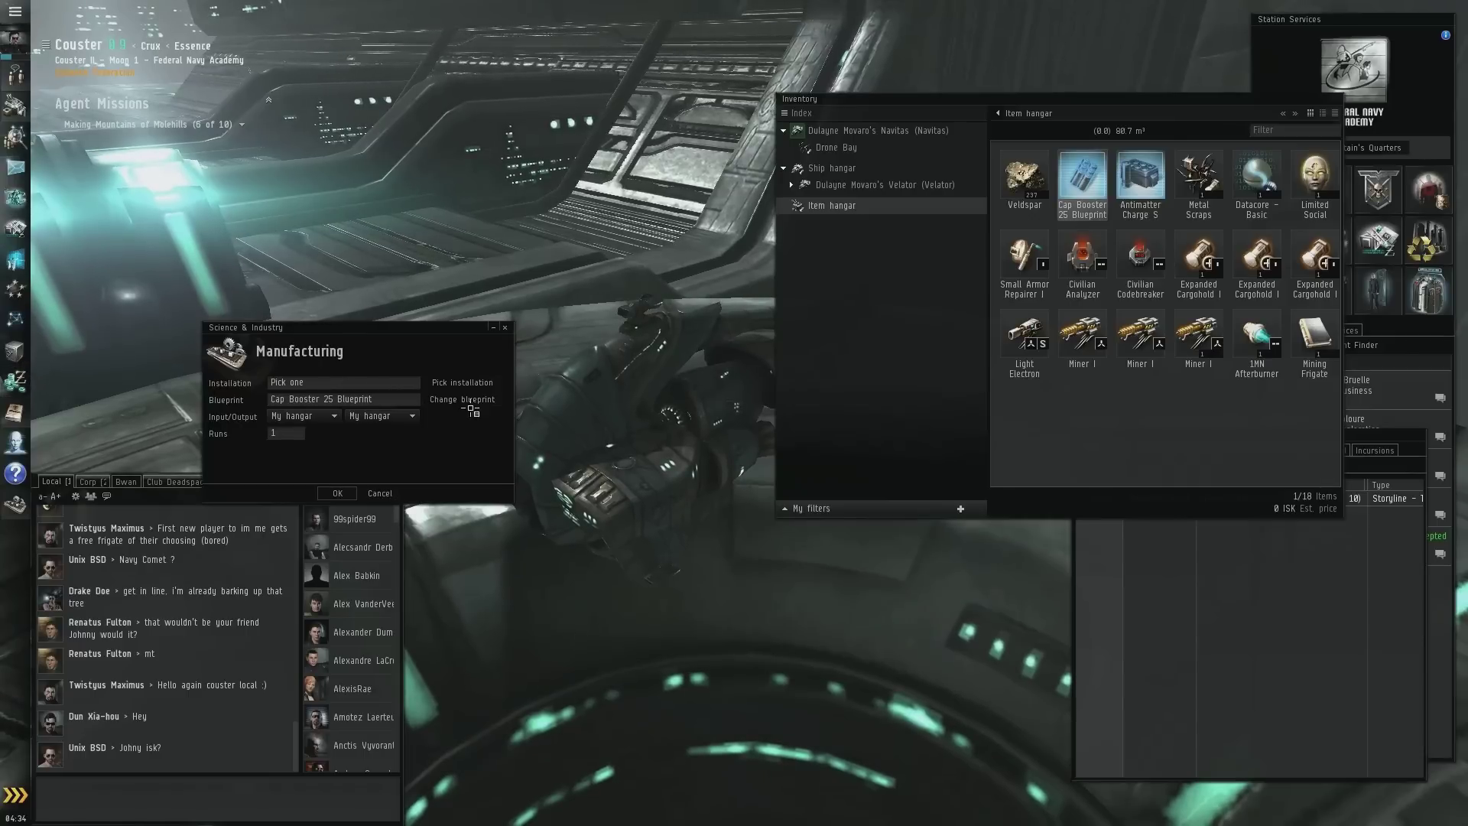
Check the blueprint's Pyerite material and read its description
{"action": "right_click", "coordinate": [1108, 189]}
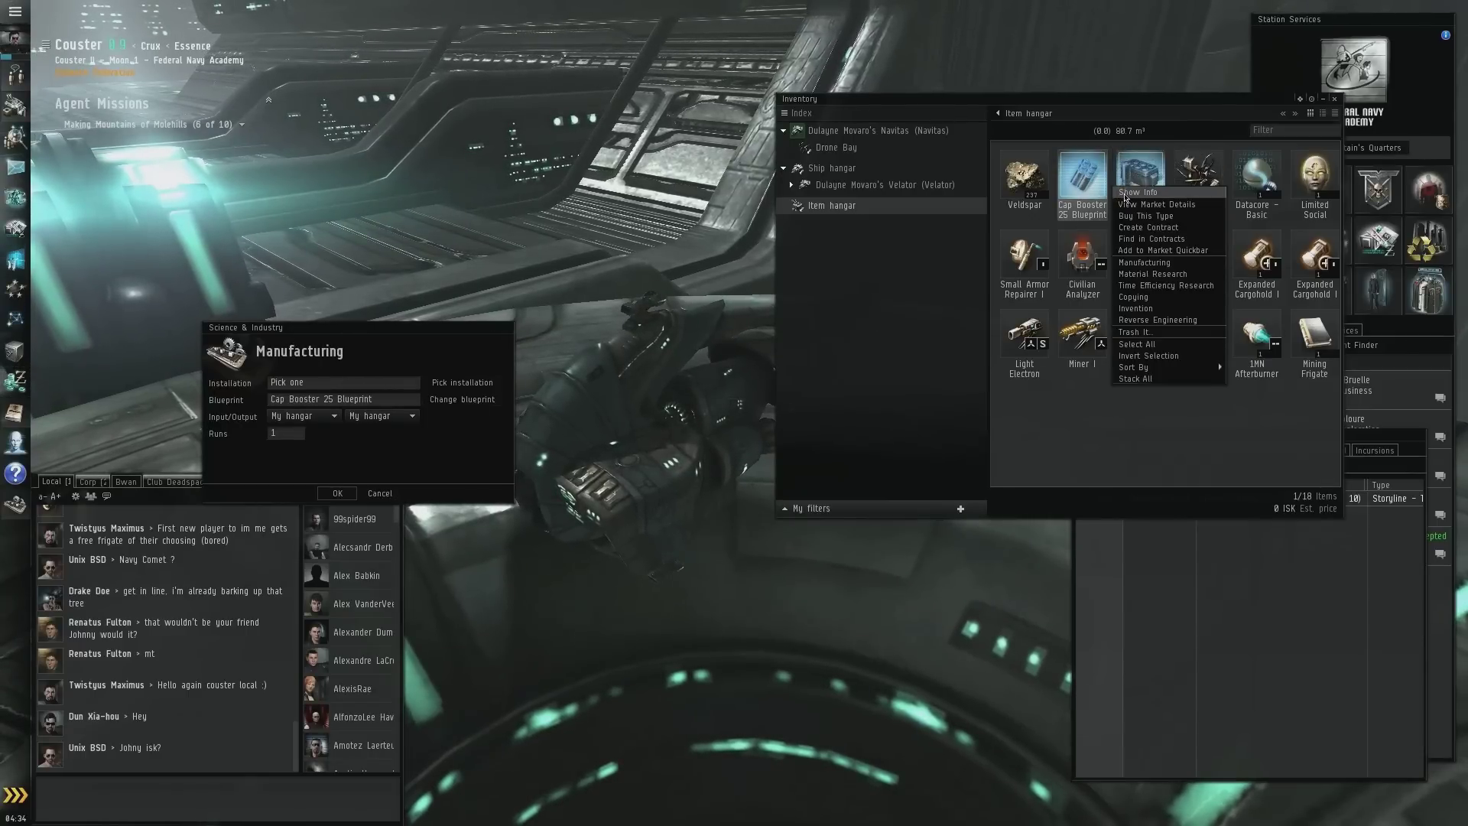
{"action": "left_click", "coordinate": [1134, 193]}
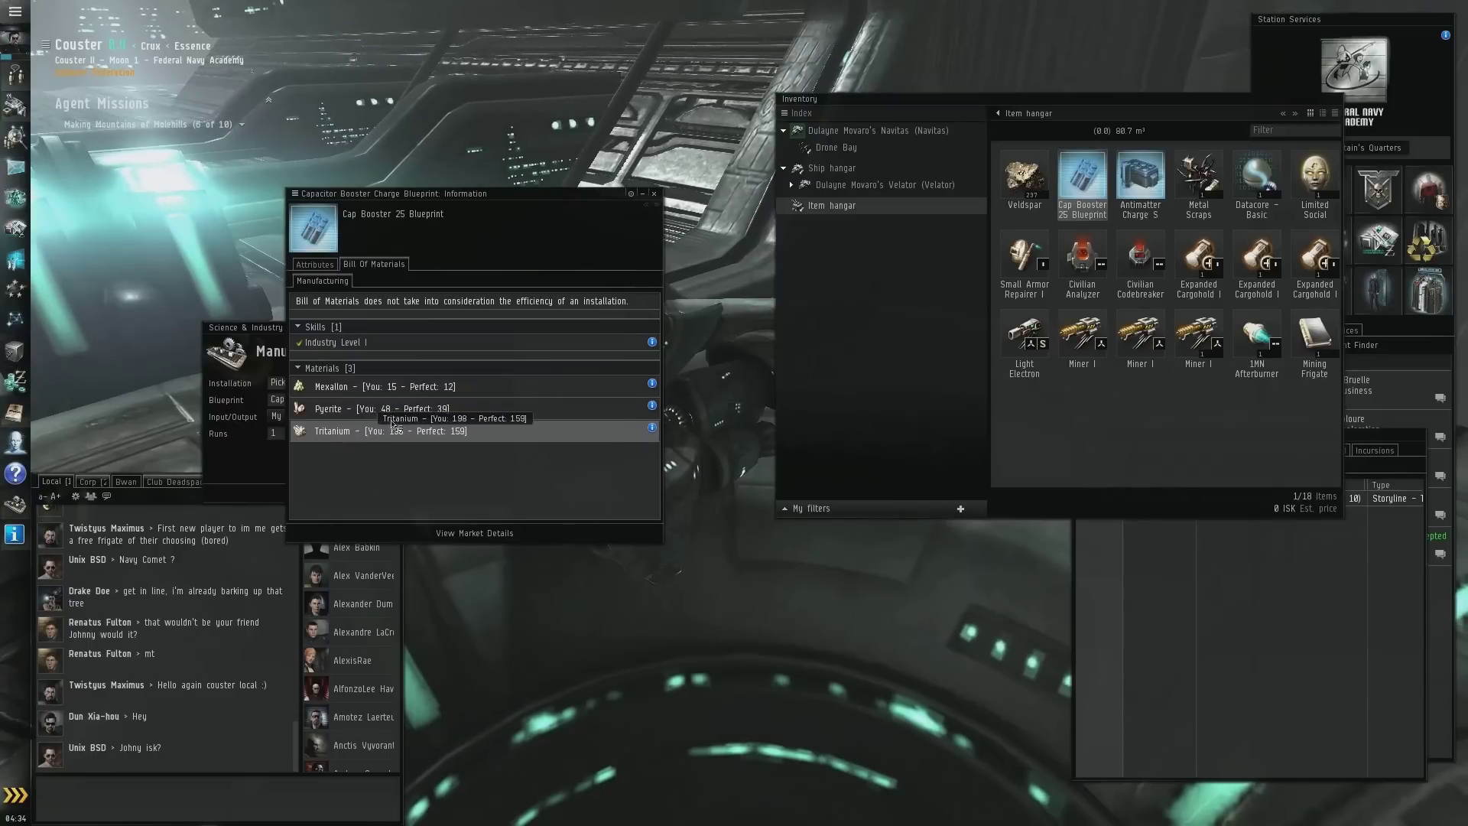
{"action": "left_click", "coordinate": [653, 408]}
{"action": "left_click", "coordinate": [326, 268]}
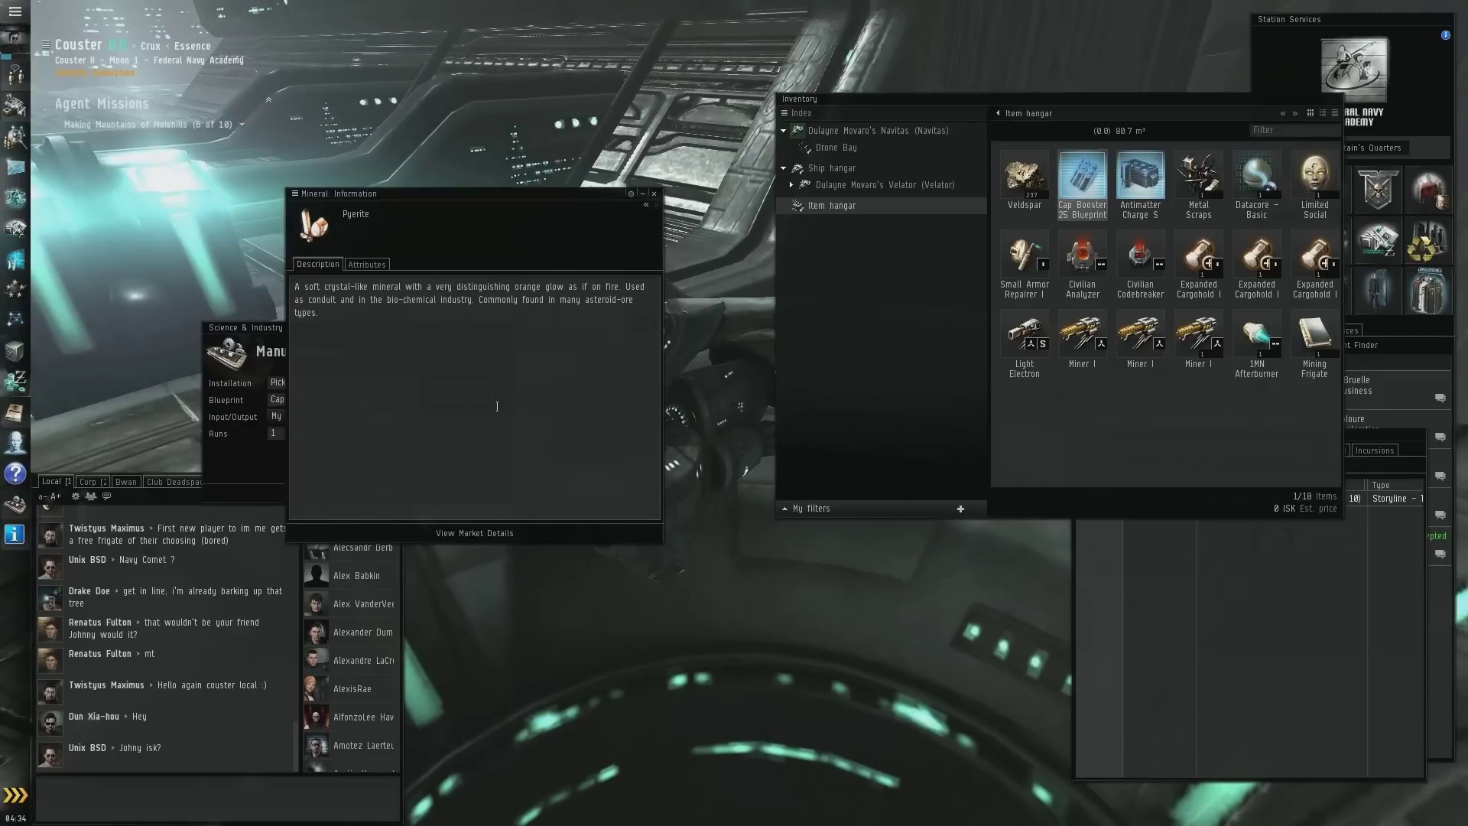
{"action": "left_click", "coordinate": [657, 197]}
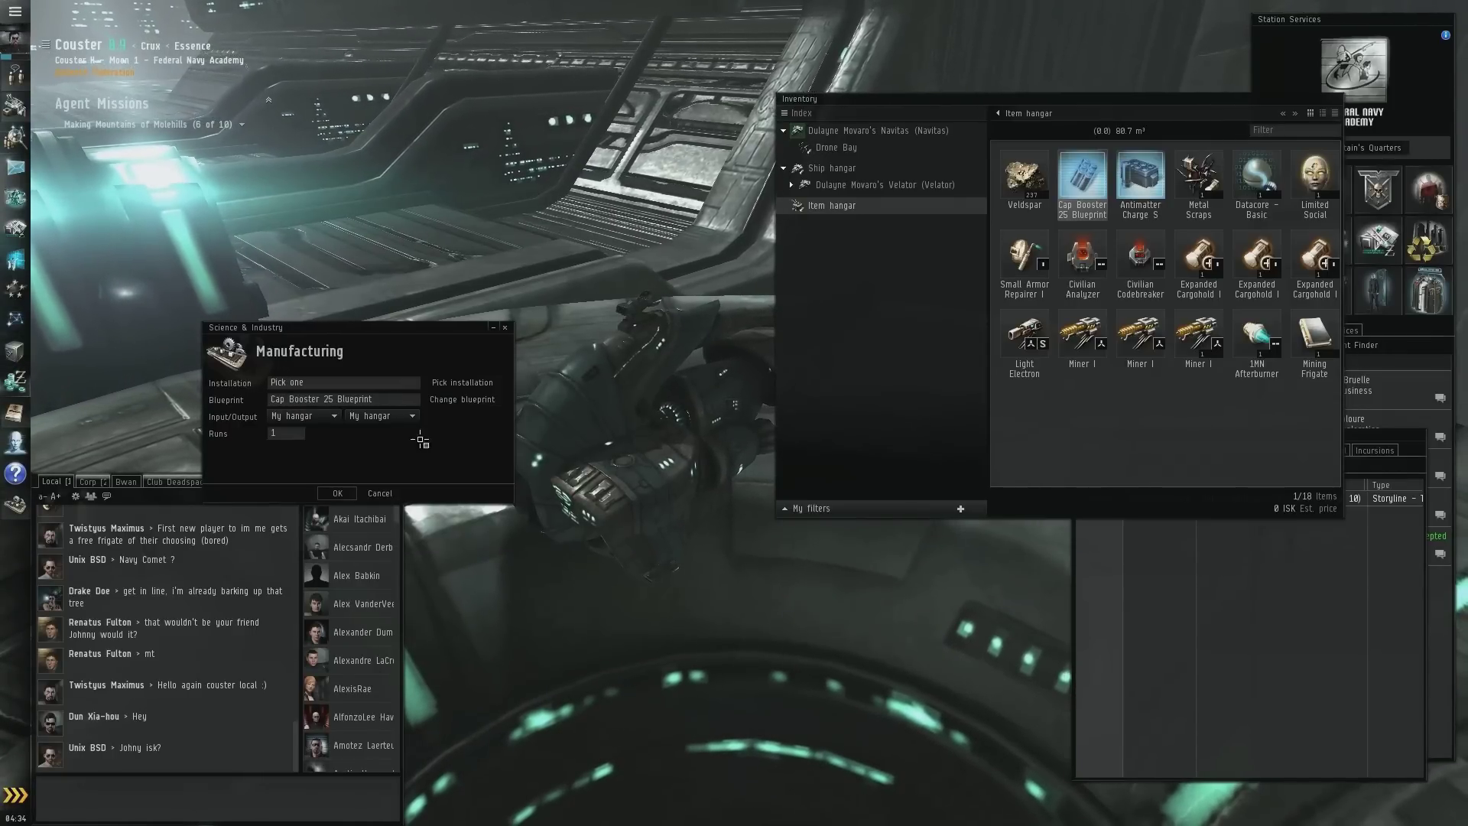
Review Couster II's Federal Navy Academy assembly lines without picking one
{"action": "left_click", "coordinate": [468, 384]}
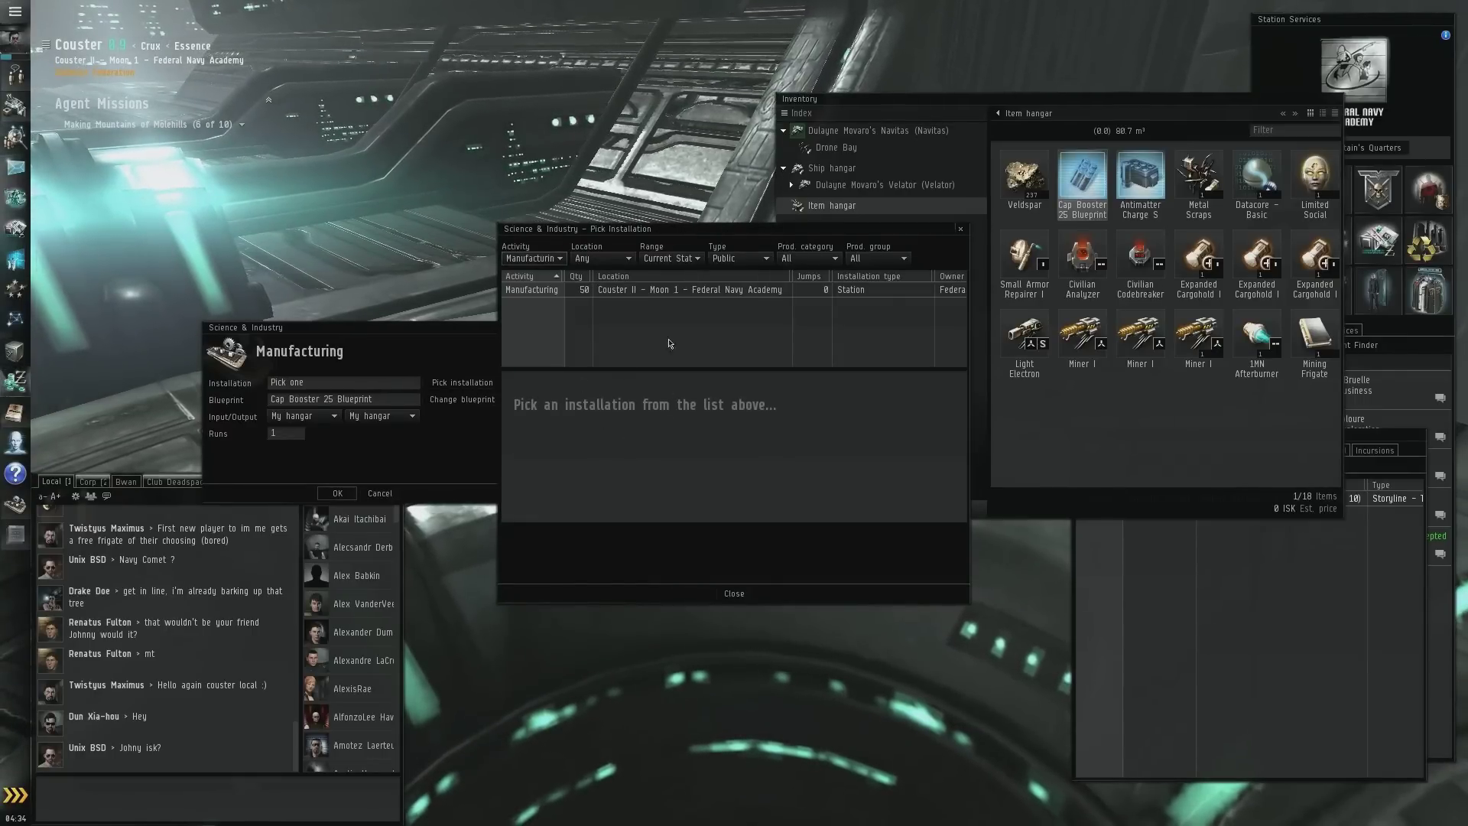
{"action": "left_click", "coordinate": [665, 290]}
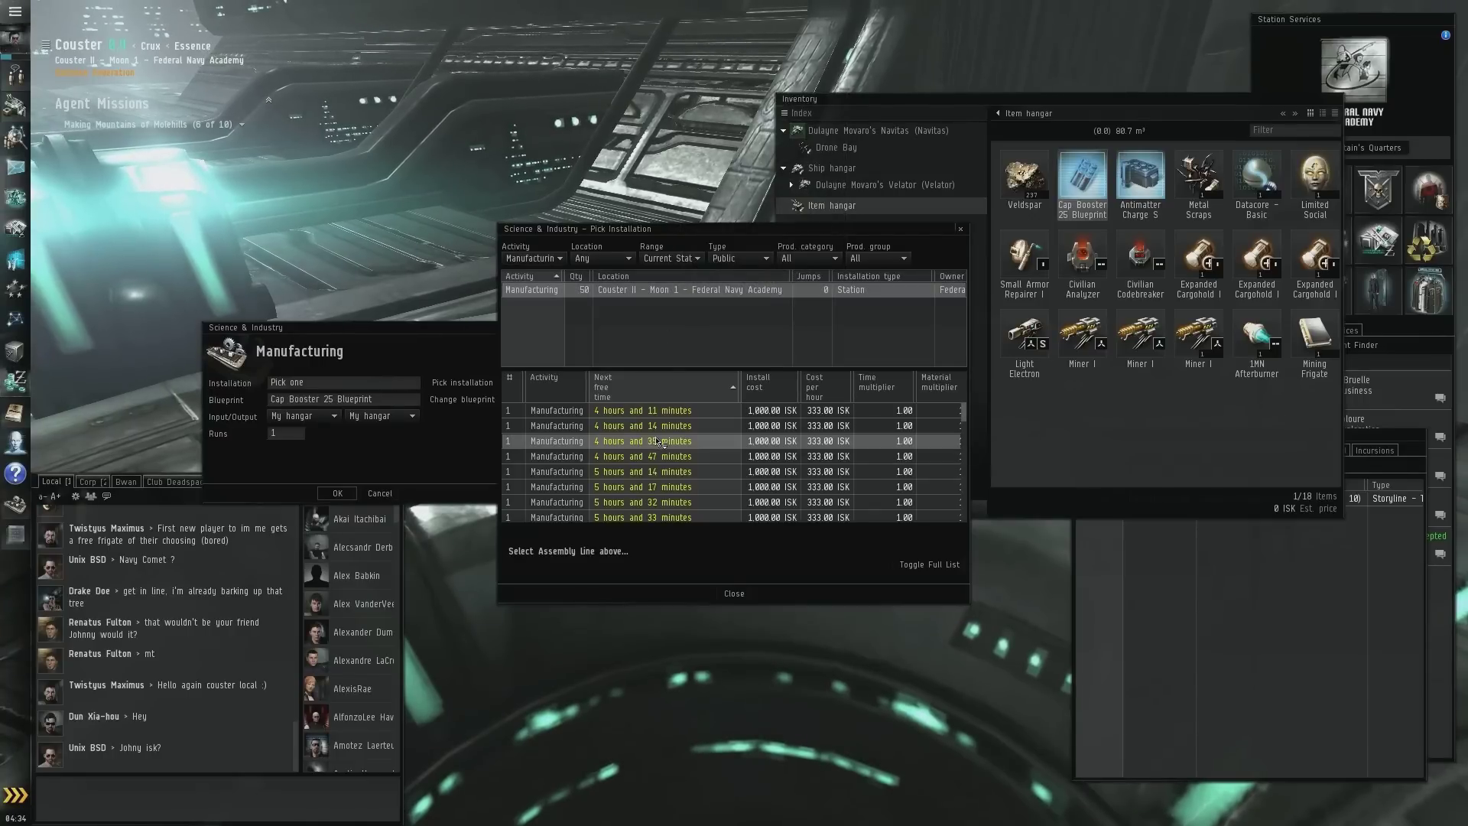
{"action": "scroll", "coordinate": [660, 442], "scroll_direction": "down", "scroll_amount": 3}
{"action": "scroll", "coordinate": [662, 449], "scroll_direction": "down", "scroll_amount": 2}
{"action": "scroll", "coordinate": [664, 460], "scroll_direction": "down", "scroll_amount": 3}
{"action": "scroll", "coordinate": [668, 473], "scroll_direction": "down", "scroll_amount": 3}
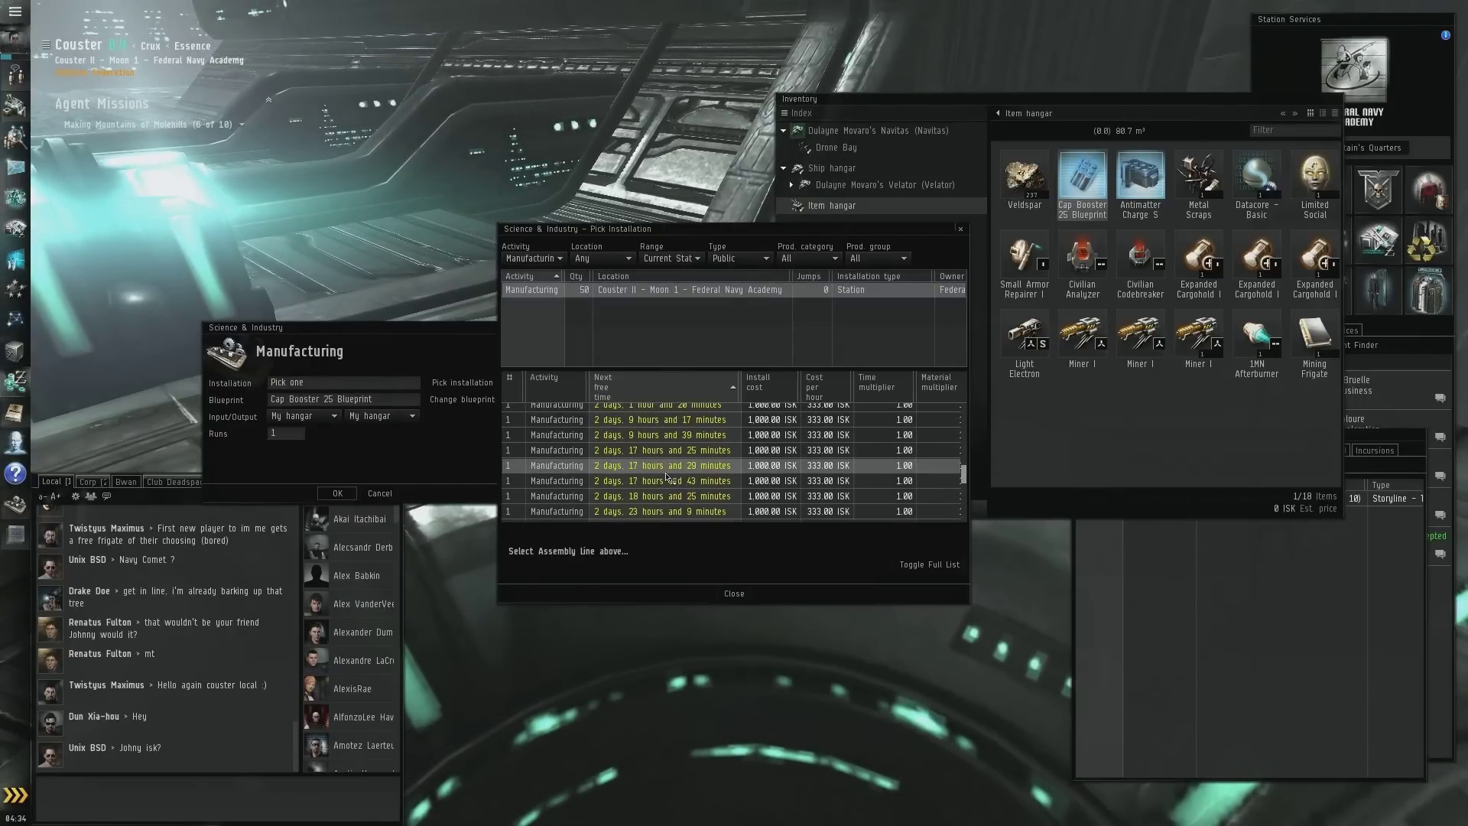
{"action": "left_click", "coordinate": [928, 564]}
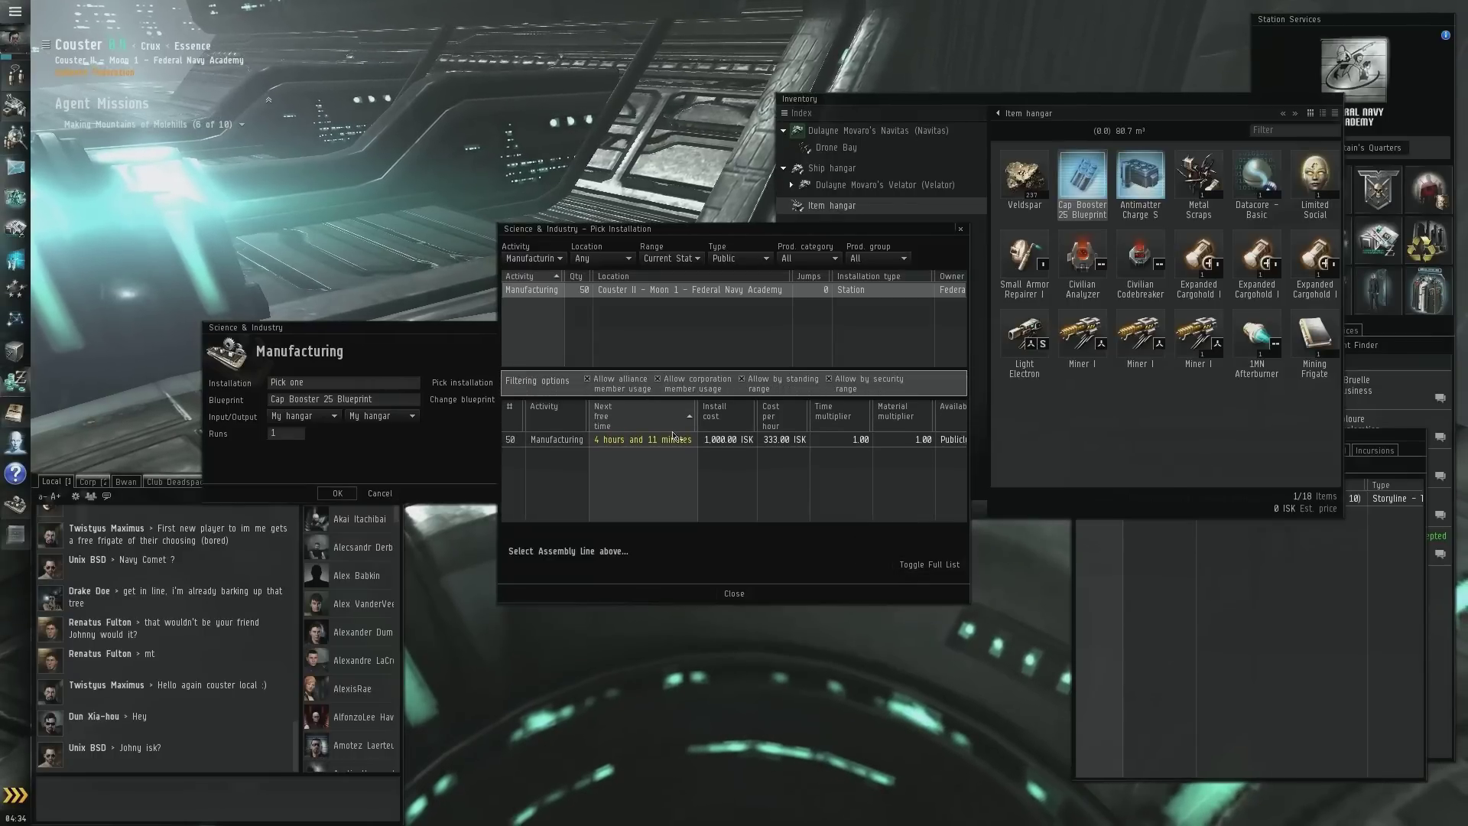
{"action": "left_click", "coordinate": [676, 440]}
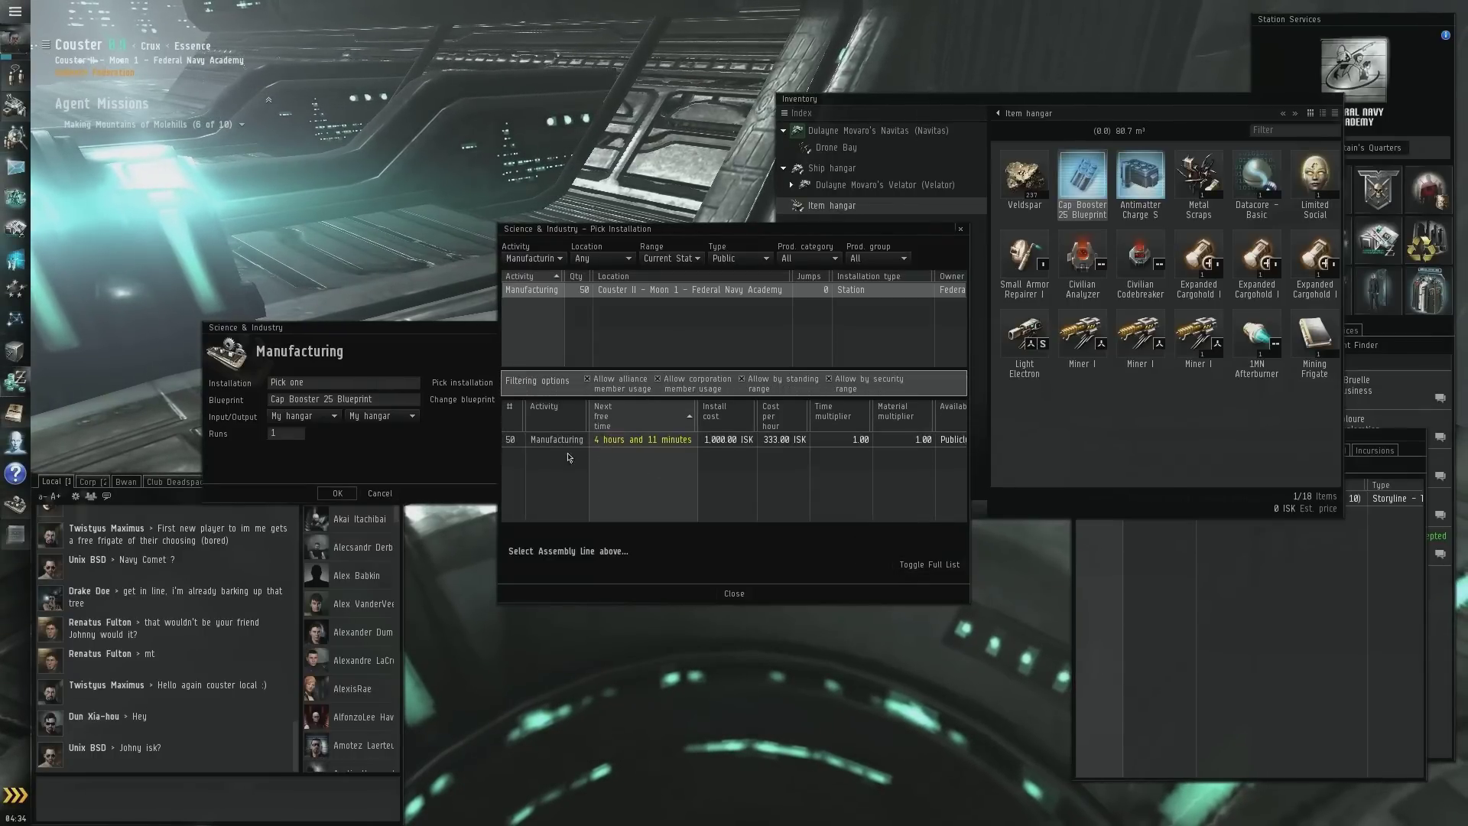
{"action": "left_click", "coordinate": [675, 440]}
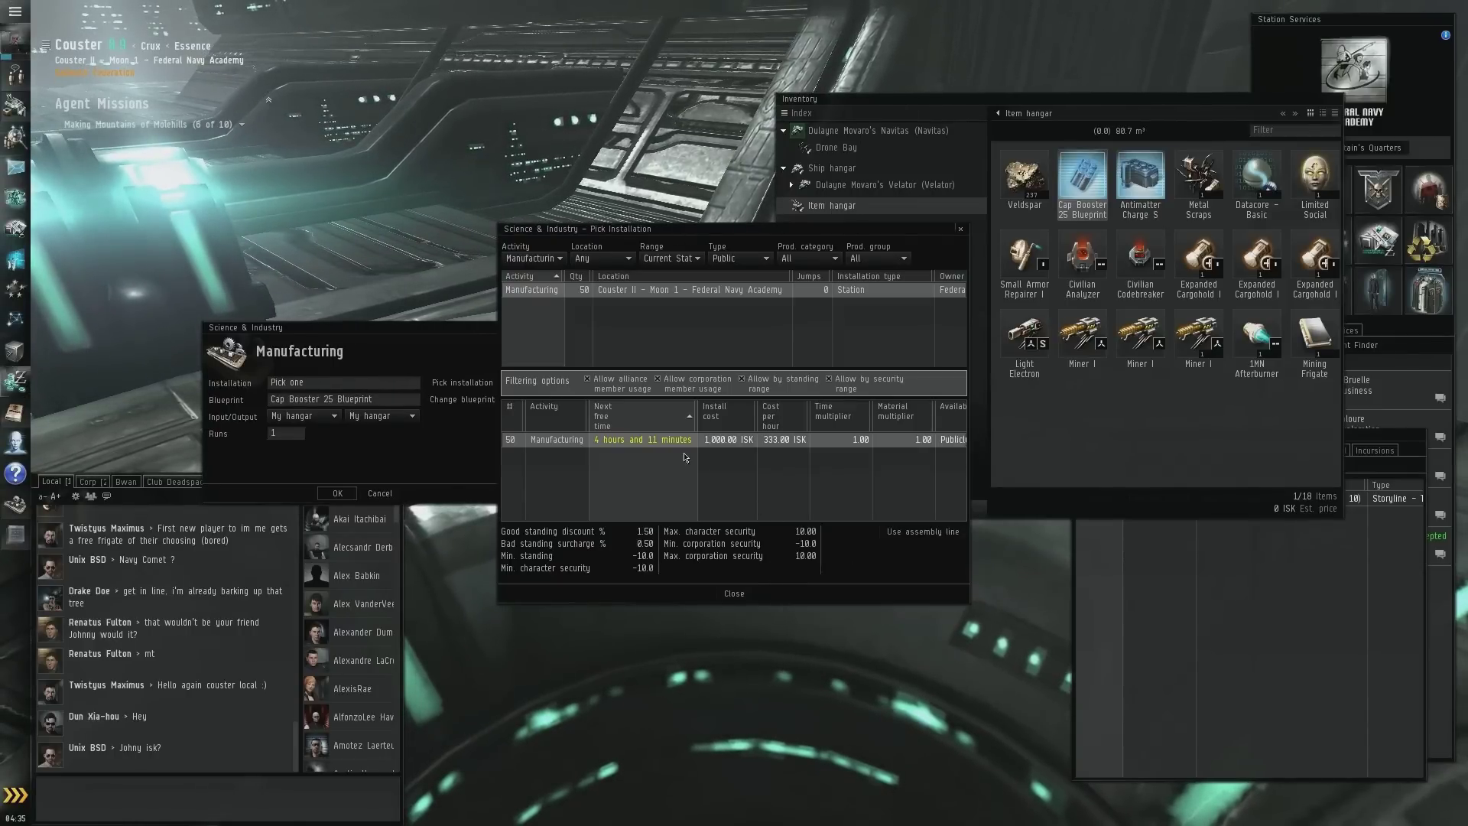
{"action": "left_click", "coordinate": [964, 234]}
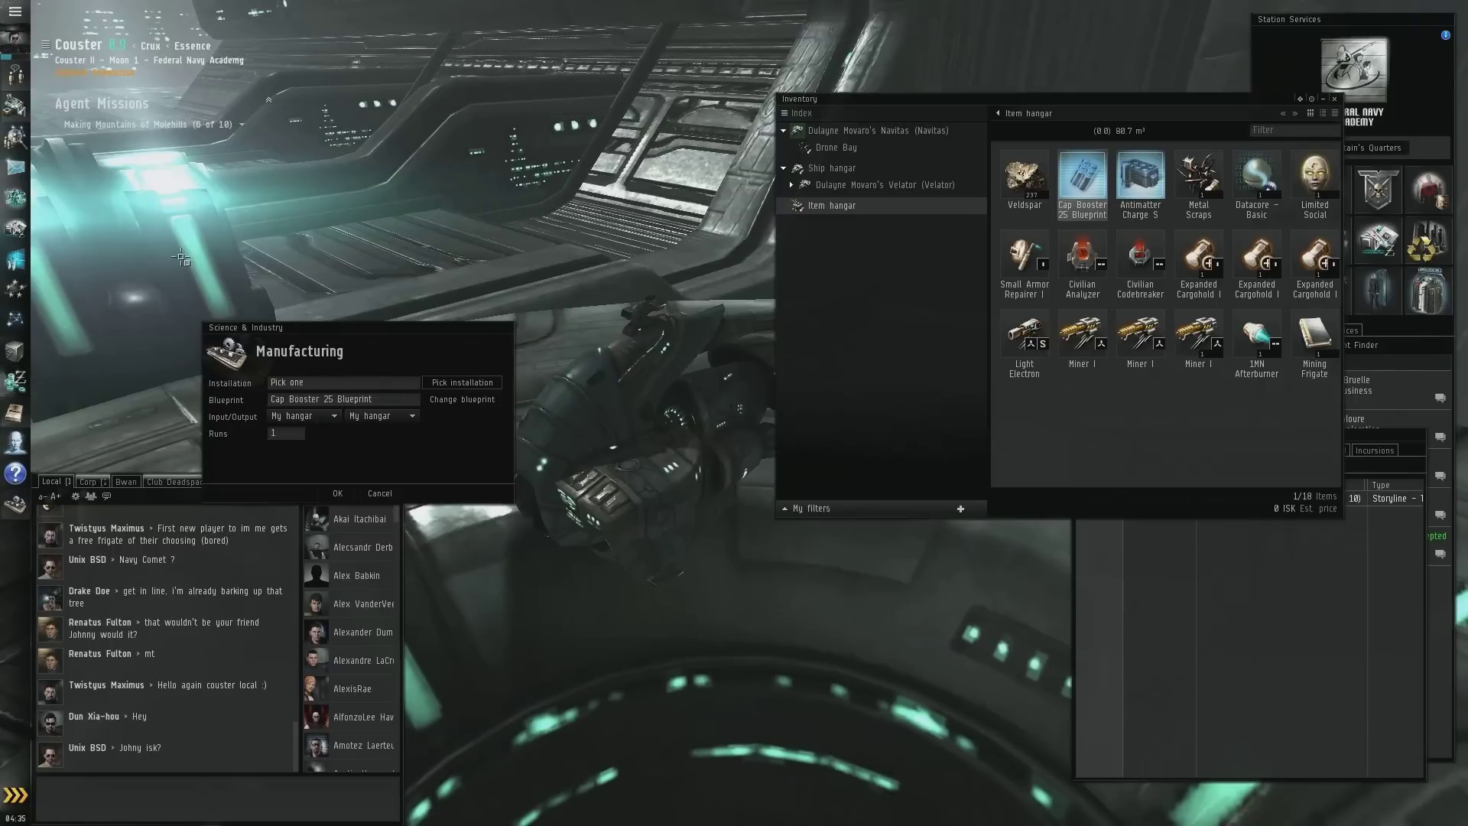
Undock and warp to the Algogille stargate from the Overview
{"action": "left_click", "coordinate": [17, 799]}
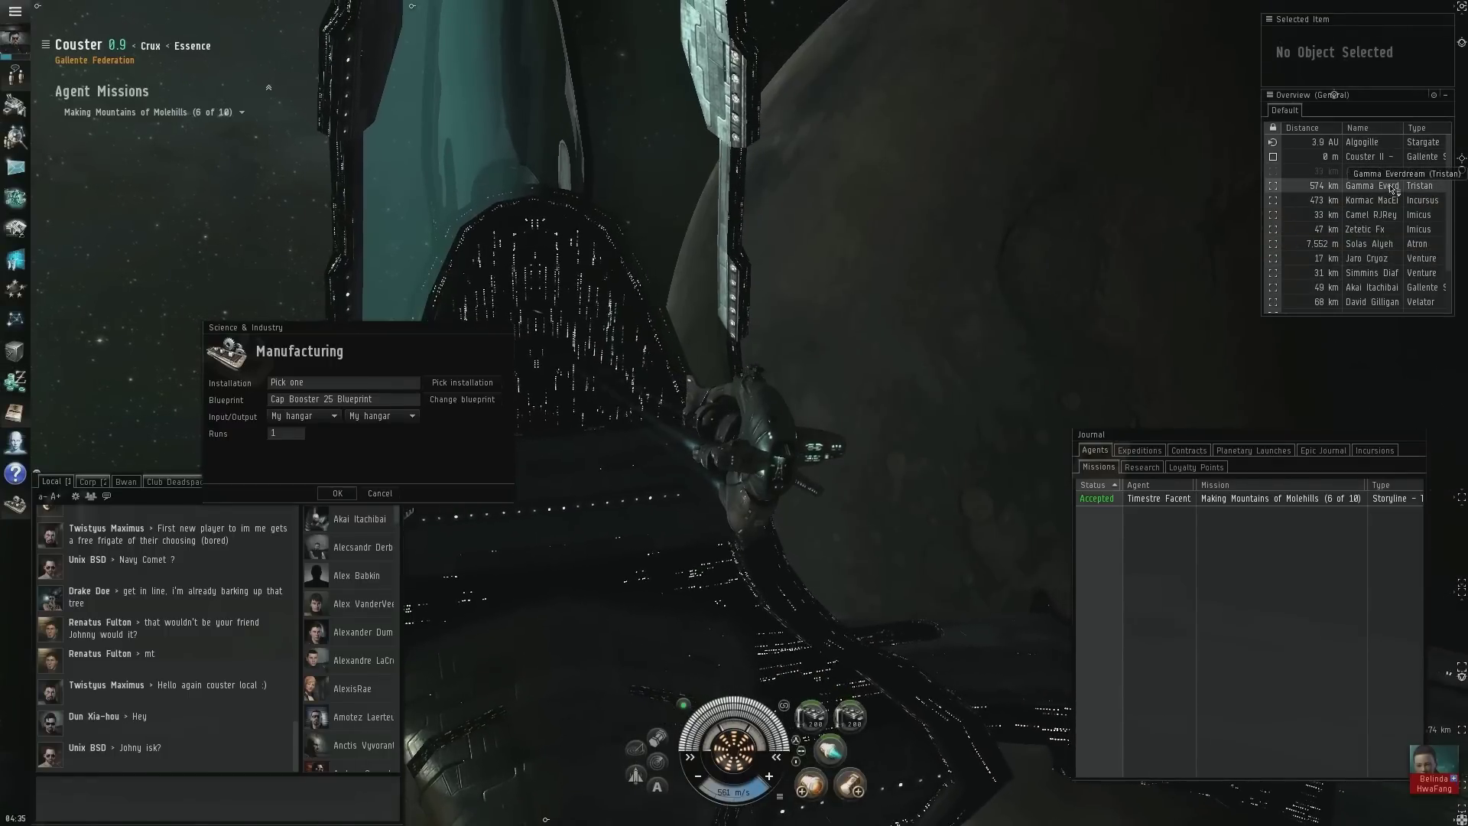
{"action": "scroll", "coordinate": [1333, 218], "scroll_direction": "down", "scroll_amount": 2}
{"action": "scroll", "coordinate": [1336, 229], "scroll_direction": "down", "scroll_amount": 1}
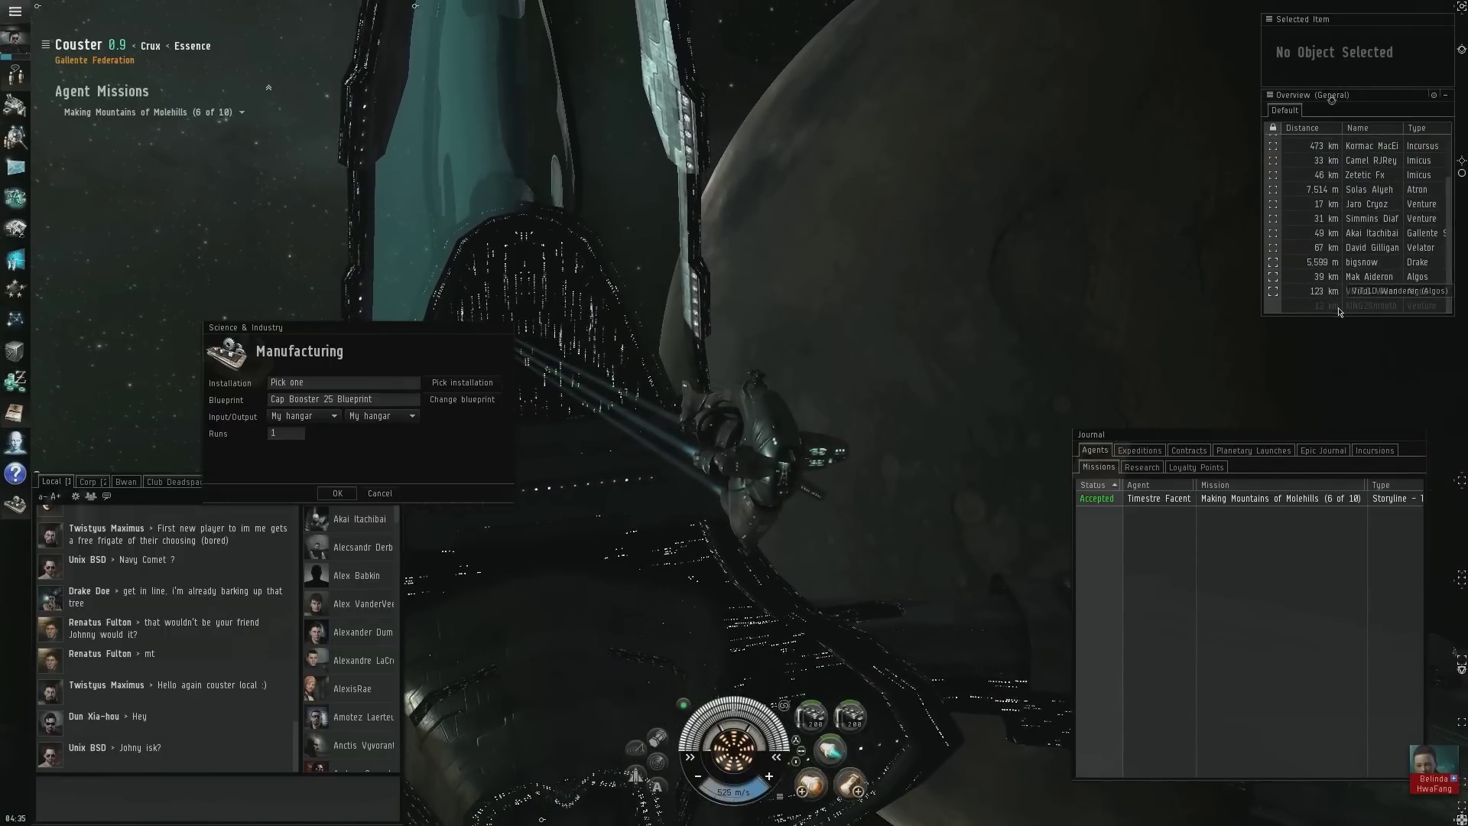
{"action": "scroll", "coordinate": [1363, 275], "scroll_direction": "up", "scroll_amount": 1}
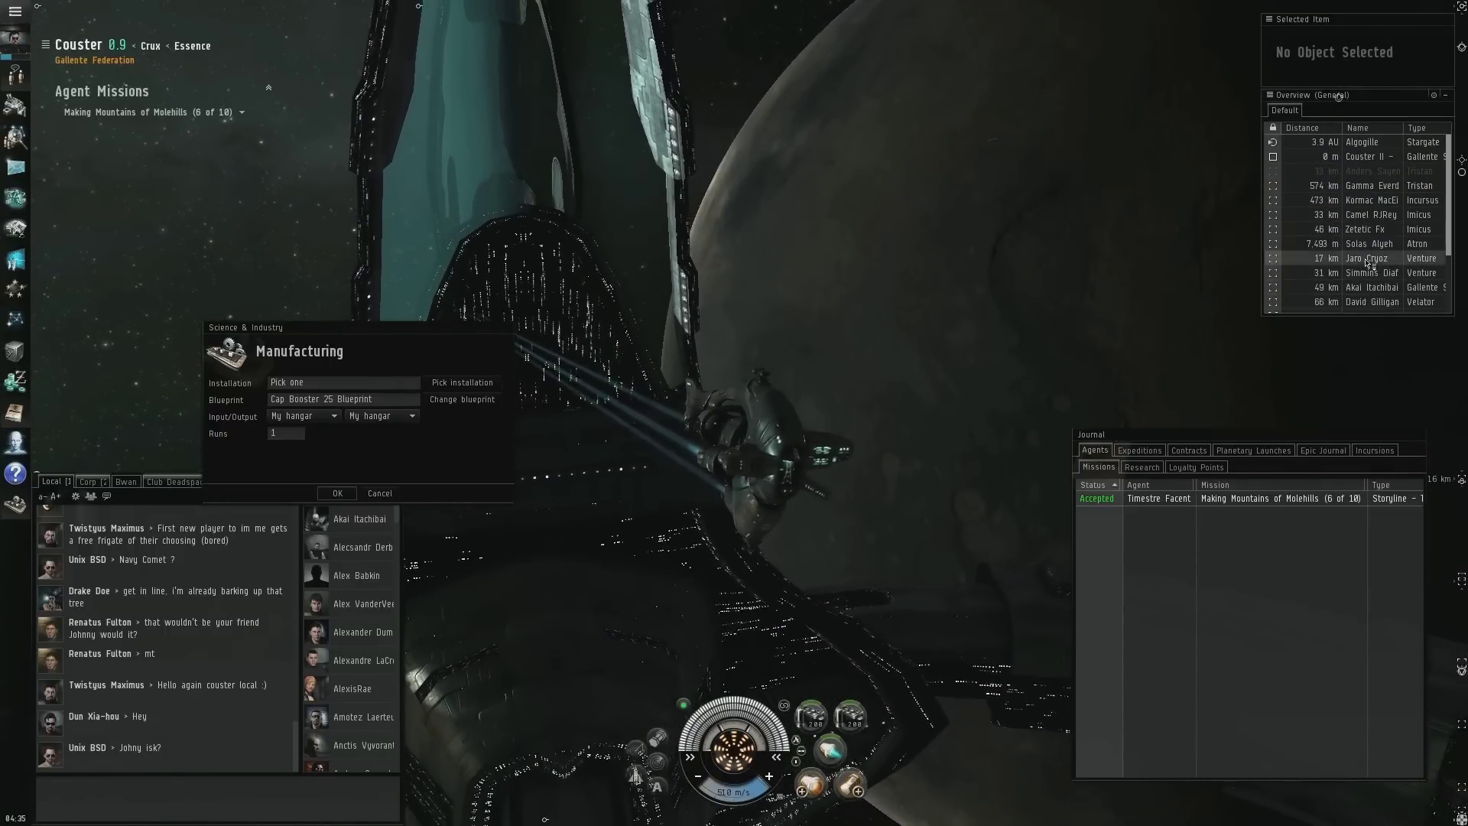
{"action": "scroll", "coordinate": [1370, 229], "scroll_direction": "up", "scroll_amount": 3}
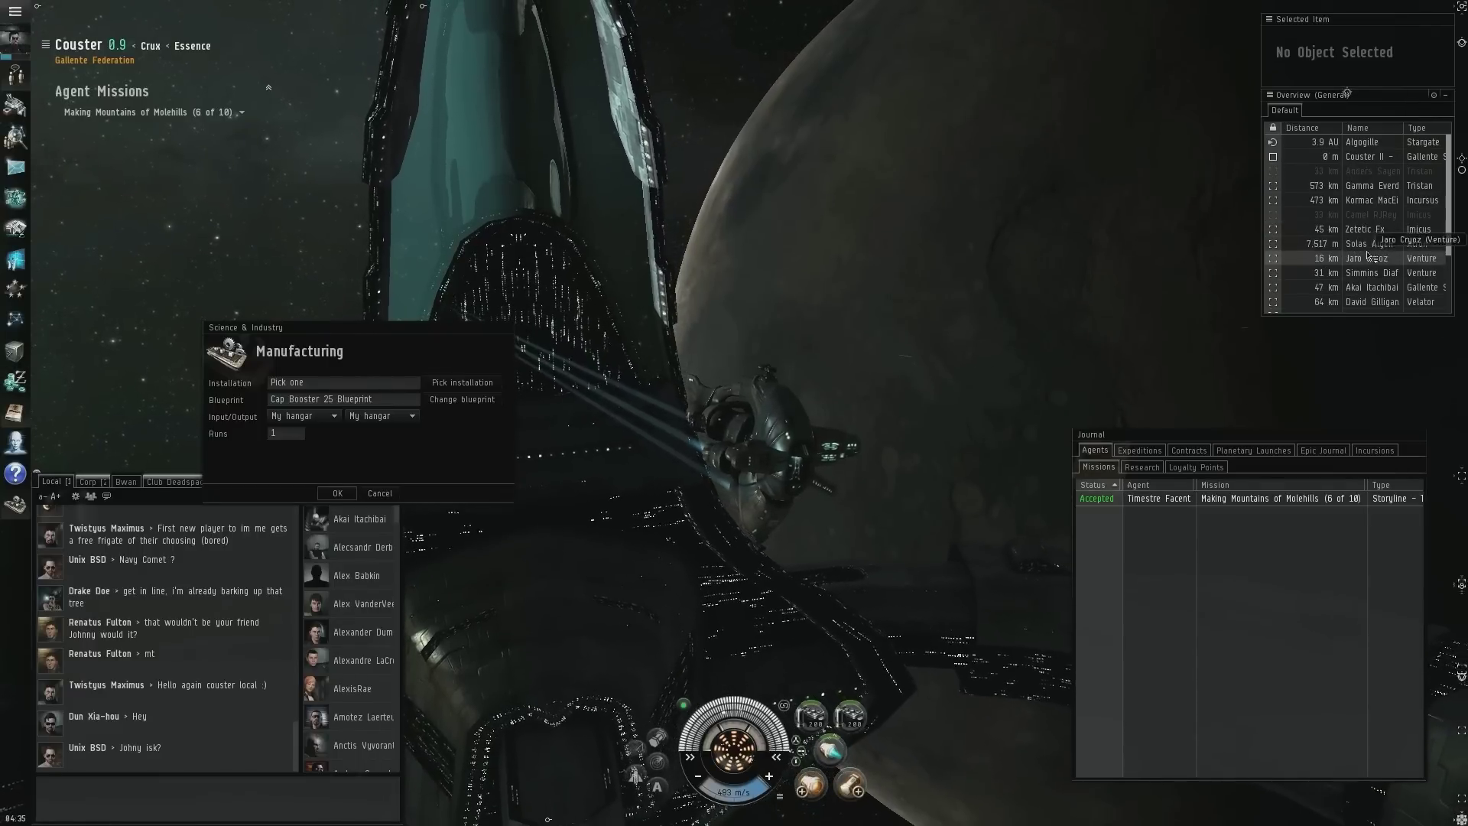
{"action": "right_click", "coordinate": [1334, 160]}
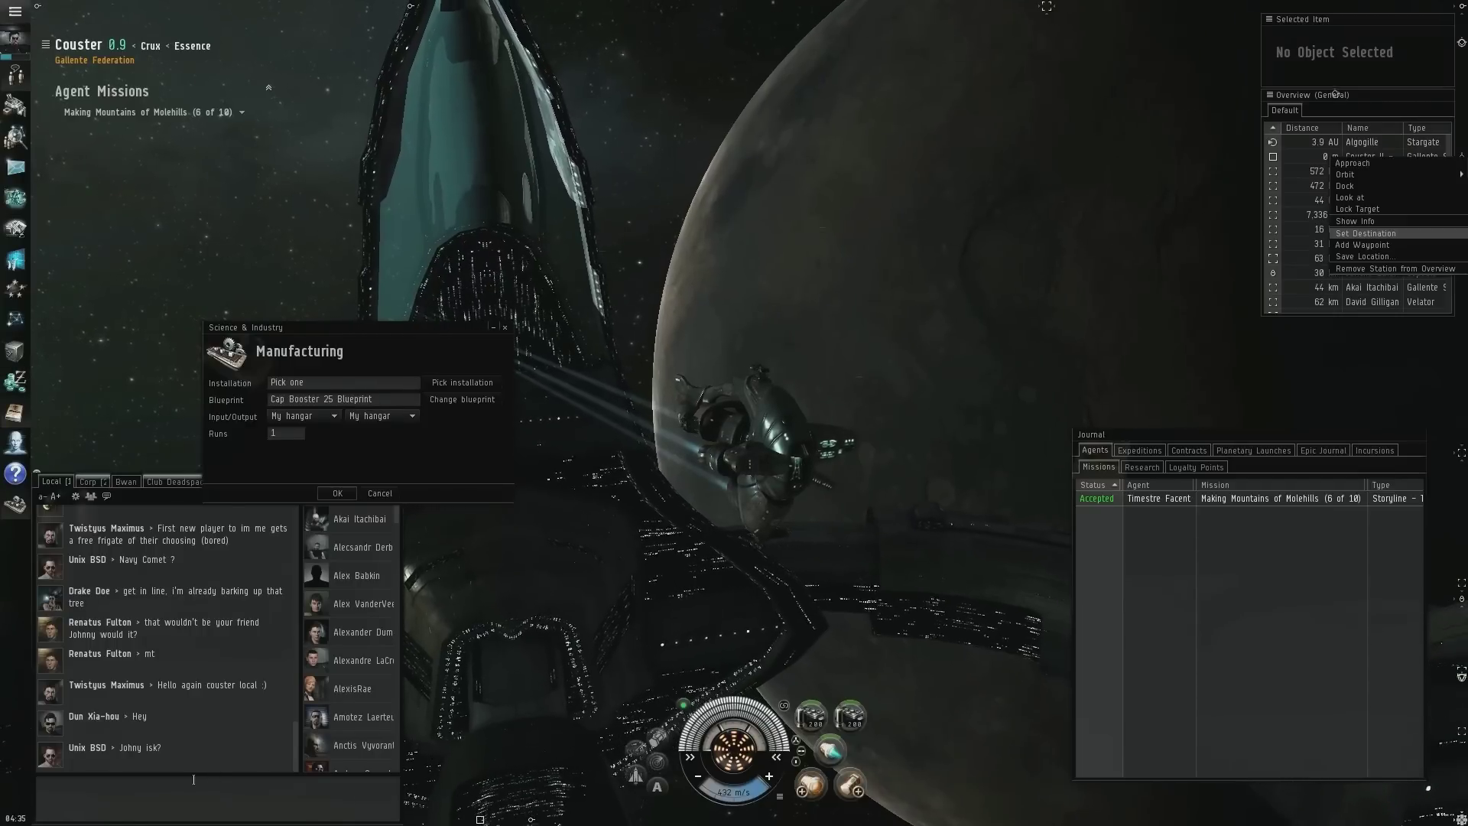
{"action": "right_click", "coordinate": [520, 191]}
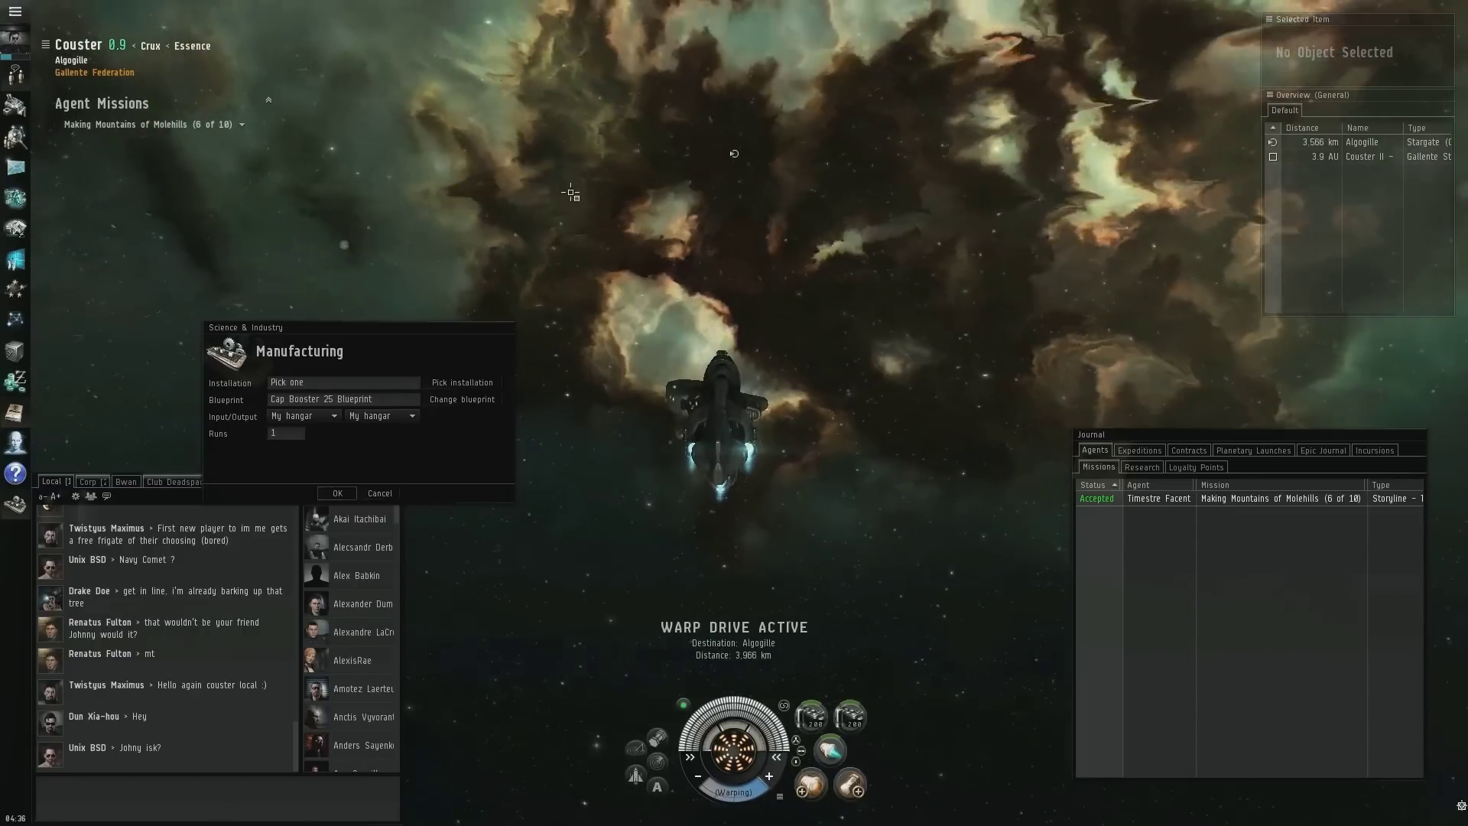
Check the wallet balance, then dock at the Federal Administration station
{"action": "left_click", "coordinate": [26, 382]}
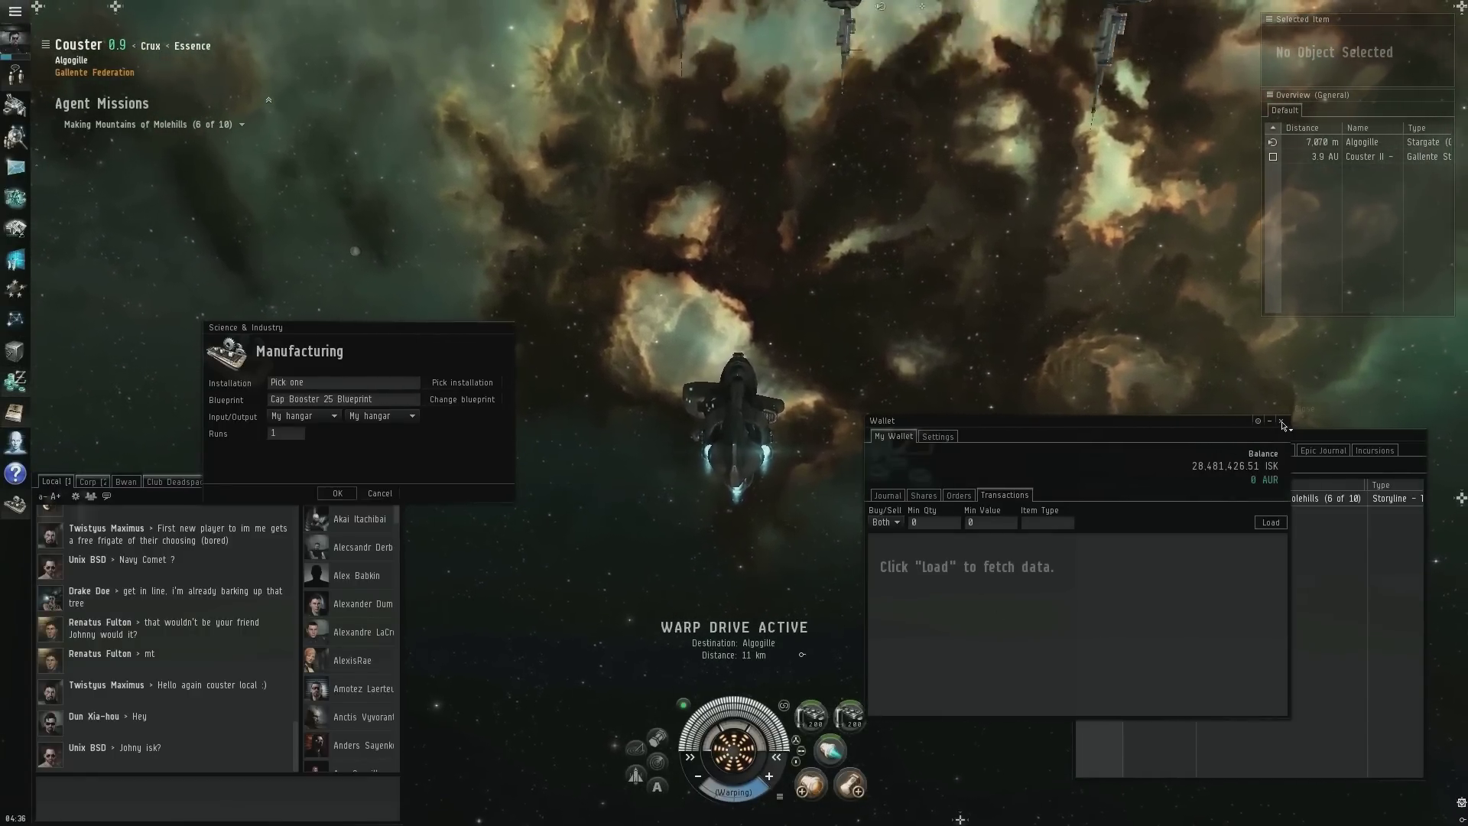
{"action": "left_click", "coordinate": [1283, 421]}
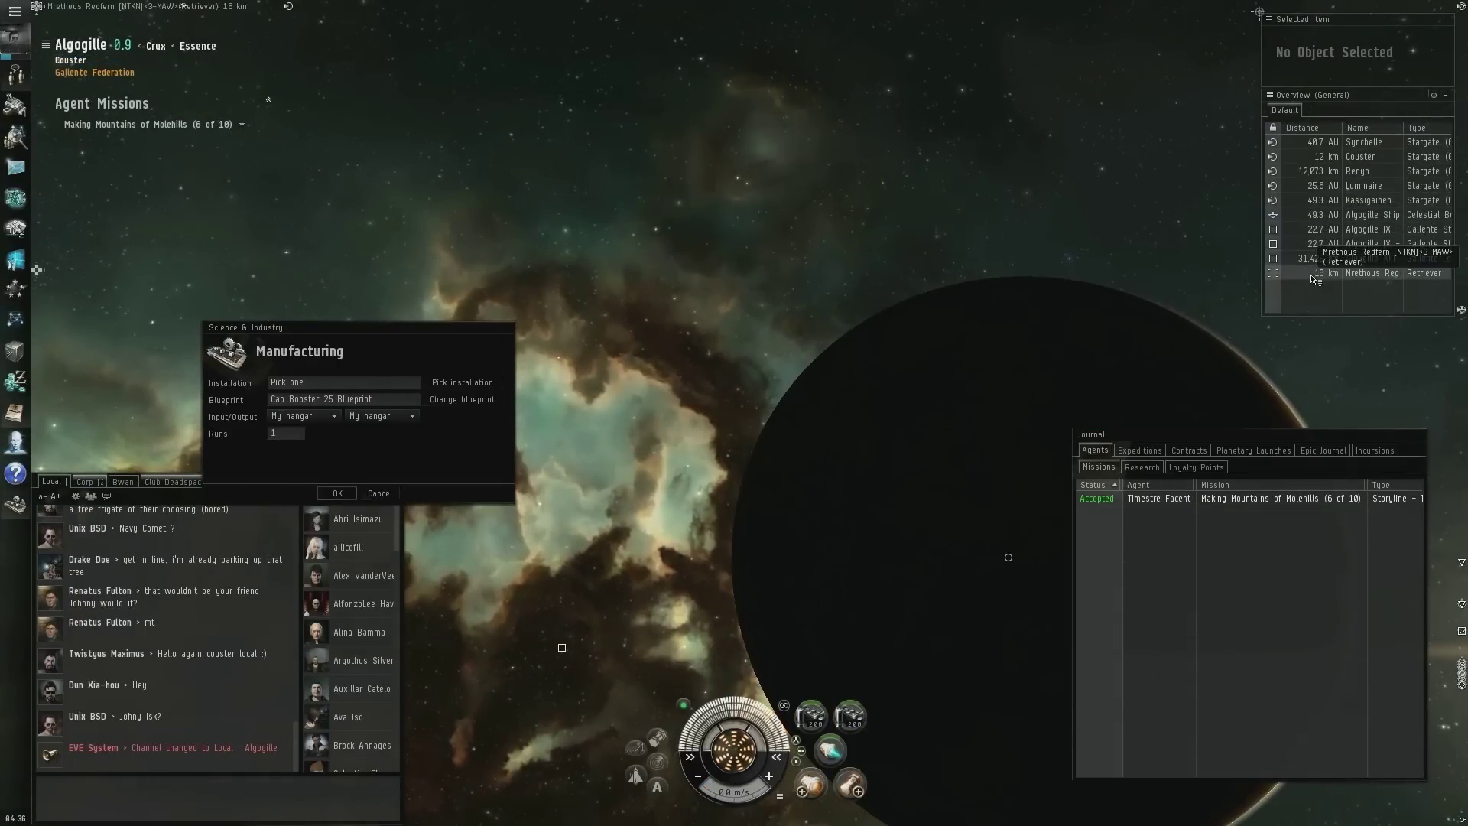
{"action": "right_click", "coordinate": [1331, 231]}
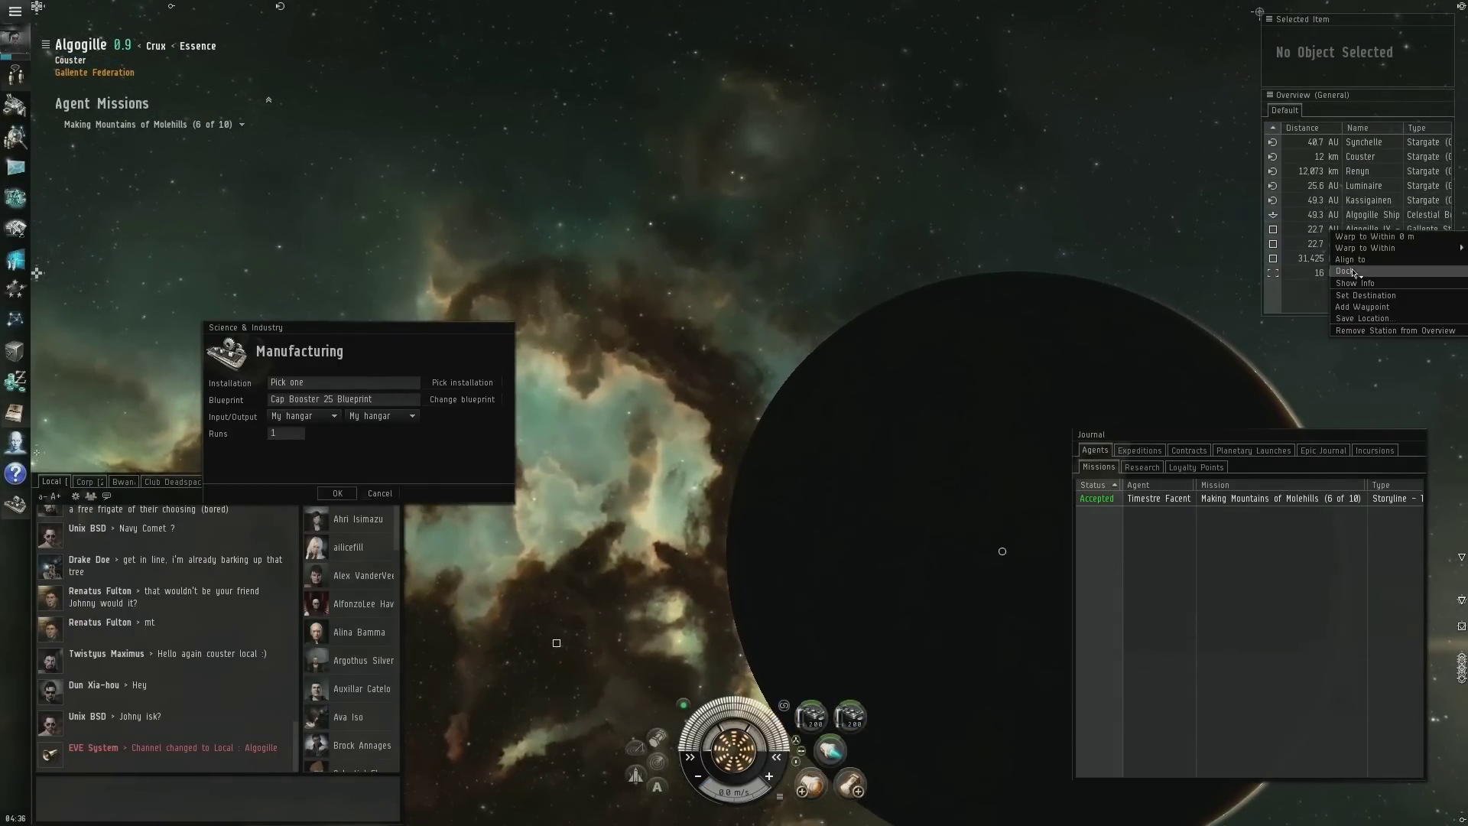
{"action": "left_click", "coordinate": [1411, 271]}
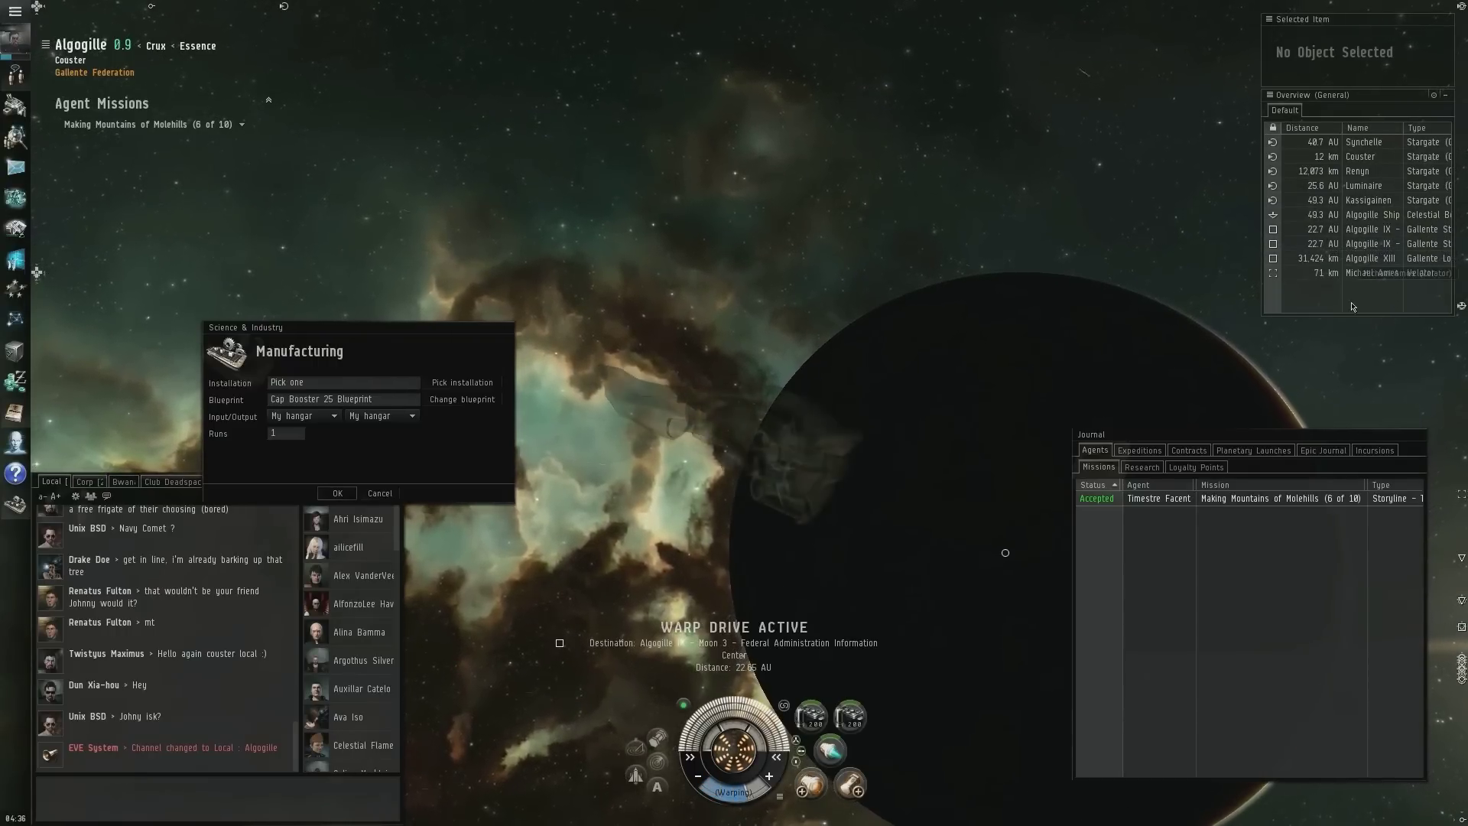
On arrival at Moon 3, request docking at the Federal Administration Information Center
{"action": "right_click", "coordinate": [1332, 263]}
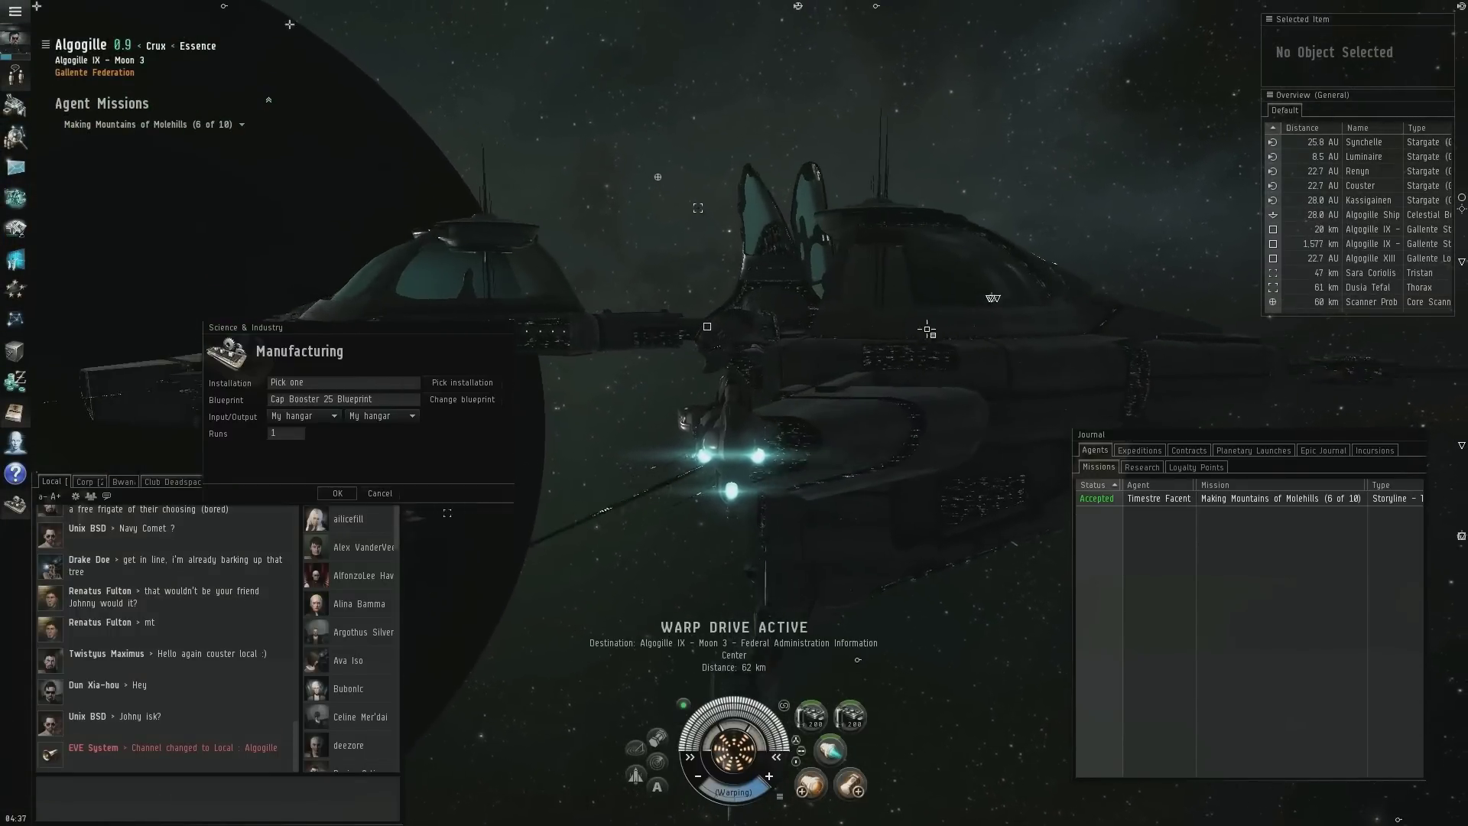
{"action": "right_click", "coordinate": [825, 386]}
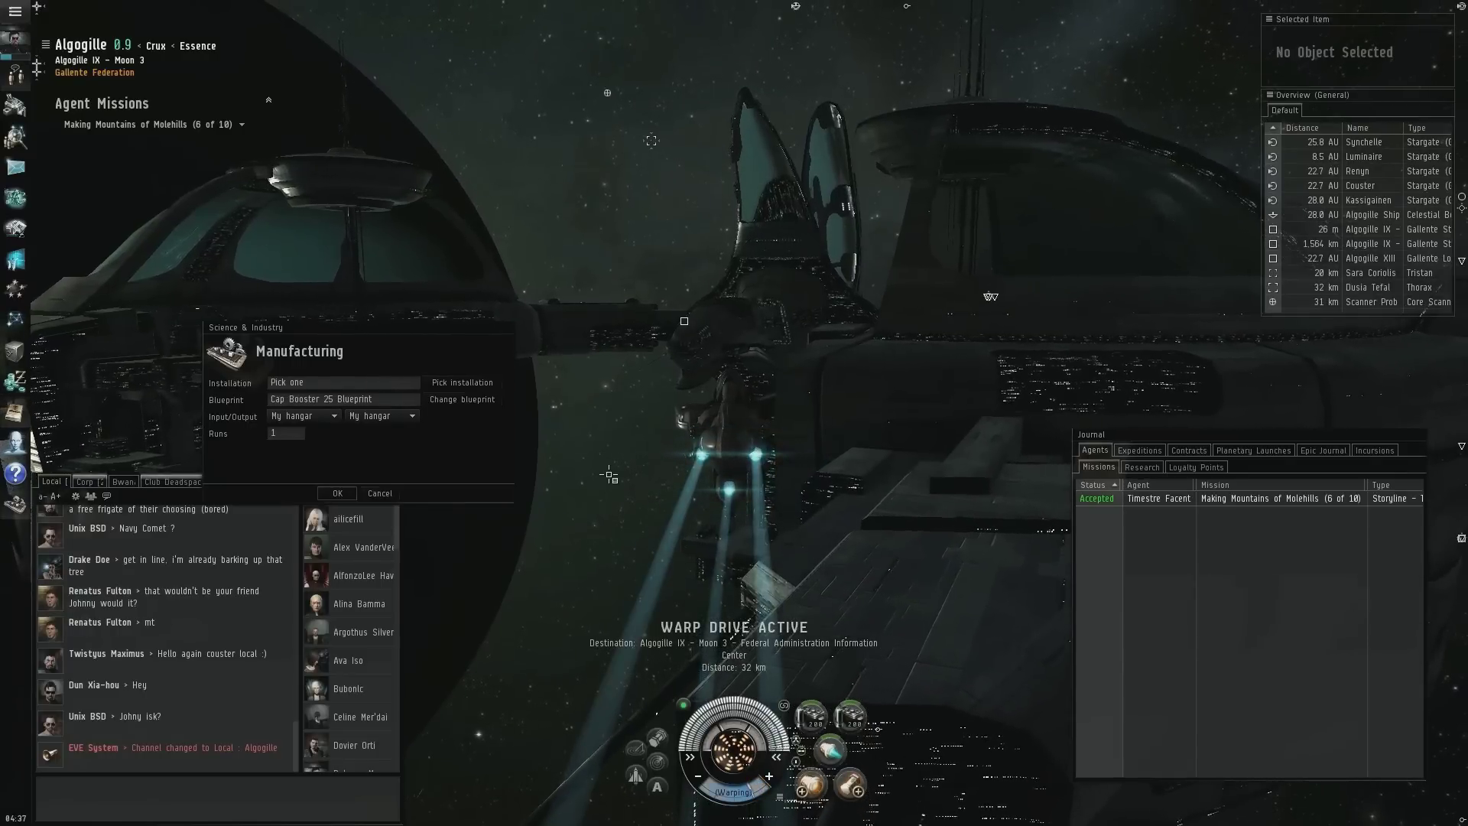
{"action": "right_click", "coordinate": [790, 332]}
{"action": "left_click", "coordinate": [803, 350]}
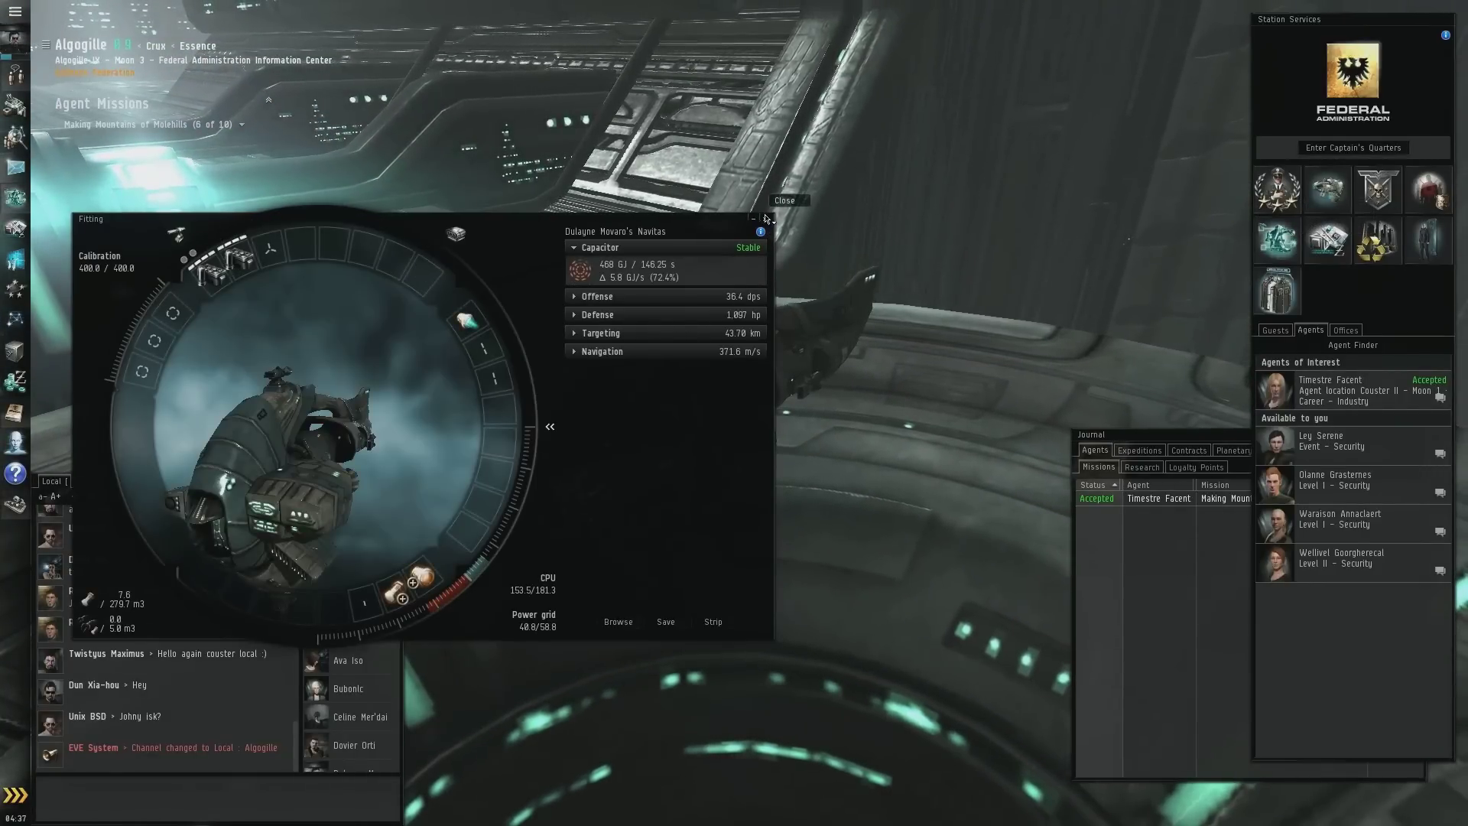
Close the Navitas fitting and list Manufacturing installations with the full assembly-line list
{"action": "left_click", "coordinate": [767, 219]}
{"action": "left_click", "coordinate": [487, 381]}
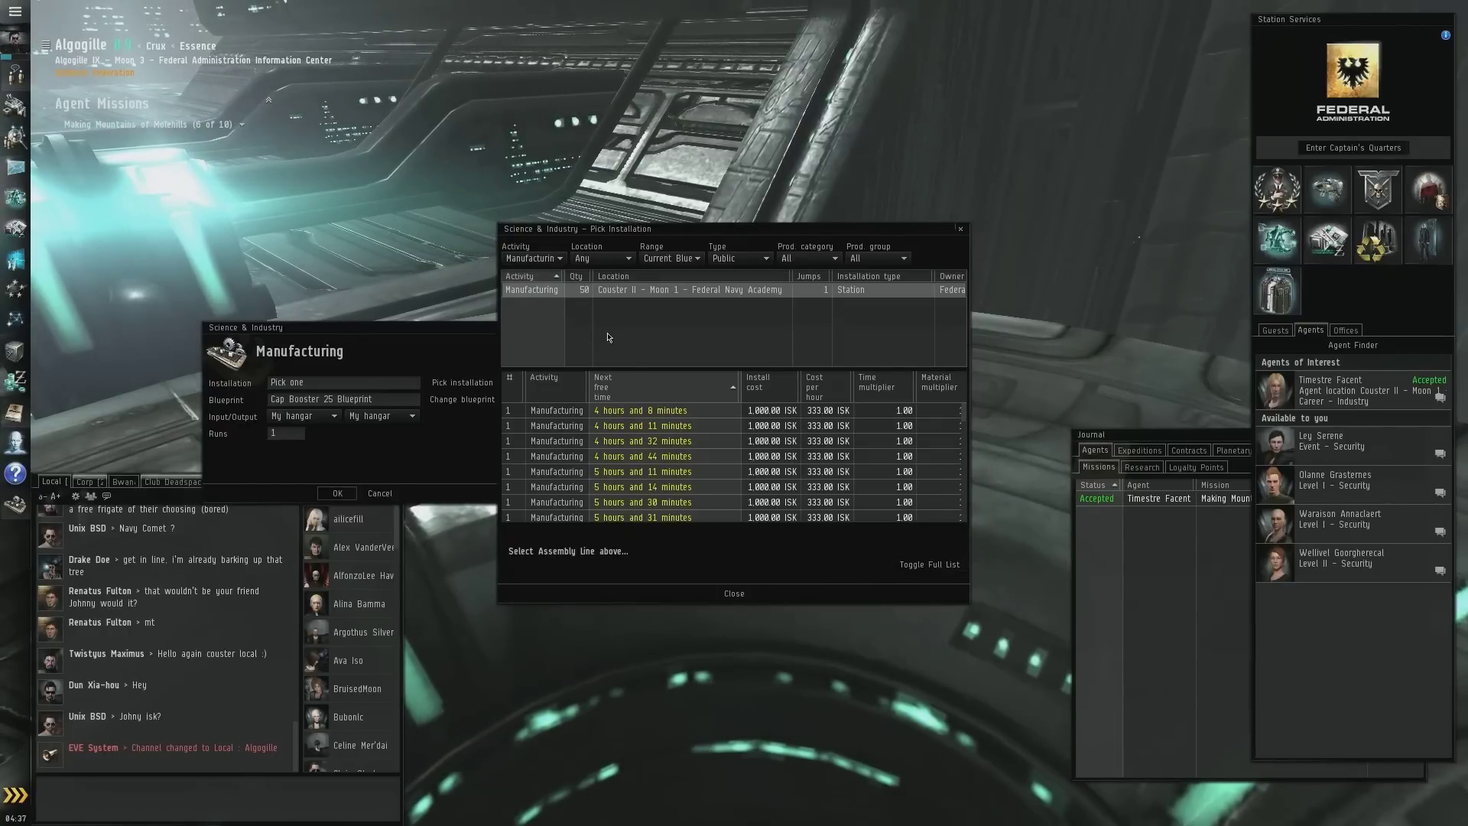
{"action": "left_click", "coordinate": [561, 258]}
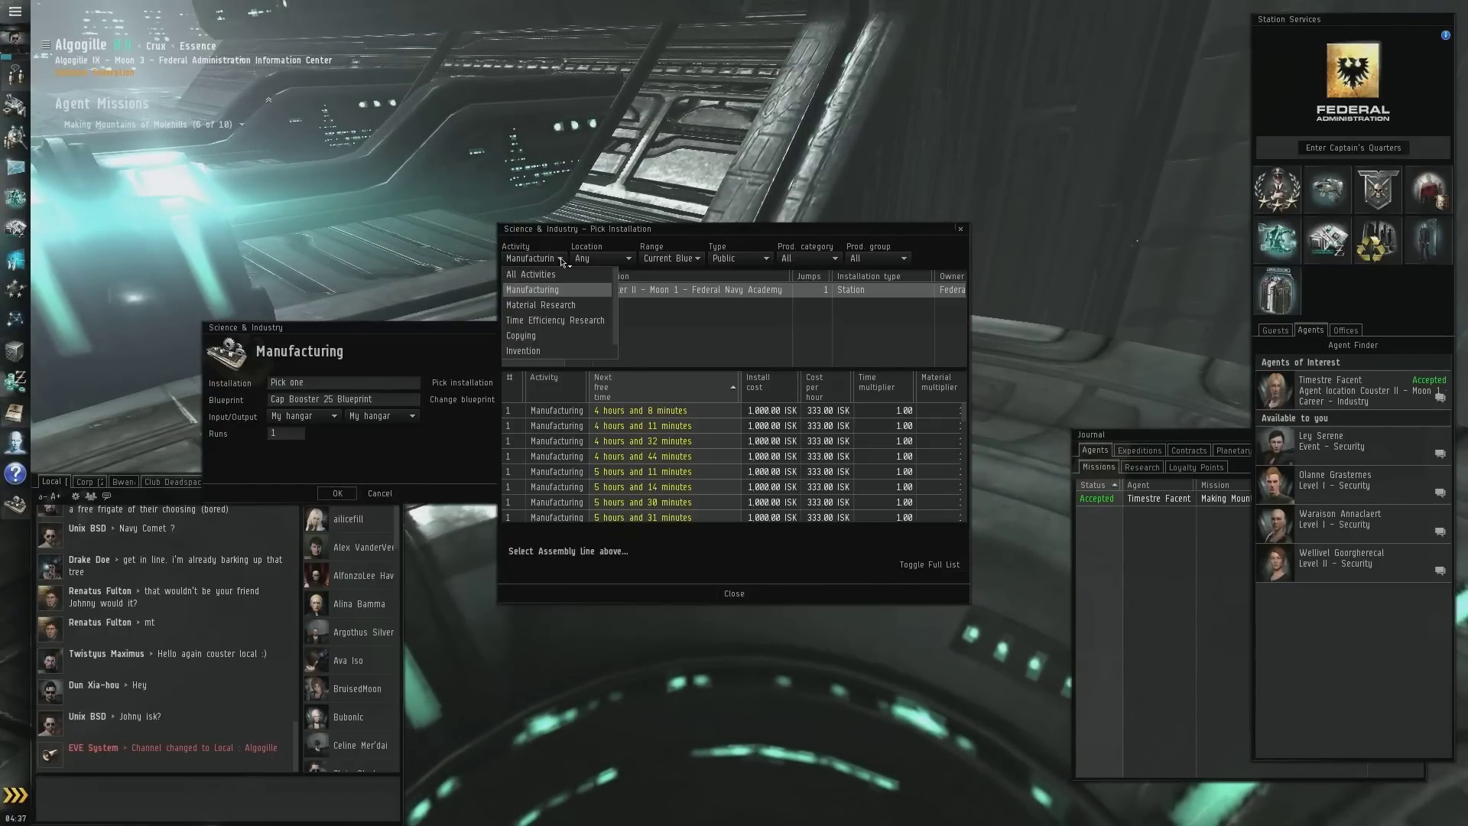
{"action": "left_click", "coordinate": [561, 260]}
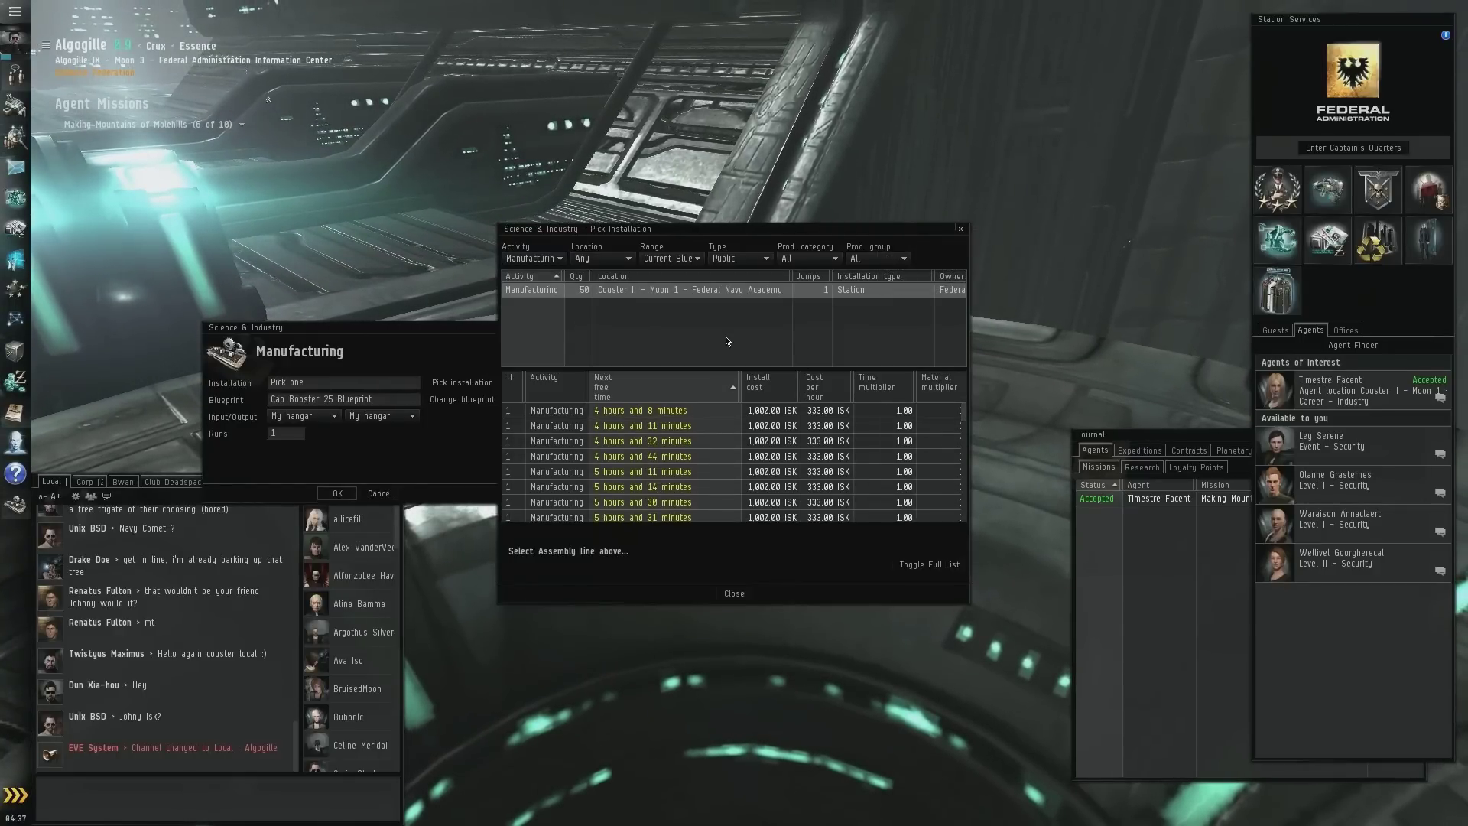
{"action": "left_click", "coordinate": [939, 562]}
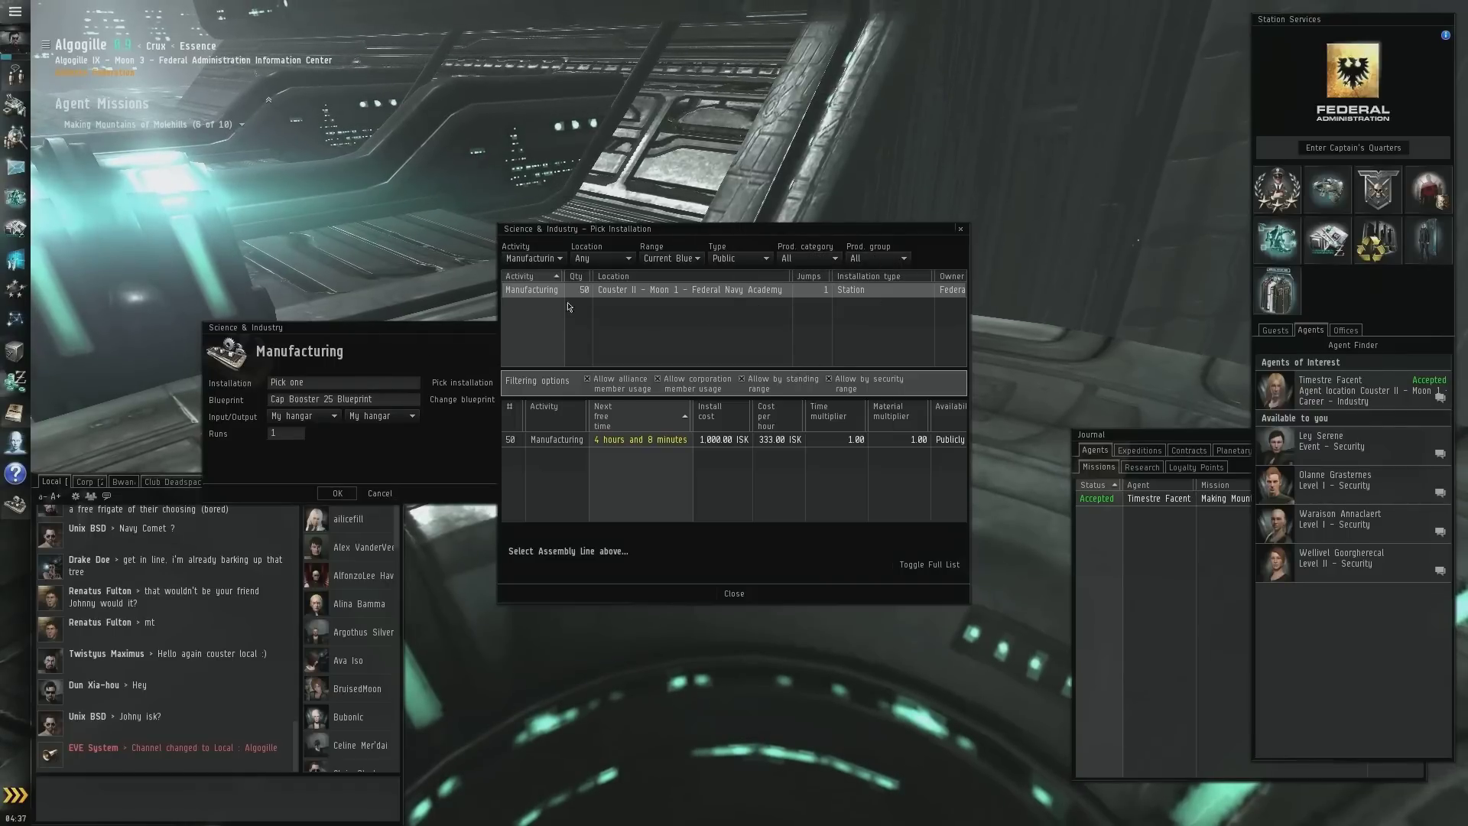
Close the installation picker and manufacturing job setup, then undock
{"action": "left_click", "coordinate": [964, 233]}
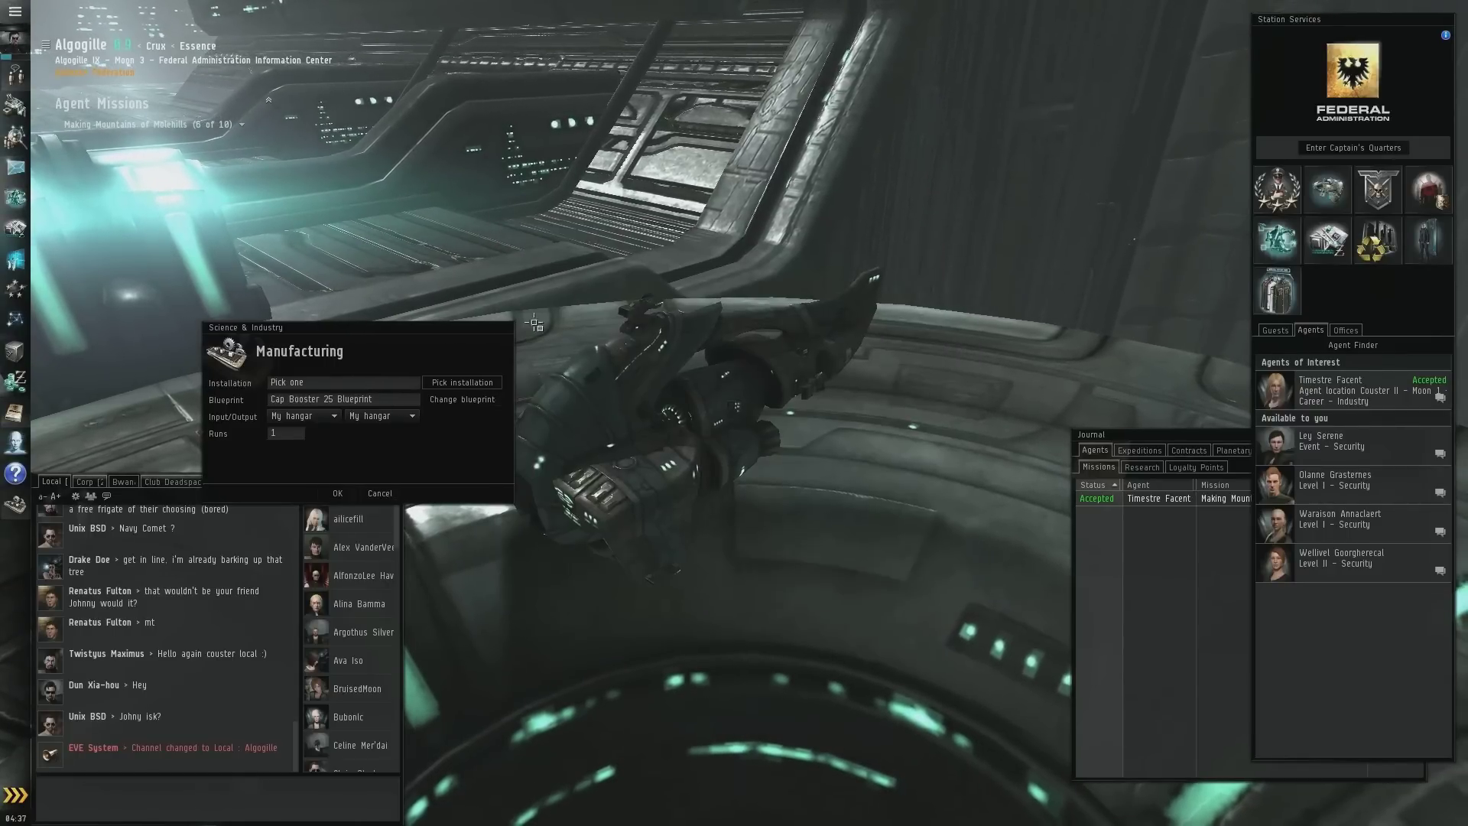
{"action": "left_click", "coordinate": [508, 329]}
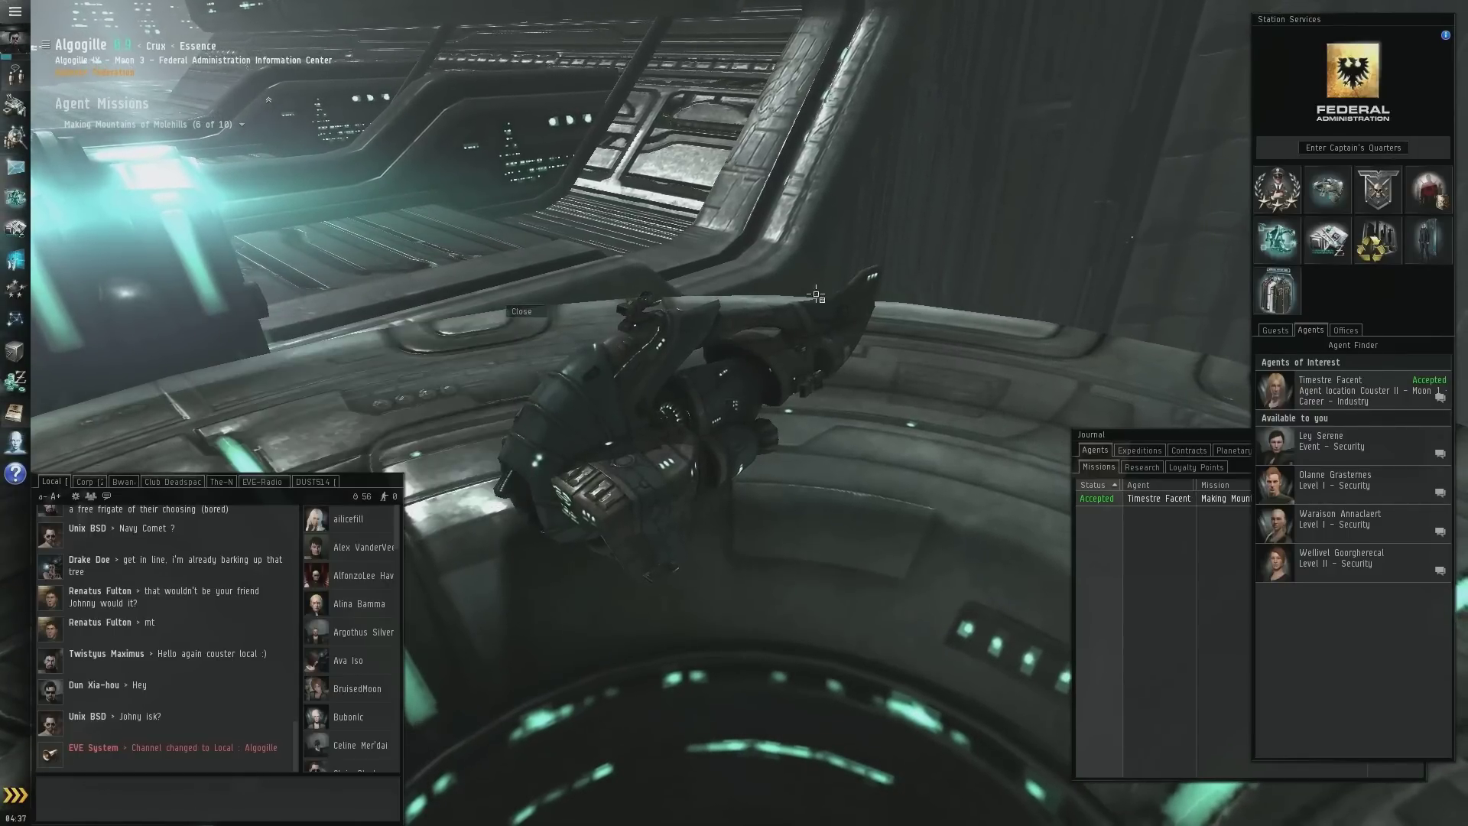
{"action": "left_click", "coordinate": [1276, 237]}
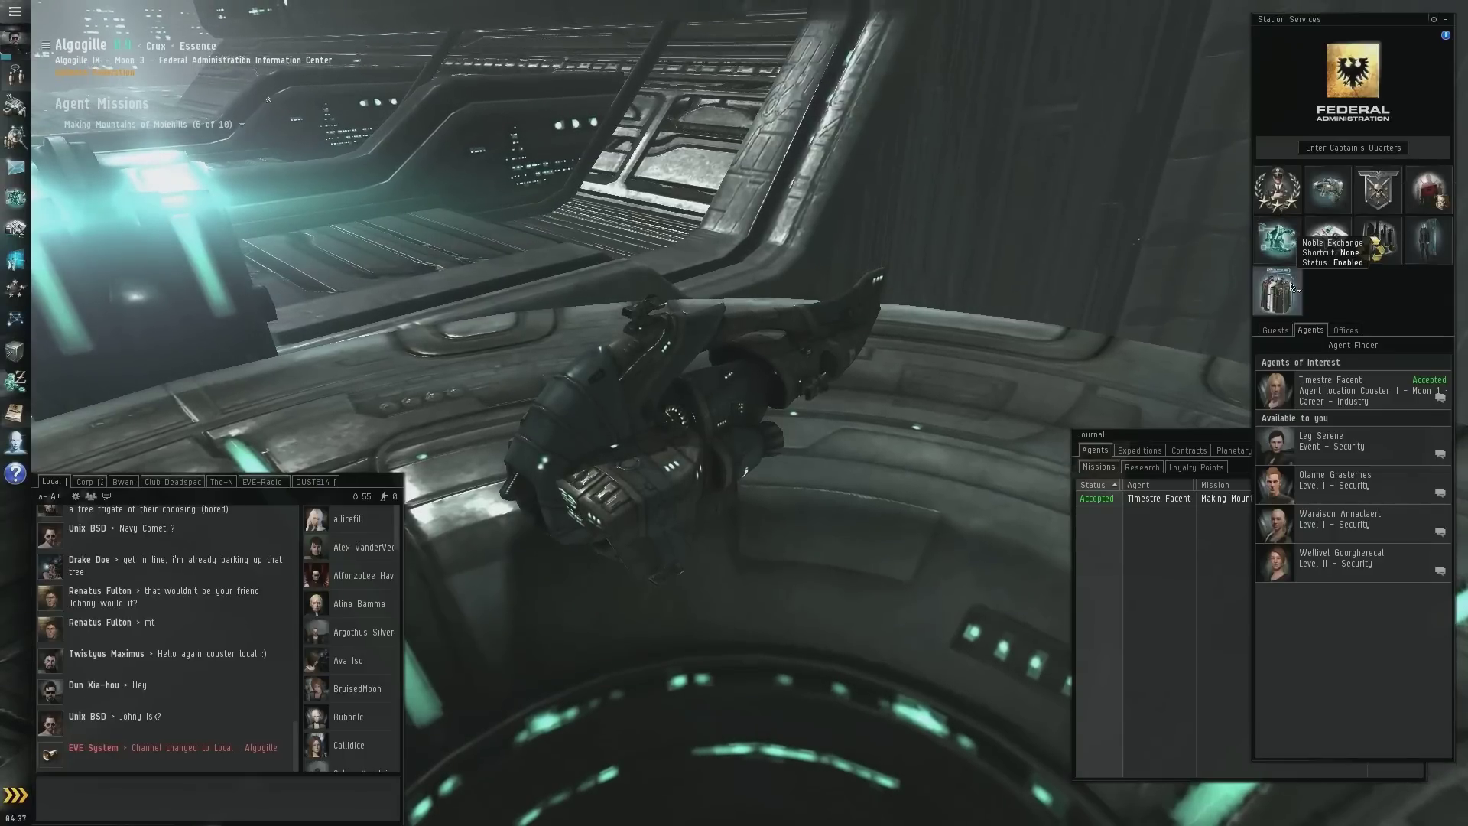
{"action": "left_click", "coordinate": [15, 793]}
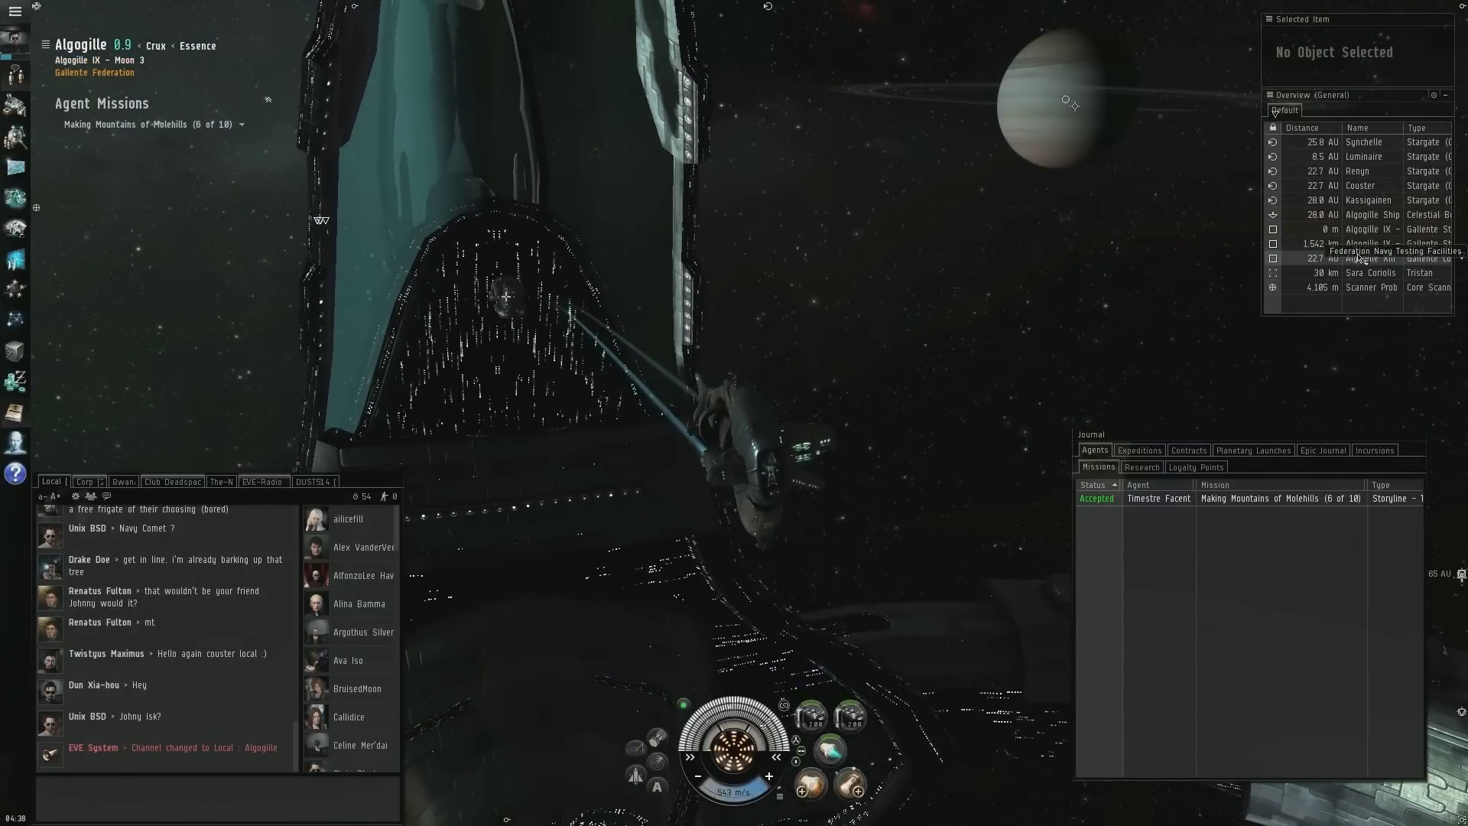
Dock at the Algogille IX – Moon 3 Bank of Luminaire Depository from the Overview
{"action": "right_click", "coordinate": [1334, 246]}
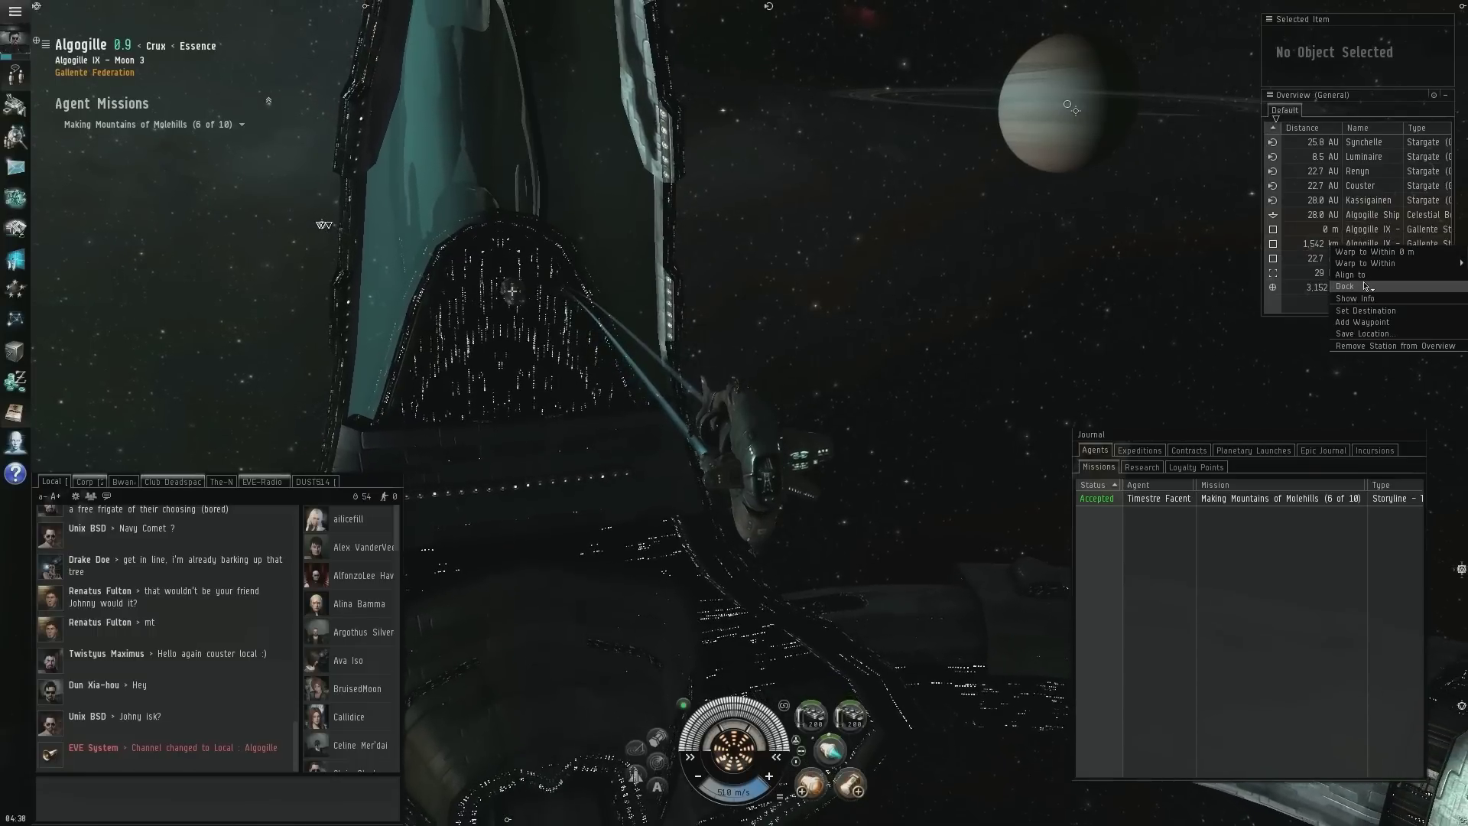
{"action": "left_click", "coordinate": [1365, 287]}
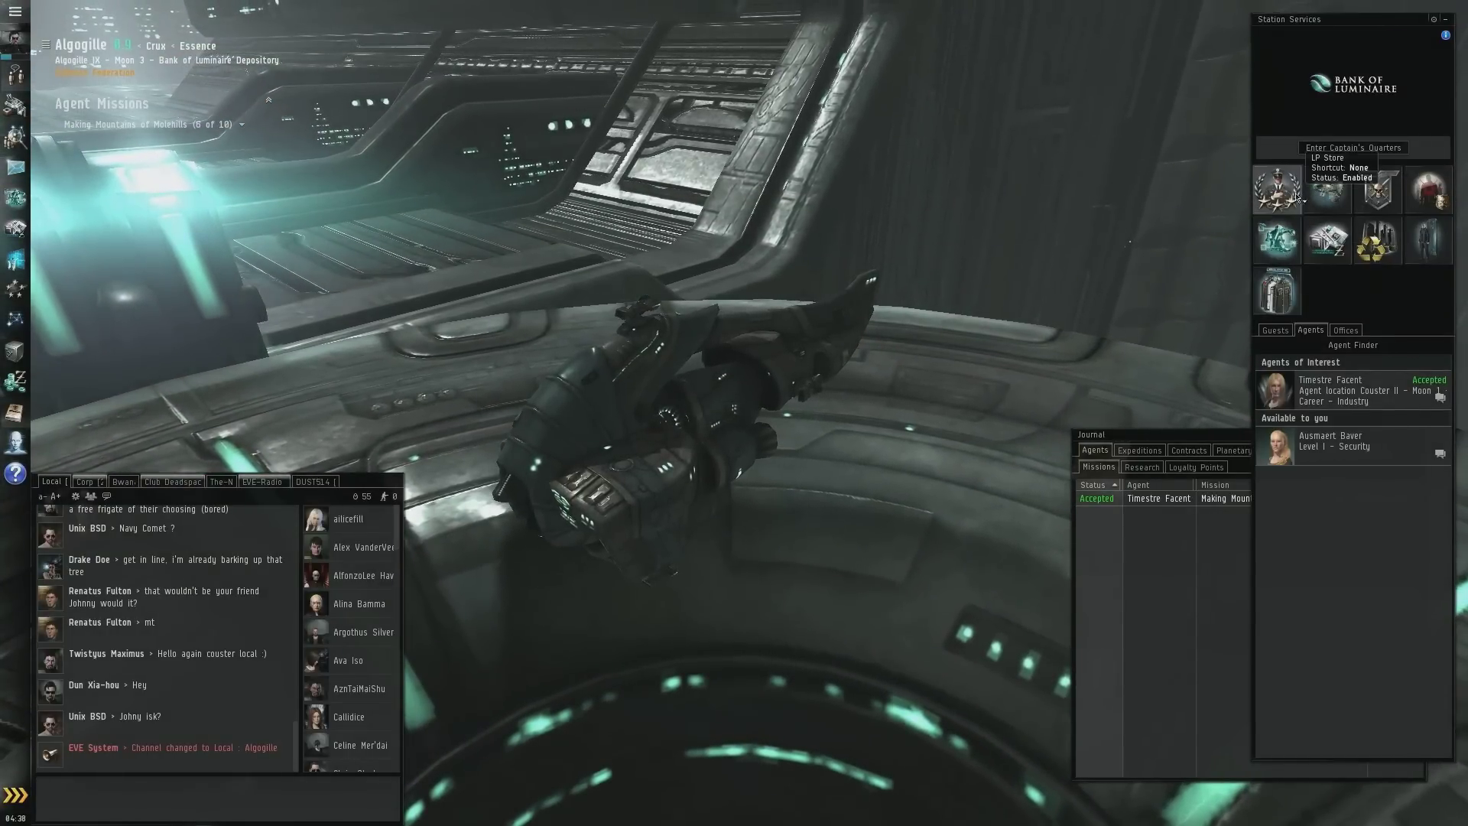
Open the regional market and read the Making Mountains of Molehills mission details
{"action": "left_click", "coordinate": [1330, 235]}
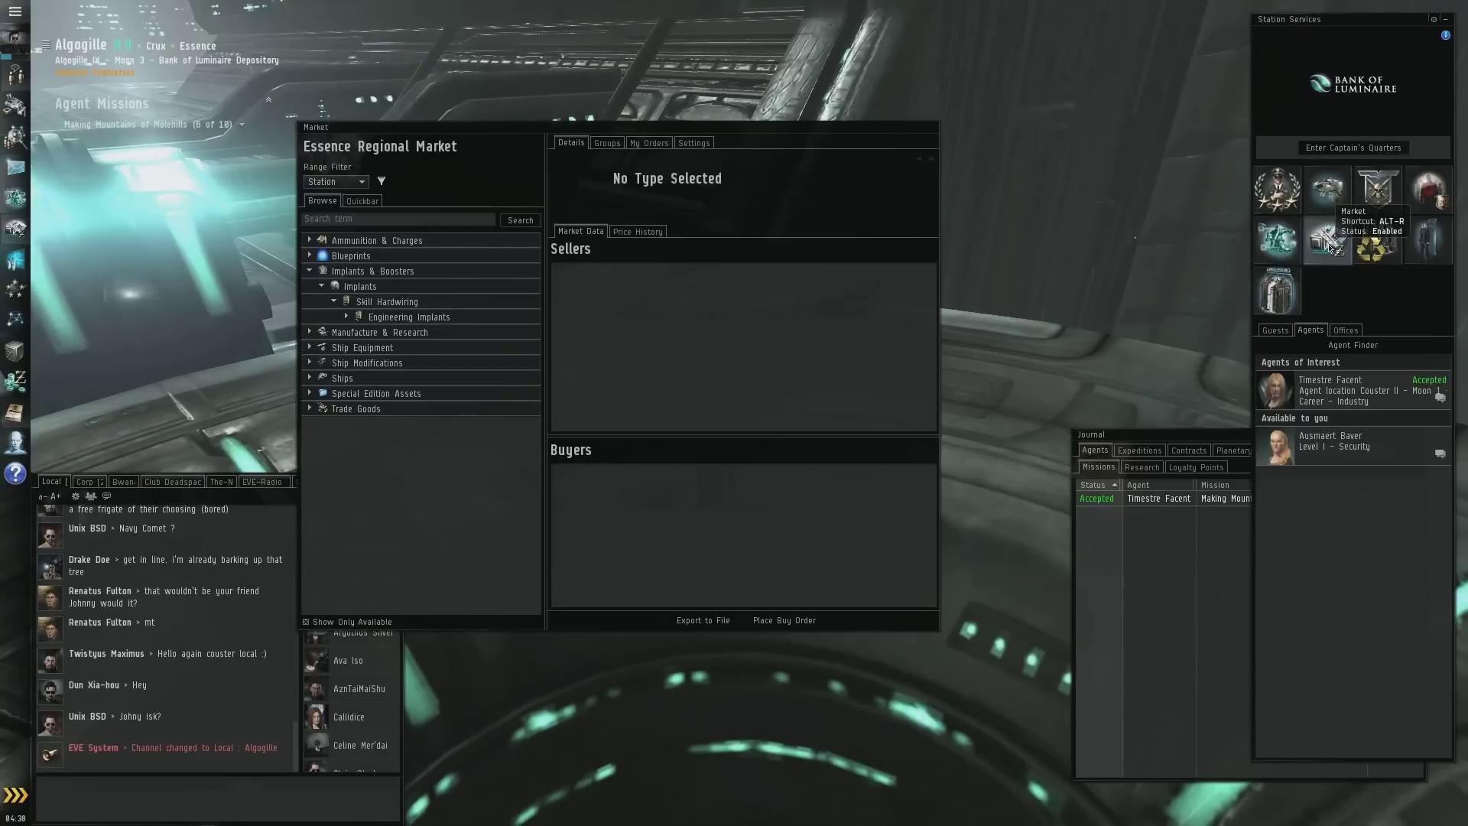
{"action": "mouse_move", "coordinate": [621, 128]}
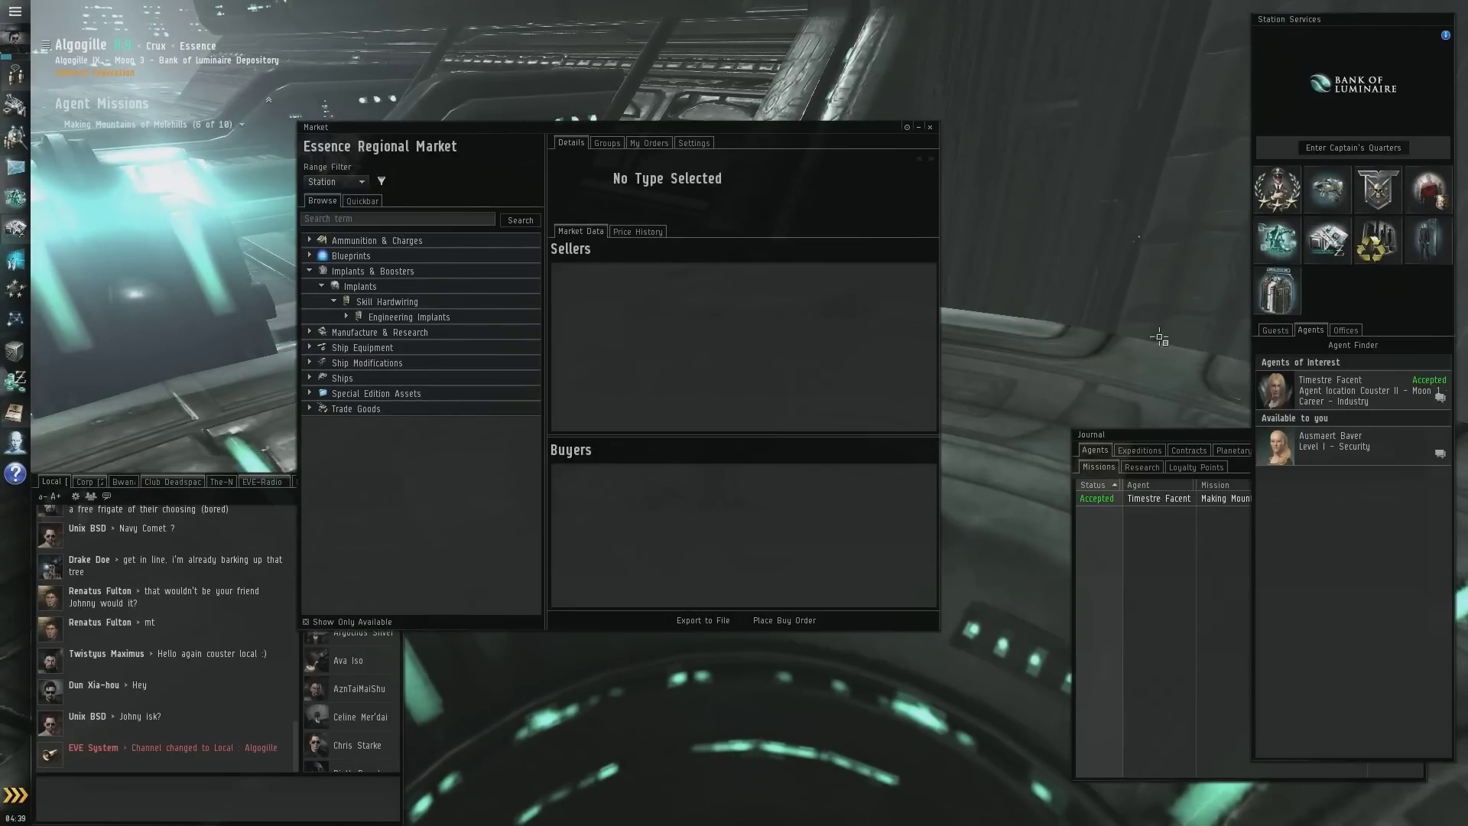
{"action": "right_click", "coordinate": [1148, 501]}
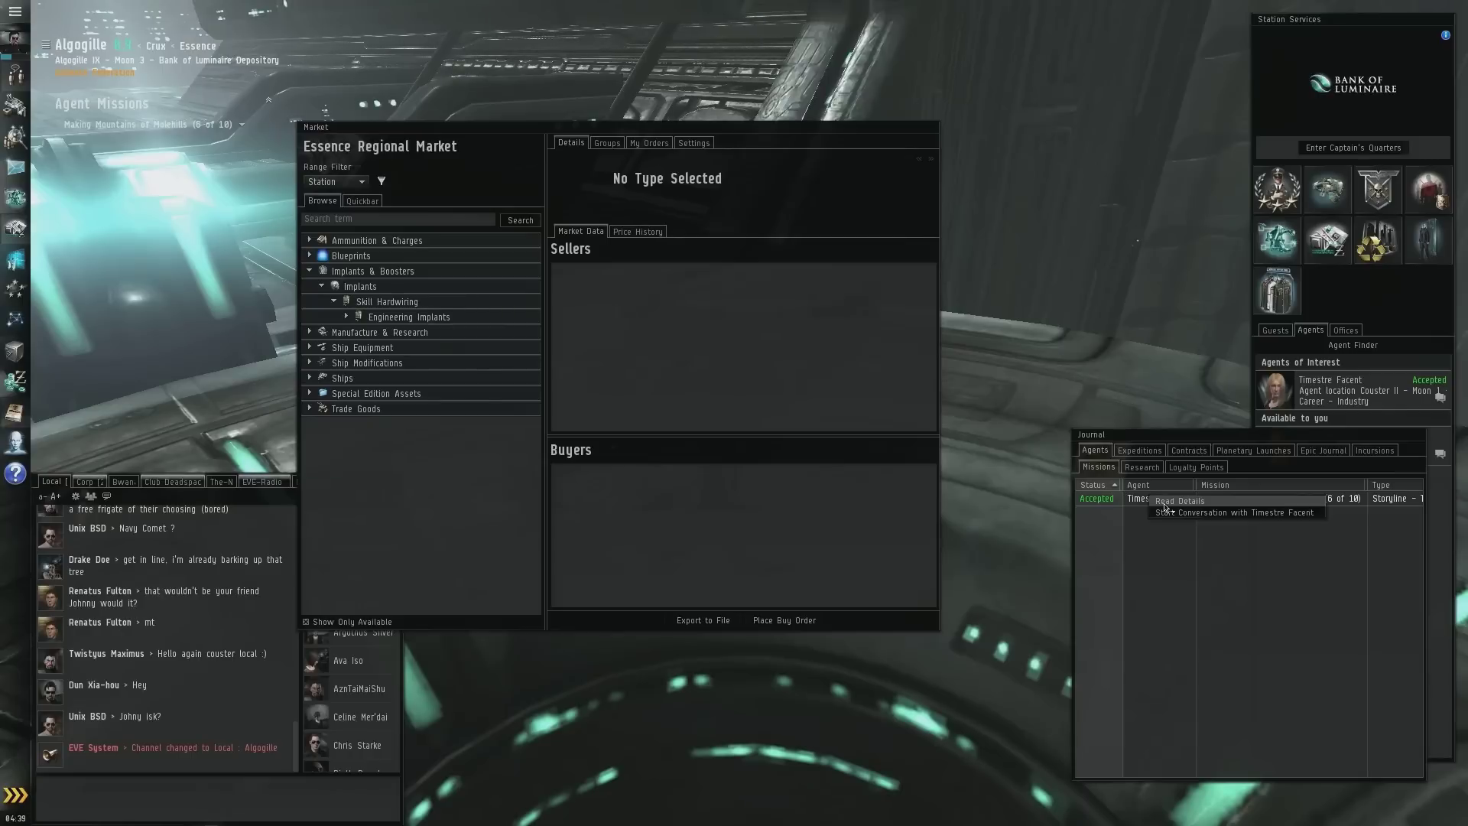
{"action": "left_click", "coordinate": [1164, 501]}
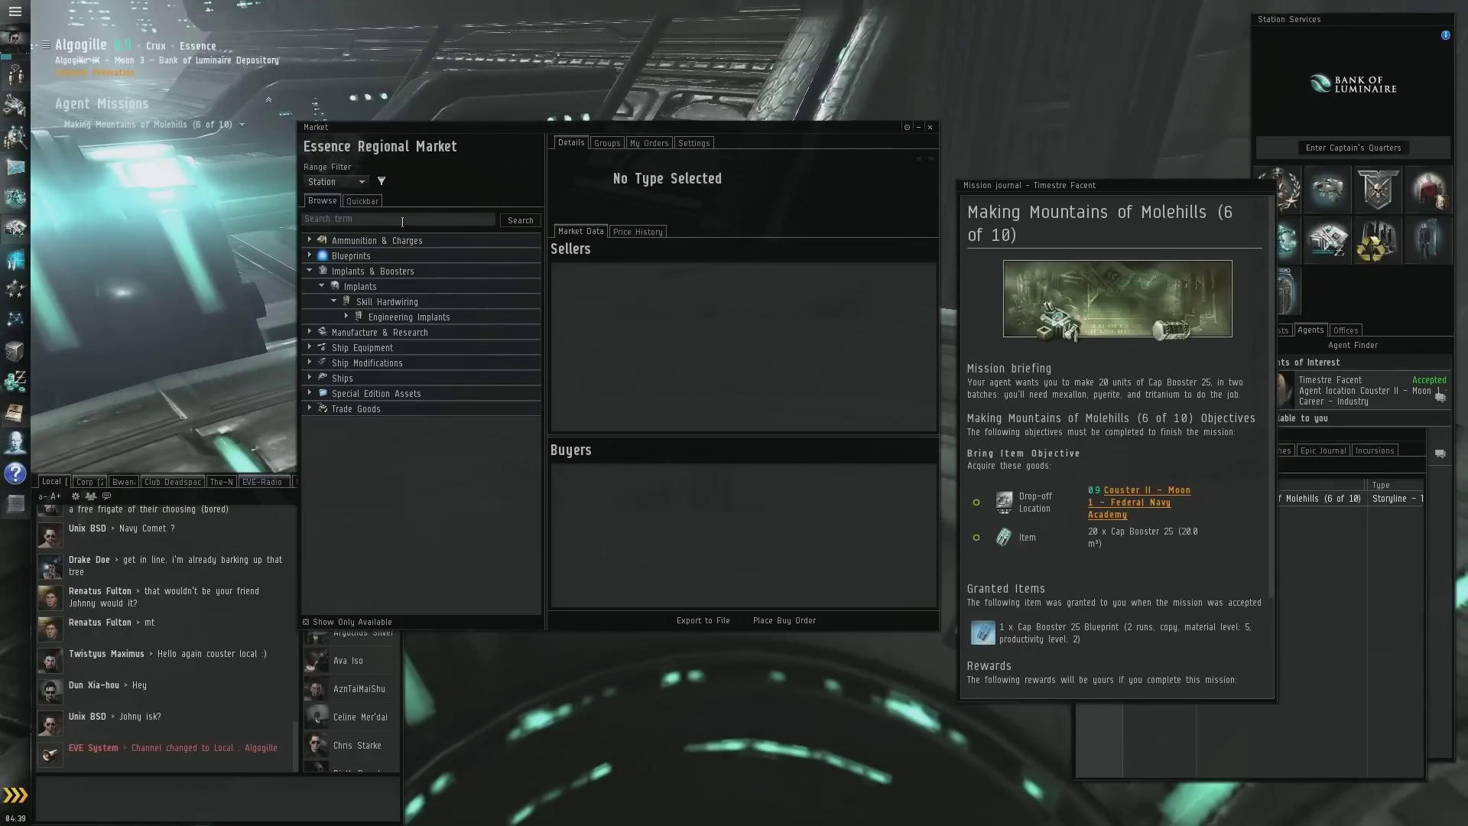
Search the market for 'cap booster 25', view its info, and cancel a sell-order purchase
{"action": "left_click", "coordinate": [455, 211]}
{"action": "type", "text": "cap booster 25"}
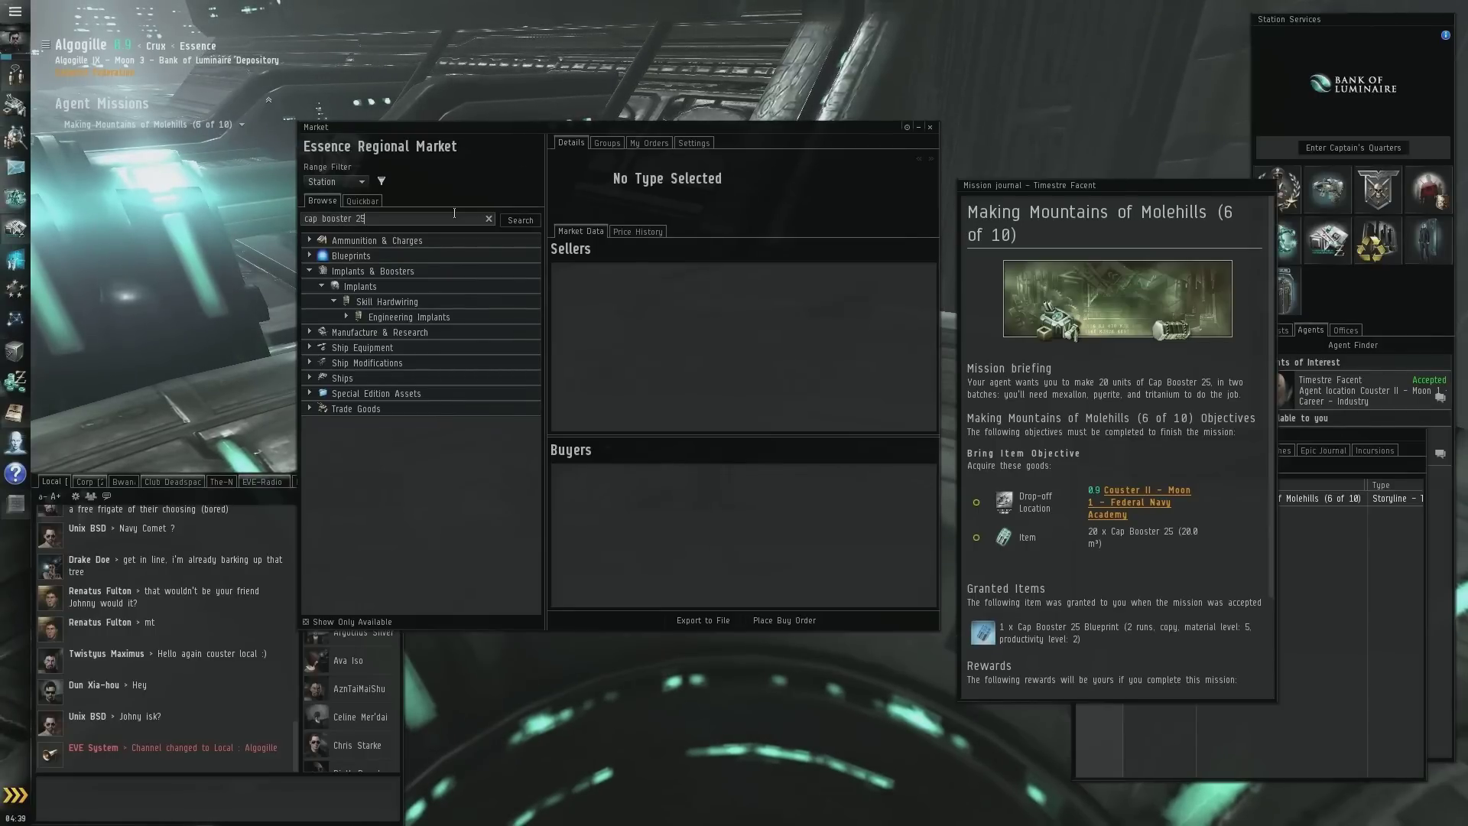
{"action": "key", "text": "Return"}
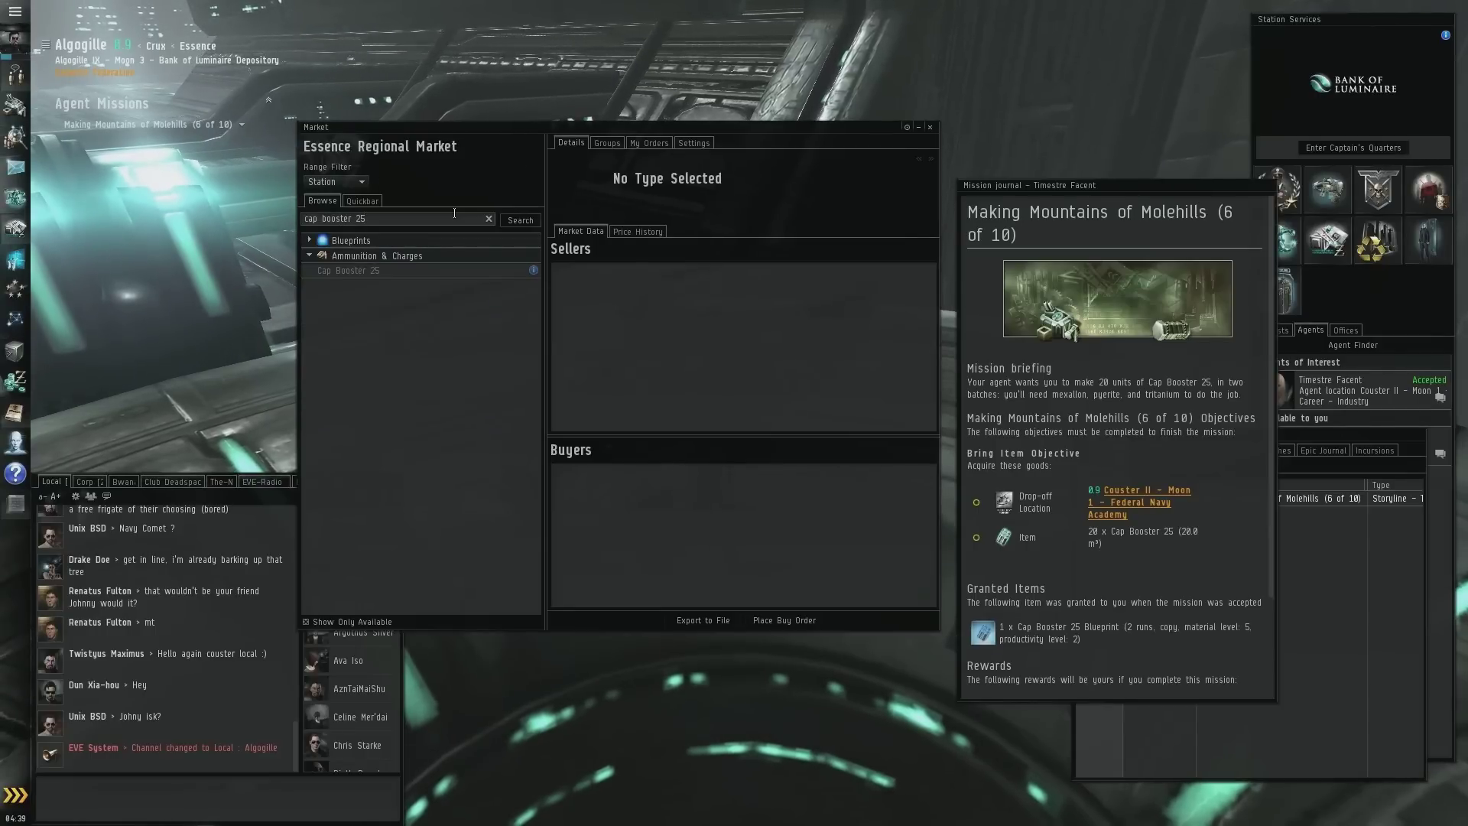
{"action": "left_click", "coordinate": [369, 270]}
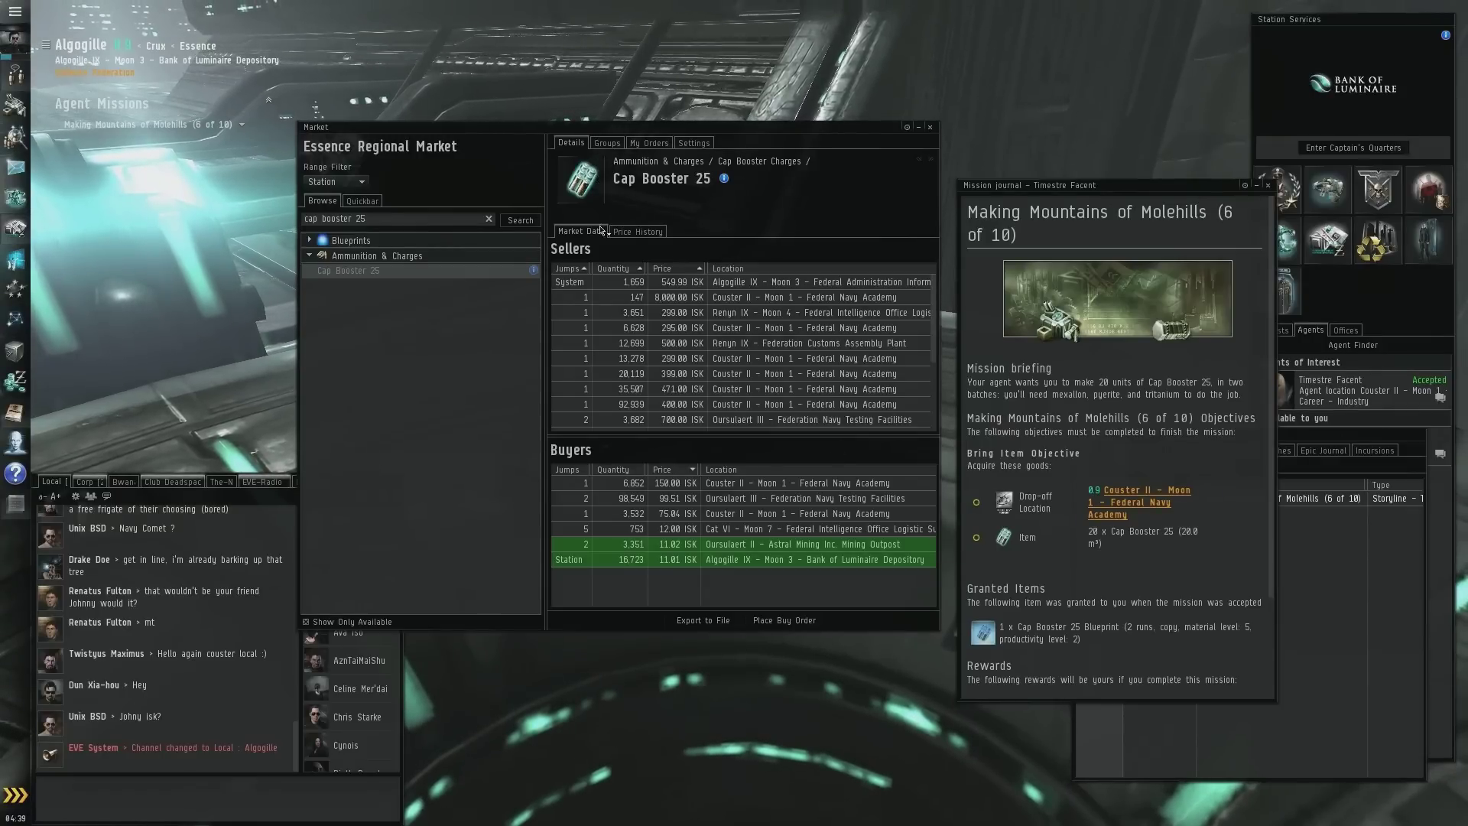
{"action": "left_click", "coordinate": [369, 271]}
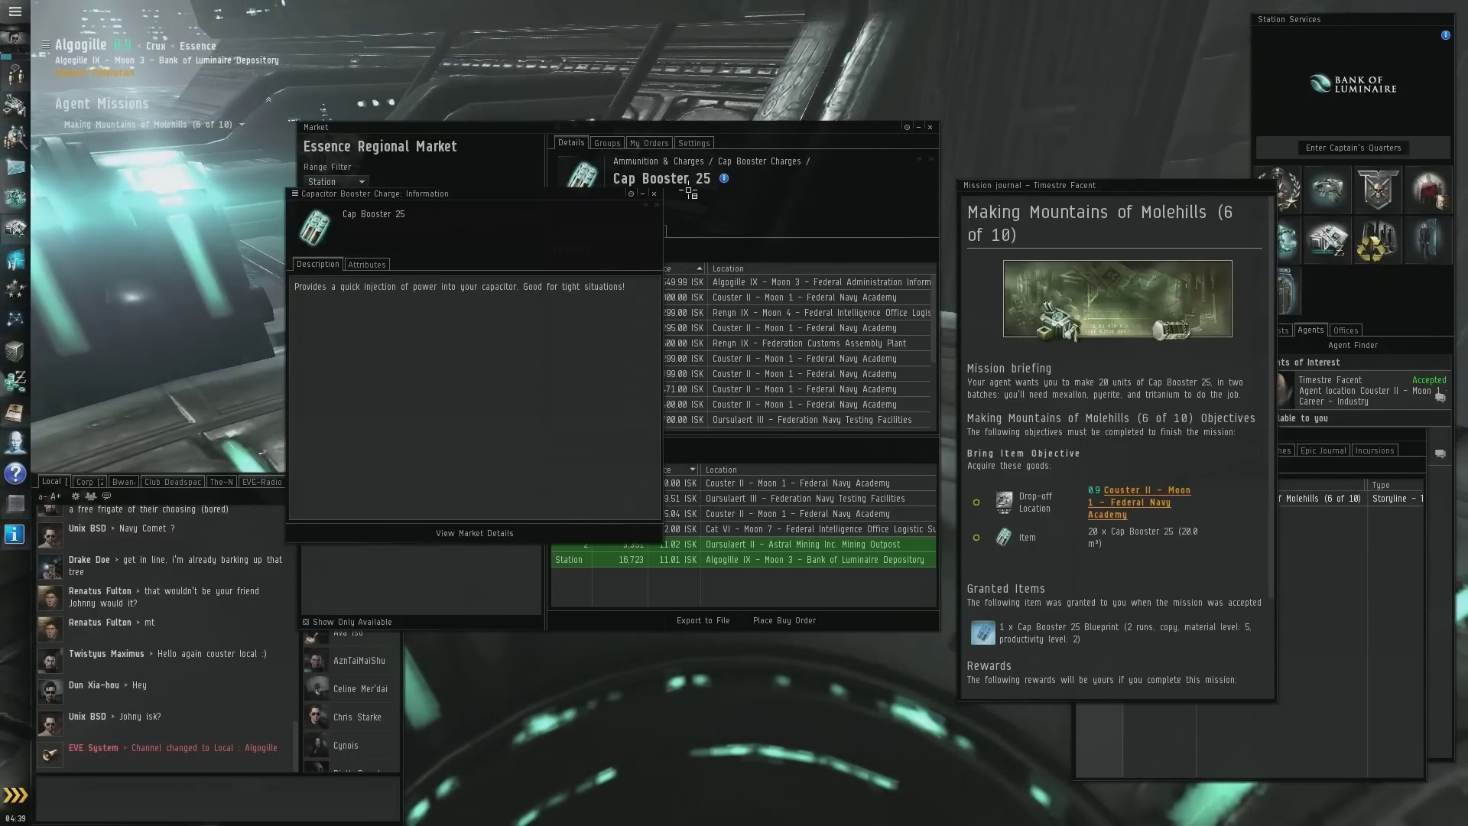
{"action": "left_click", "coordinate": [653, 195]}
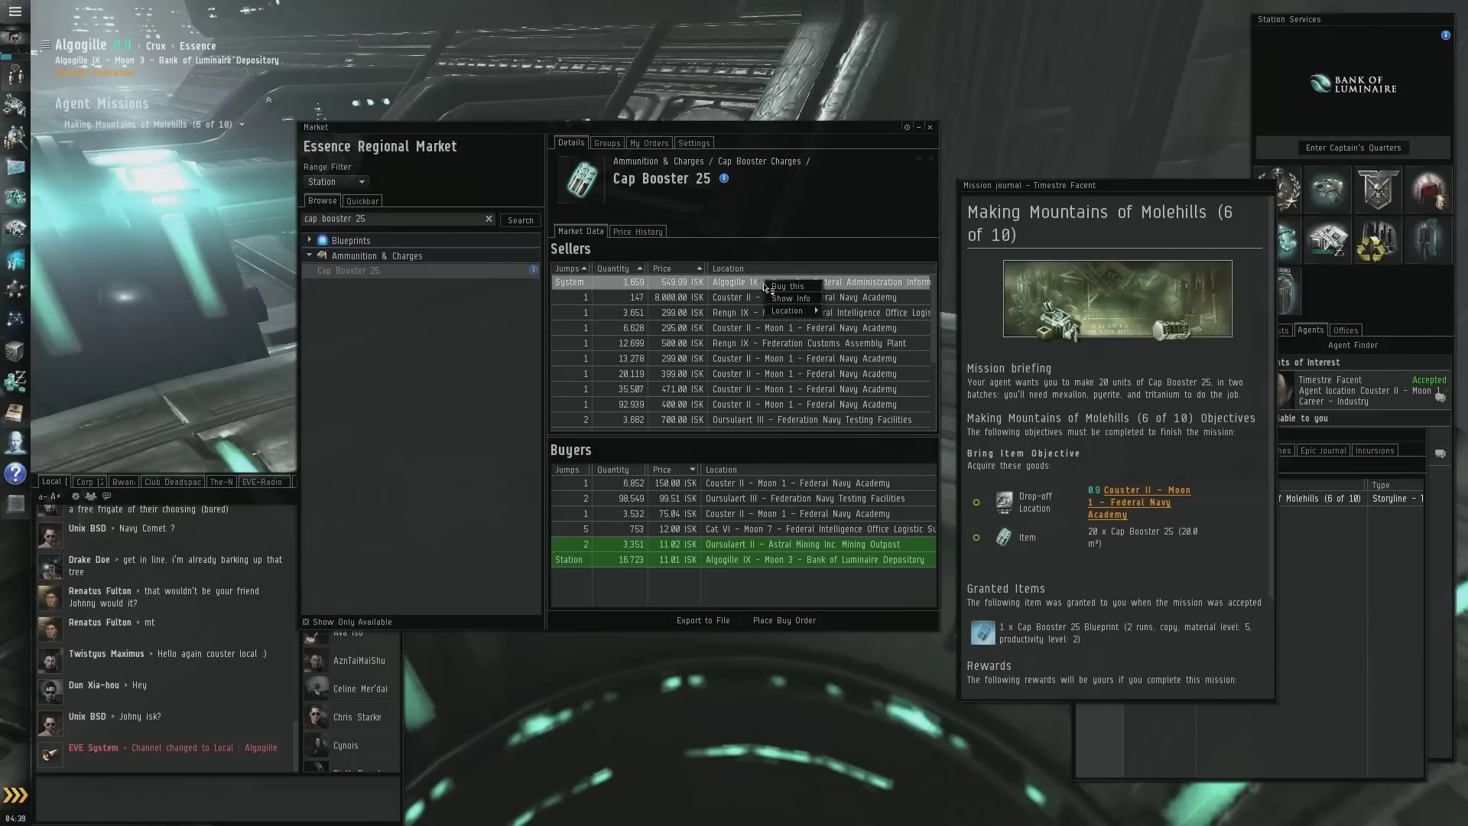
{"action": "double_click", "coordinate": [762, 283]}
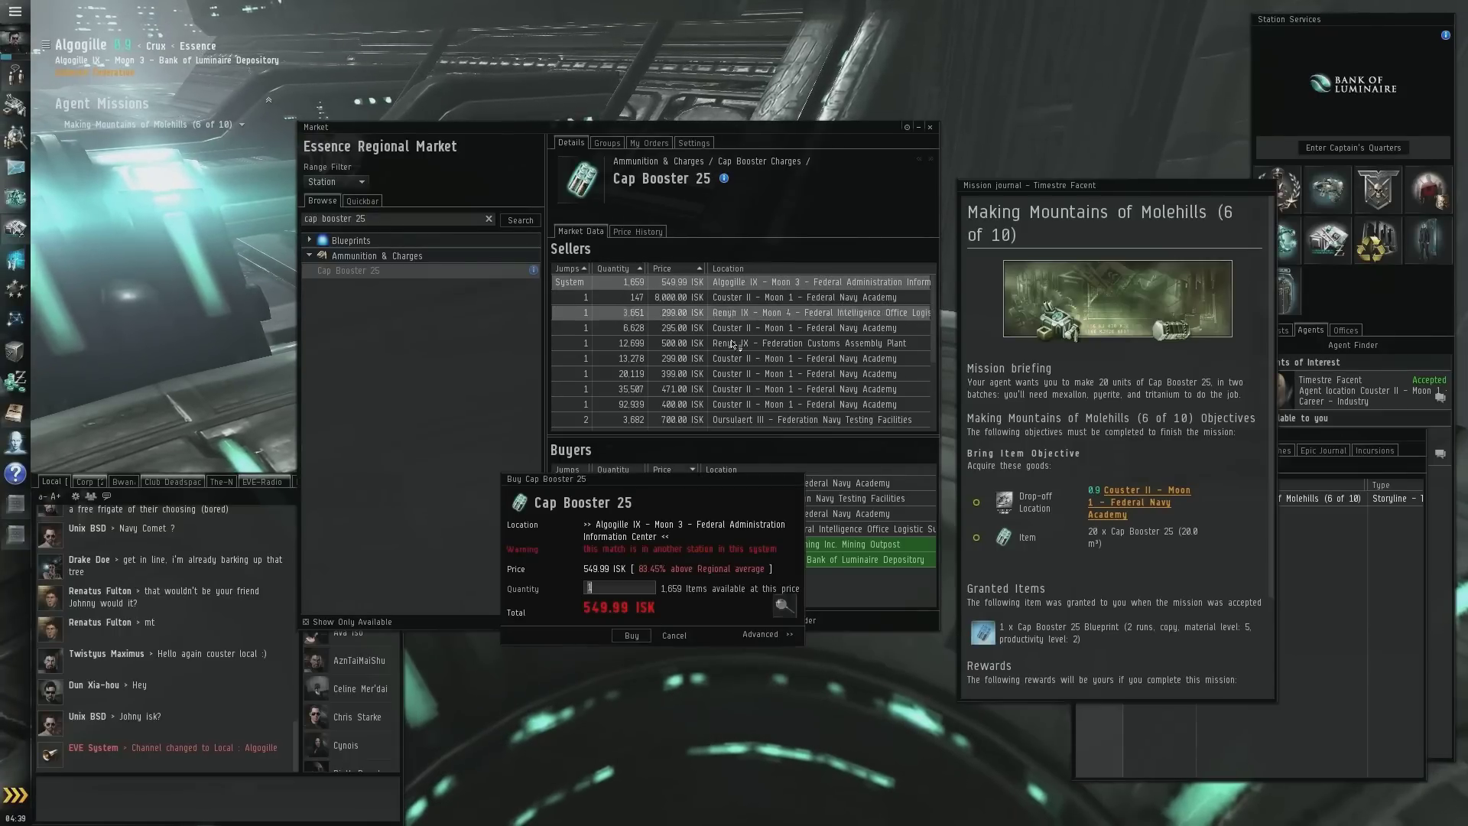
{"action": "left_click", "coordinate": [799, 481]}
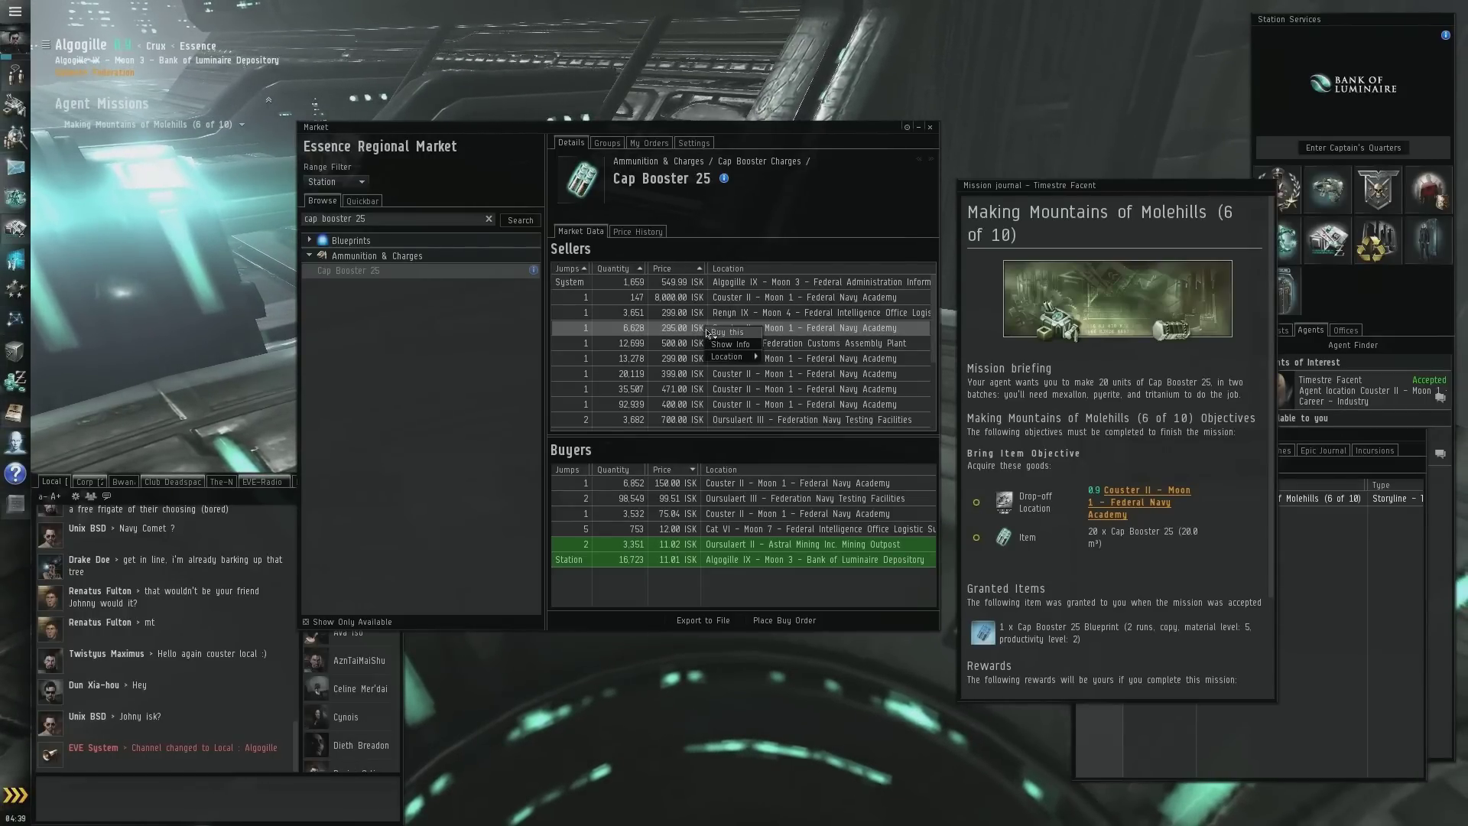
Try setting the mission destination, then warp to the Couster stargate
{"action": "right_click", "coordinate": [702, 330]}
{"action": "mouse_move", "coordinate": [728, 357]}
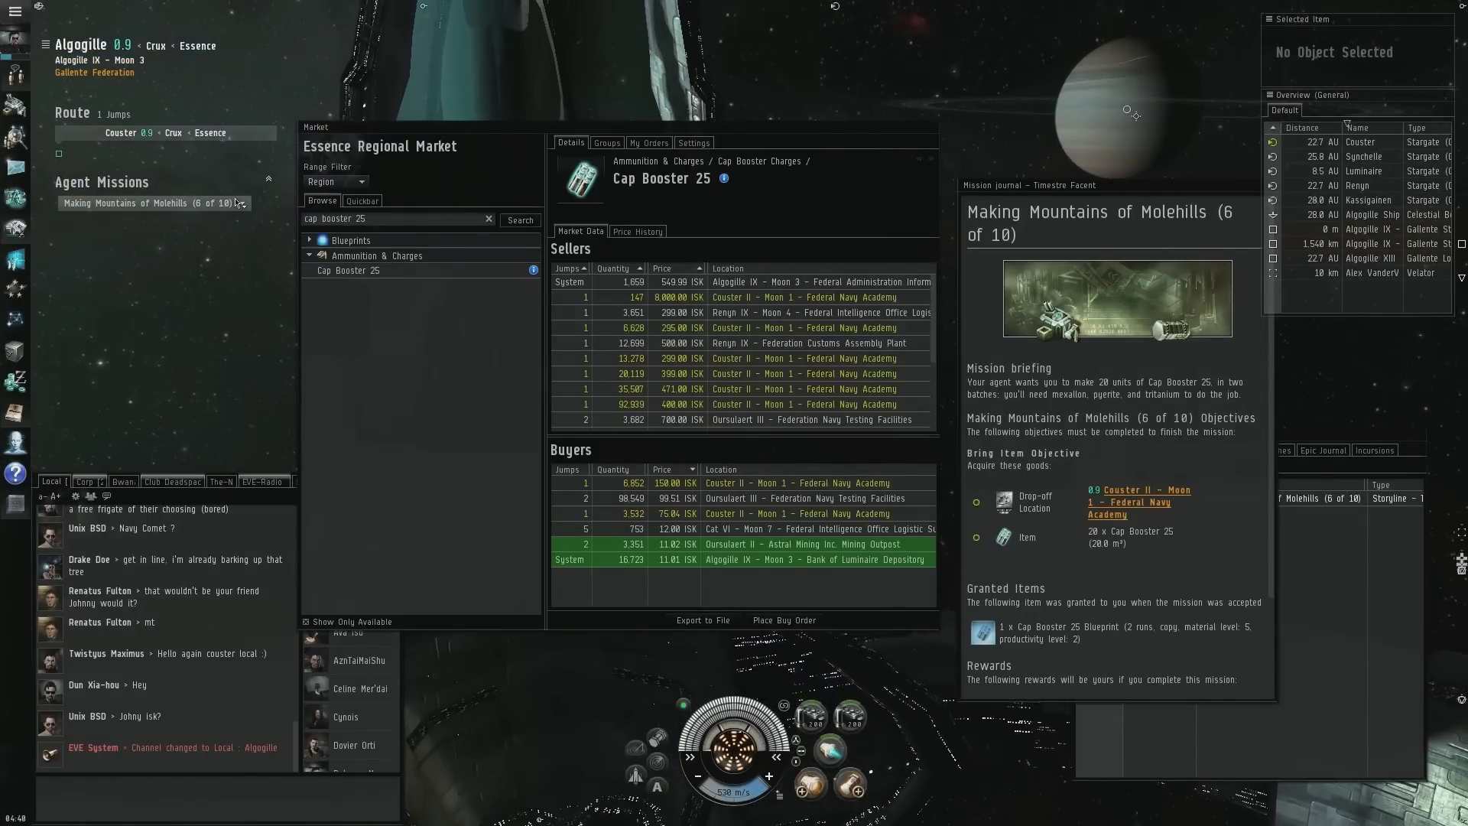
{"action": "right_click", "coordinate": [135, 136]}
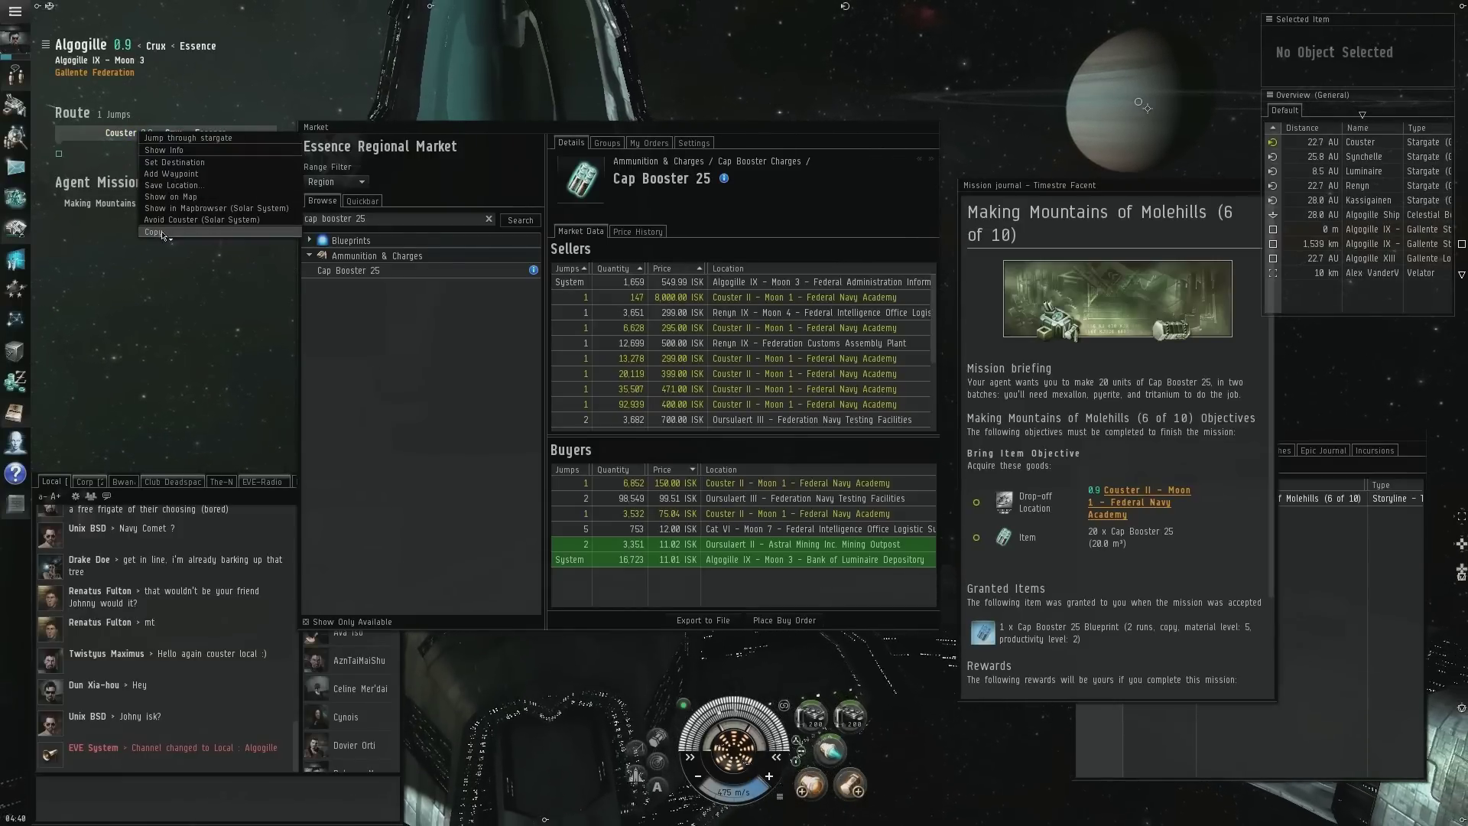
{"action": "left_click", "coordinate": [120, 204]}
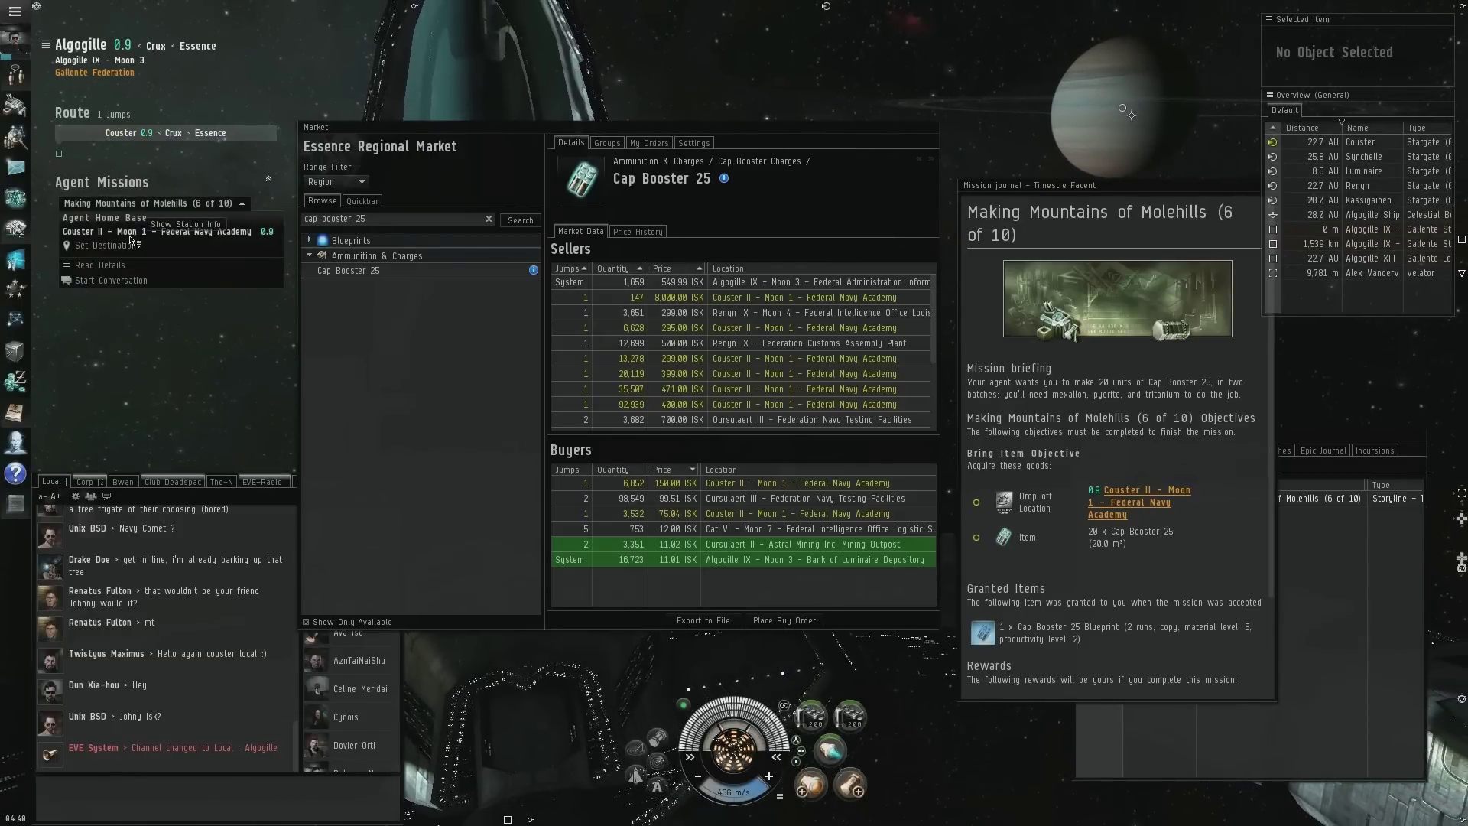
{"action": "left_click", "coordinate": [124, 248]}
{"action": "right_click", "coordinate": [1328, 144]}
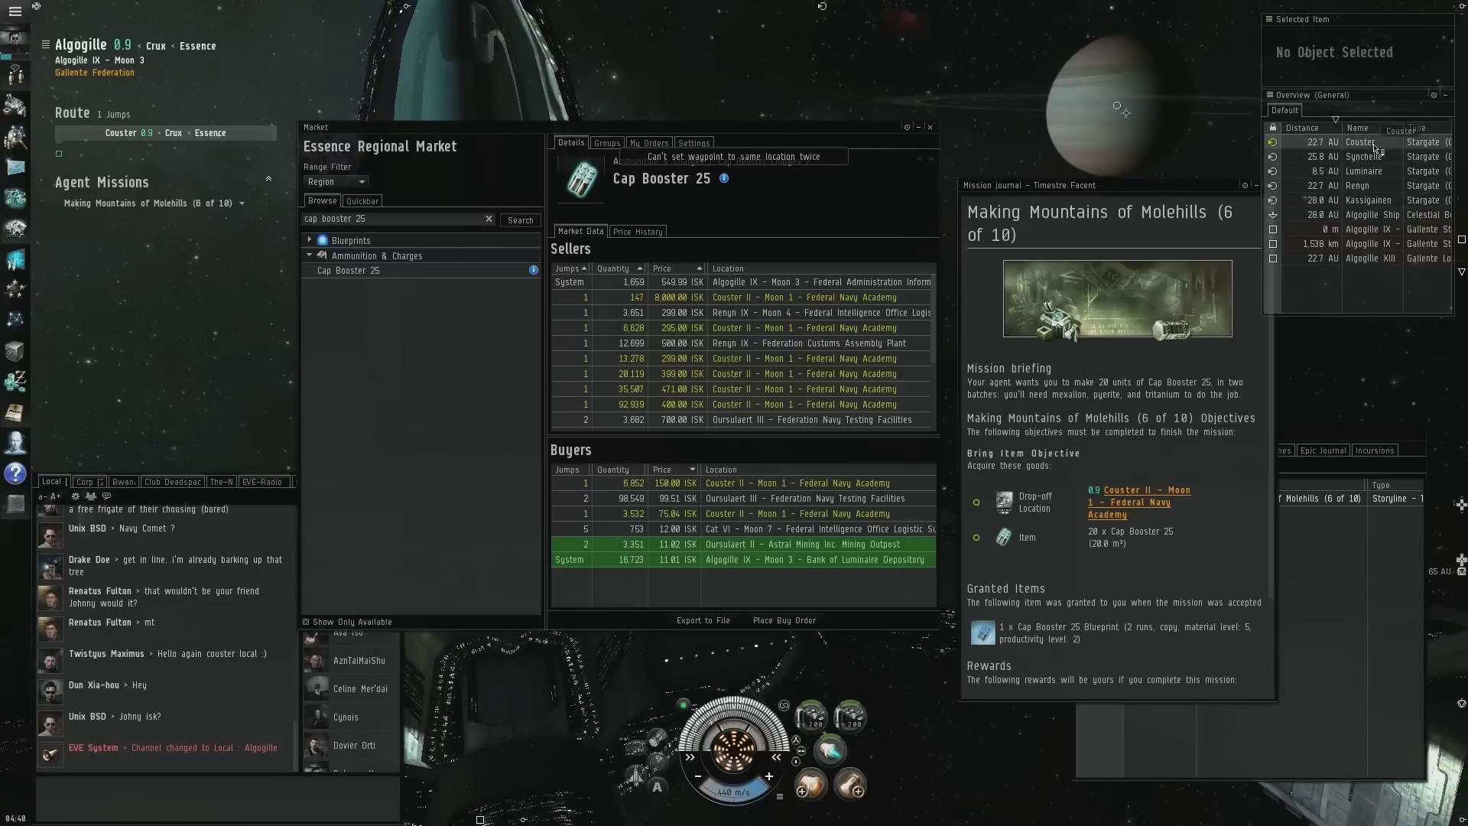
{"action": "left_click", "coordinate": [1385, 165]}
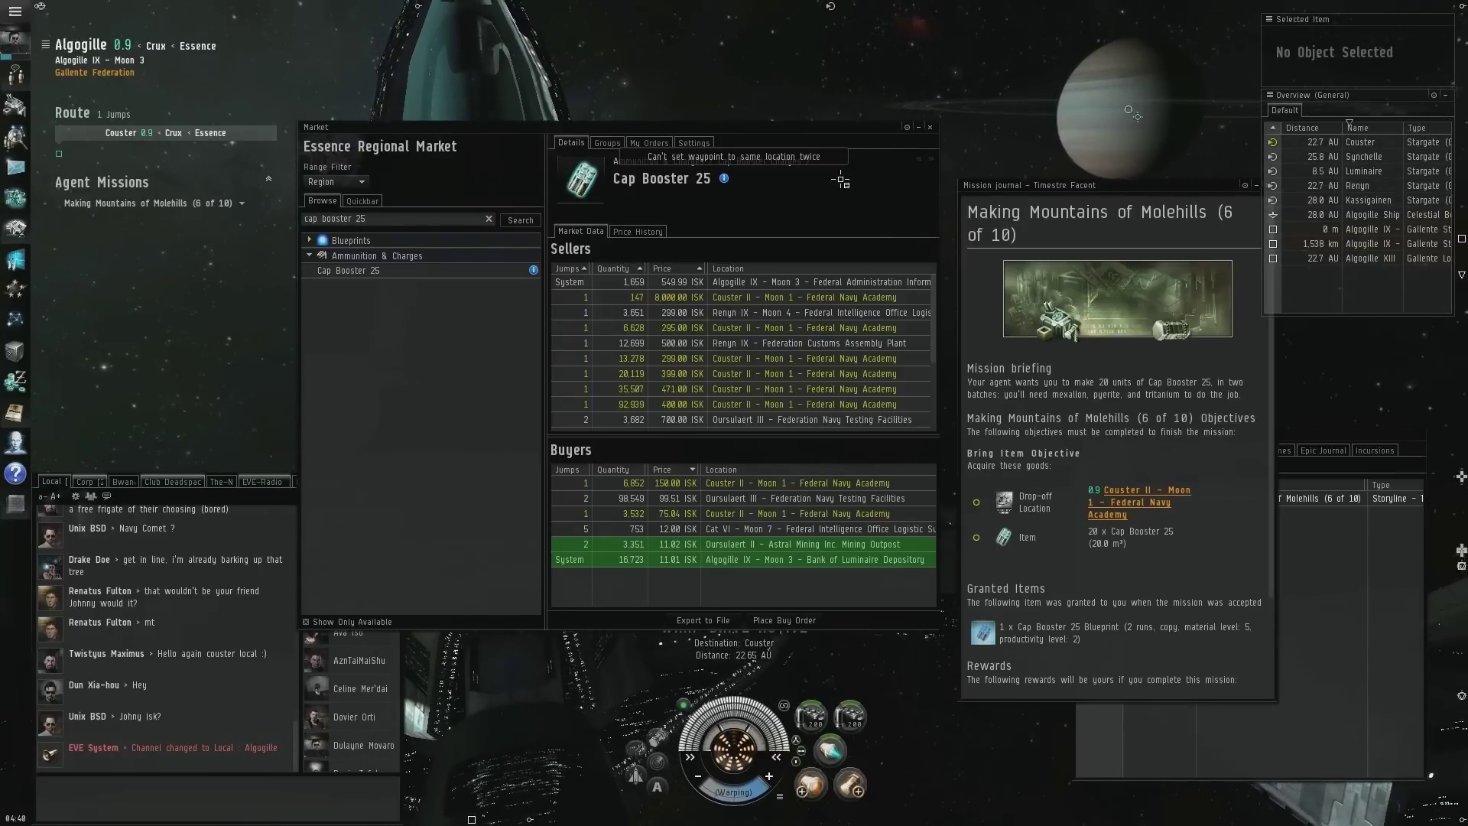
Close the market and move the mission journal aside, then close it
{"action": "left_click", "coordinate": [936, 136]}
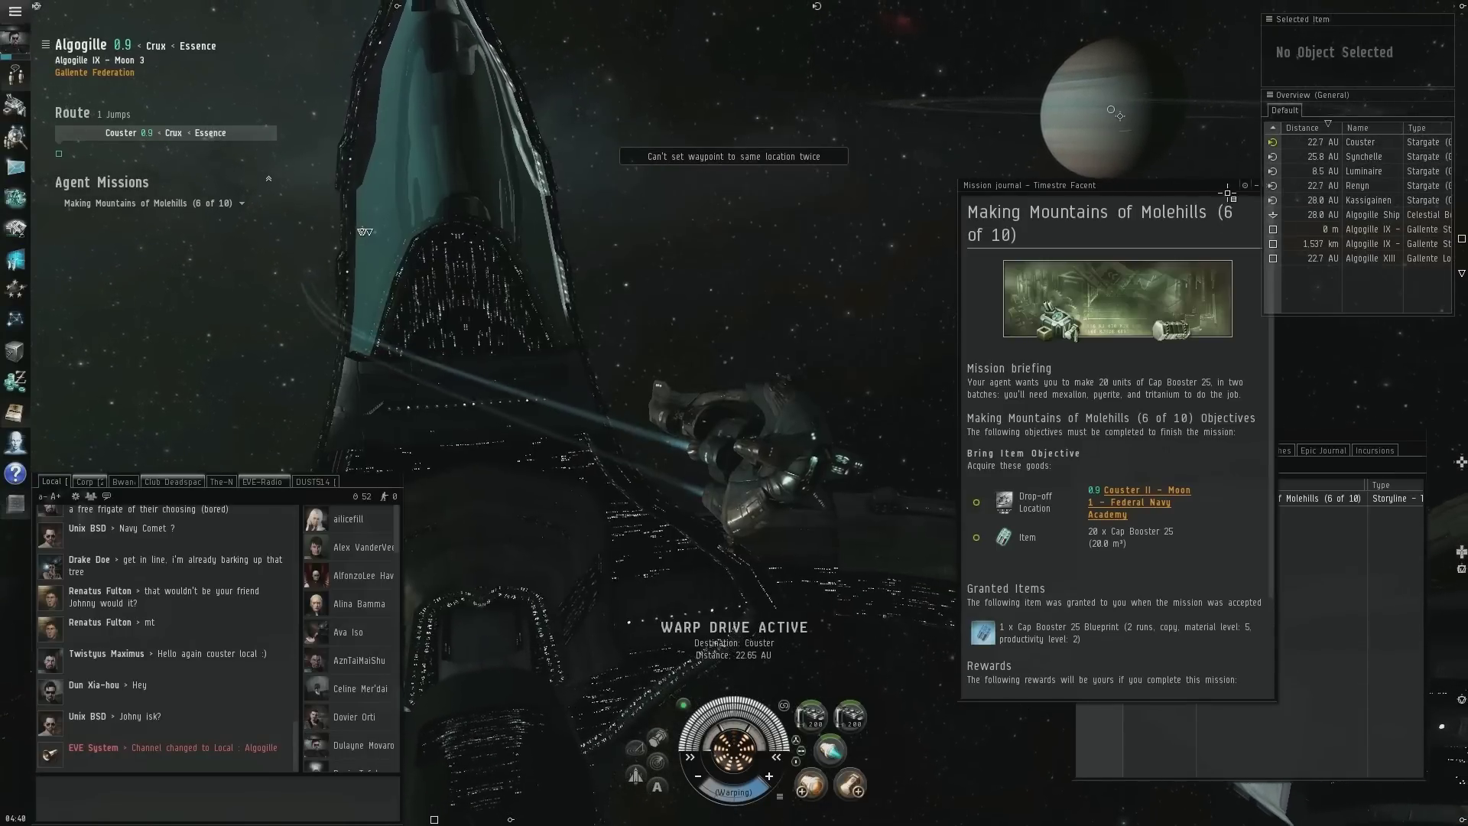
{"action": "left_click_drag", "start_coordinate": [1270, 202], "coordinate": [1174, 200]}
{"action": "left_click", "coordinate": [1170, 183]}
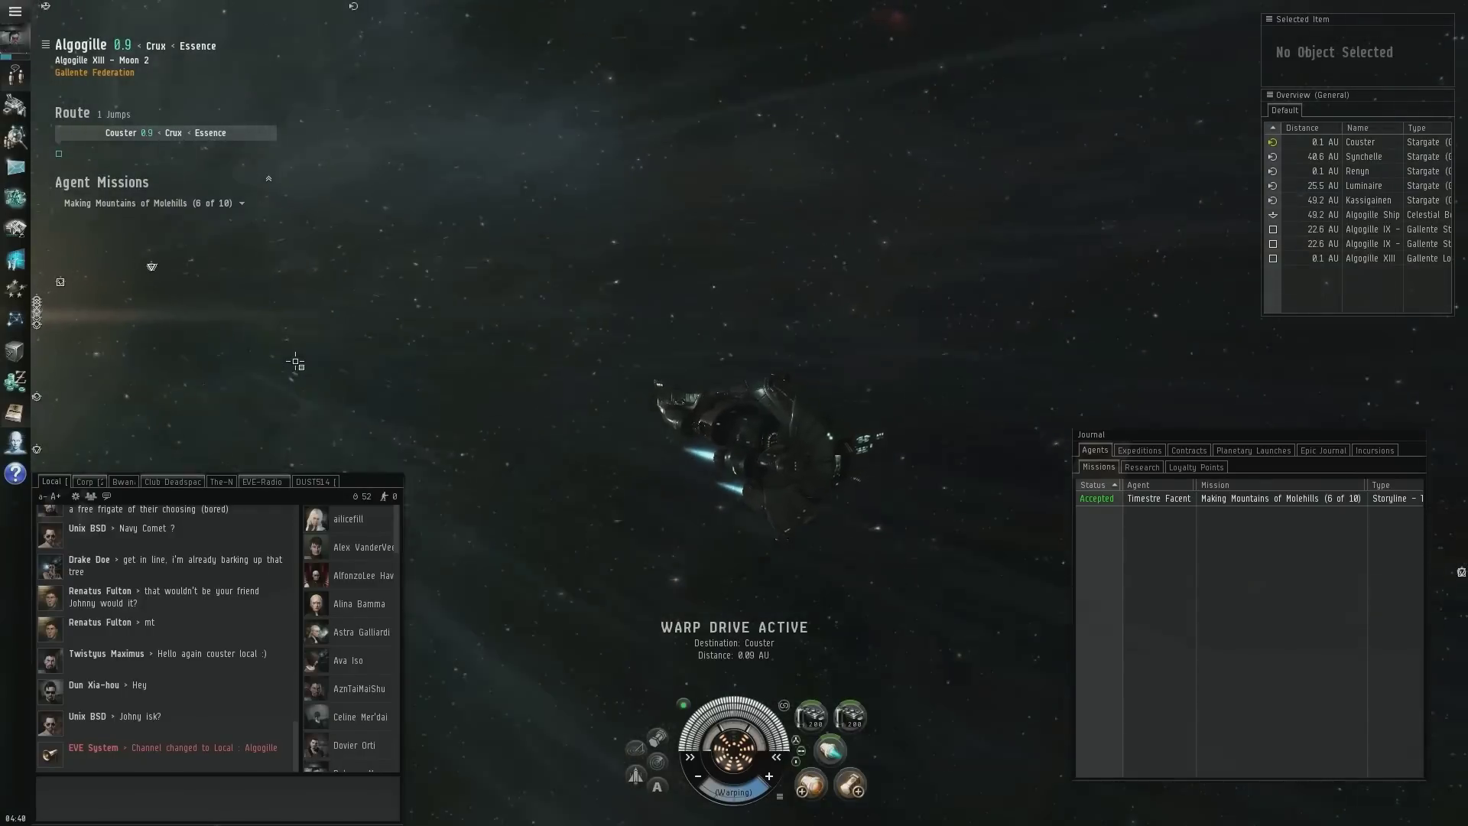
In the character sheet's Navigation skills, show info for Warp Drive Operation
{"action": "key", "text": "alt+c"}
{"action": "key", "text": "alt+c"}
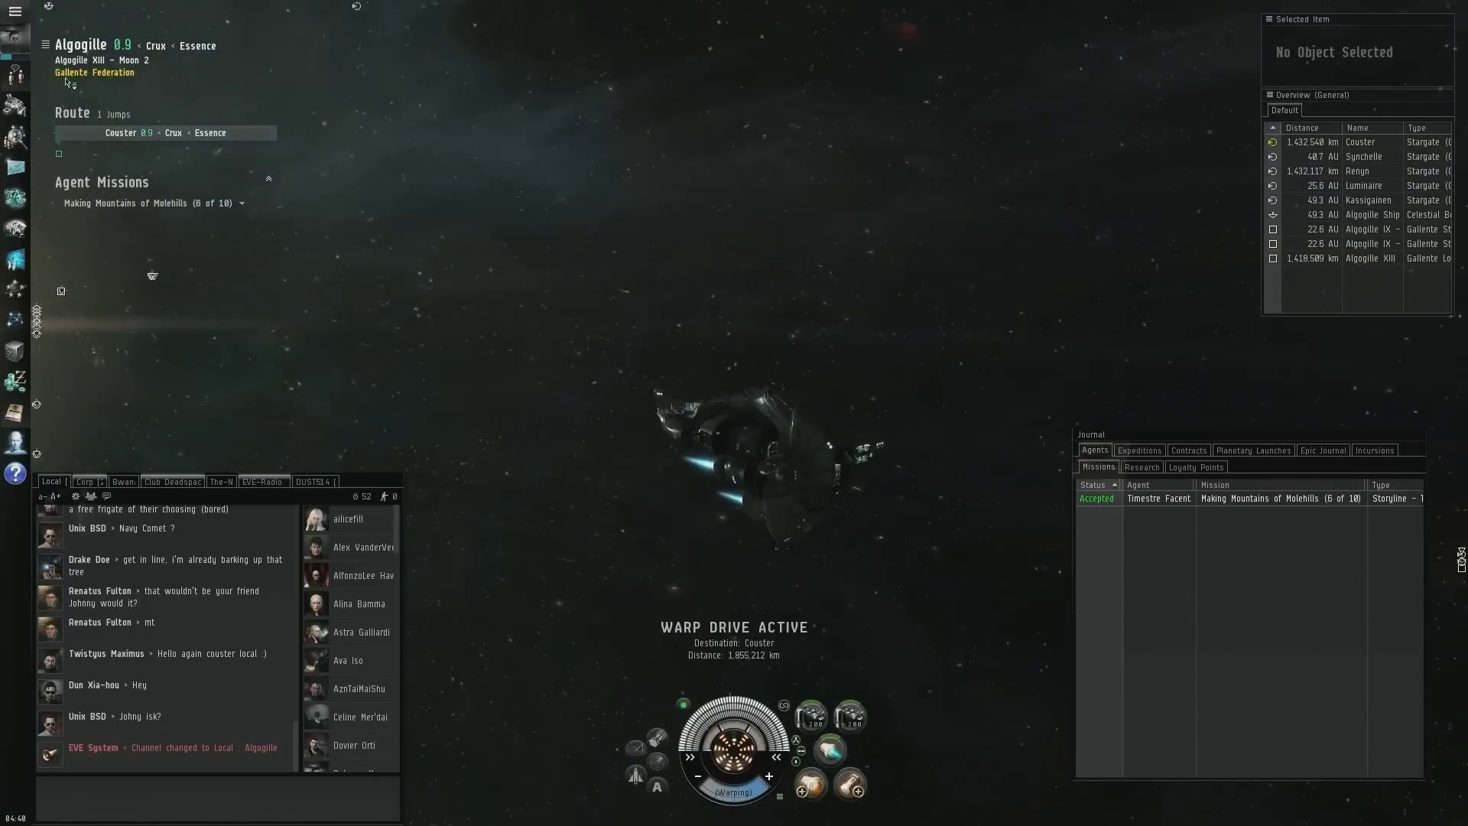
{"action": "left_click", "coordinate": [16, 41]}
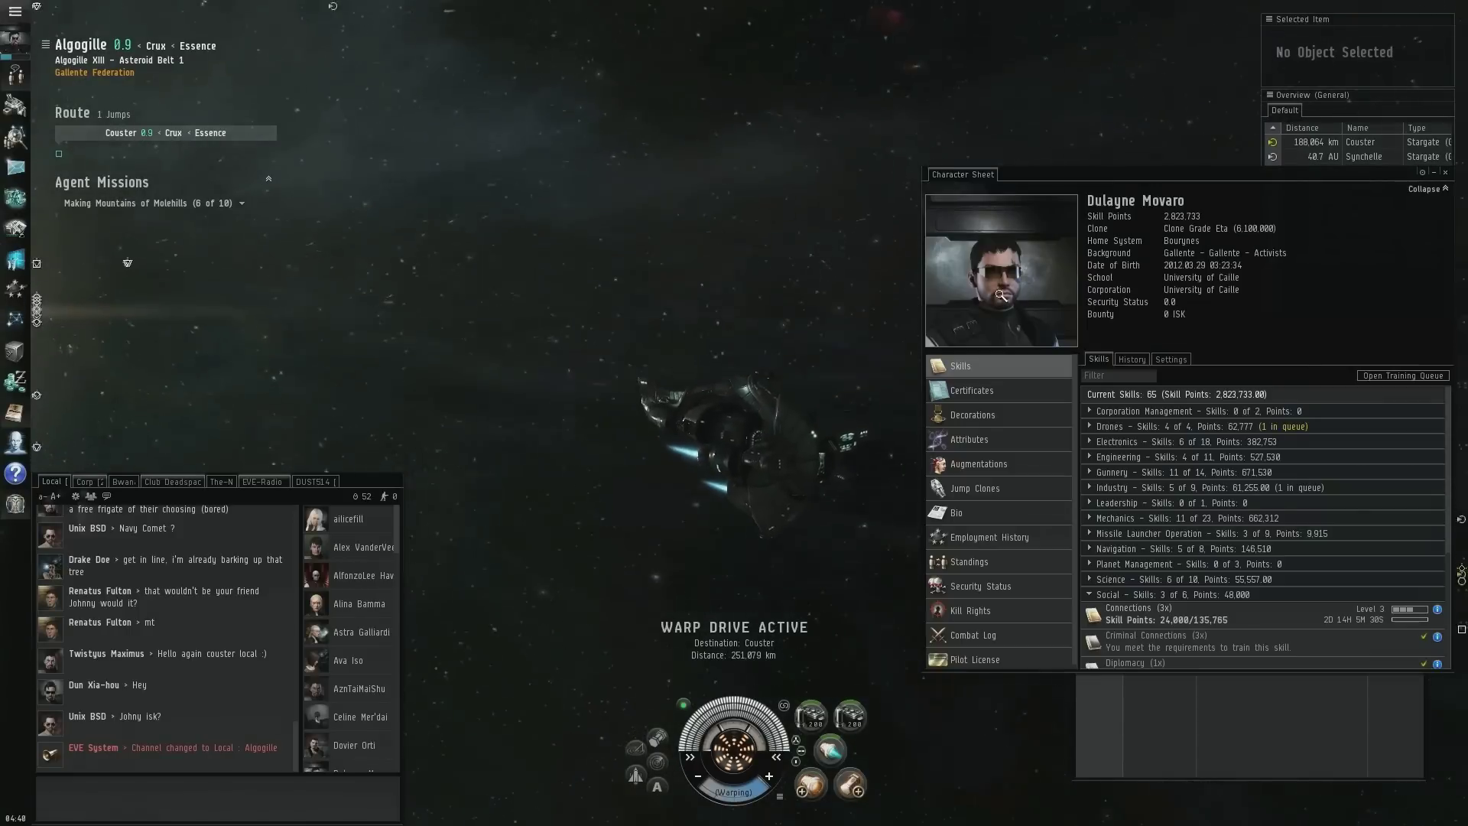
{"action": "type", "text": "war"}
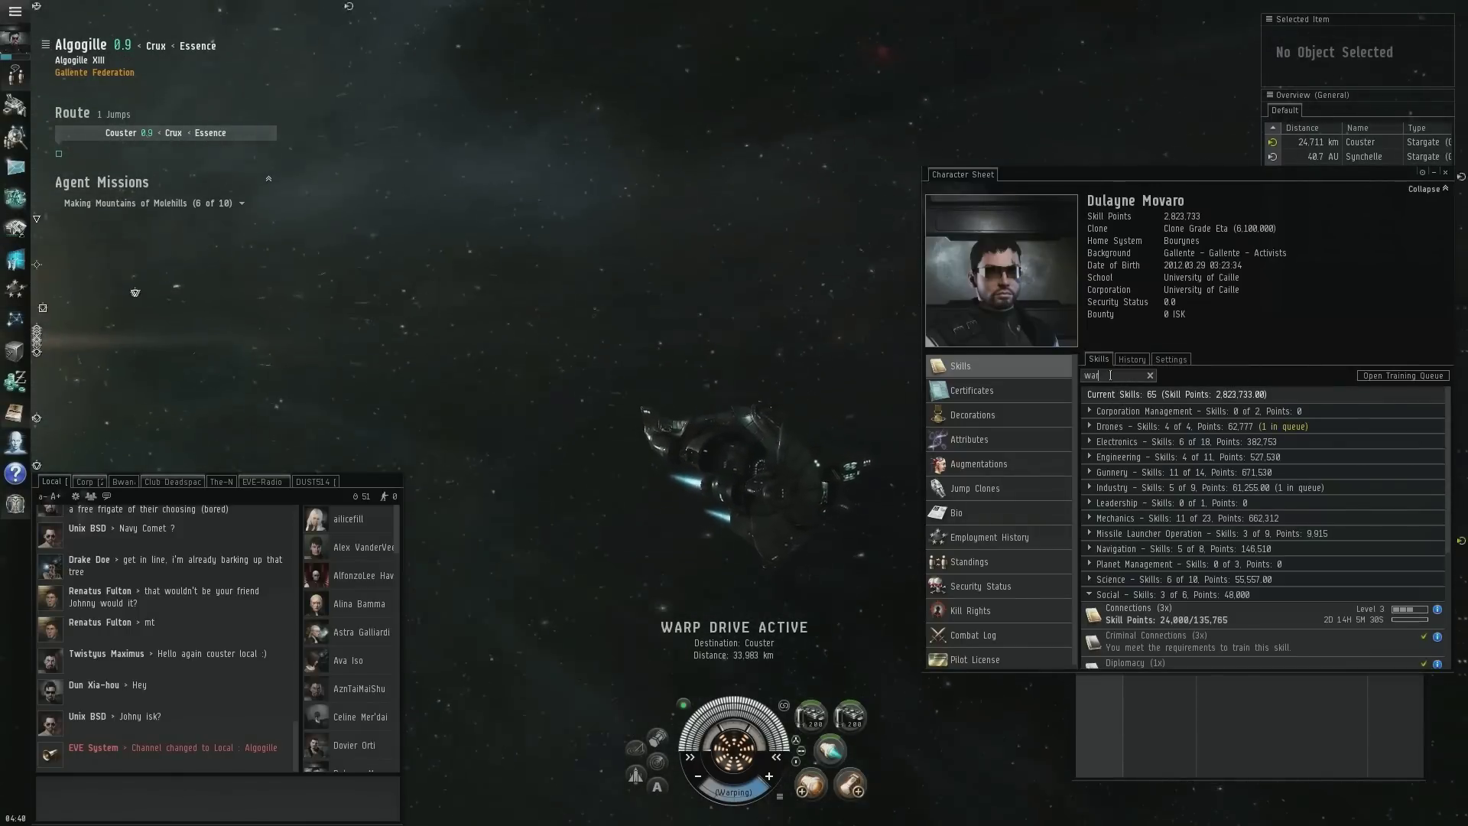
{"action": "type", "text": "p"}
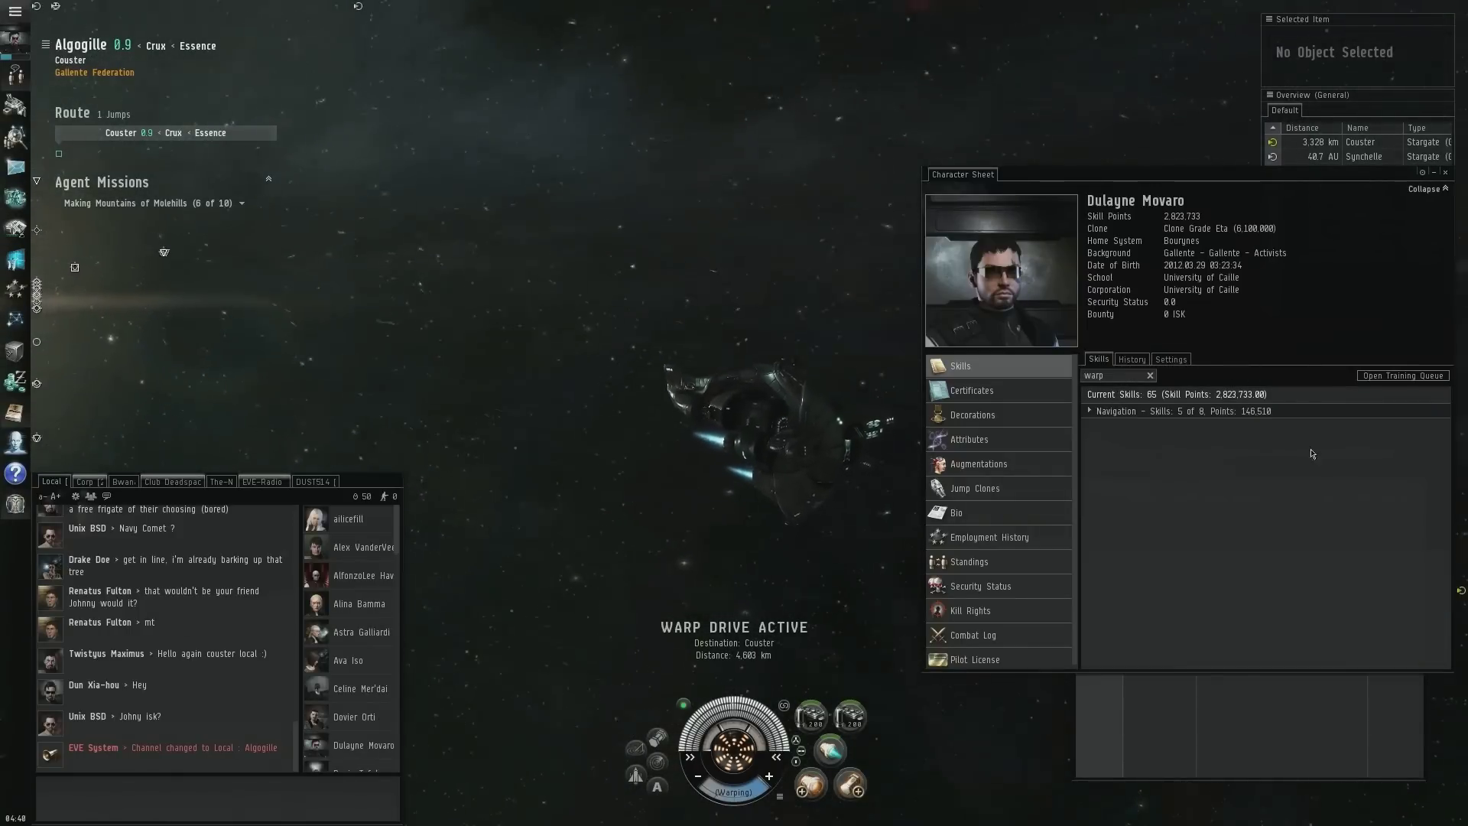
{"action": "left_click", "coordinate": [1145, 410]}
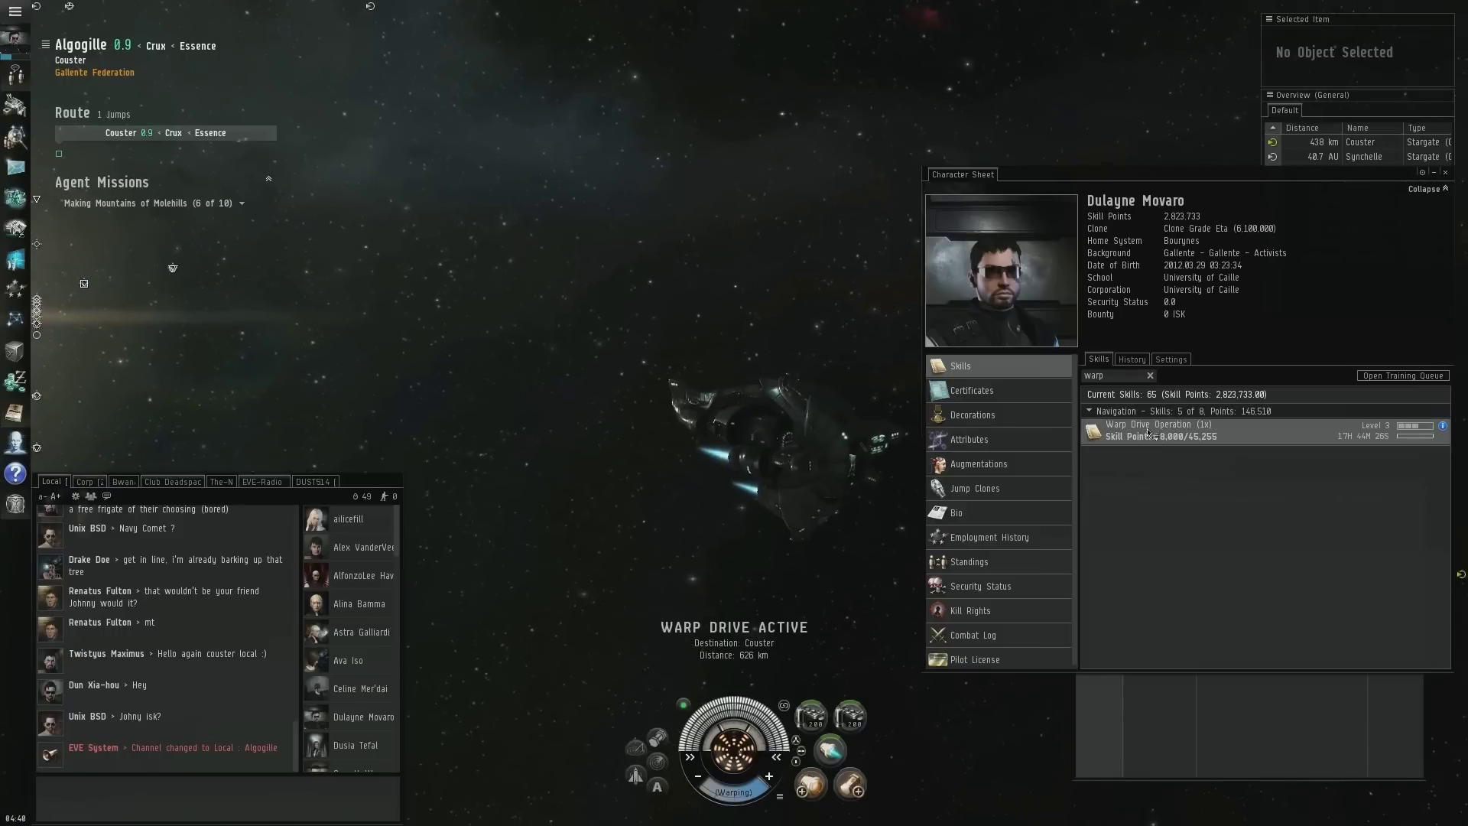
{"action": "right_click", "coordinate": [1152, 429]}
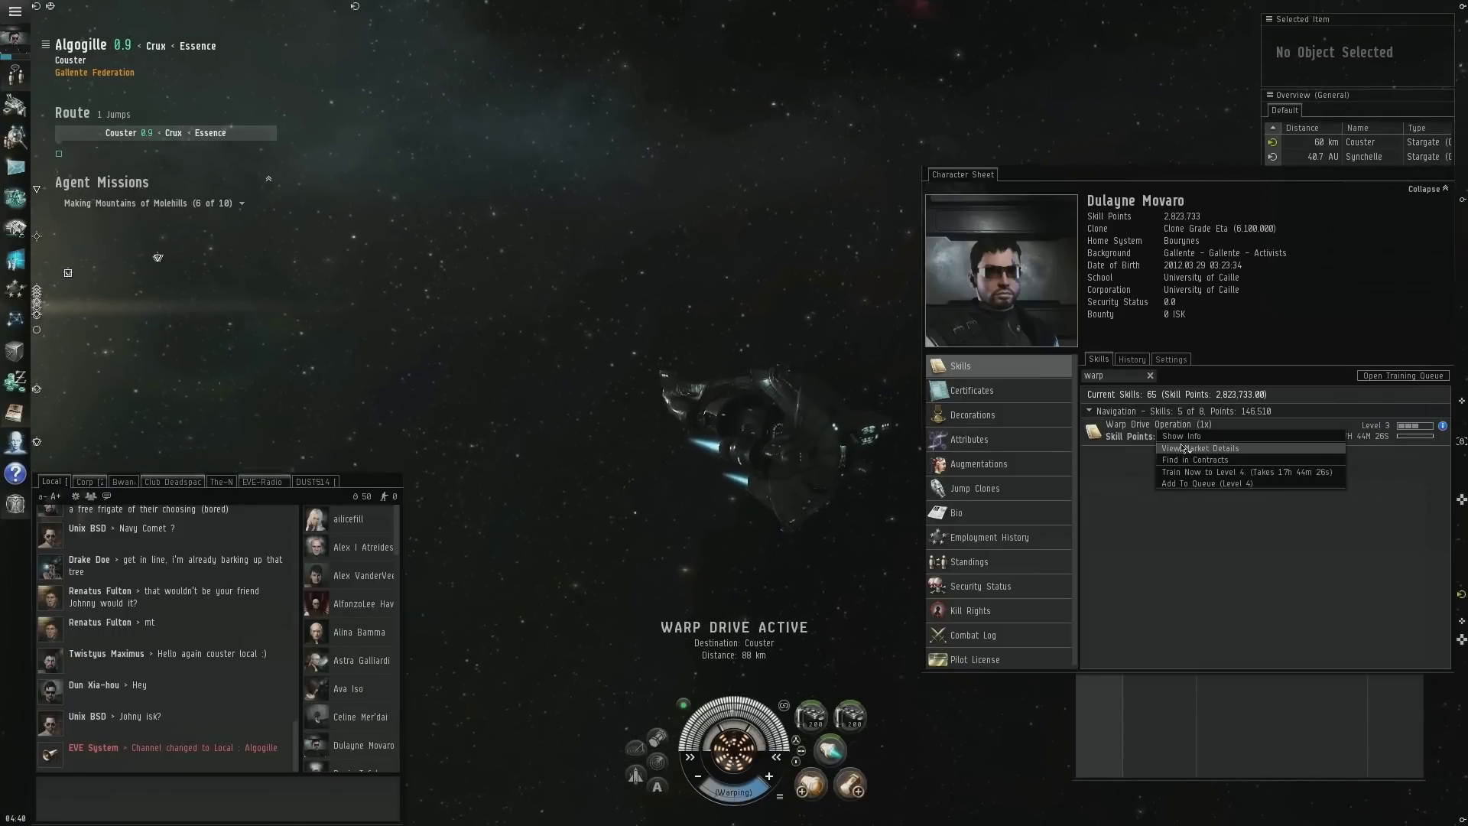
{"action": "left_click", "coordinate": [1182, 435]}
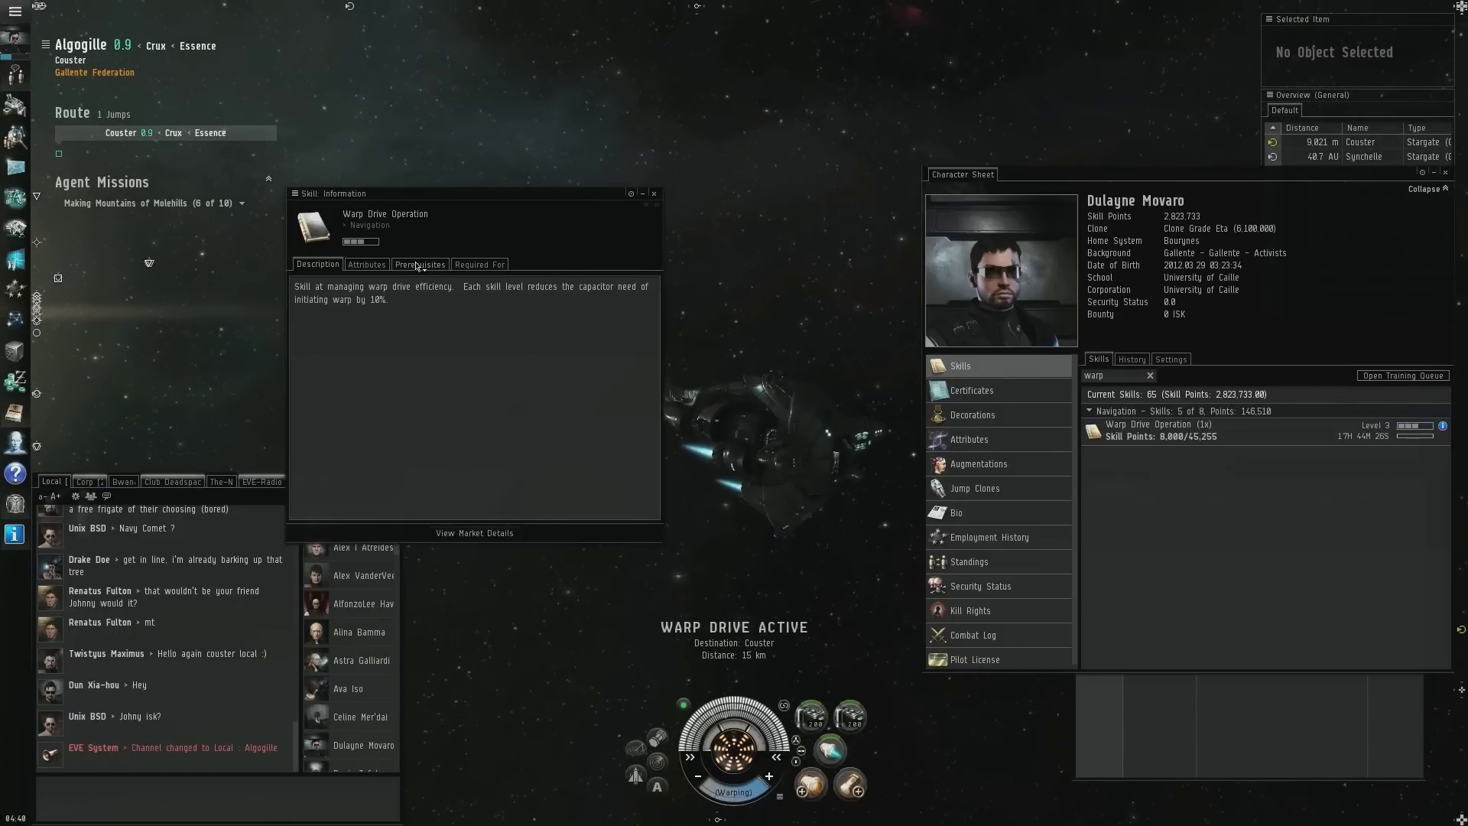
Check what Warp Drive Operation is required for and read Jump Drive Operation
{"action": "left_click", "coordinate": [485, 264]}
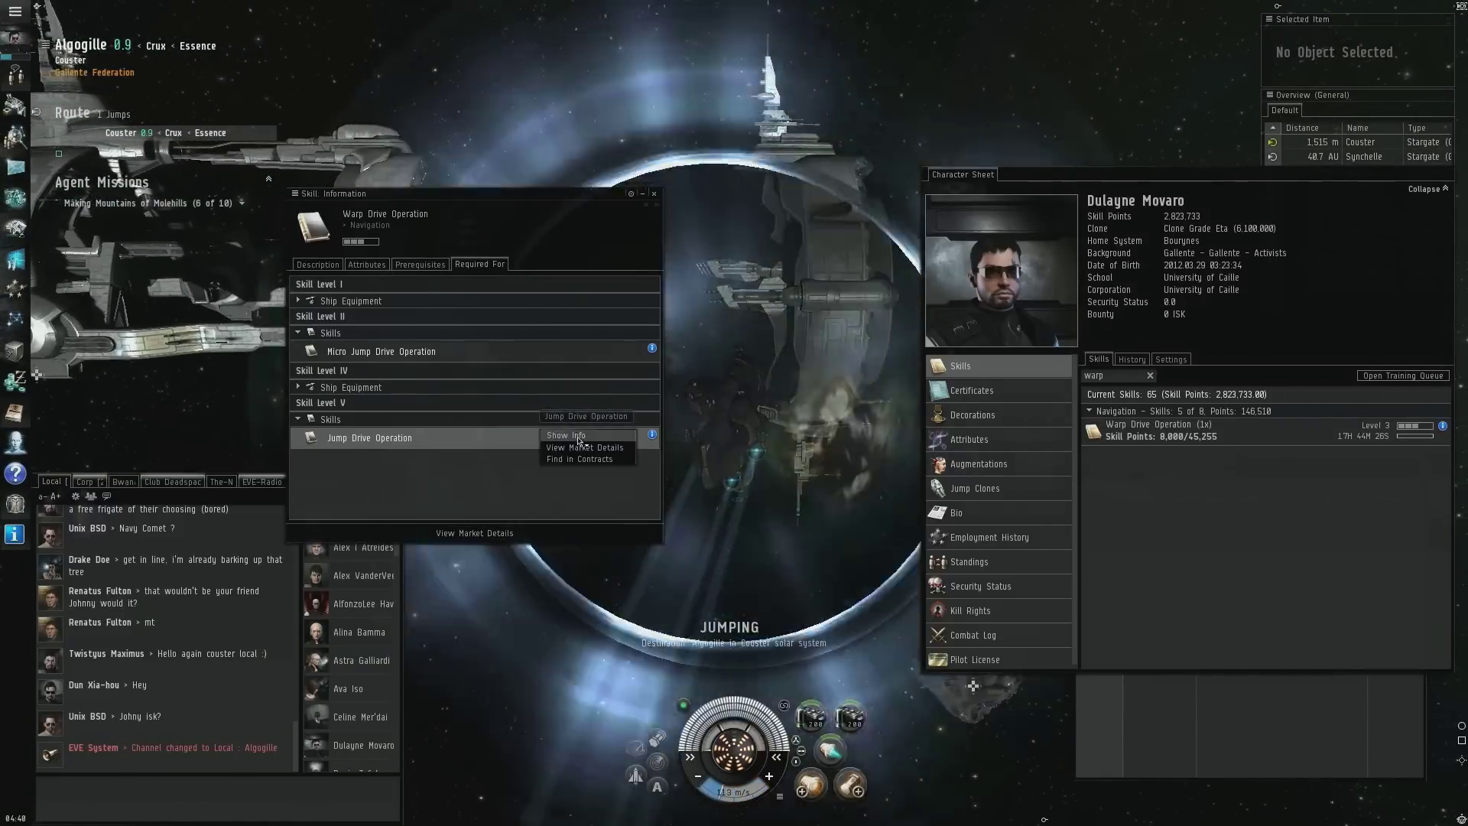
{"action": "double_click", "coordinate": [370, 438]}
{"action": "left_click", "coordinate": [318, 265]}
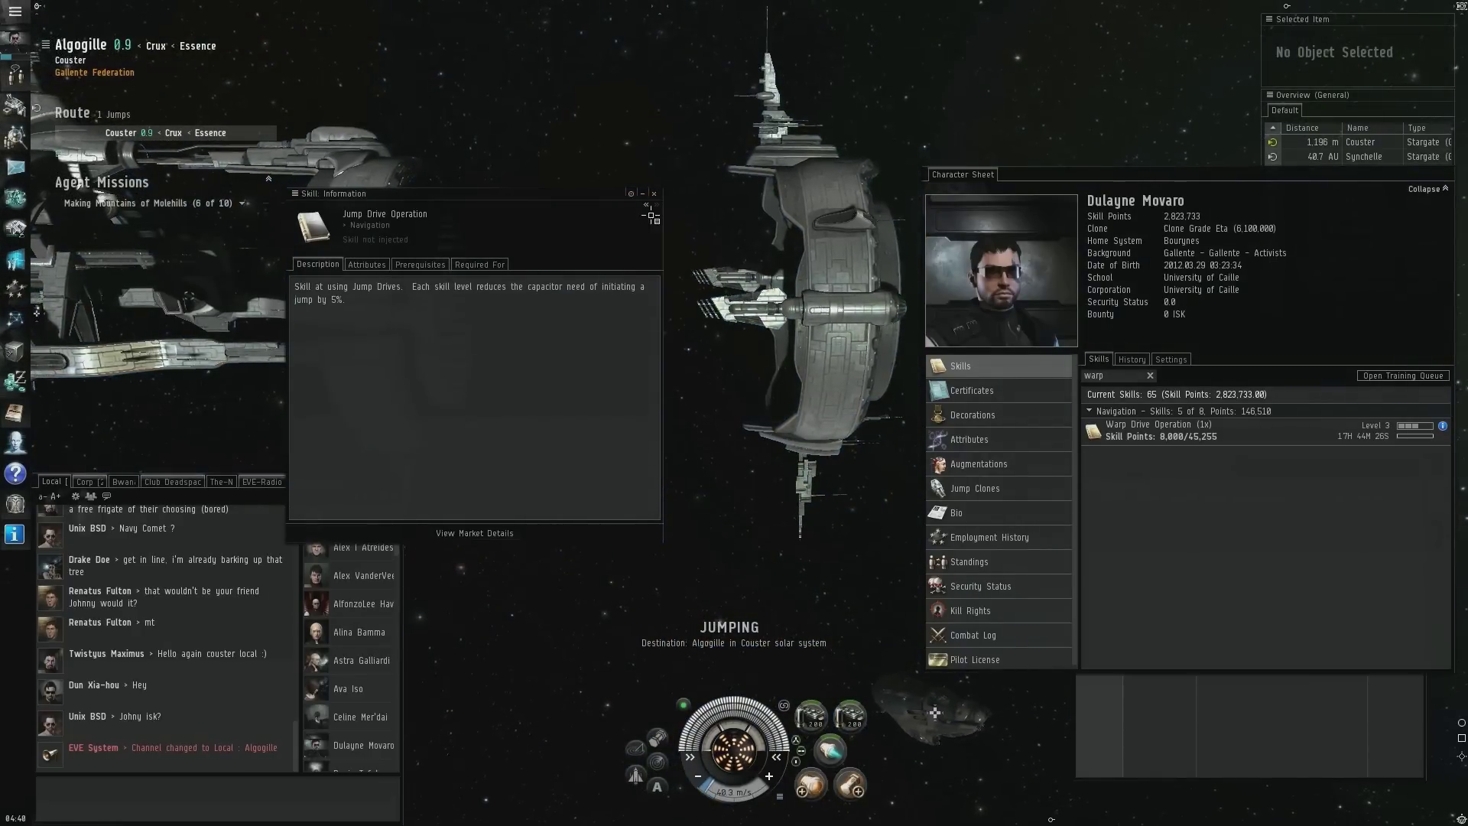
{"action": "left_click", "coordinate": [652, 193]}
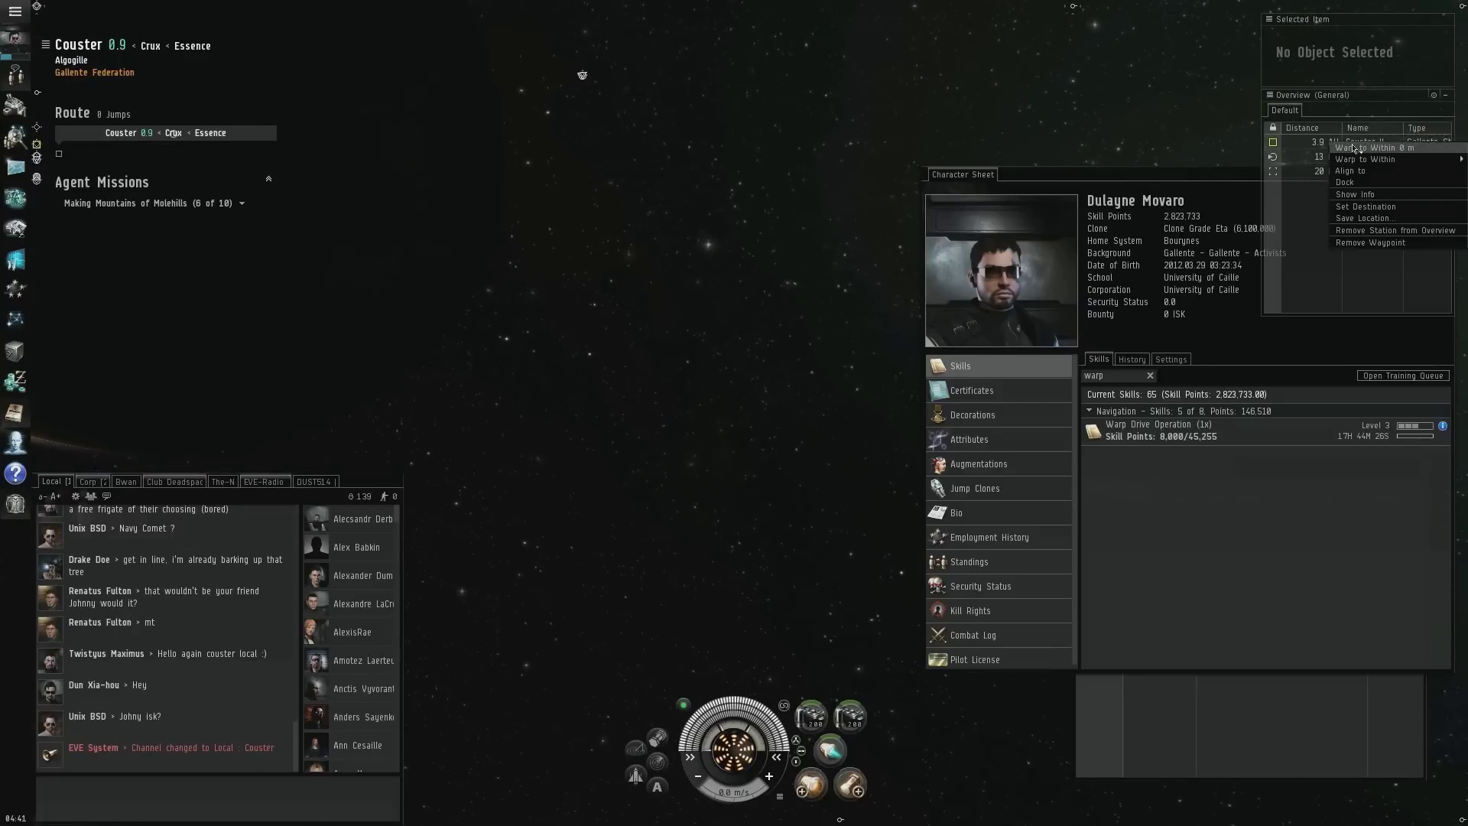
Dock at the Federal Navy Academy from the Overview and close the Character Sheet
{"action": "right_click", "coordinate": [1332, 142]}
{"action": "left_click", "coordinate": [1352, 181]}
{"action": "left_click_drag", "start_coordinate": [1251, 180], "coordinate": [1144, 211]}
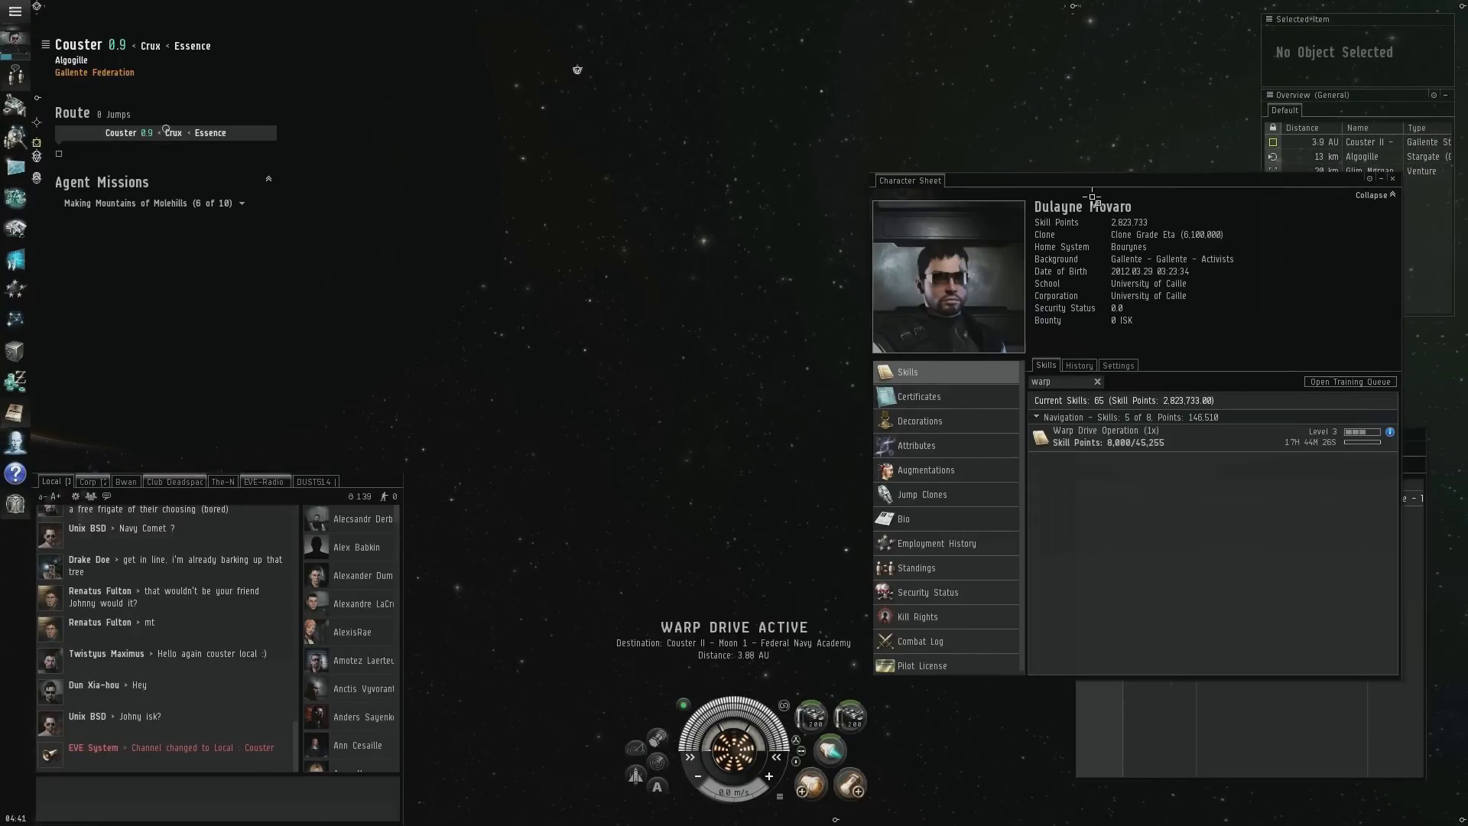
{"action": "left_click", "coordinate": [1175, 199]}
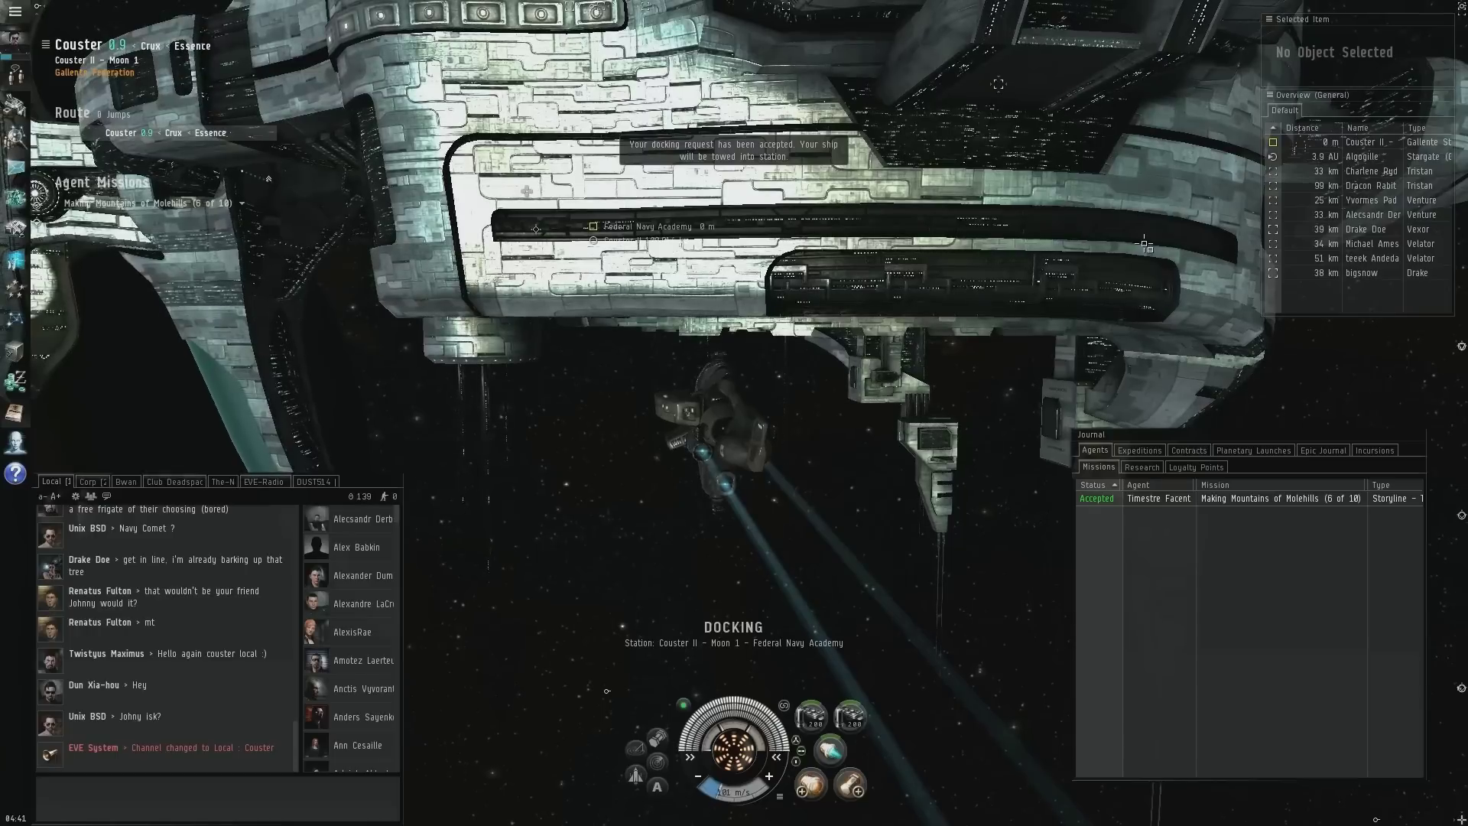
Buy 20 Cap Booster 25 from the cheapest sell order at 295 ISK each
{"action": "key", "text": "alt+r"}
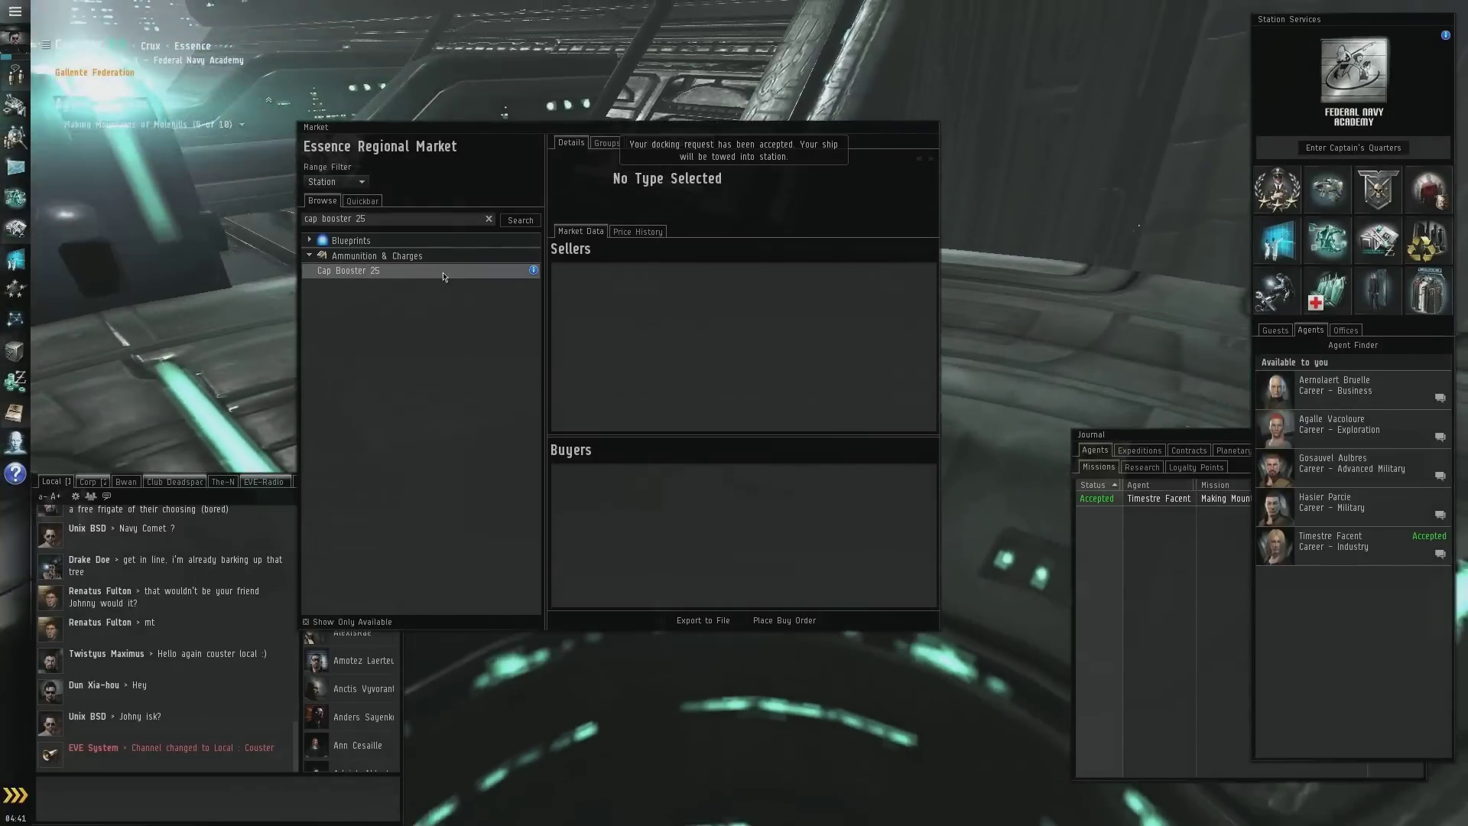
{"action": "left_click", "coordinate": [444, 275]}
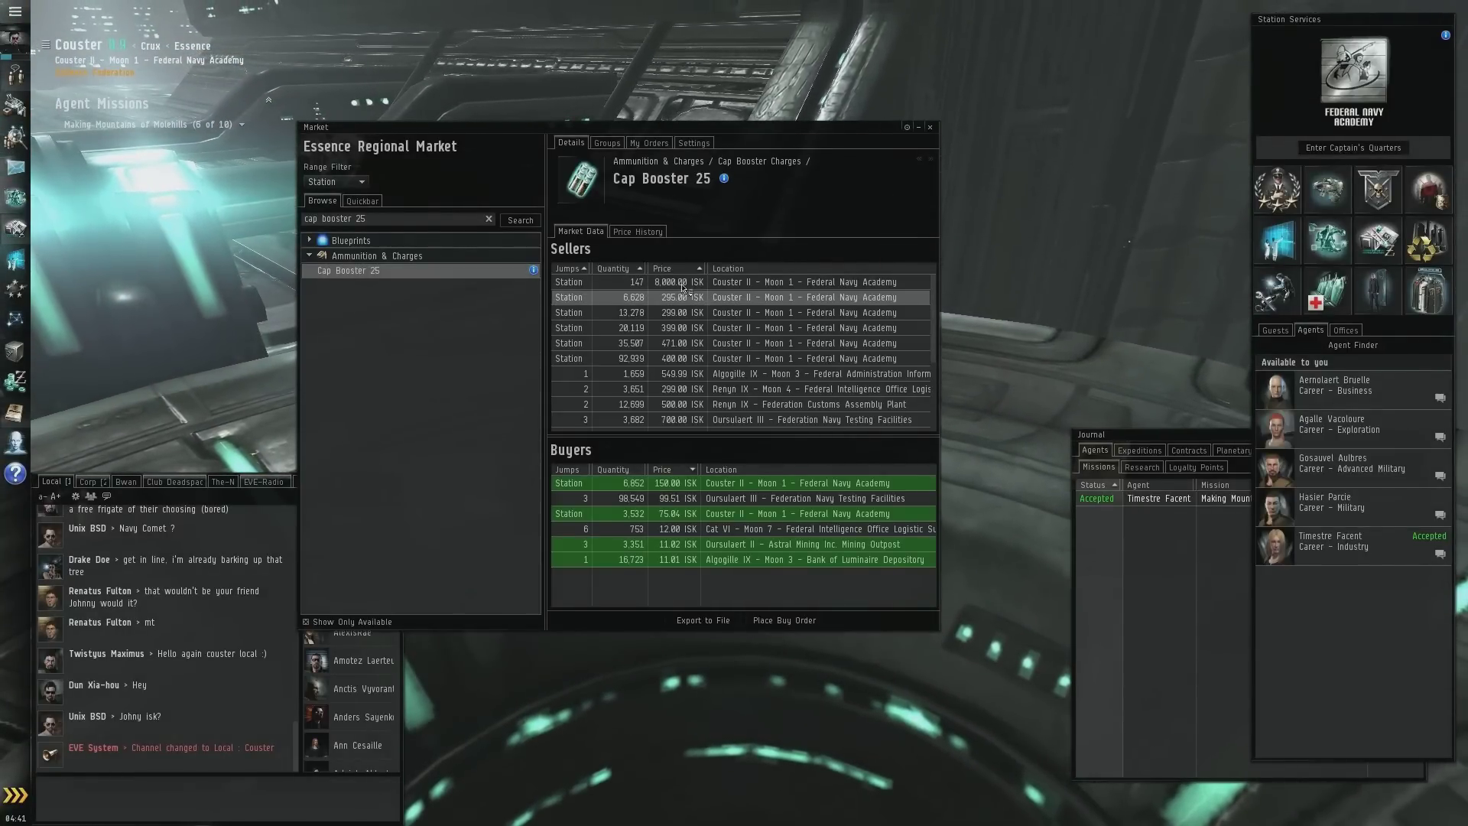
{"action": "left_click", "coordinate": [665, 272]}
{"action": "left_click", "coordinate": [664, 271]}
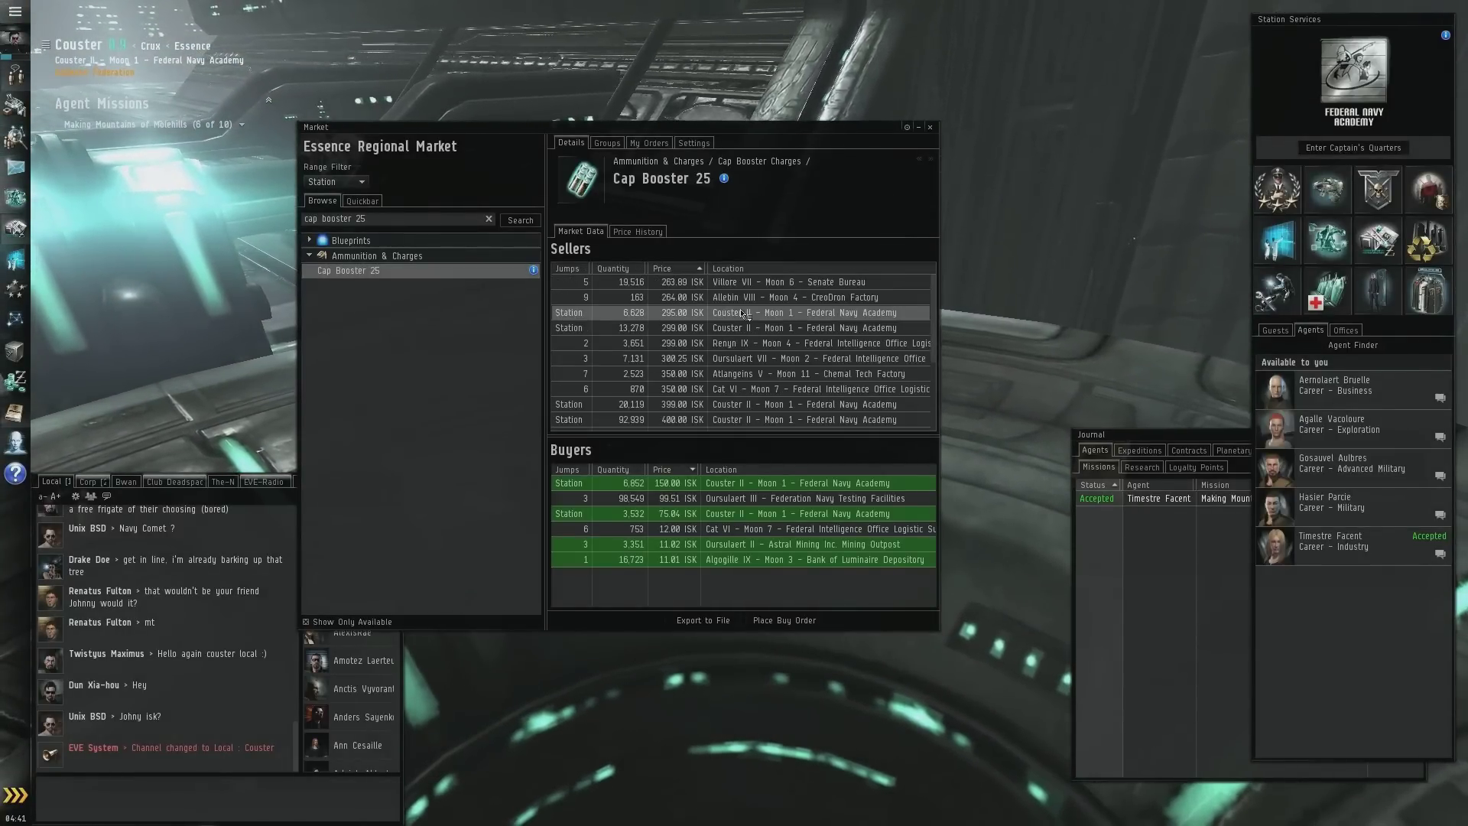
{"action": "right_click", "coordinate": [712, 314]}
{"action": "left_click", "coordinate": [727, 322]}
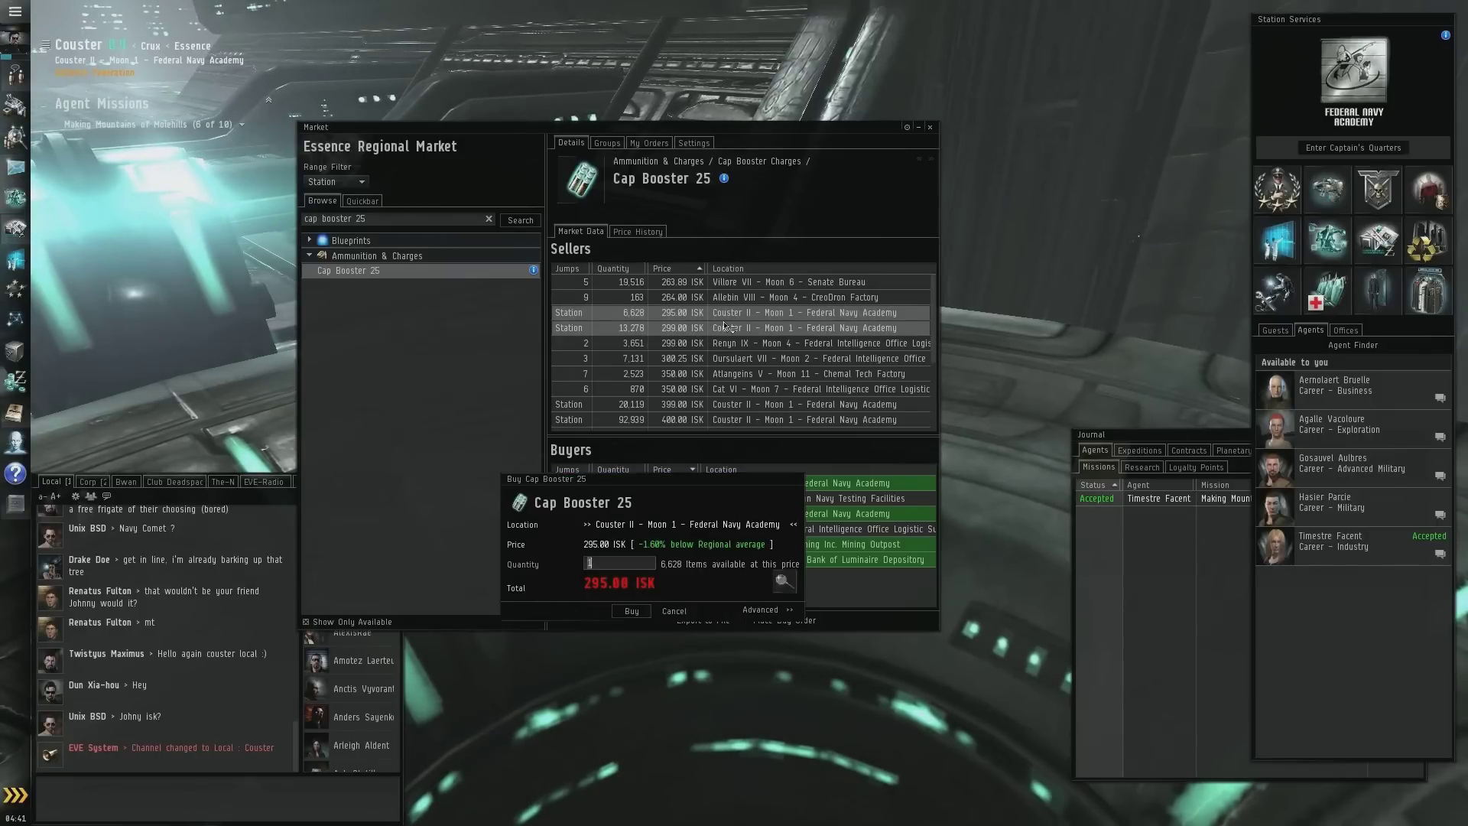
{"action": "mouse_move", "coordinate": [619, 563]}
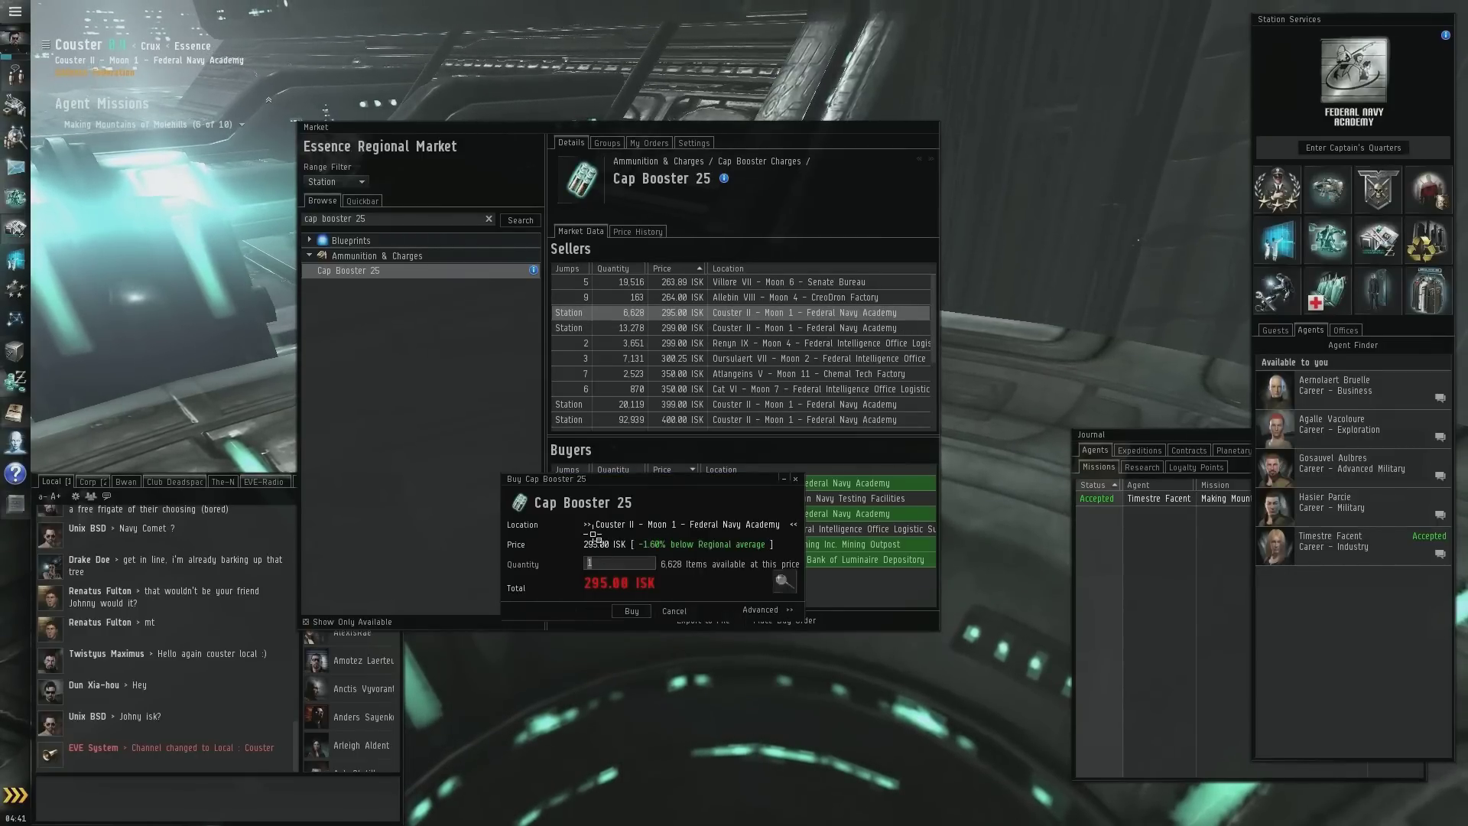
{"action": "left_click", "coordinate": [631, 612]}
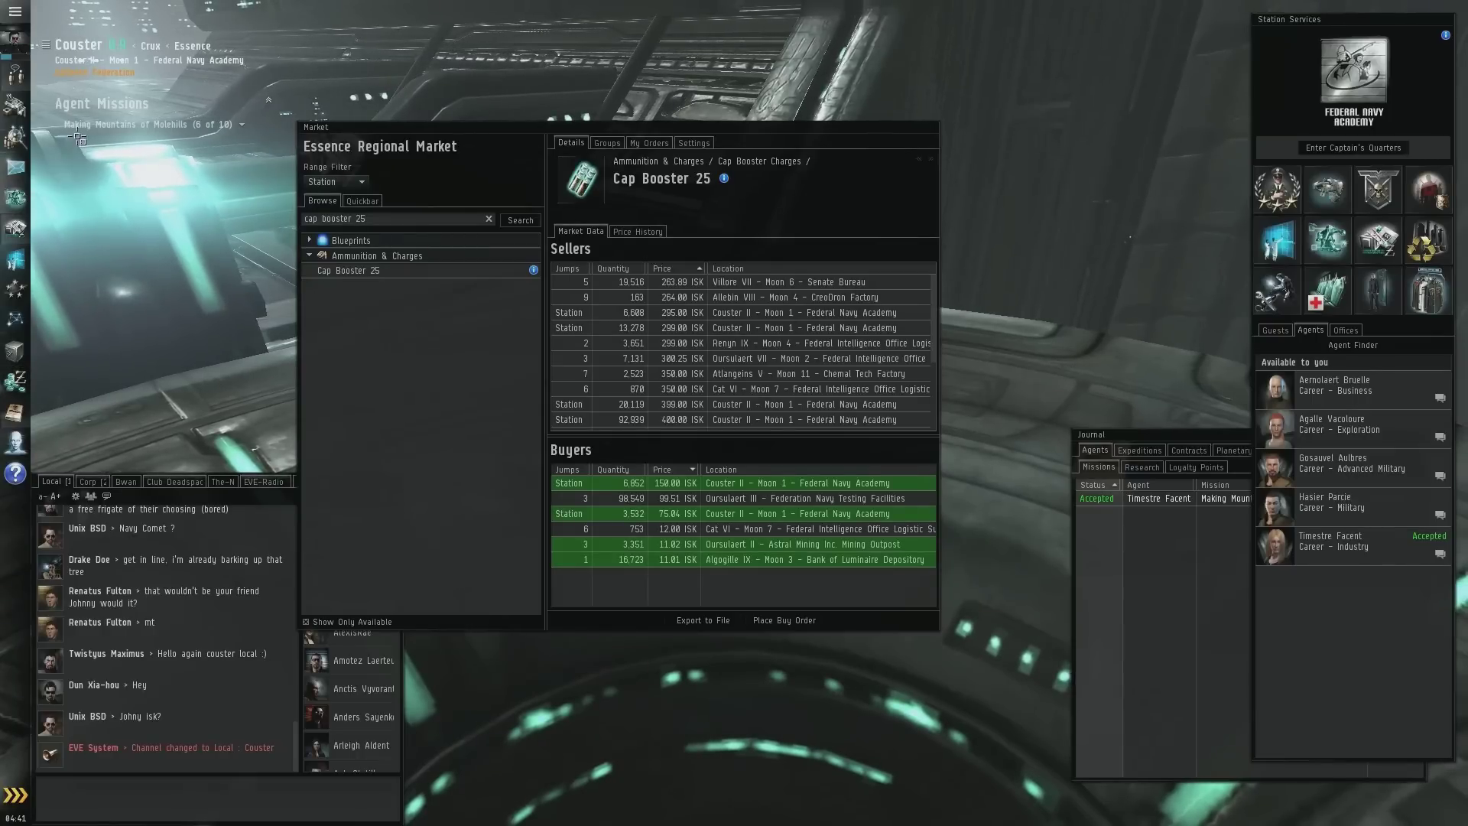
{"action": "key", "text": "alt+c"}
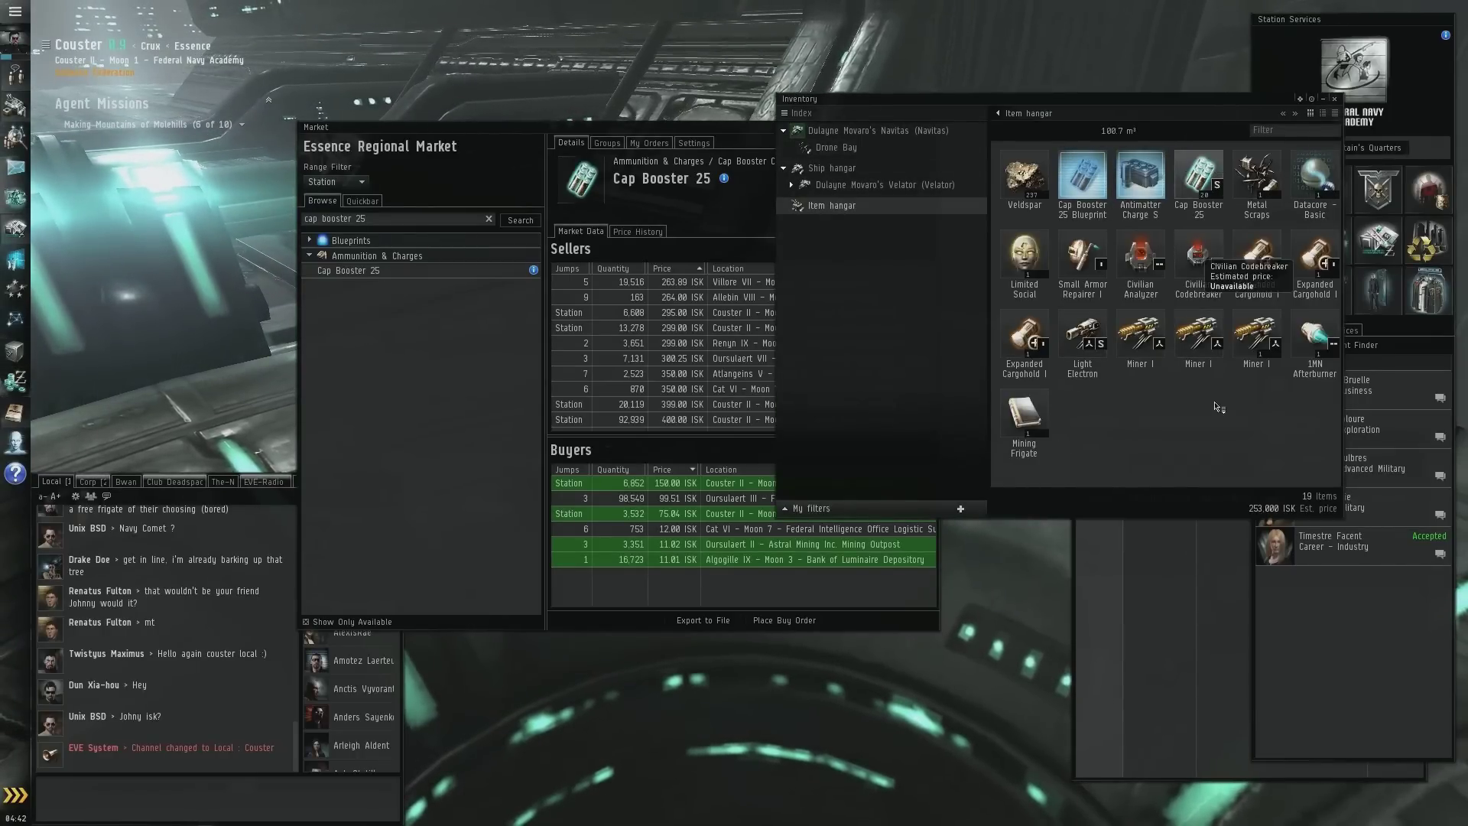
Hand in mission 6 to Timestre Facent and request part 7, the Algogille cap booster delivery
{"action": "double_click", "coordinate": [1377, 555]}
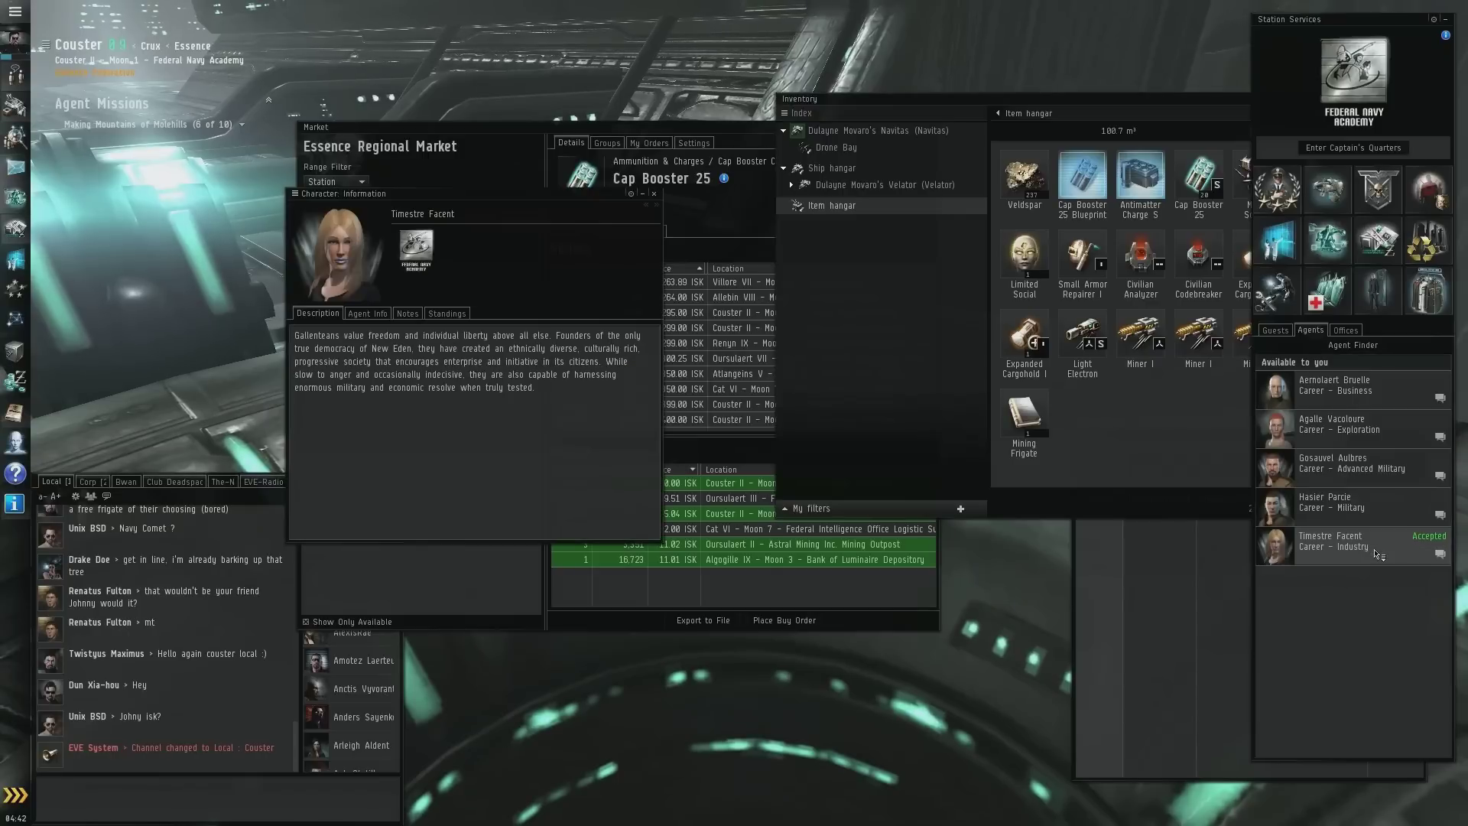
{"action": "left_click", "coordinate": [654, 199]}
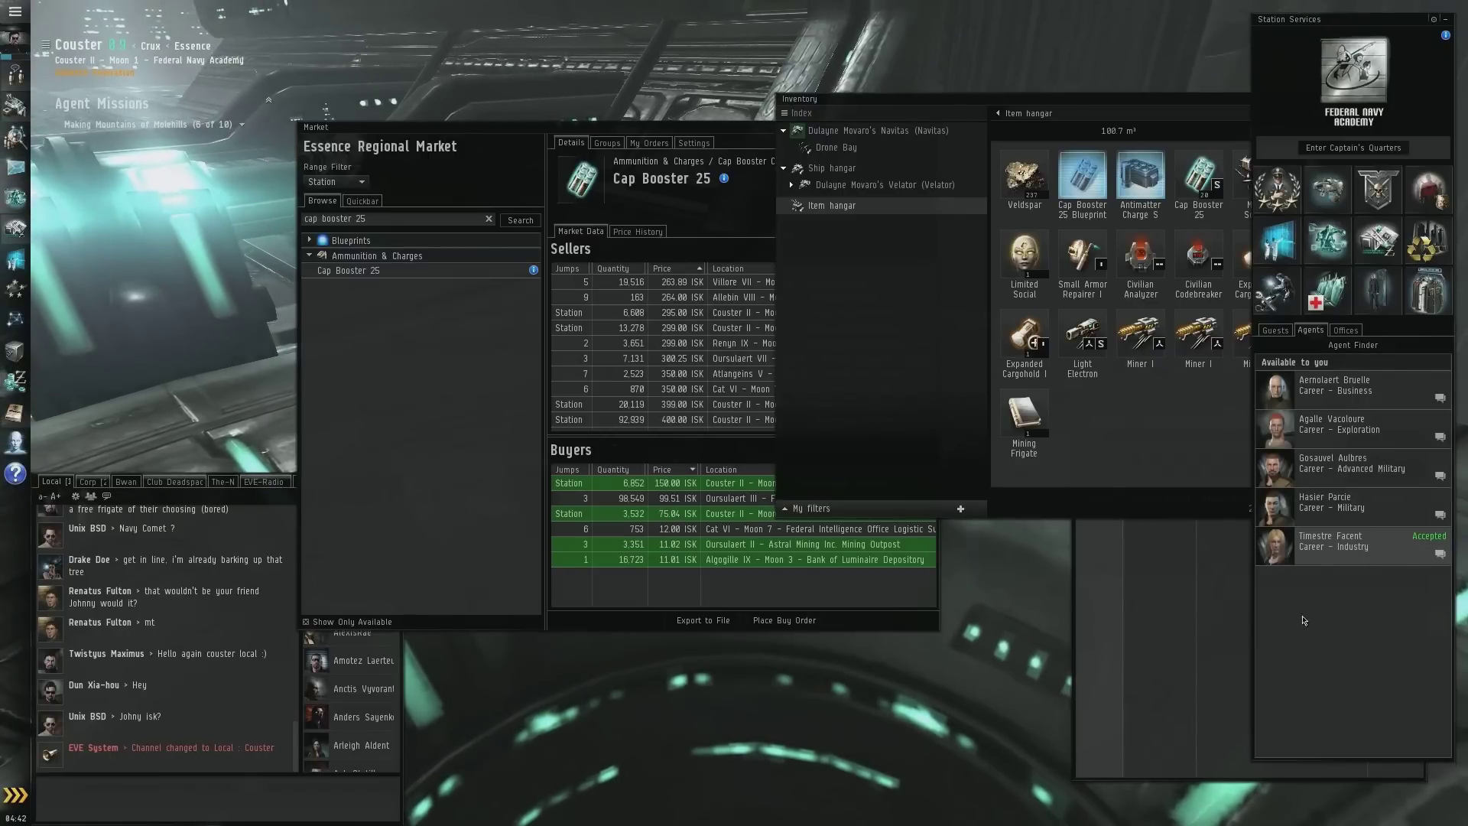
{"action": "right_click", "coordinate": [1319, 557]}
{"action": "left_click", "coordinate": [1340, 573]}
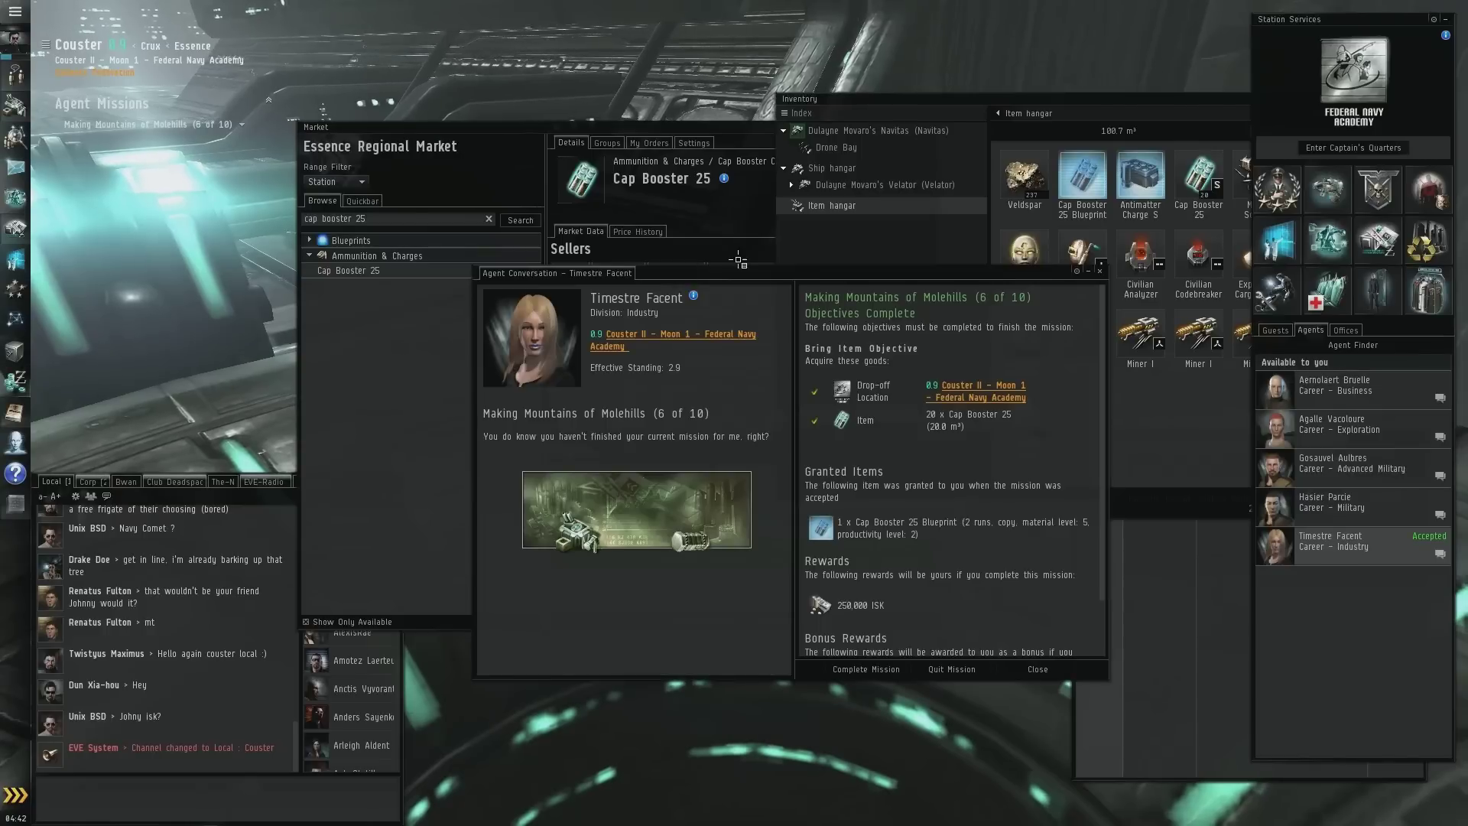
{"action": "scroll", "coordinate": [881, 562], "scroll_direction": "down", "scroll_amount": 2}
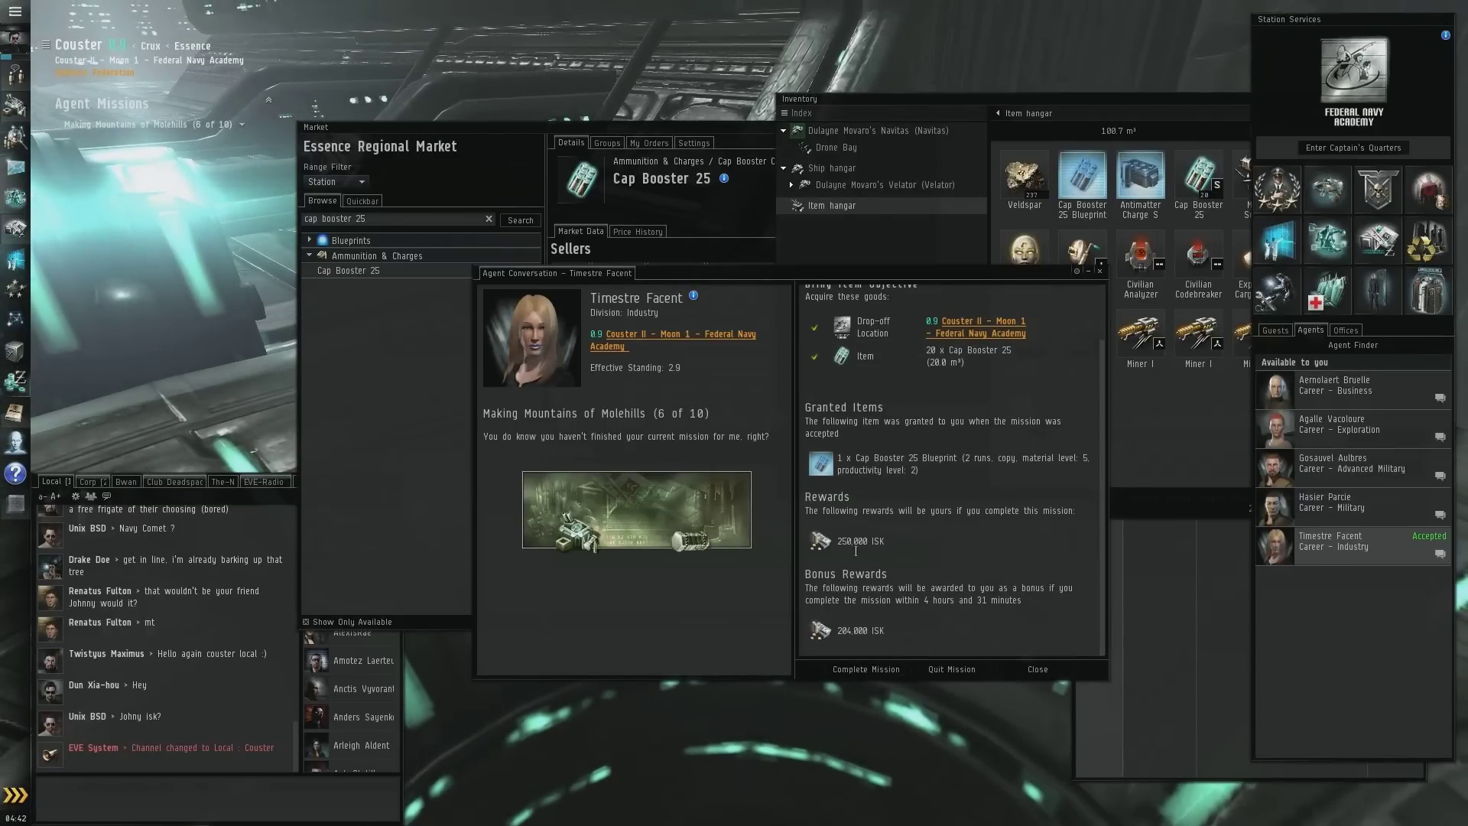
{"action": "left_click", "coordinate": [853, 670]}
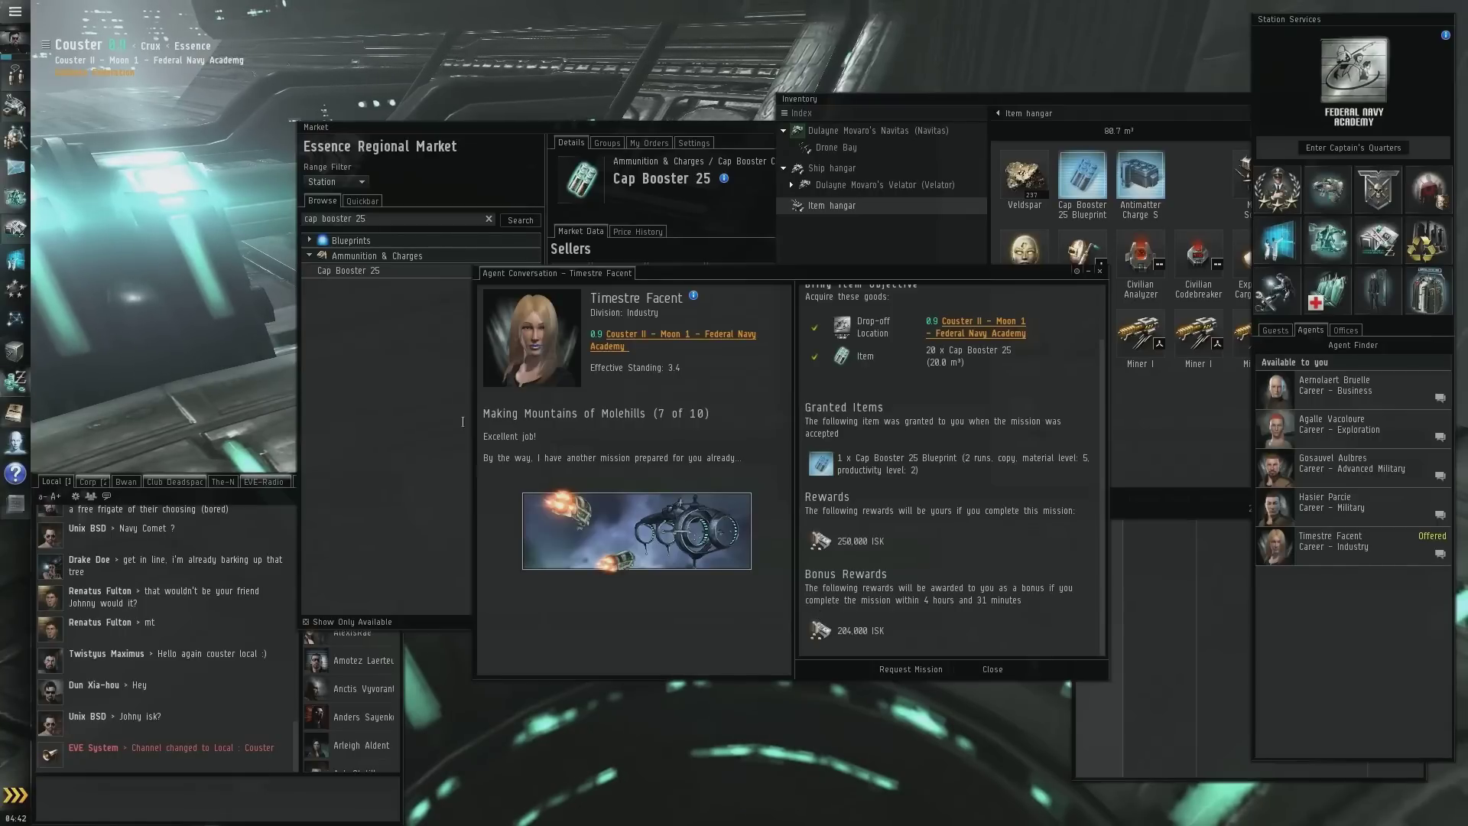
{"action": "left_click", "coordinate": [912, 670]}
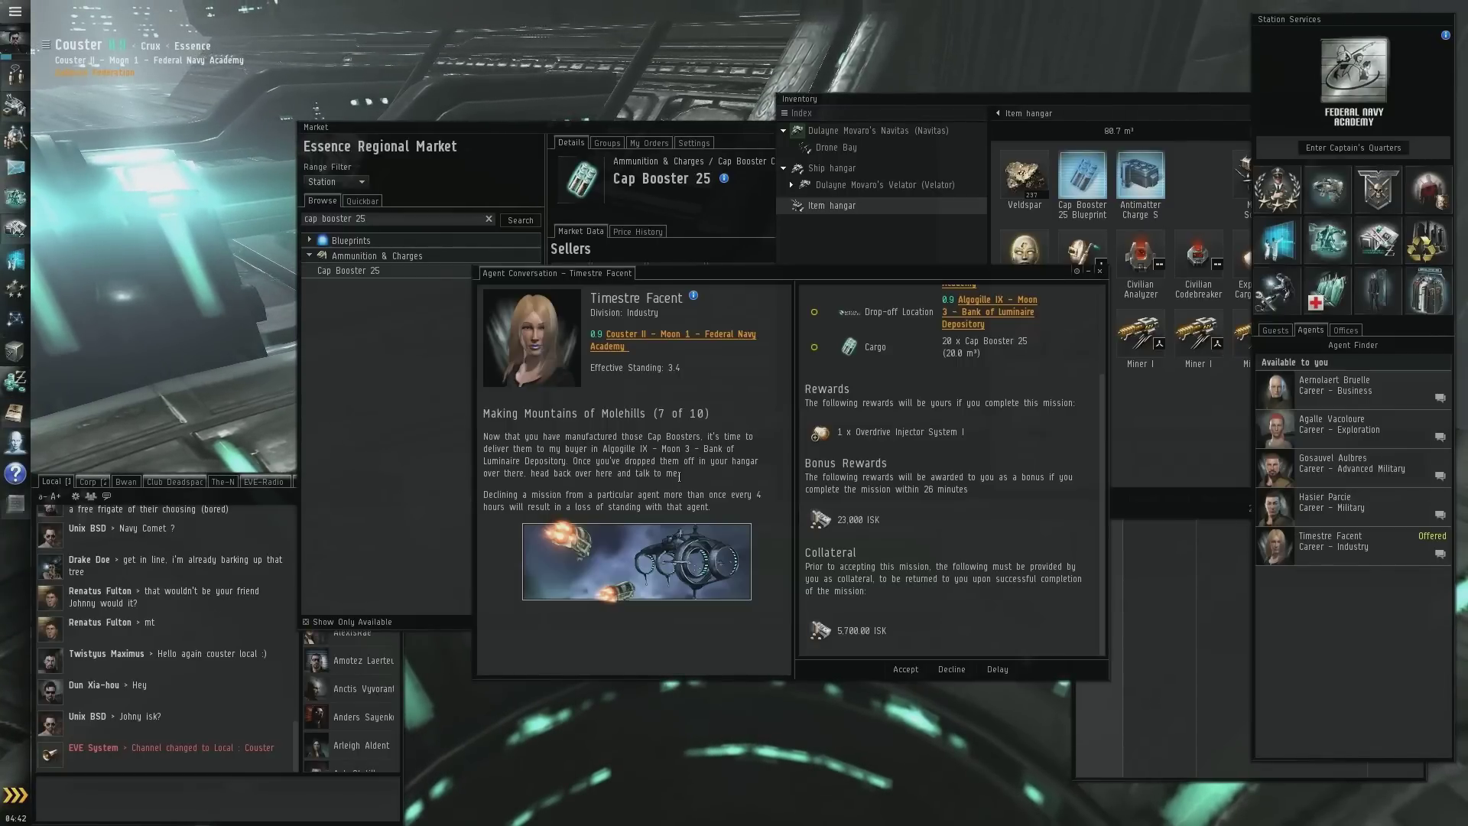
{"action": "scroll", "coordinate": [909, 463], "scroll_direction": "up", "scroll_amount": 1}
{"action": "scroll", "coordinate": [883, 473], "scroll_direction": "up", "scroll_amount": 2}
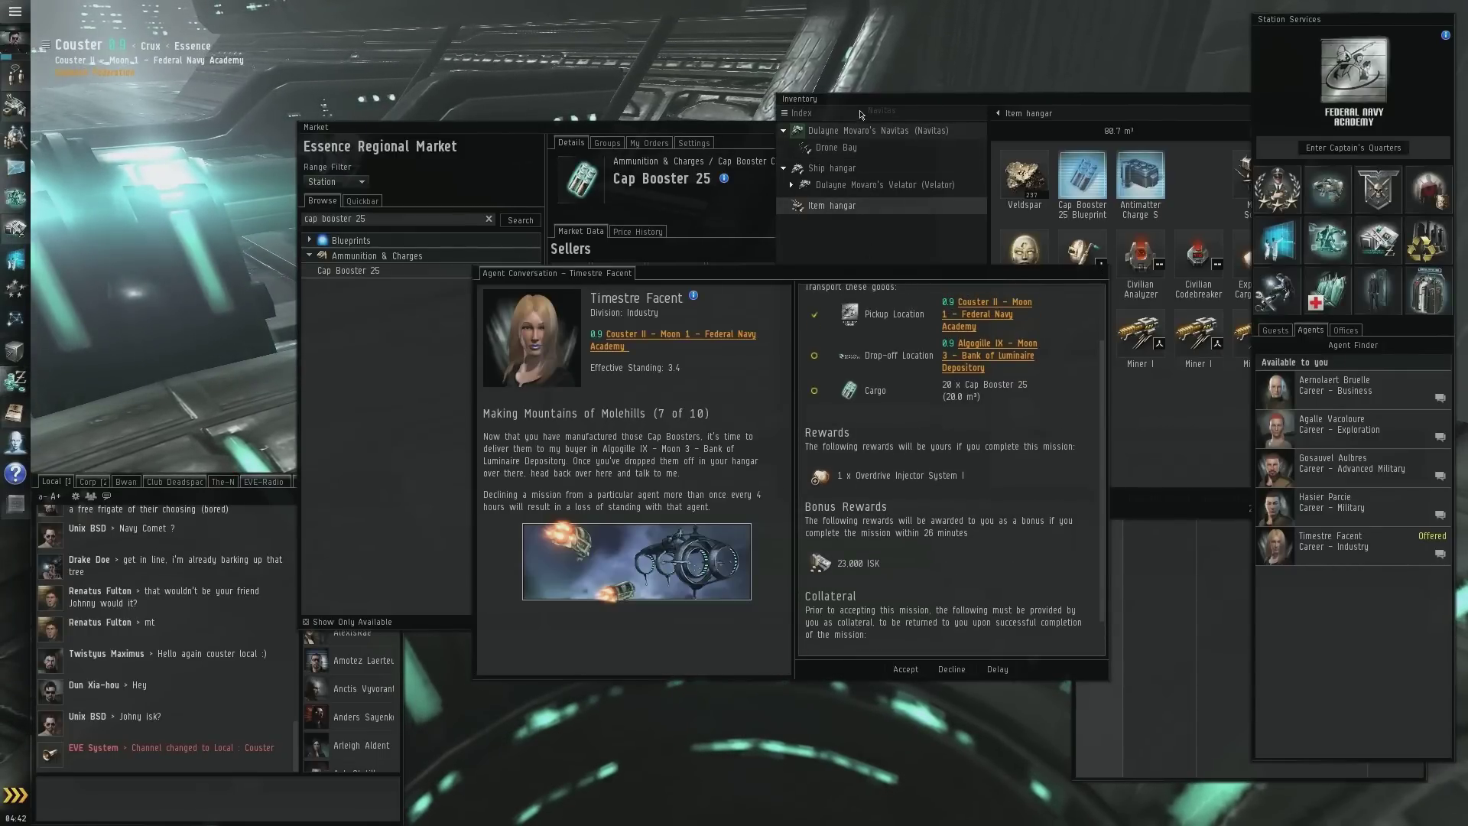
{"action": "left_click", "coordinate": [849, 136]}
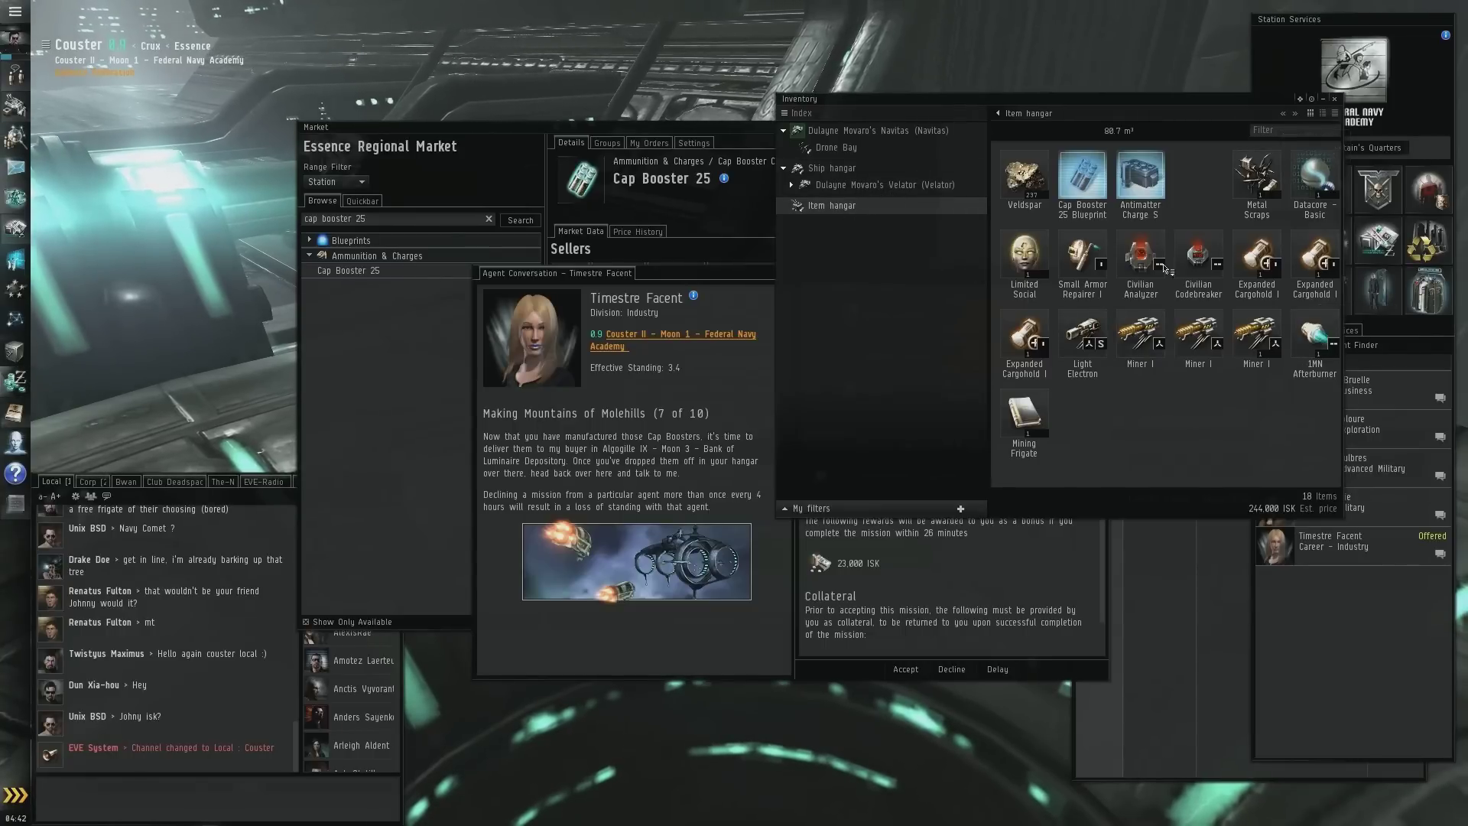
Fit Small Armor Repairer I to the Navitas from its cargo hold
{"action": "left_click_drag", "start_coordinate": [1081, 256], "coordinate": [836, 137]}
{"action": "left_click", "coordinate": [838, 133]}
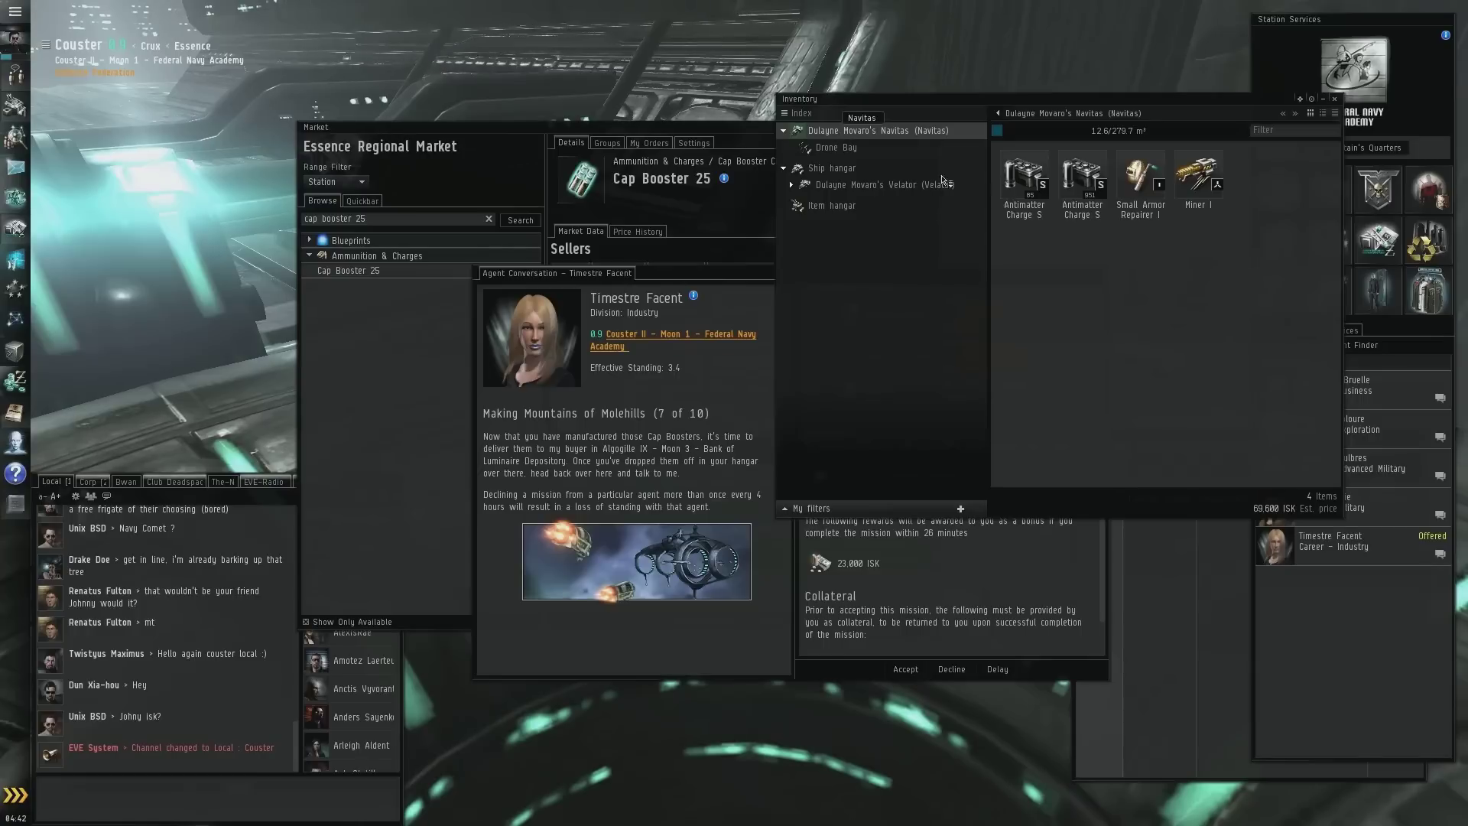
{"action": "right_click", "coordinate": [1136, 191]}
{"action": "left_click", "coordinate": [1148, 205]}
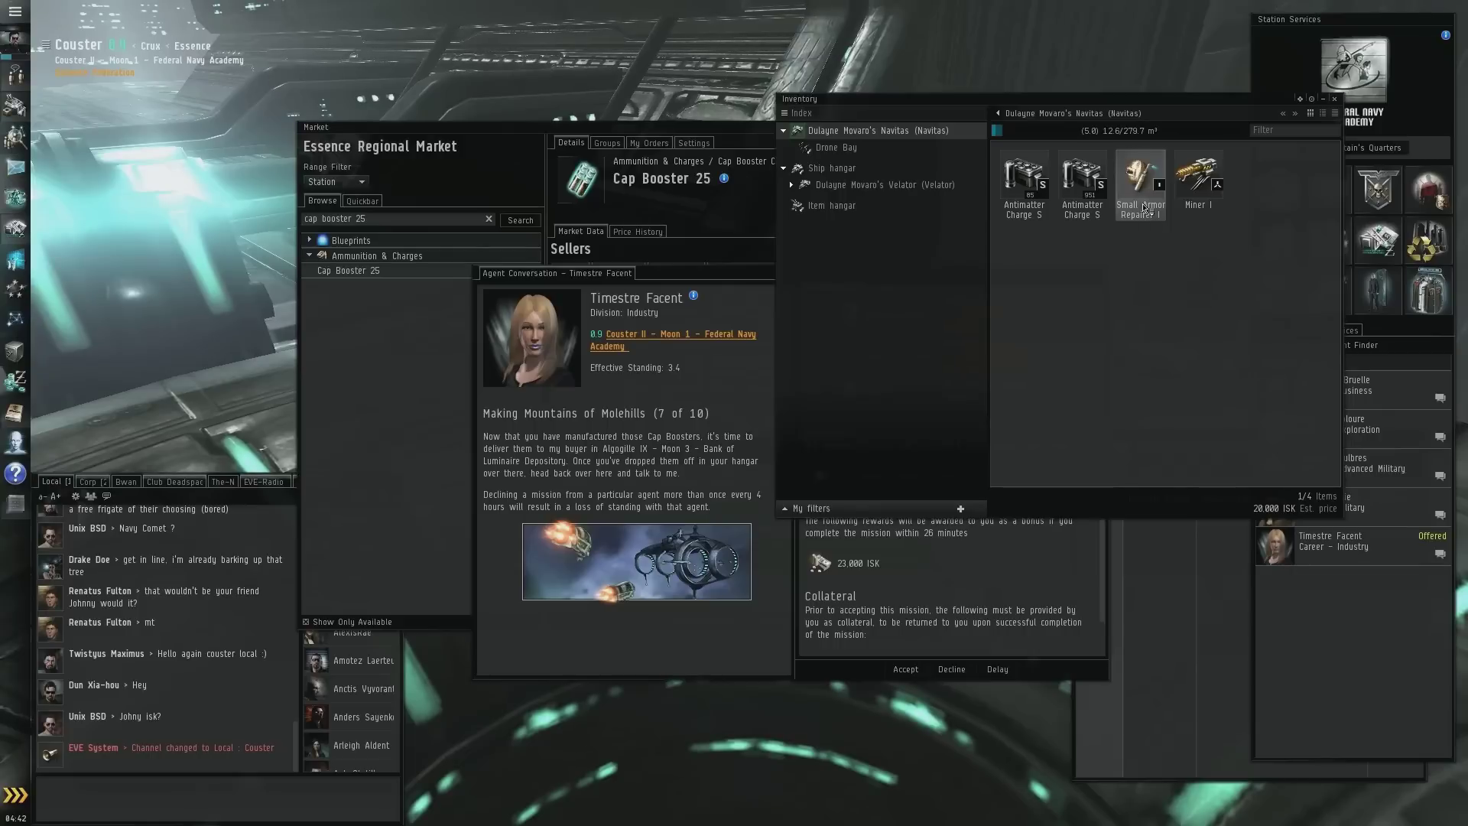
Unfit Expanded Cargohold I from the Navitas in the fitting view
{"action": "key", "text": "alt+f"}
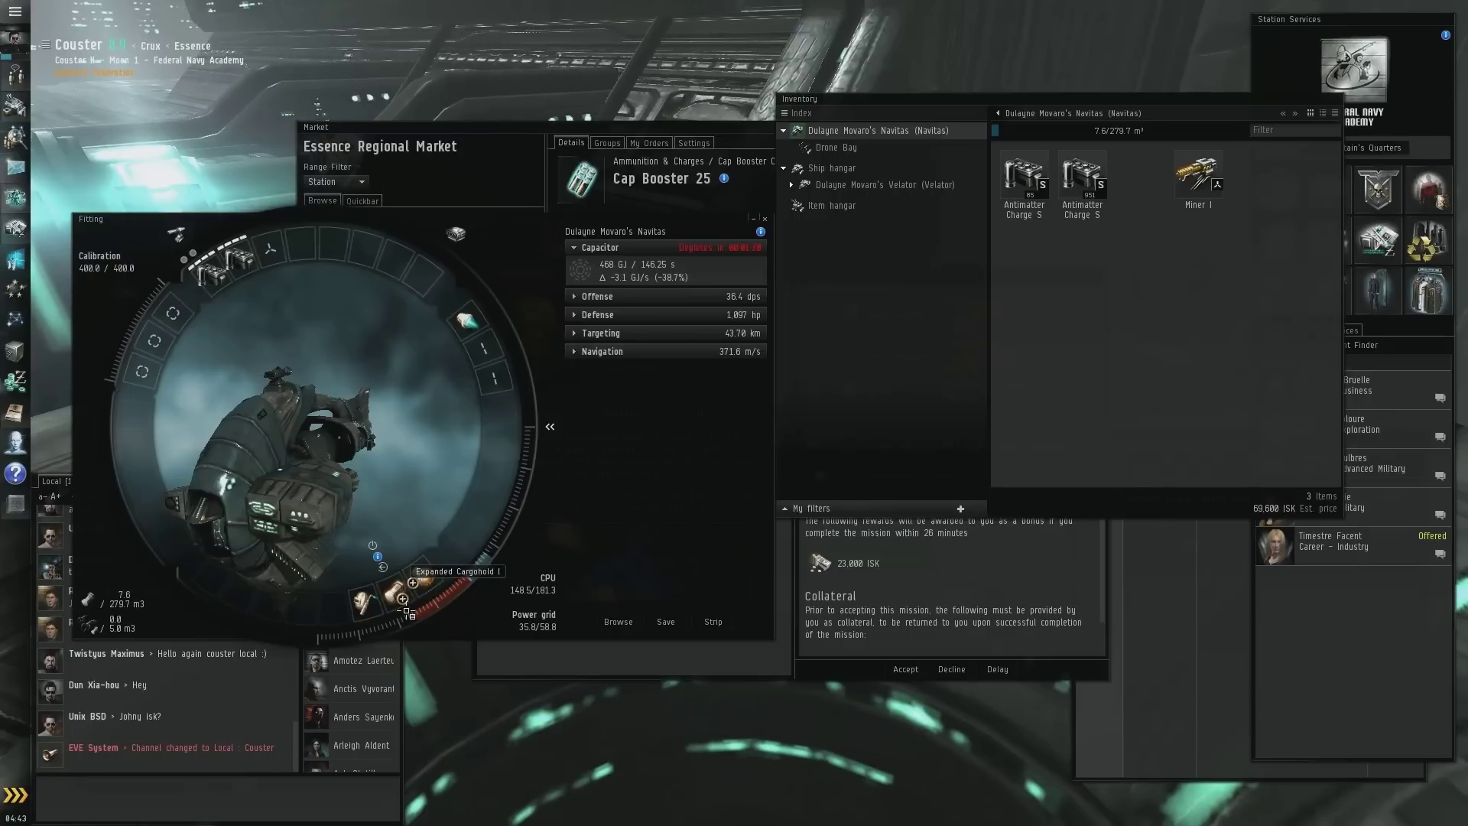
{"action": "left_click", "coordinate": [415, 609]}
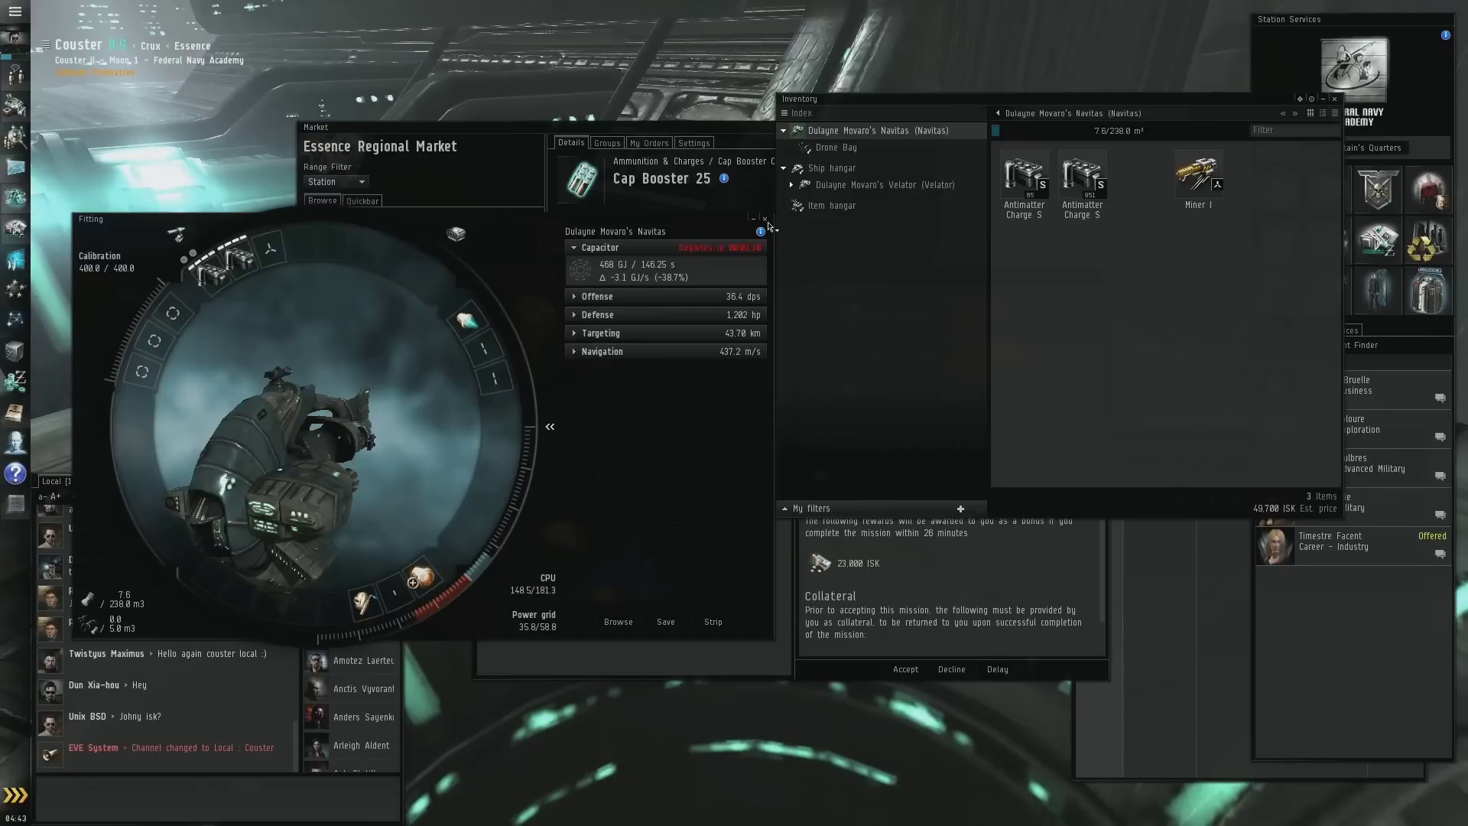
{"action": "left_click", "coordinate": [766, 219]}
{"action": "key", "text": "alt+f"}
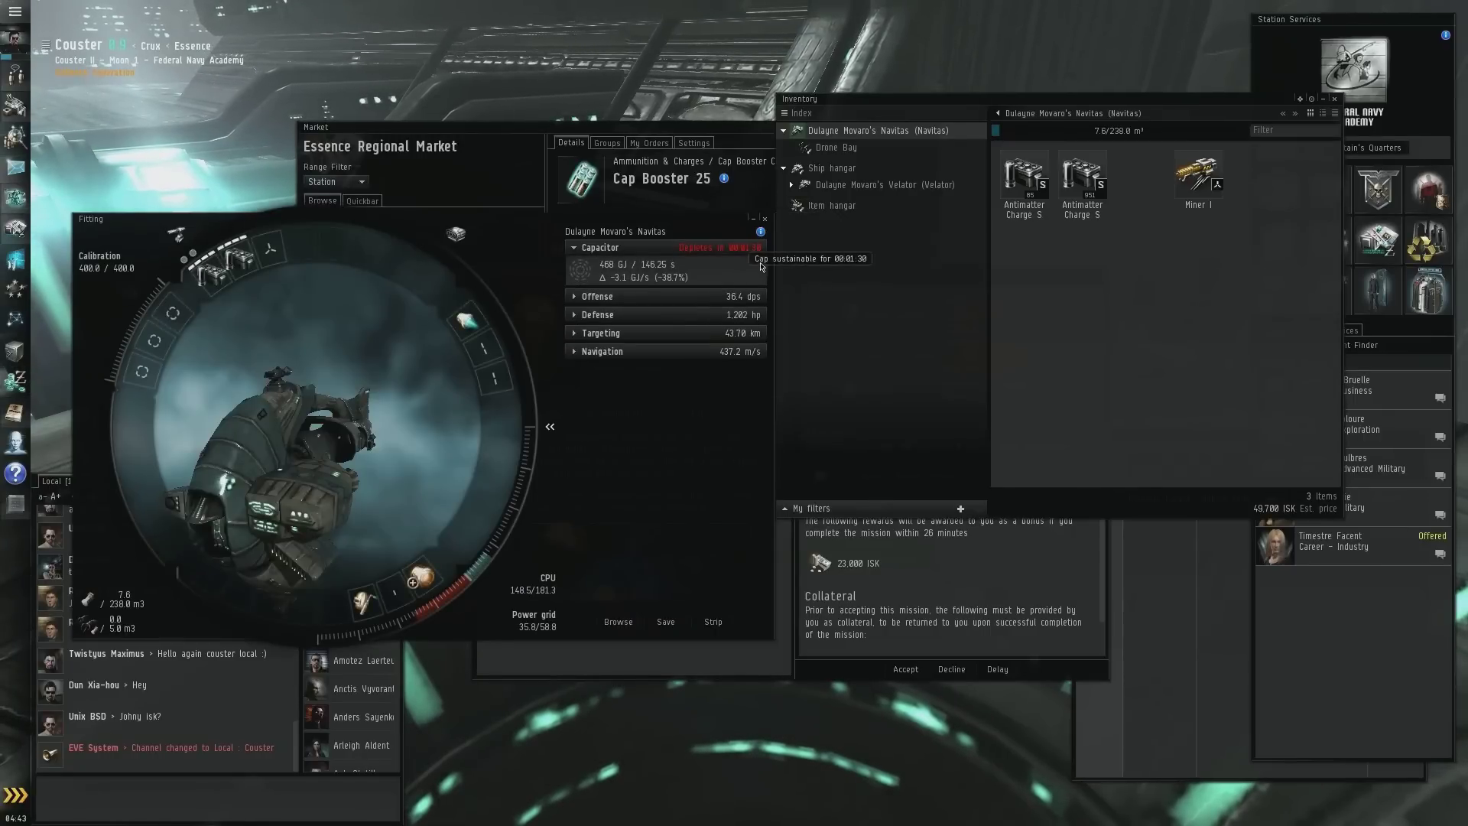
{"action": "left_click", "coordinate": [765, 218]}
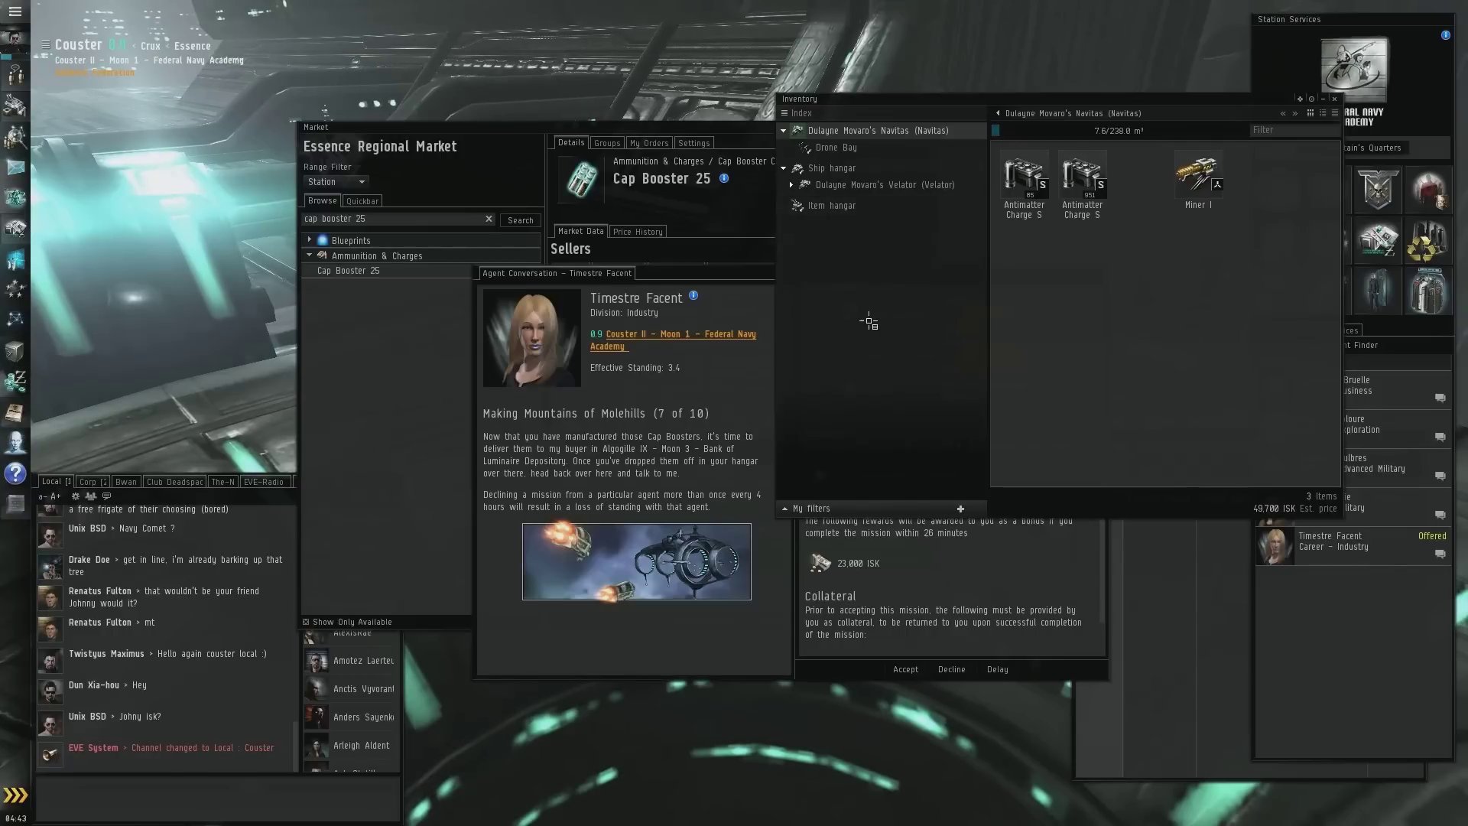
Set Algogille as the travel destination from the mission's drop-off link
{"action": "left_click", "coordinate": [957, 556]}
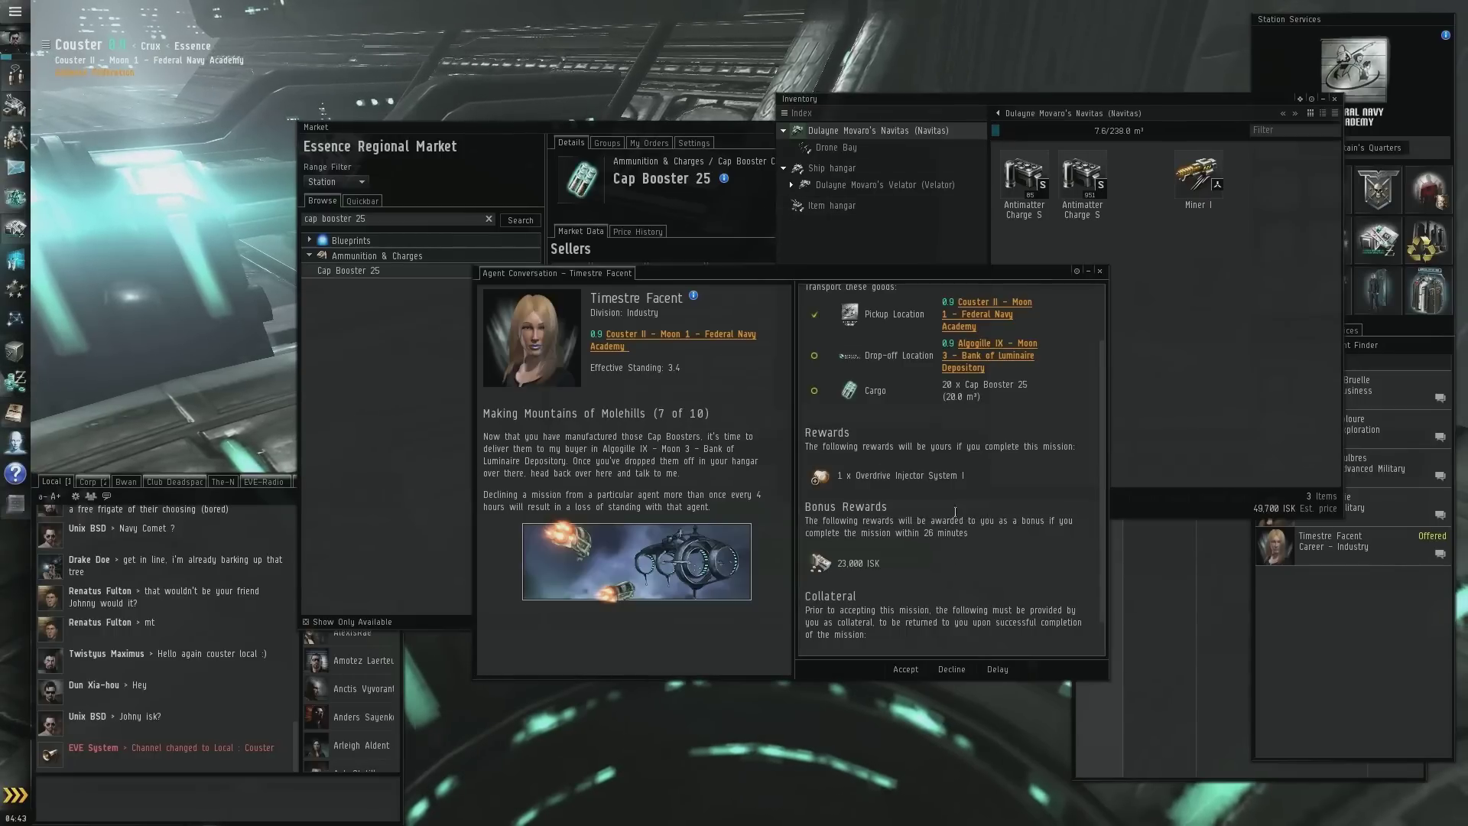
{"action": "left_click", "coordinate": [970, 358]}
{"action": "left_click", "coordinate": [1003, 371]}
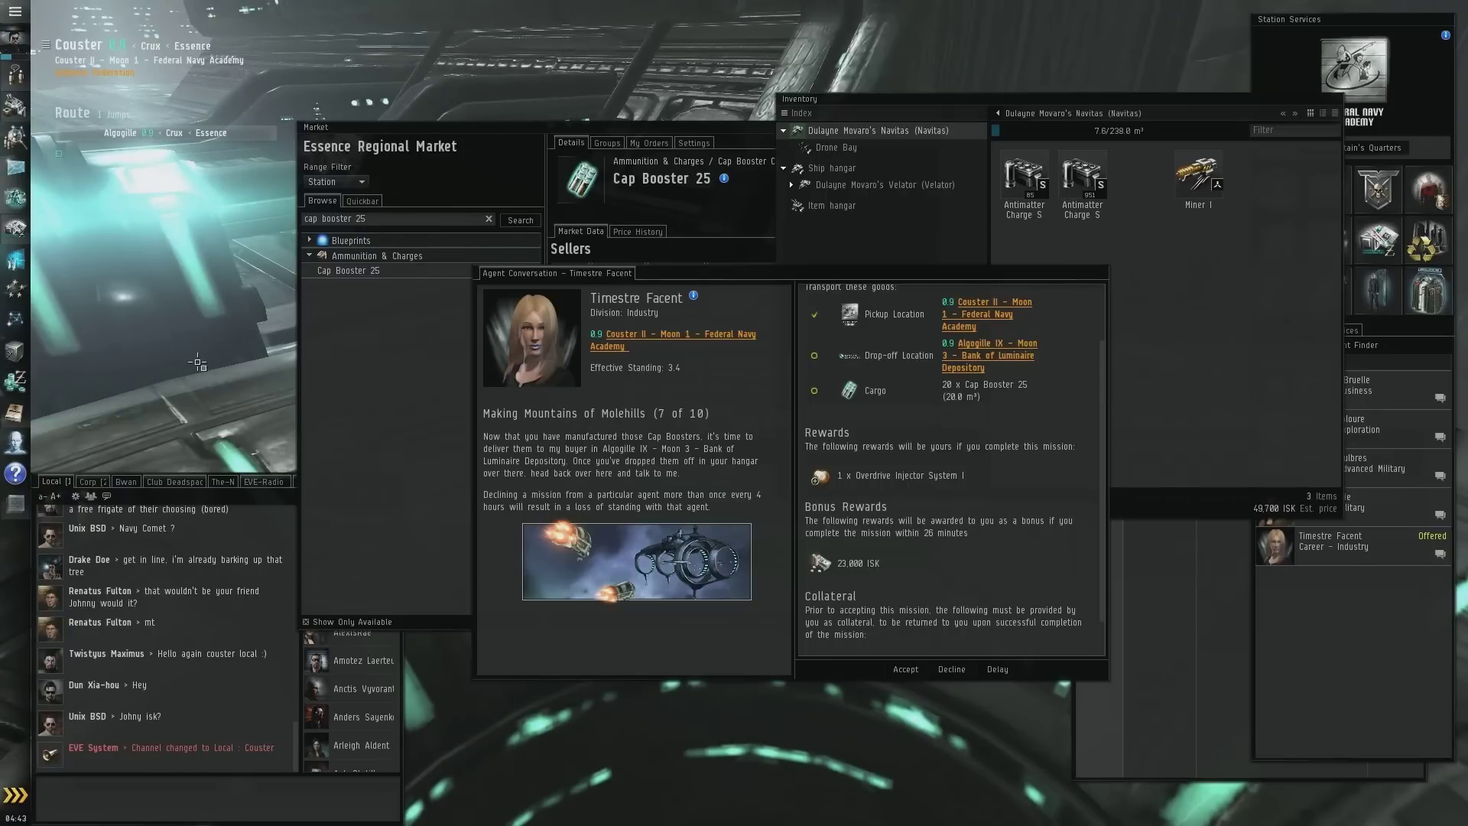
Load the Cap Booster 25 stack into the Navitas cargo and accept mission 7
{"action": "left_click", "coordinate": [846, 207]}
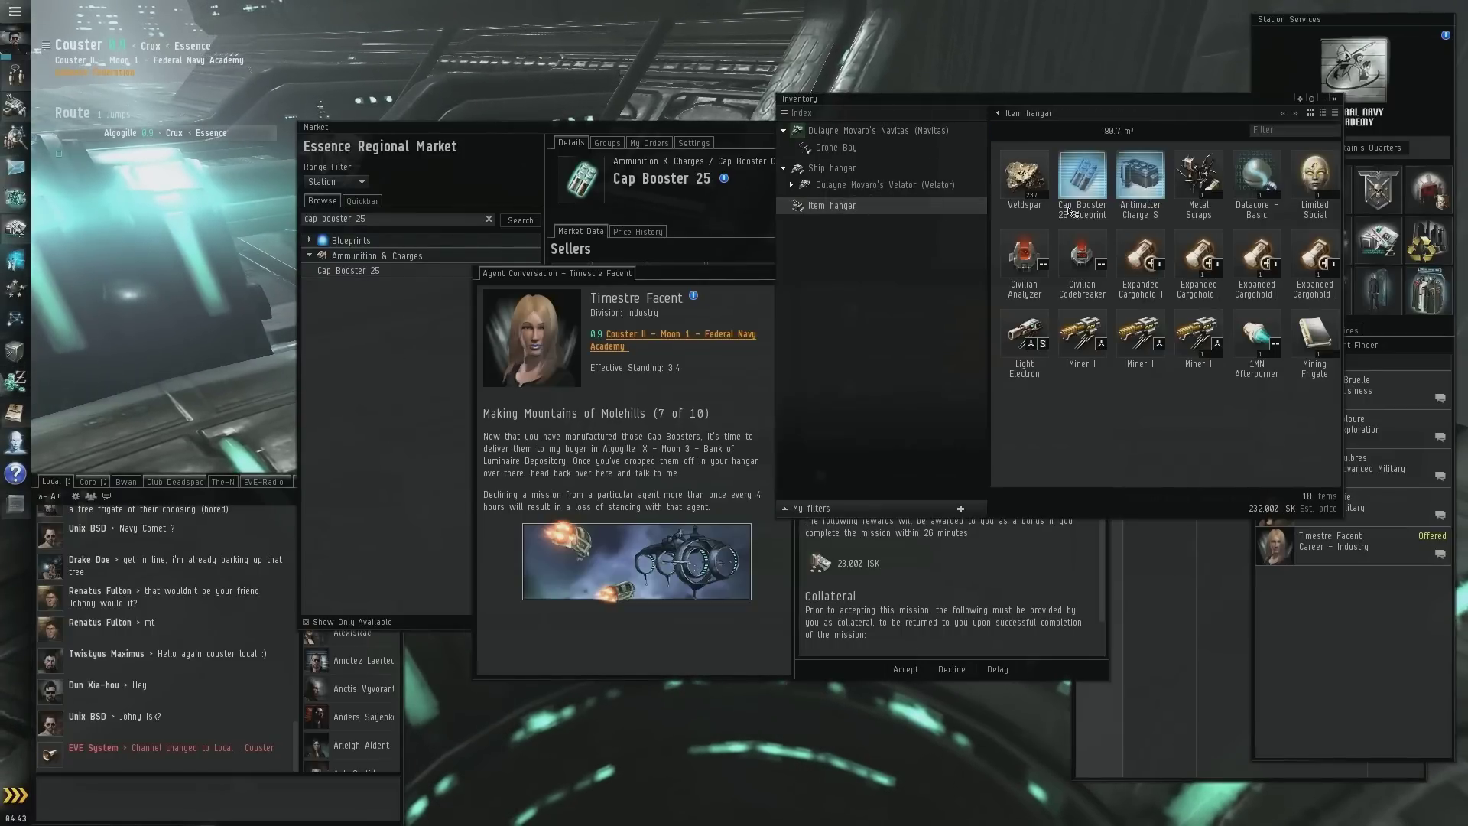
{"action": "mouse_move", "coordinate": [1081, 181]}
{"action": "left_mouse_down"}
{"action": "mouse_move", "coordinate": [950, 170]}
{"action": "mouse_move", "coordinate": [826, 186]}
{"action": "left_mouse_up"}
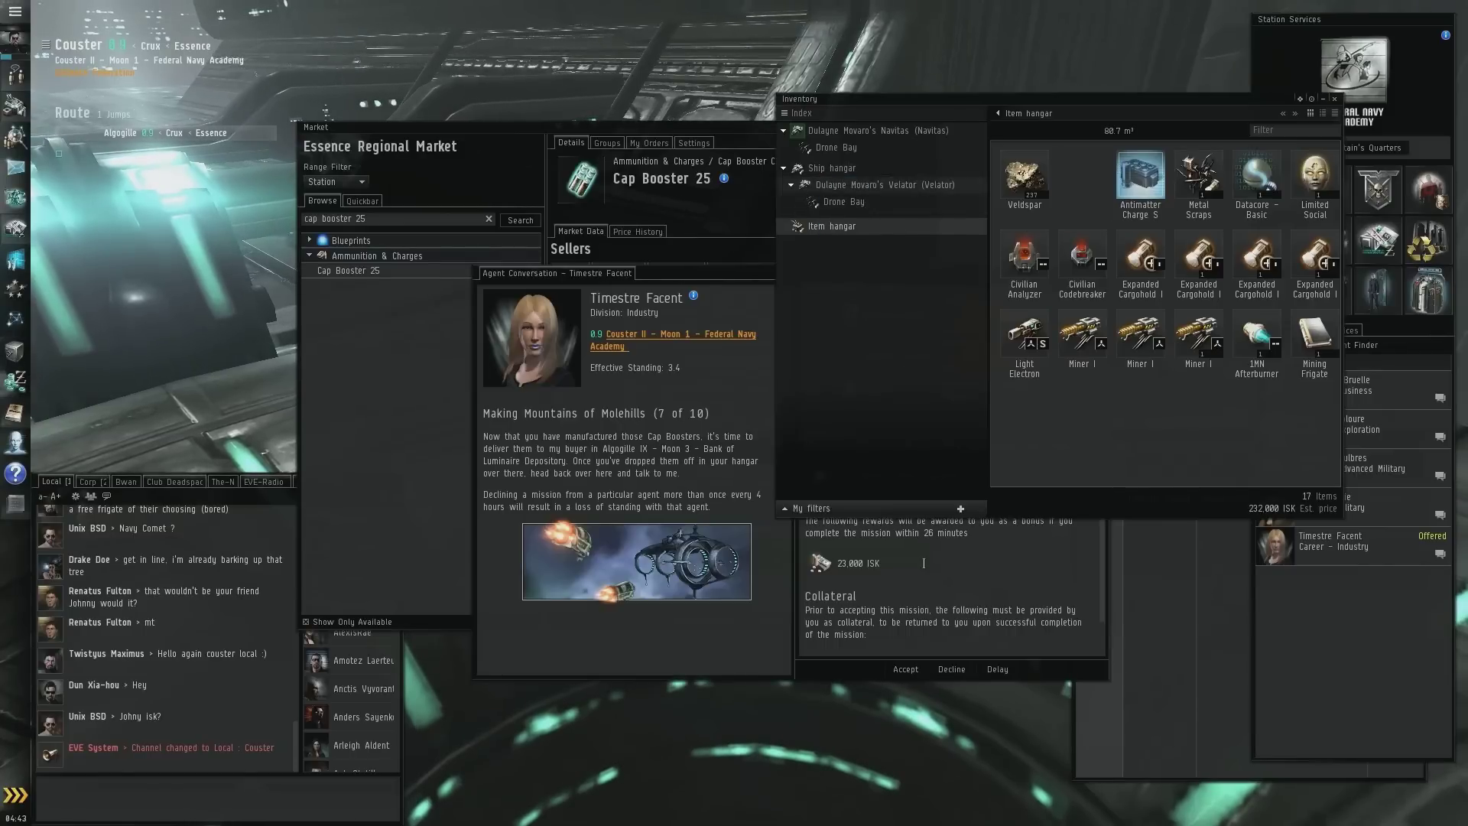
{"action": "left_click", "coordinate": [922, 560]}
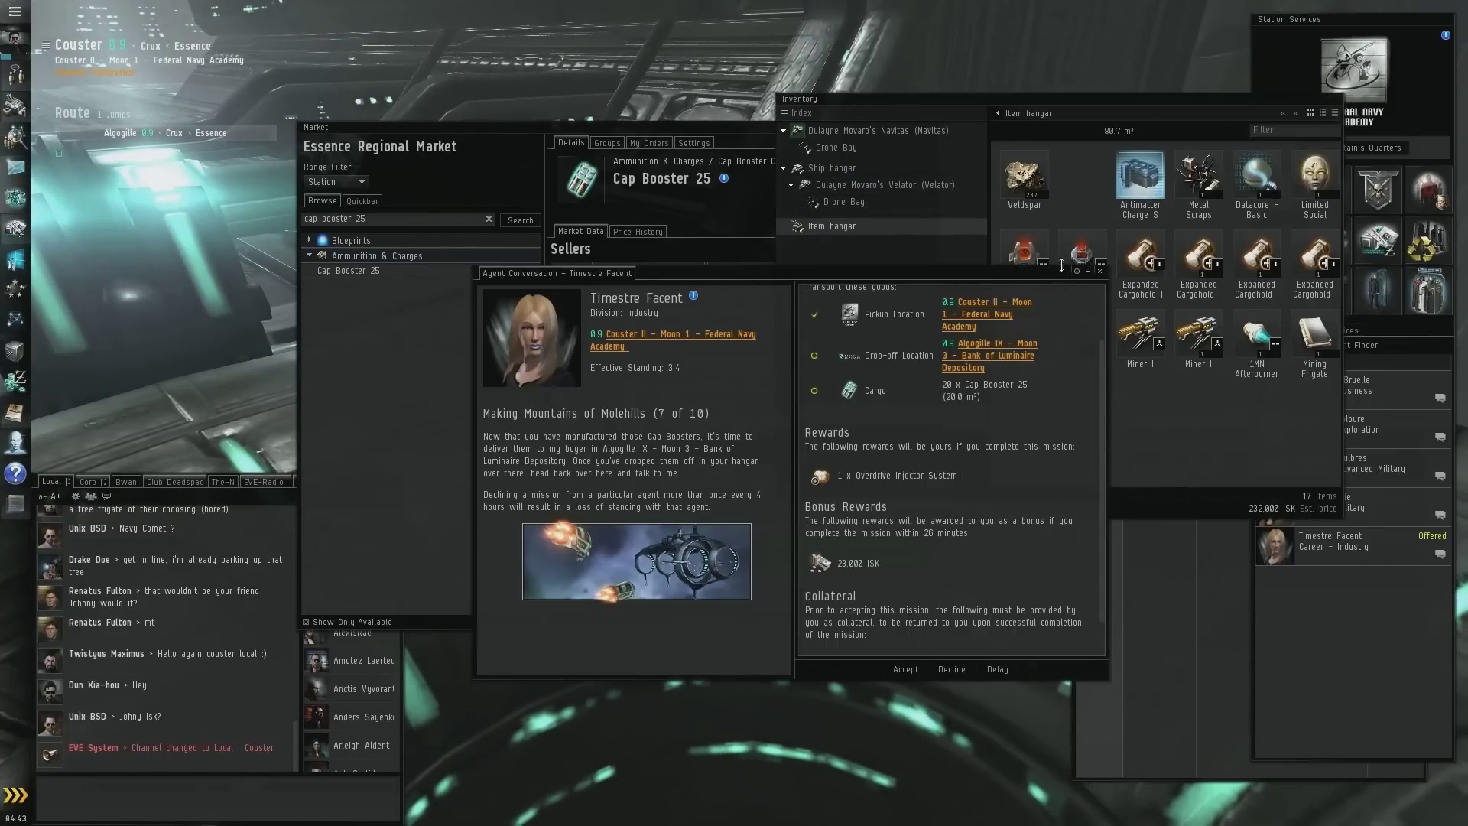
{"action": "left_click", "coordinate": [906, 670]}
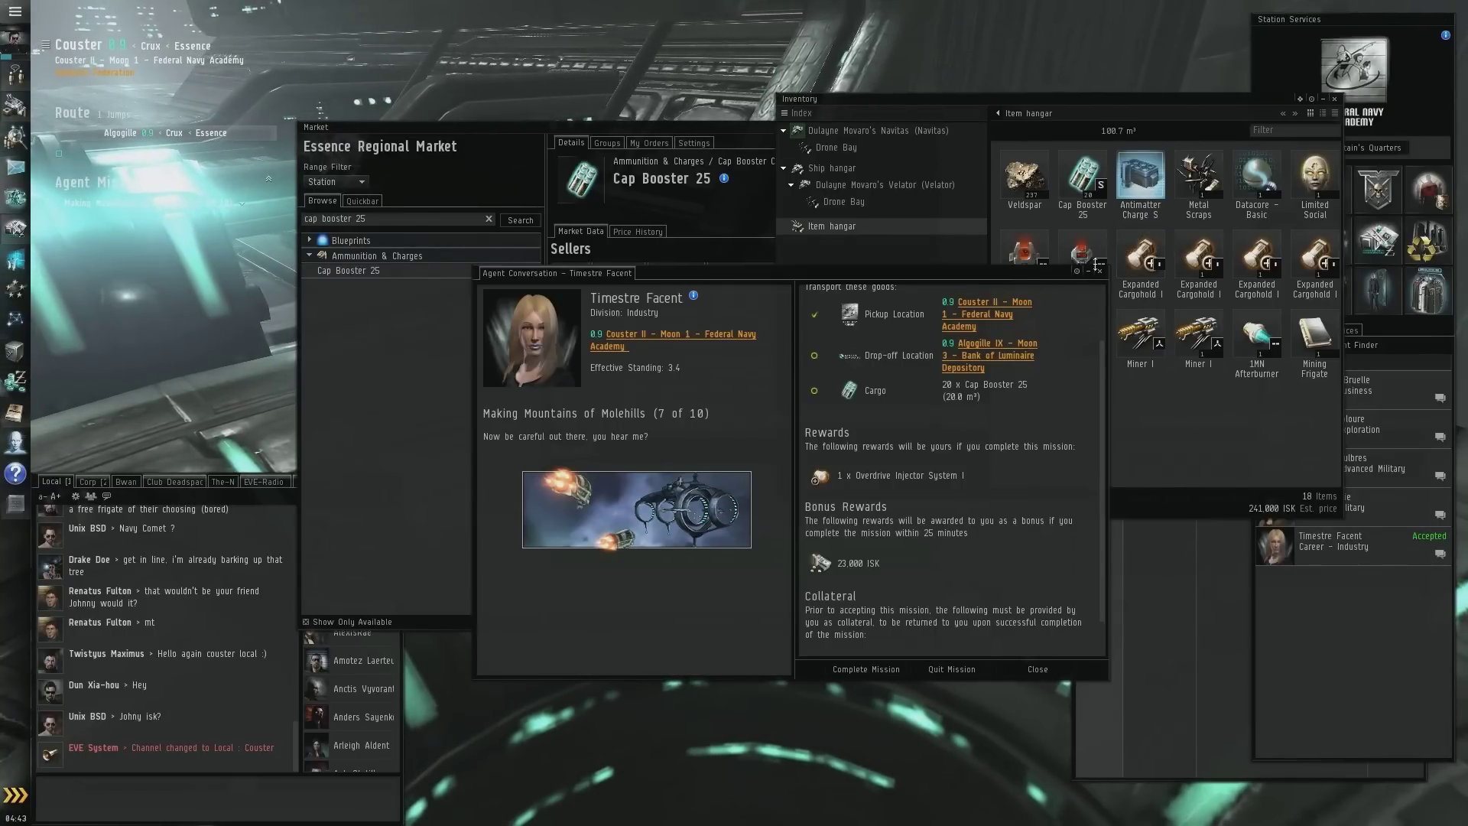
{"action": "left_click_drag", "start_coordinate": [1082, 181], "coordinate": [887, 135]}
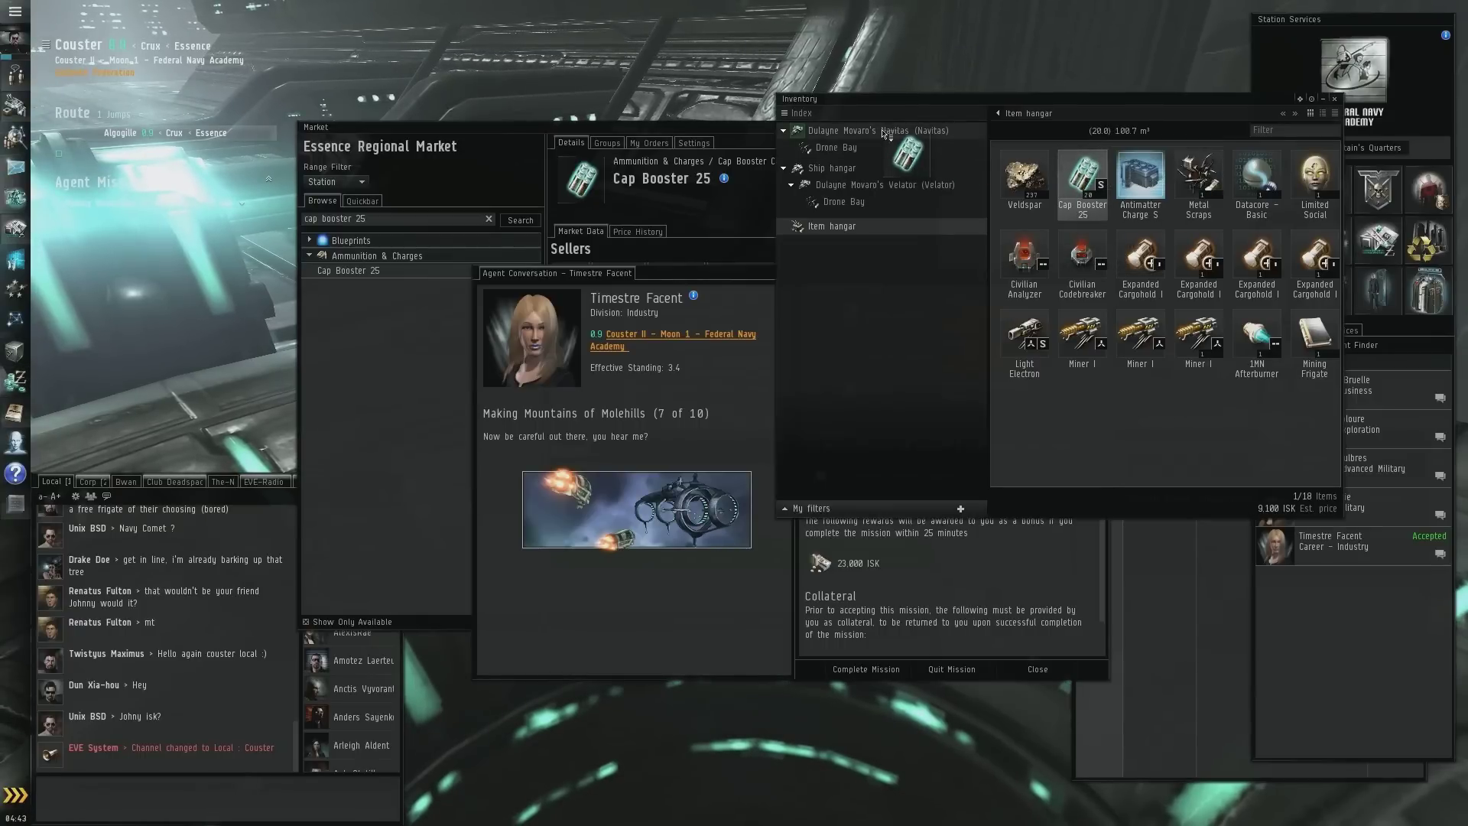
{"action": "left_click", "coordinate": [961, 575]}
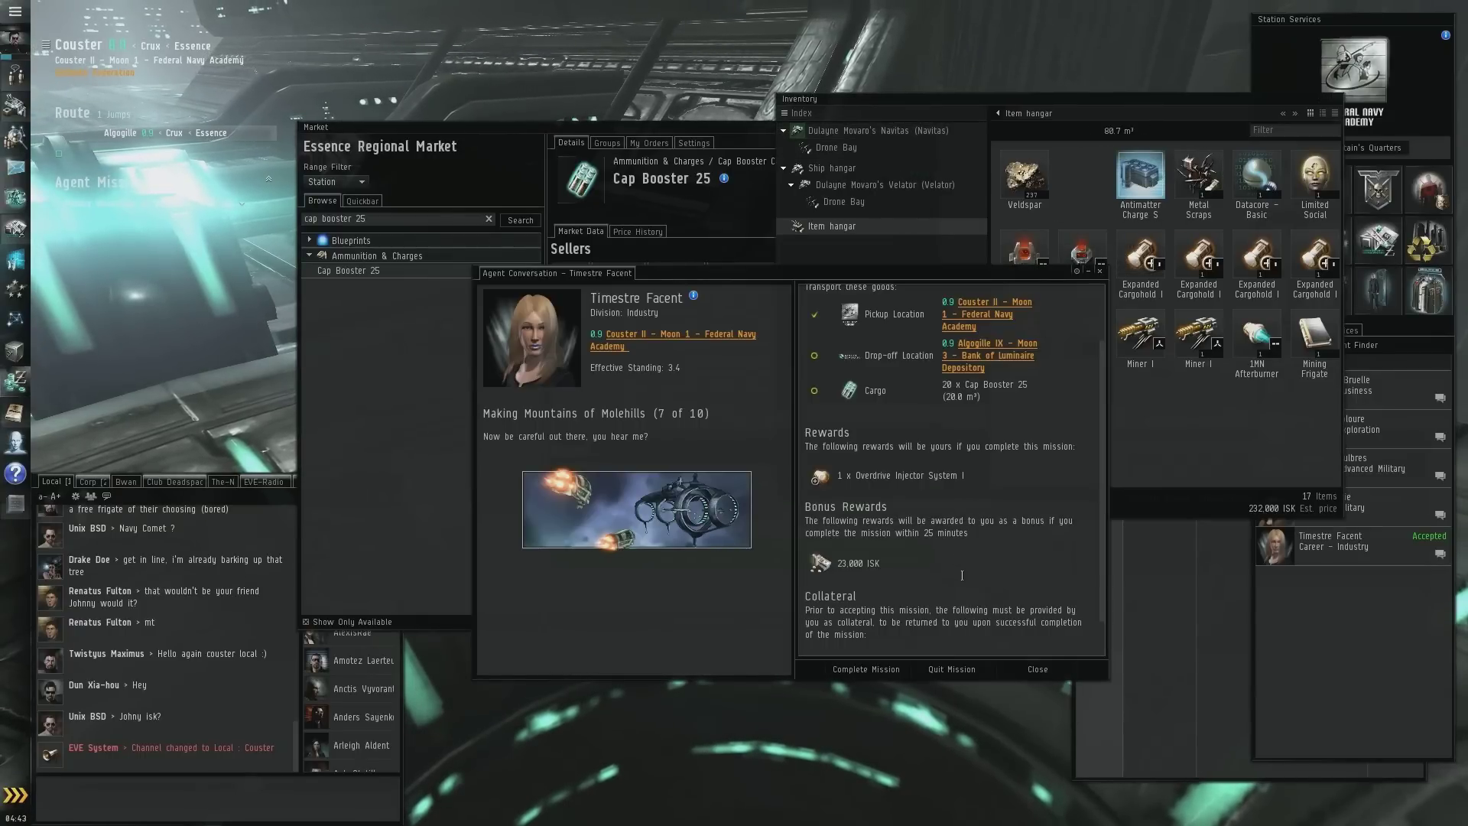
Reconfirm Algogille as destination in Timestre Facent's conversation, then undock
{"action": "left_click", "coordinate": [1101, 273]}
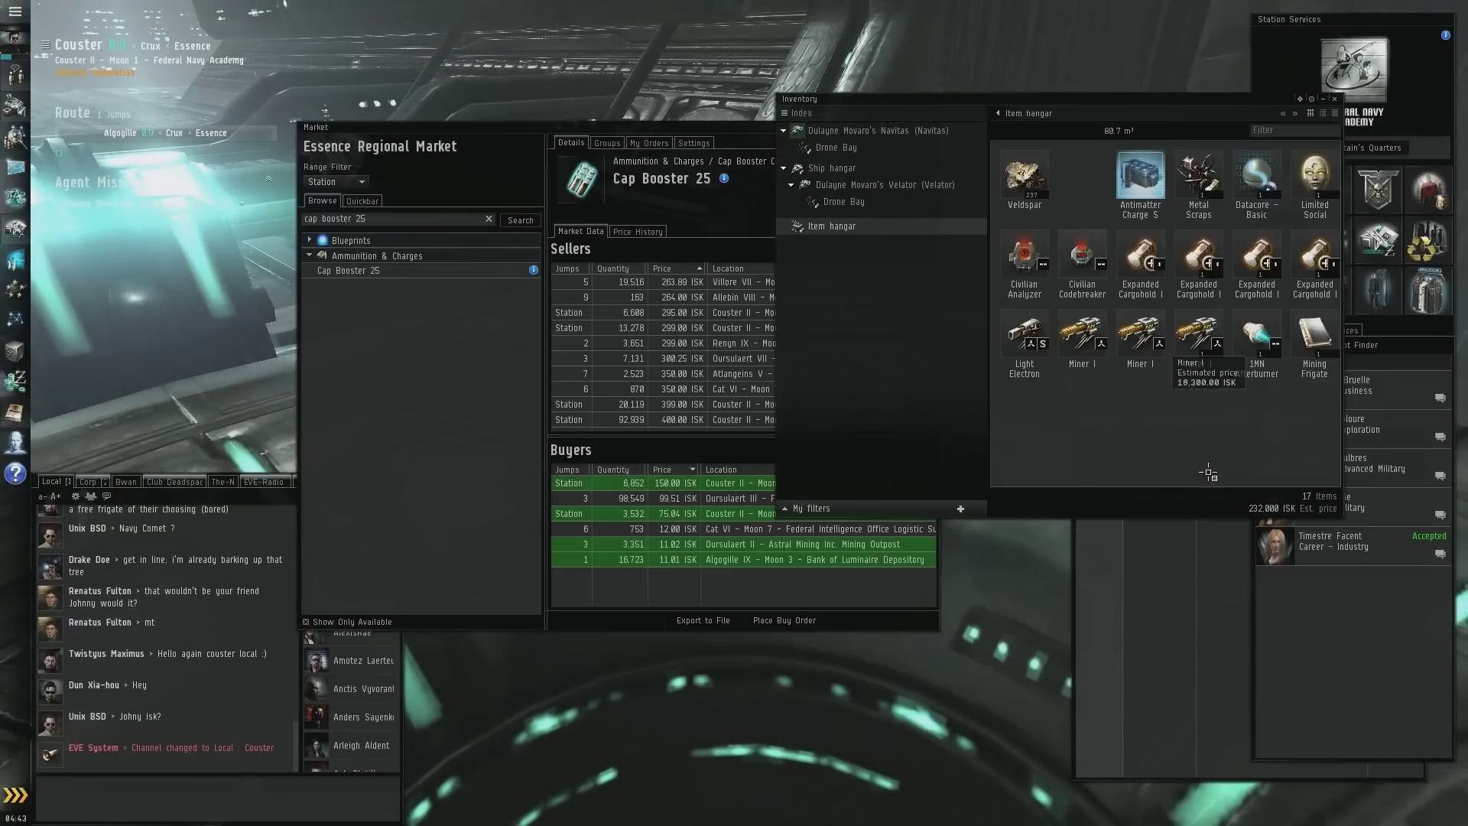
{"action": "right_click", "coordinate": [1316, 556]}
{"action": "left_click", "coordinate": [1345, 569]}
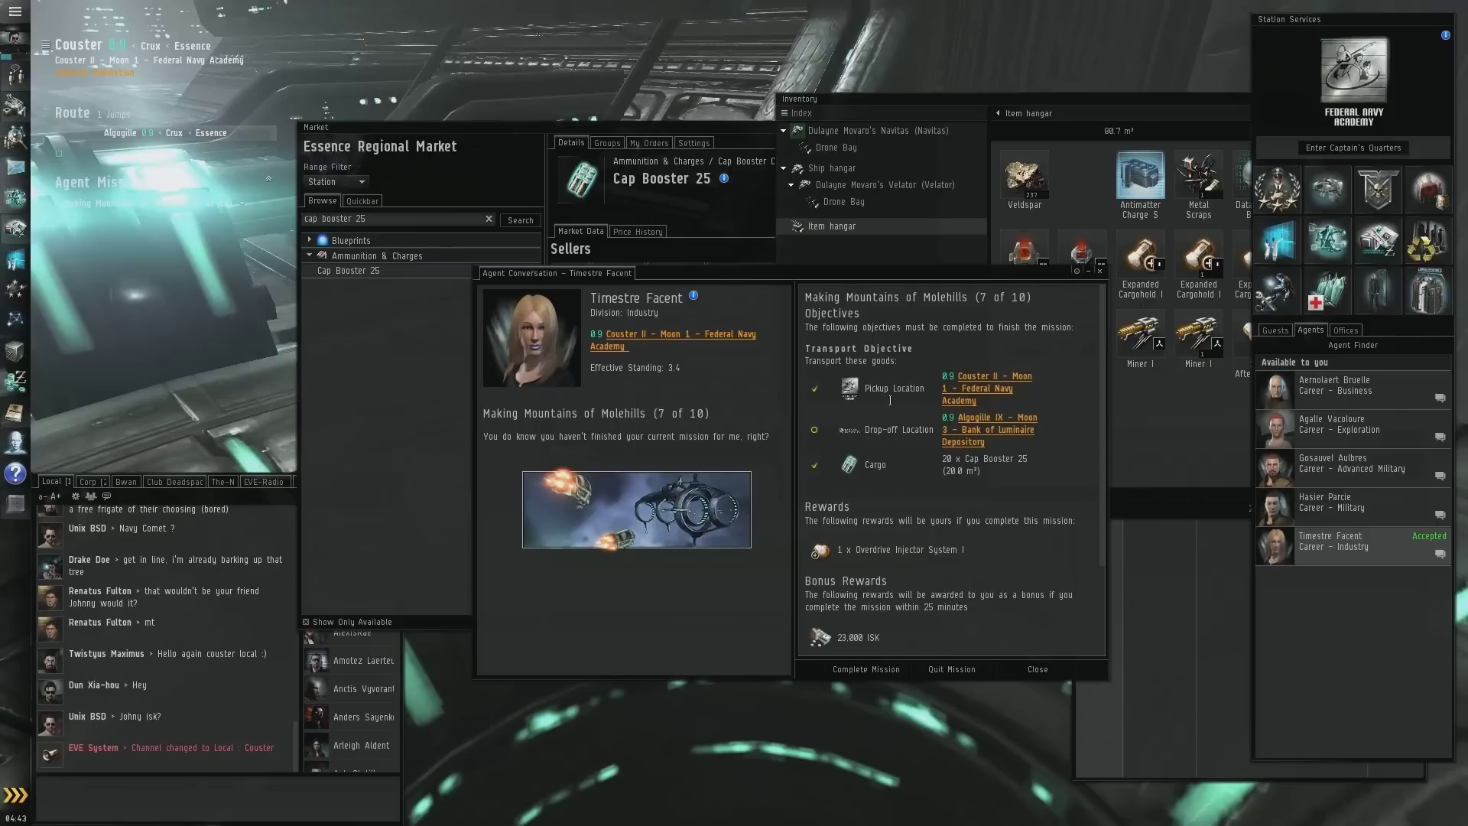
{"action": "right_click", "coordinate": [992, 418]}
{"action": "left_click", "coordinate": [1038, 443]}
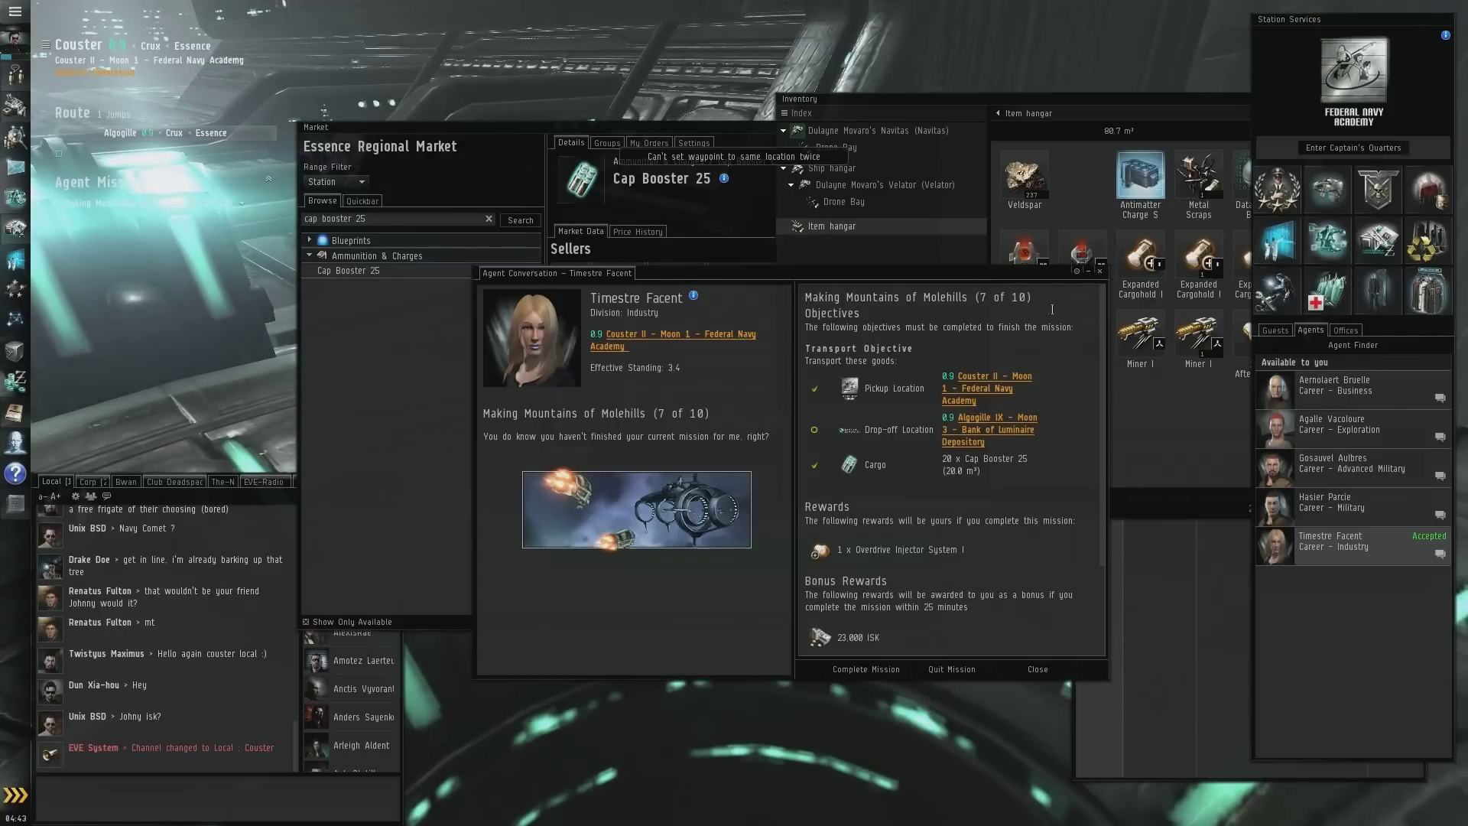
{"action": "left_click", "coordinate": [1099, 271]}
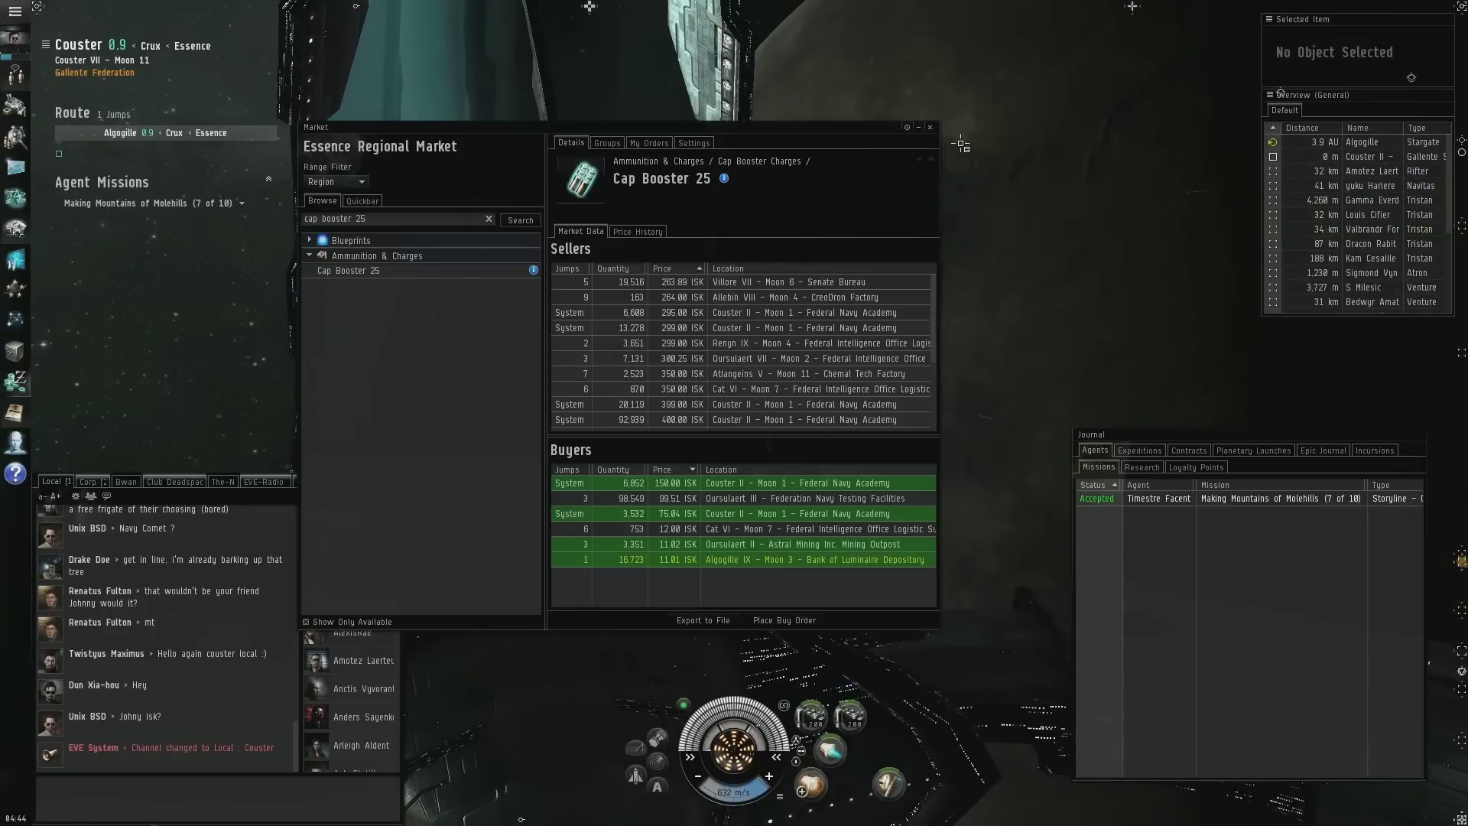
Close the market, warp to the Algogille stargate, and check the wallet balance en route
{"action": "left_click", "coordinate": [930, 131]}
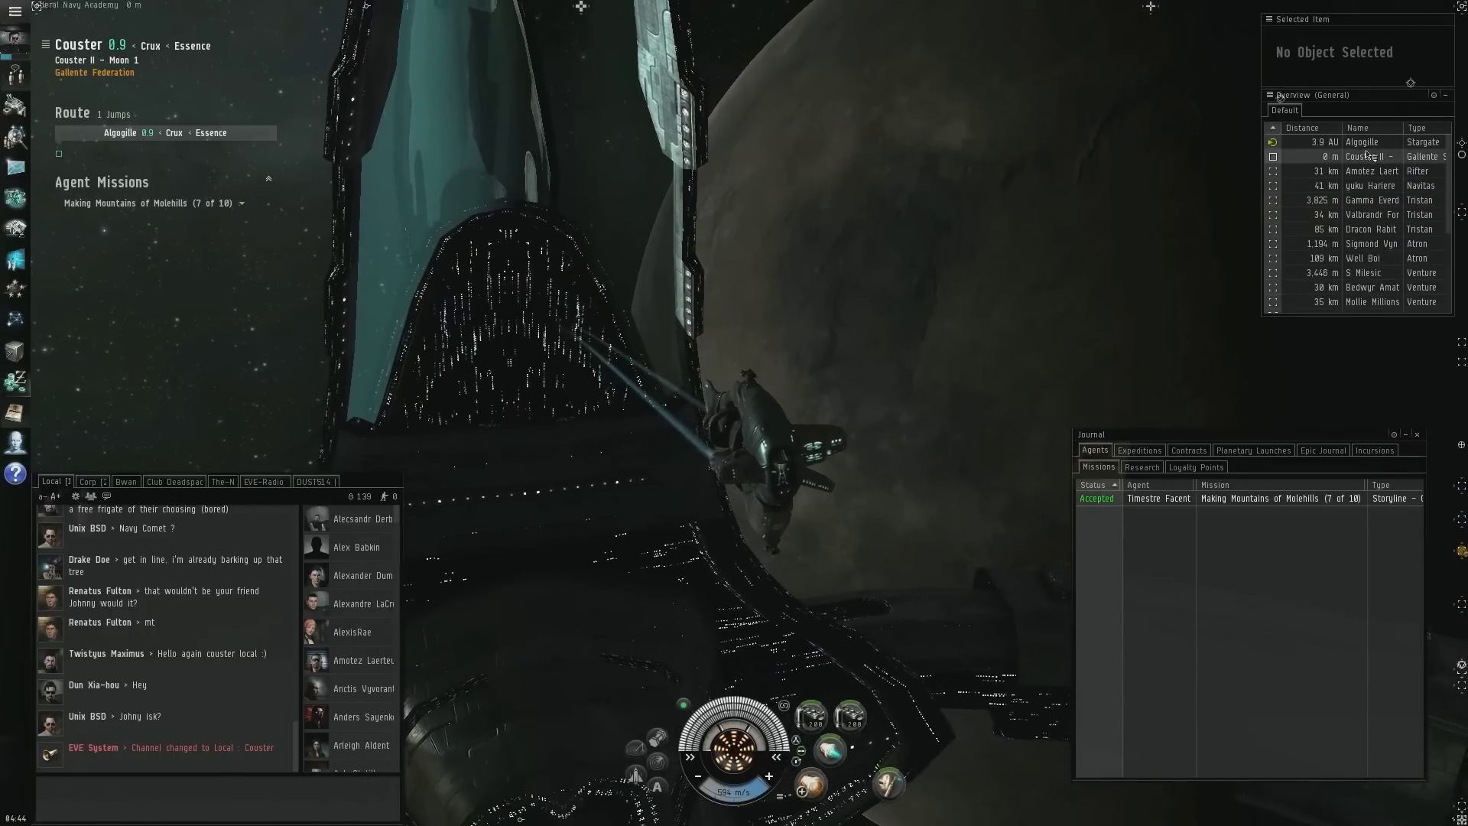
{"action": "right_click", "coordinate": [1330, 144]}
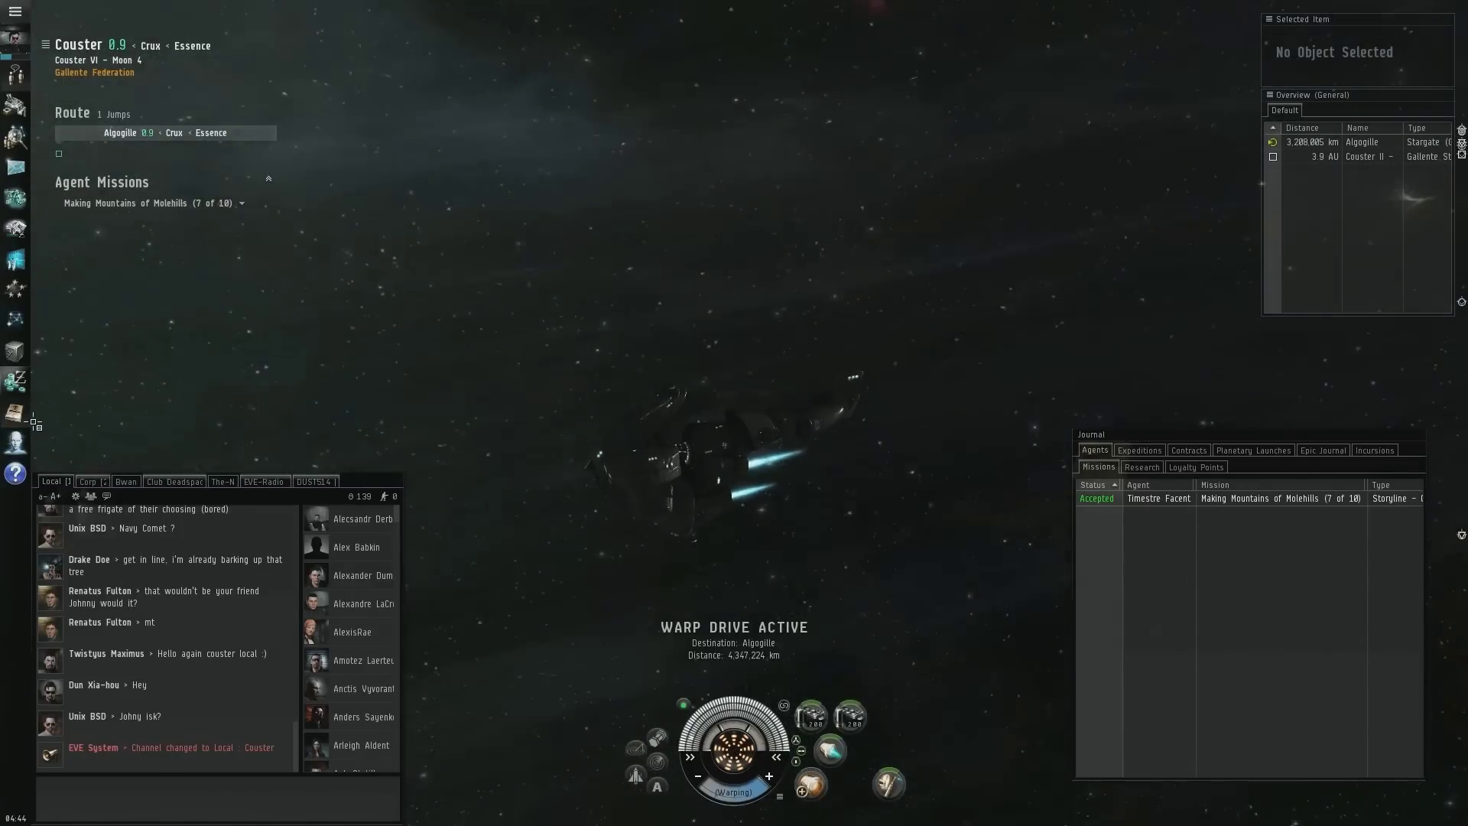
{"action": "left_click", "coordinate": [15, 383]}
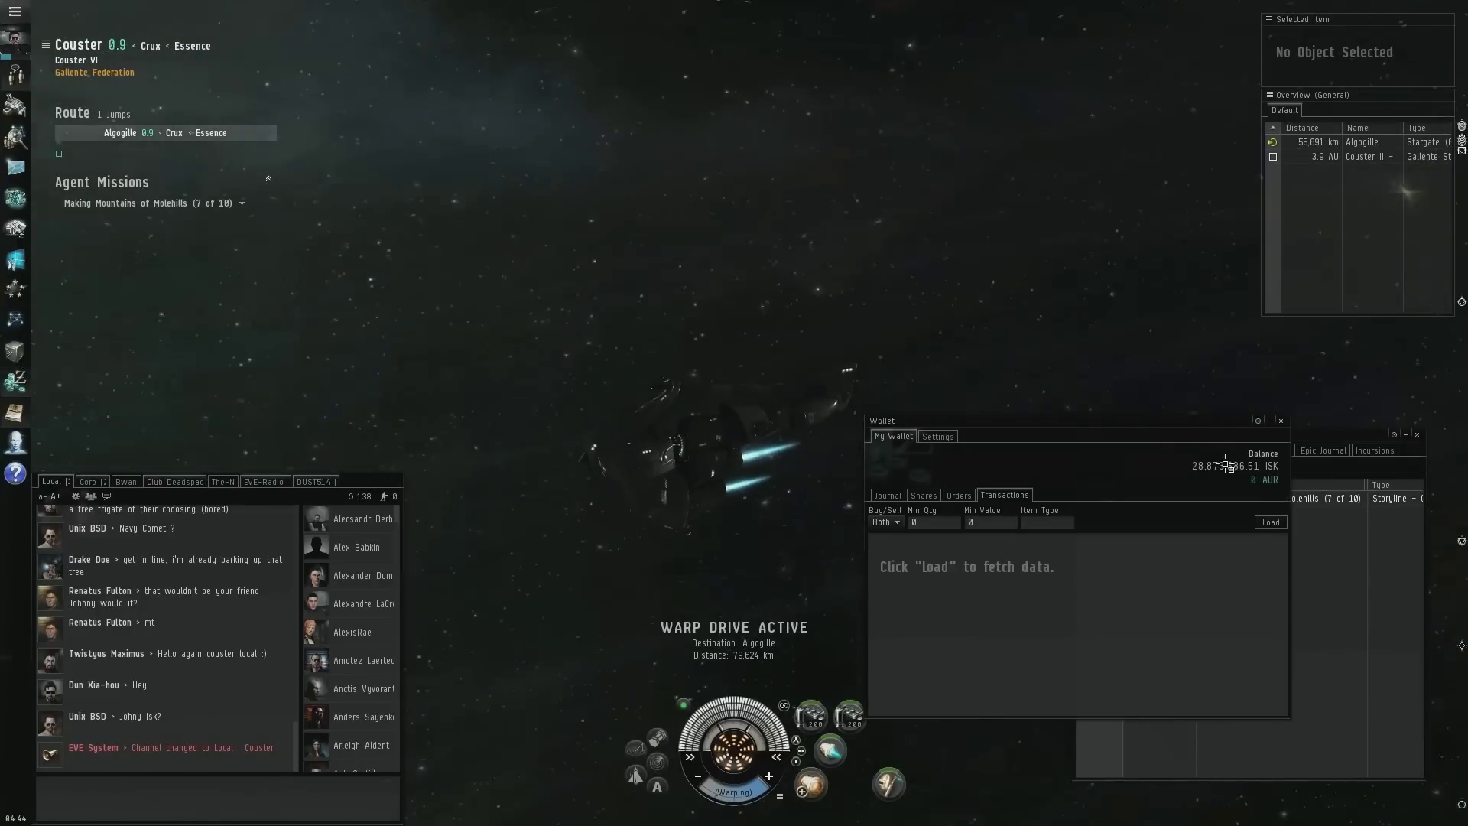
{"action": "left_click", "coordinate": [1281, 423]}
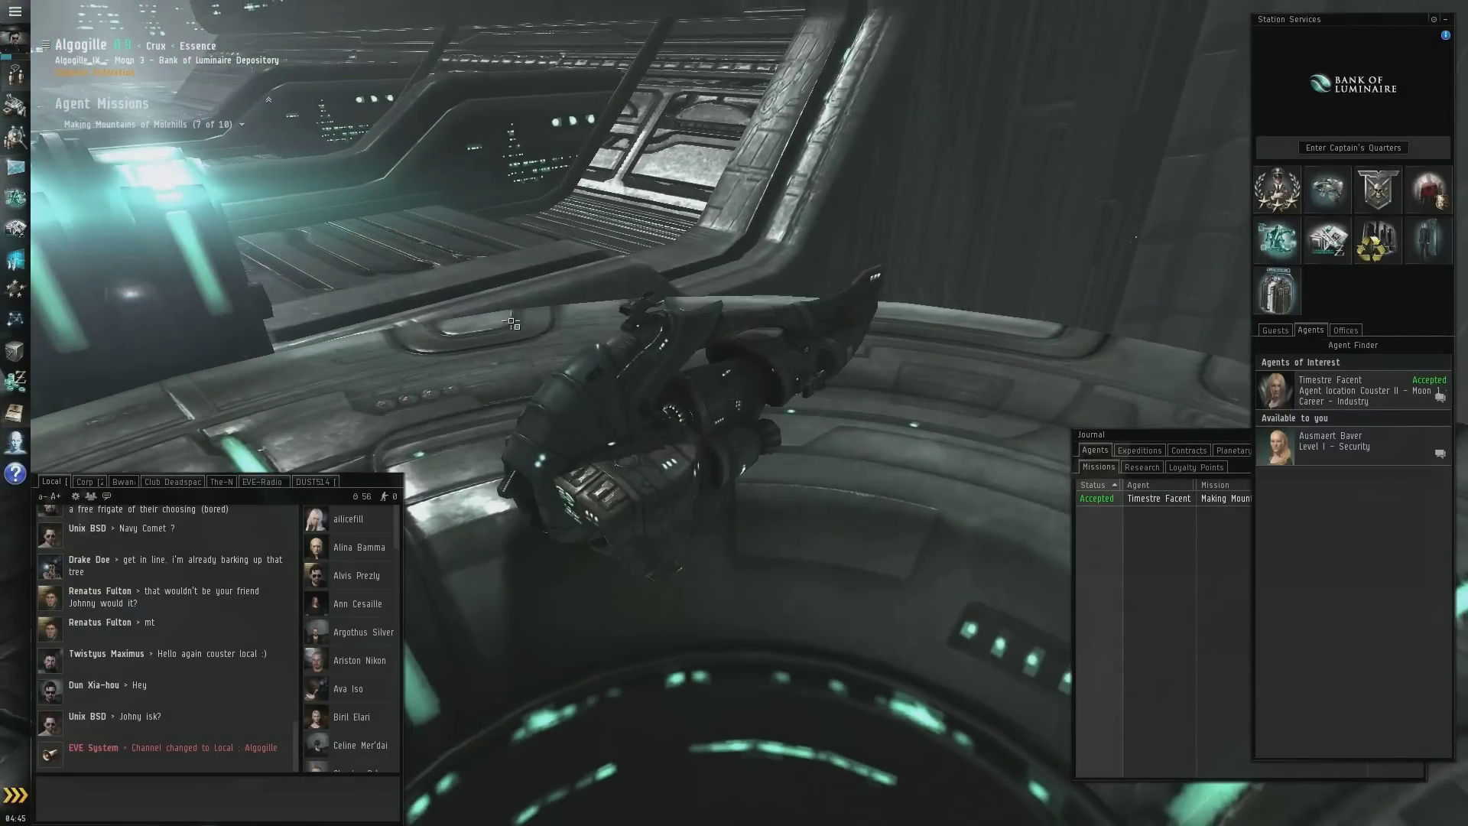
Move the Cap Booster 25 from the Navitas cargo into the station item hangar
{"action": "left_click", "coordinate": [836, 185]}
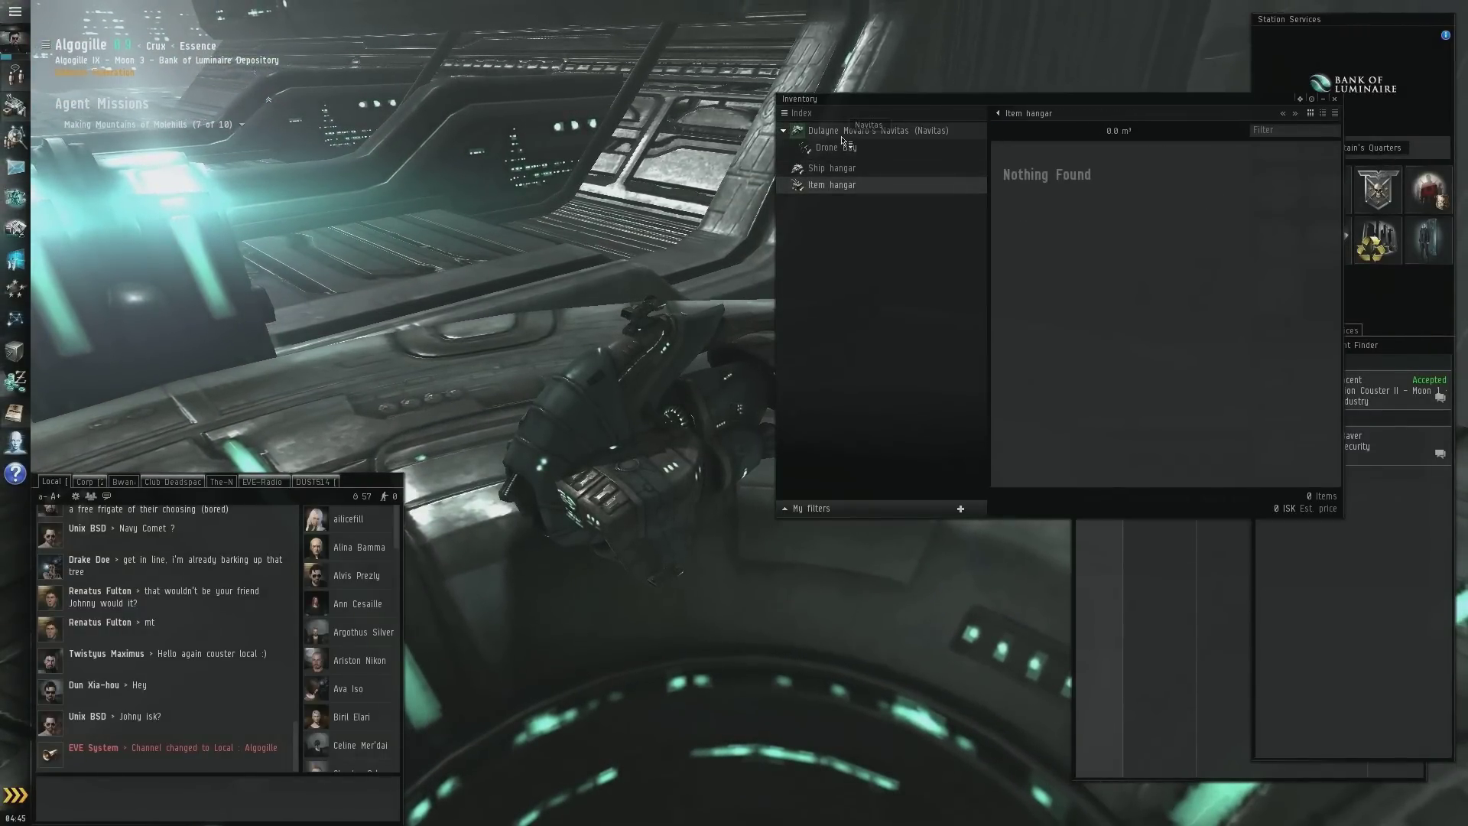
{"action": "left_click", "coordinate": [843, 131]}
{"action": "mouse_move", "coordinate": [1024, 181]}
{"action": "left_mouse_down"}
{"action": "mouse_move", "coordinate": [879, 207]}
{"action": "mouse_move", "coordinate": [840, 184]}
{"action": "left_mouse_up"}
{"action": "left_click", "coordinate": [1304, 416]}
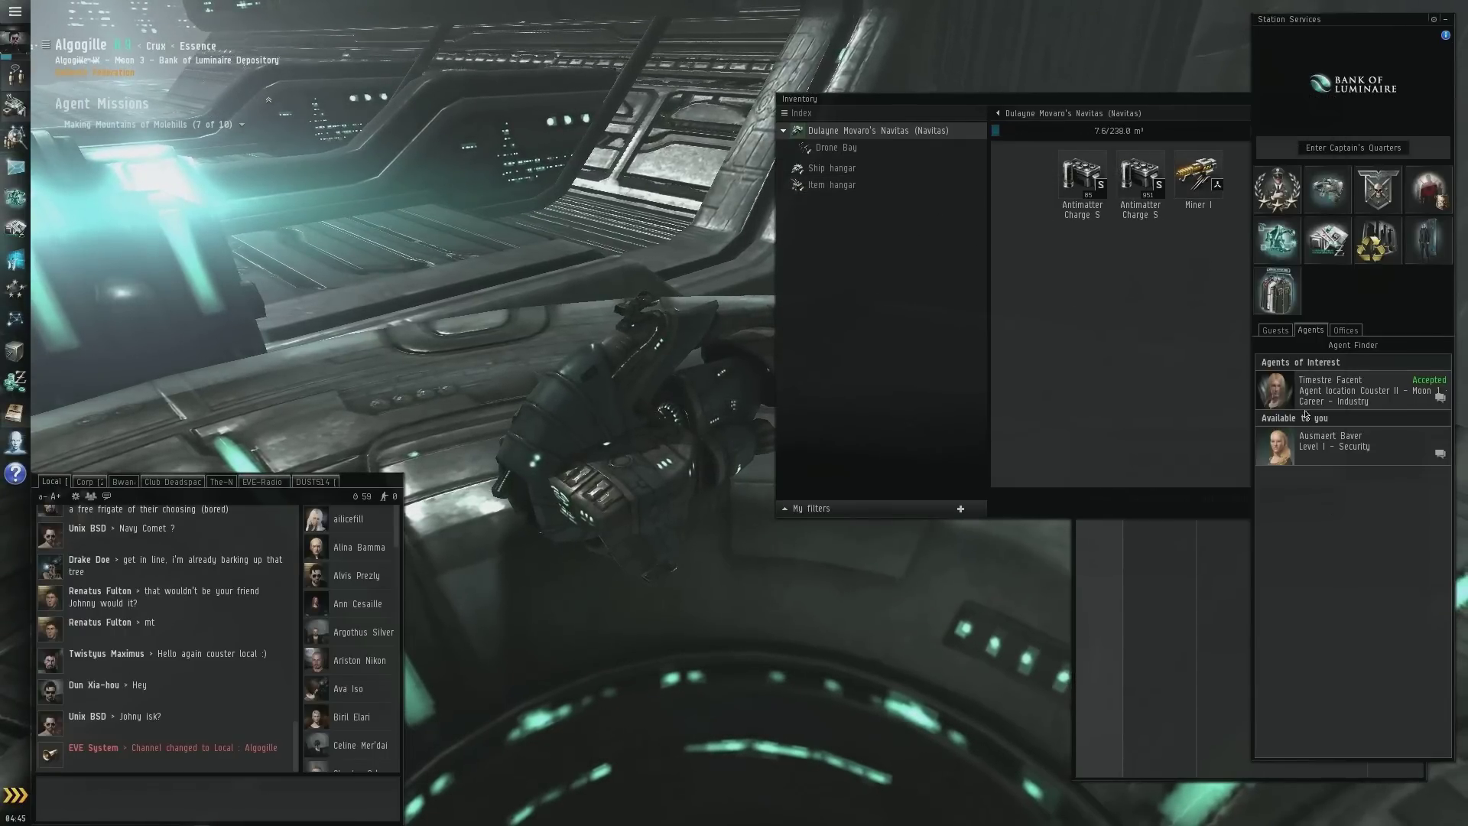
{"action": "right_click", "coordinate": [1301, 396]}
{"action": "left_click", "coordinate": [1331, 419]}
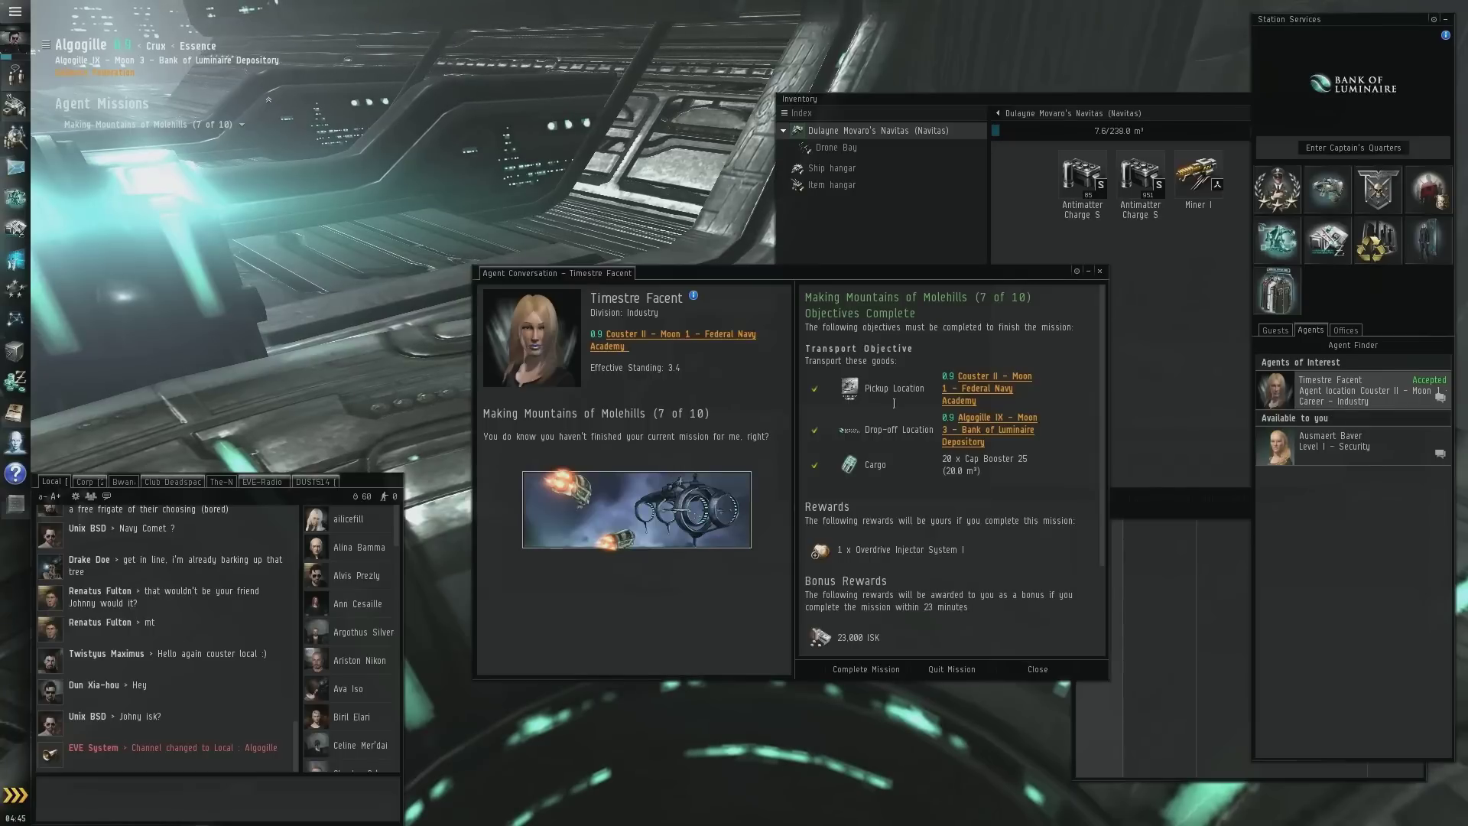
{"action": "scroll", "coordinate": [895, 406], "scroll_direction": "down", "scroll_amount": 1}
{"action": "scroll", "coordinate": [883, 459], "scroll_direction": "down", "scroll_amount": 1}
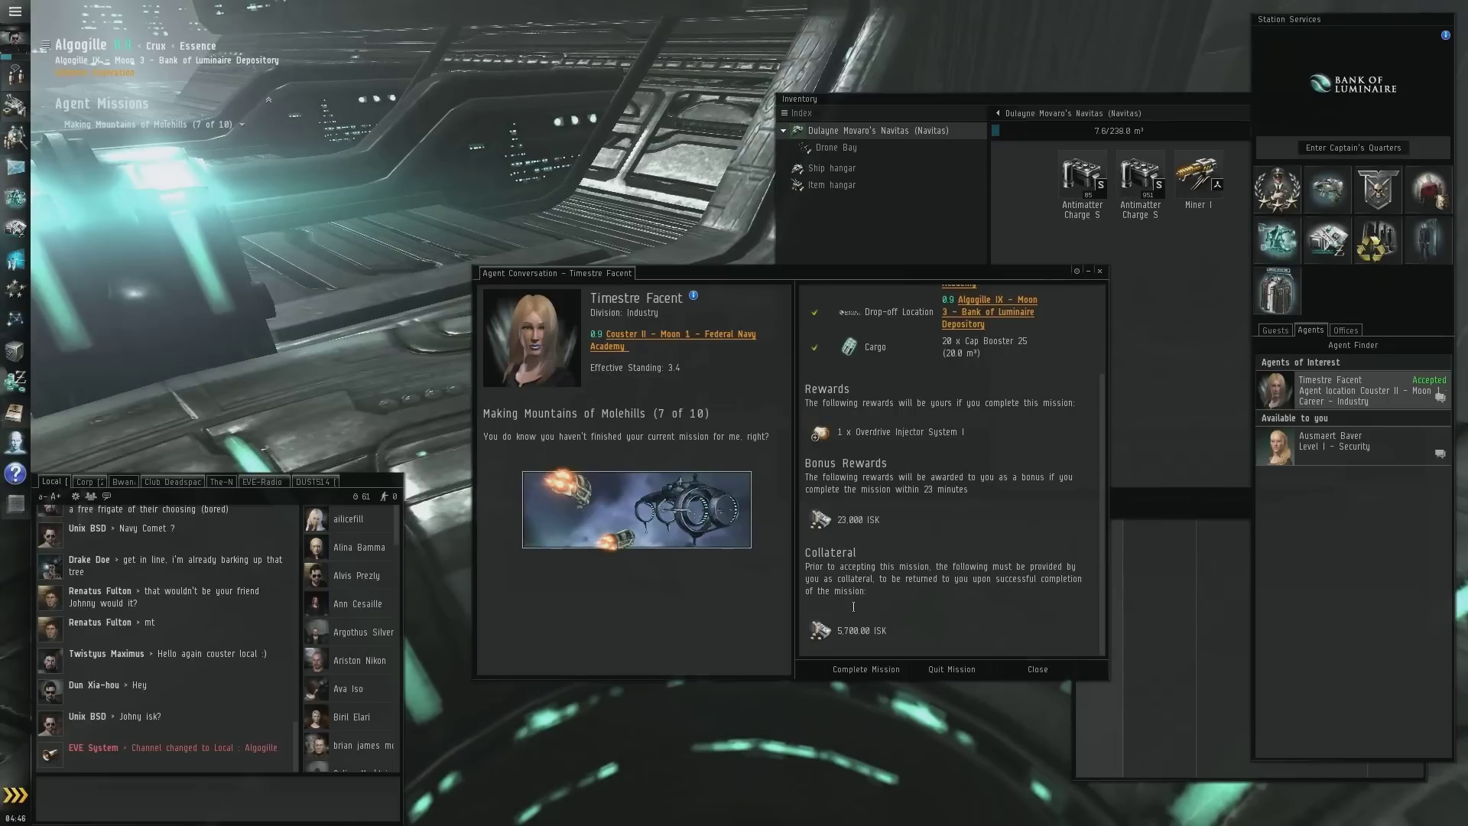
Inspect the Overdrive Injector reward's attributes, then complete mission 7
{"action": "right_click", "coordinate": [821, 432]}
{"action": "left_click", "coordinate": [840, 437]}
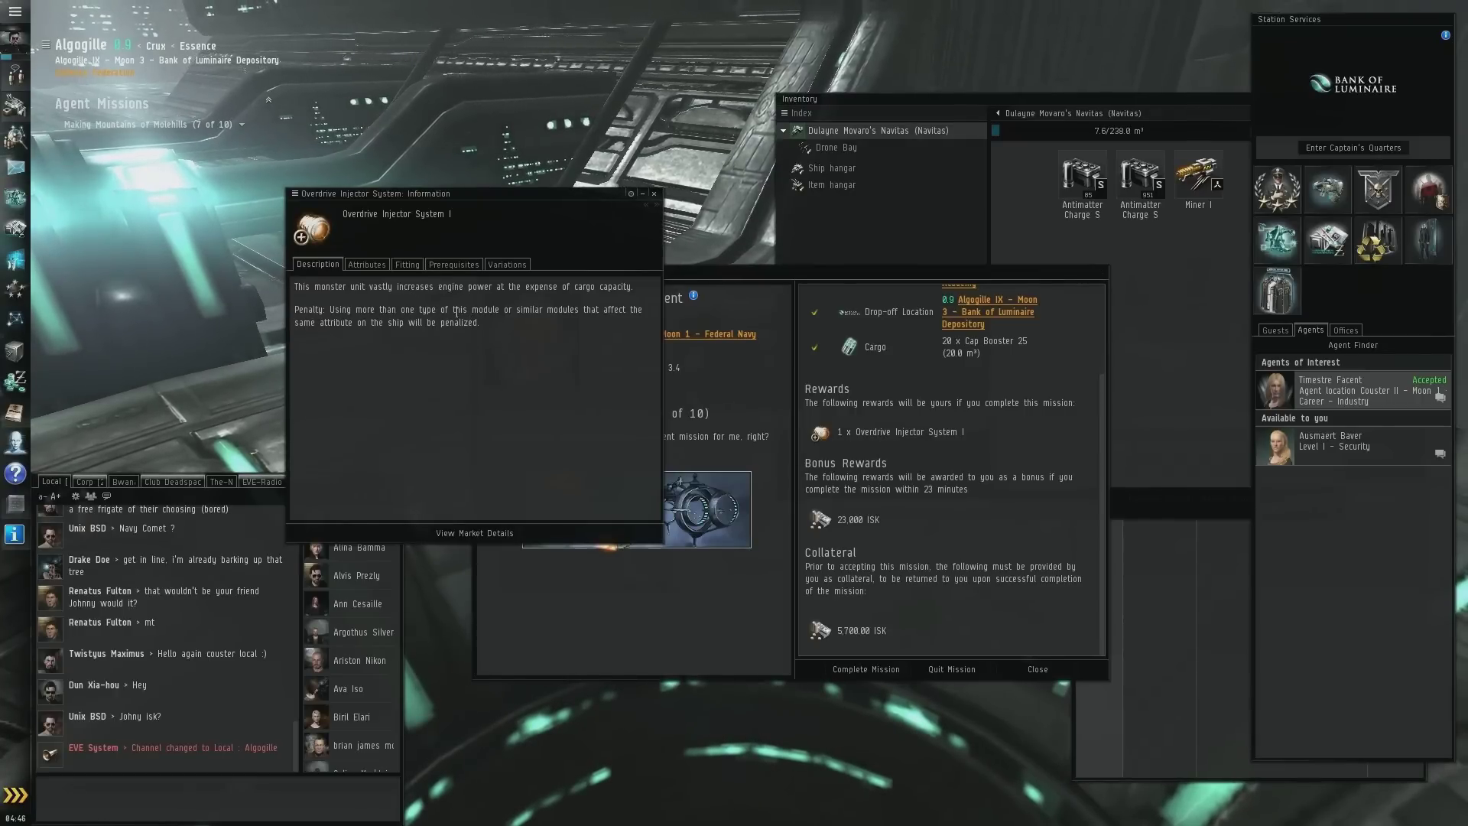
{"action": "left_click", "coordinate": [380, 270]}
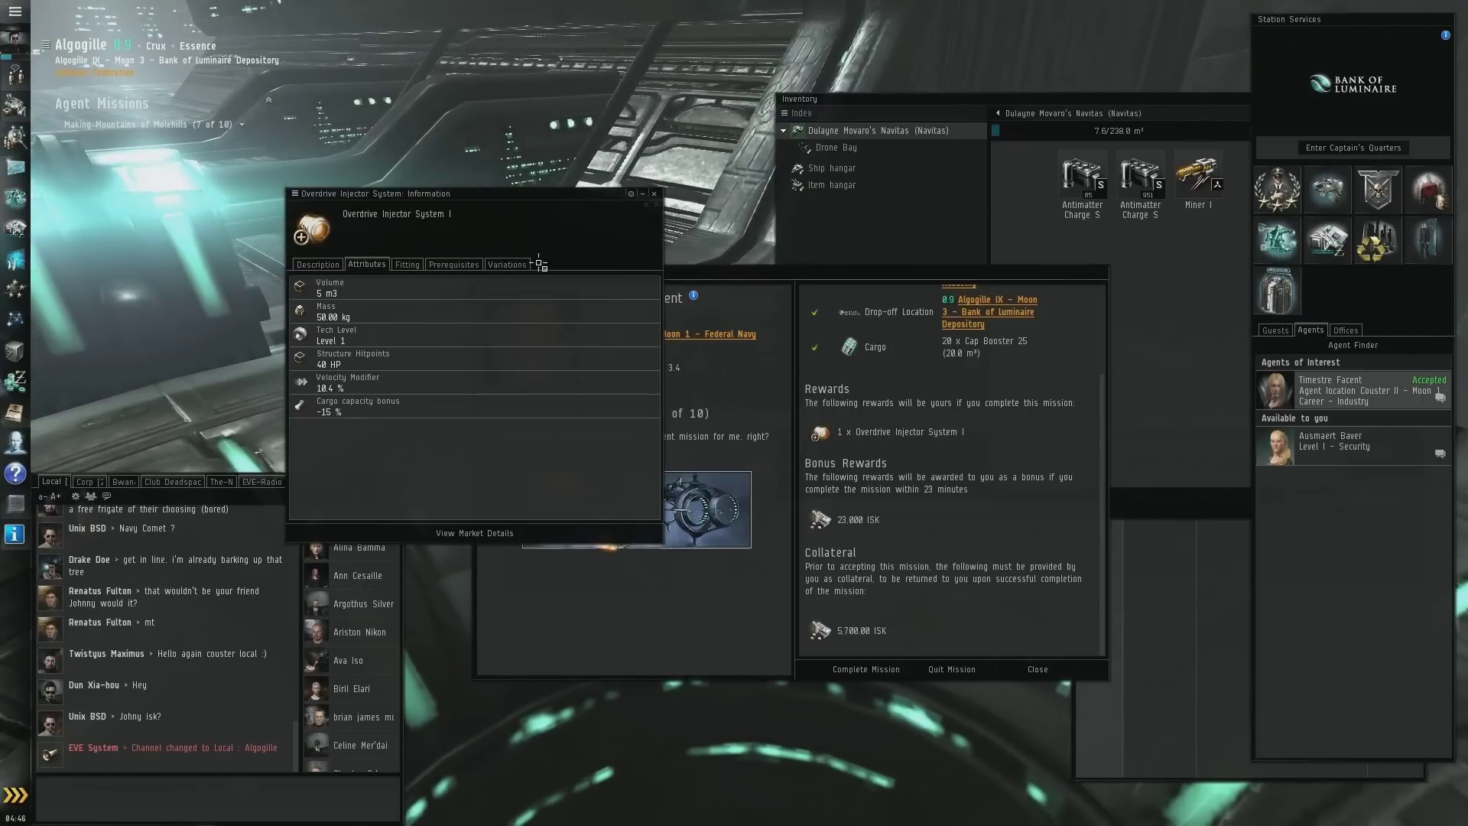
{"action": "key", "text": "alt+f"}
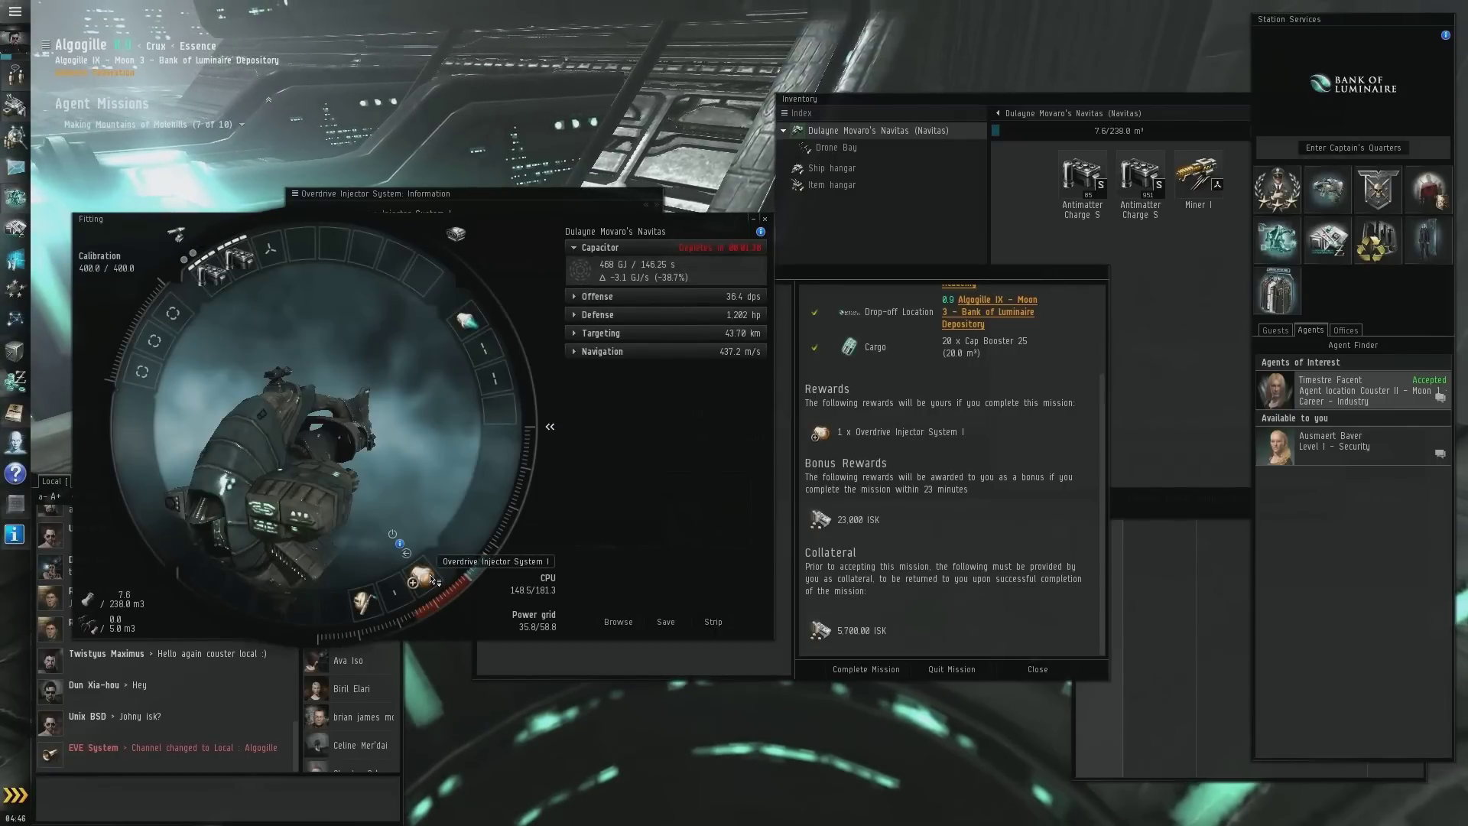
{"action": "key", "text": "alt+f"}
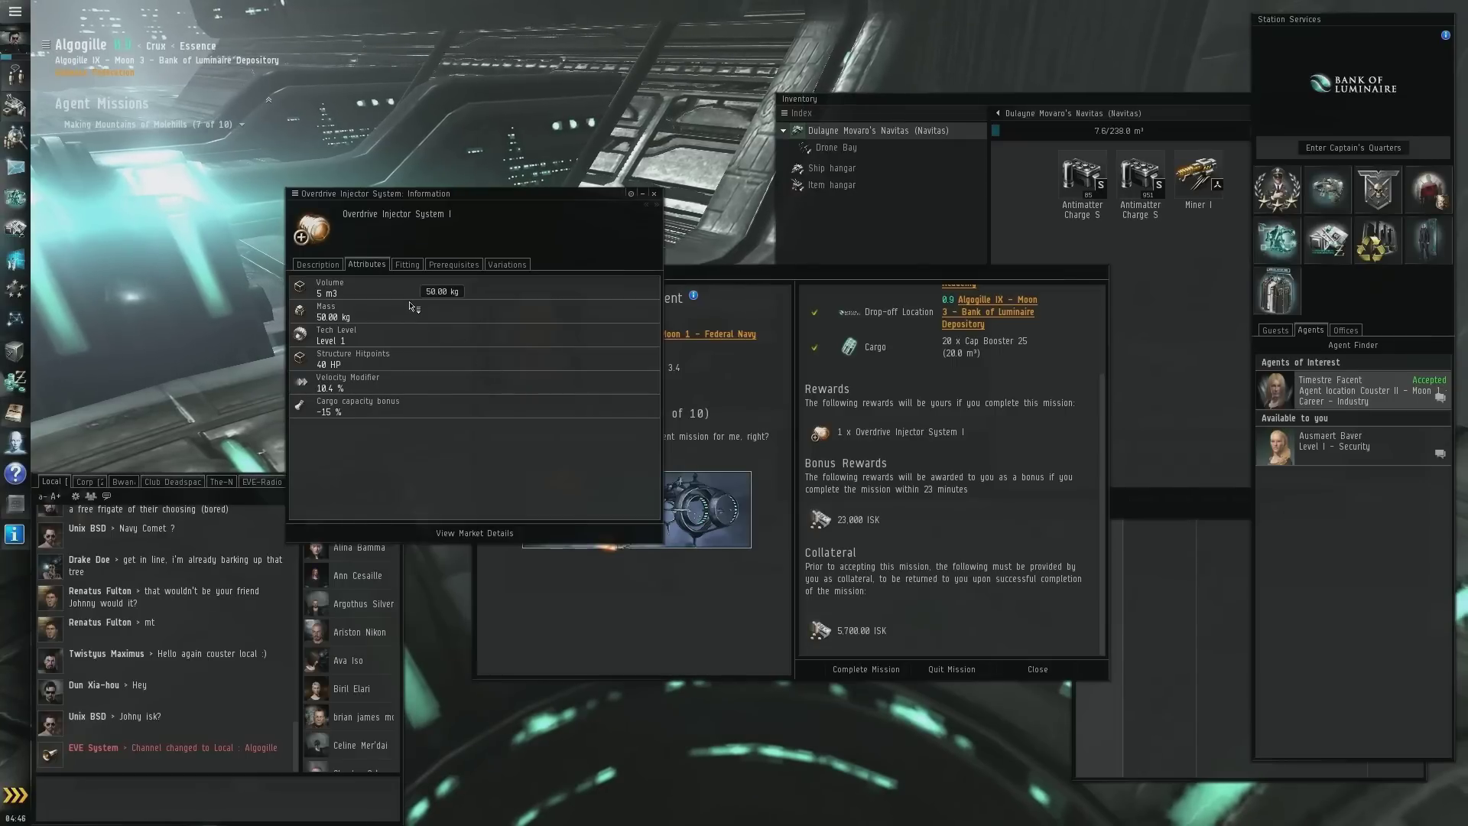
{"action": "left_click", "coordinate": [656, 194]}
{"action": "left_click", "coordinate": [873, 670]}
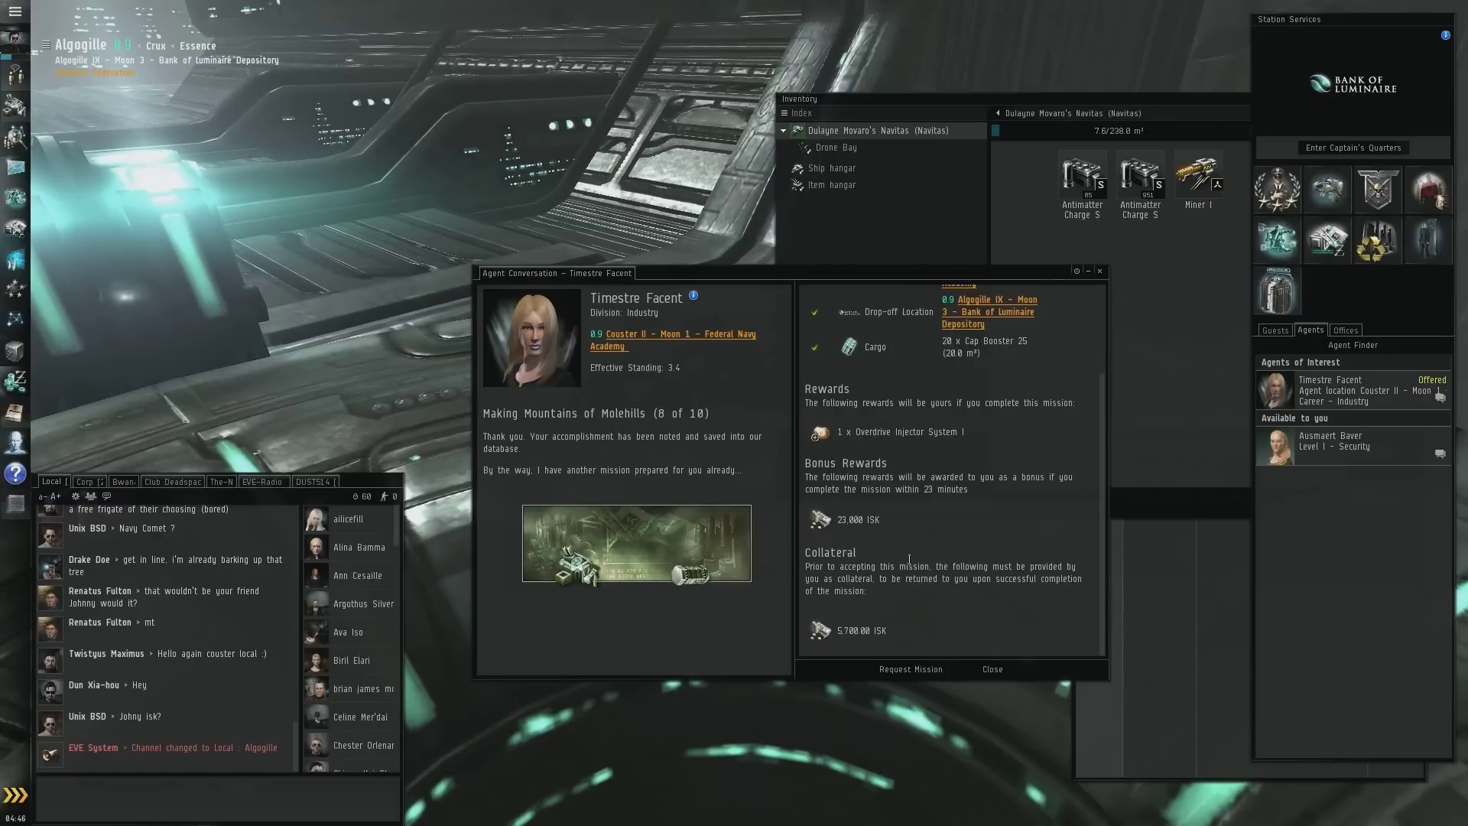
Request mission 8, close the conversation, and undock to head back to Couster
{"action": "left_click", "coordinate": [933, 670]}
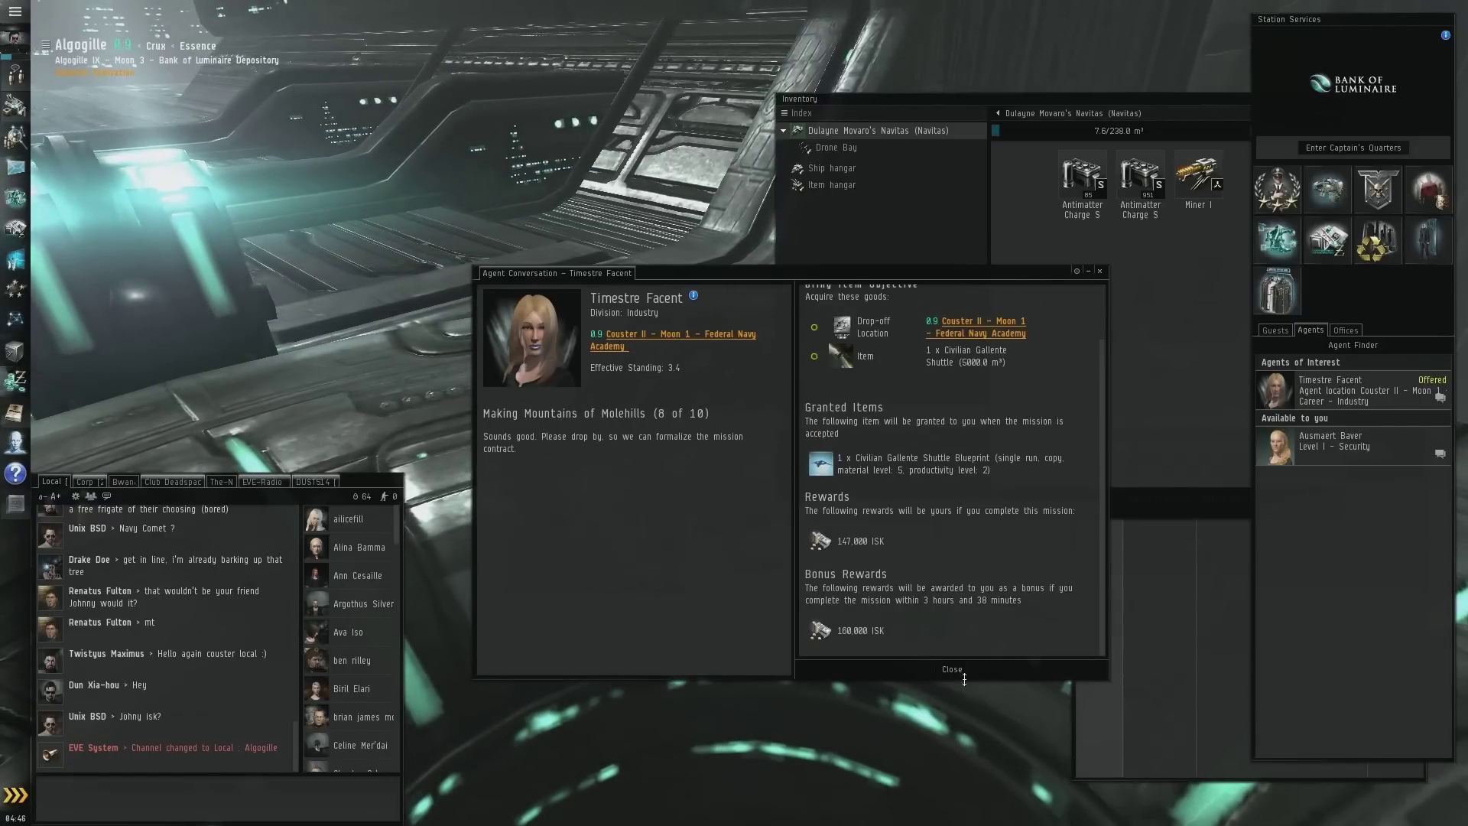
{"action": "left_click", "coordinate": [952, 670]}
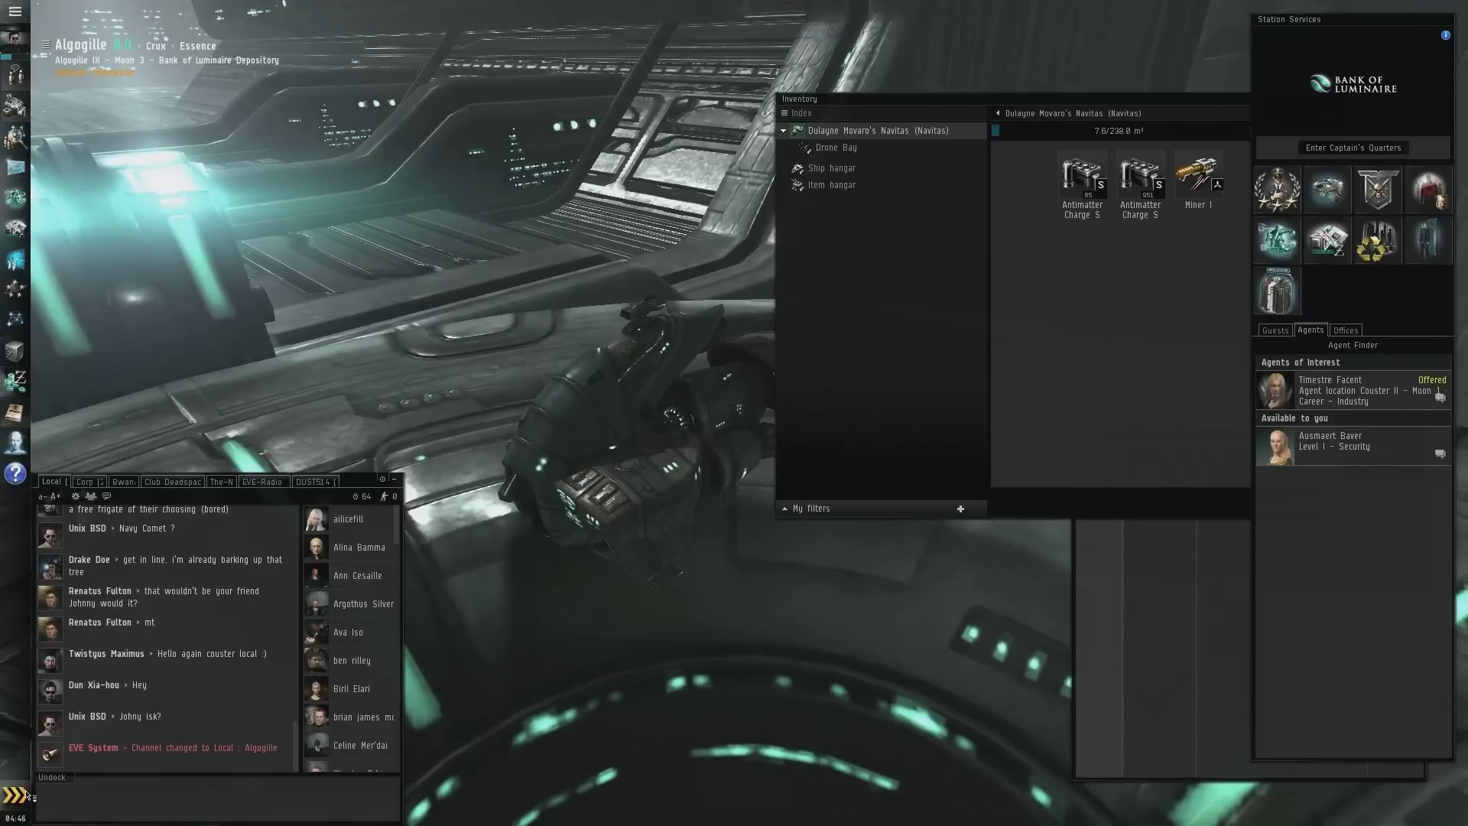
{"action": "left_click", "coordinate": [16, 794]}
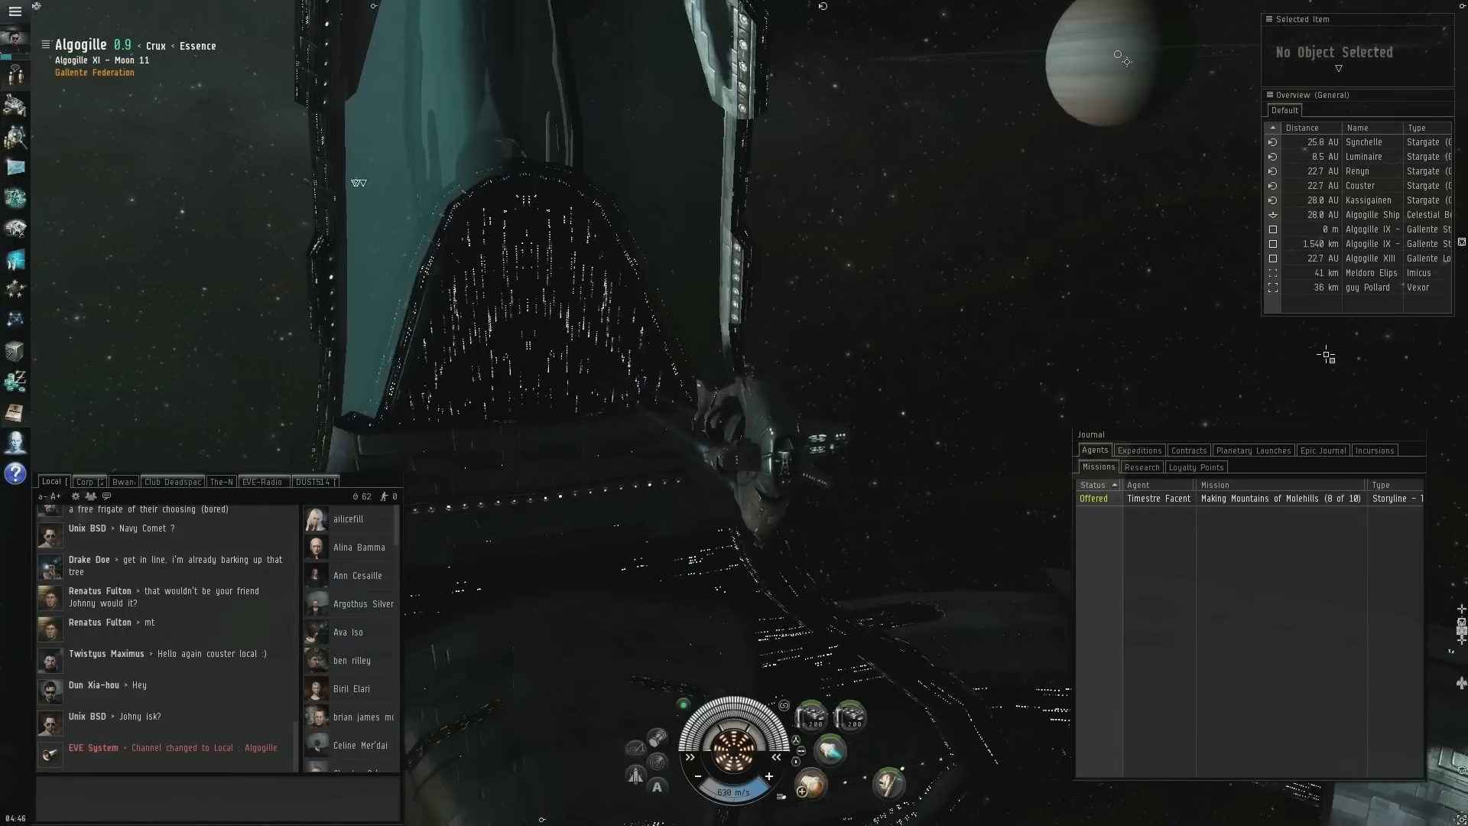
{"action": "right_click", "coordinate": [1281, 499]}
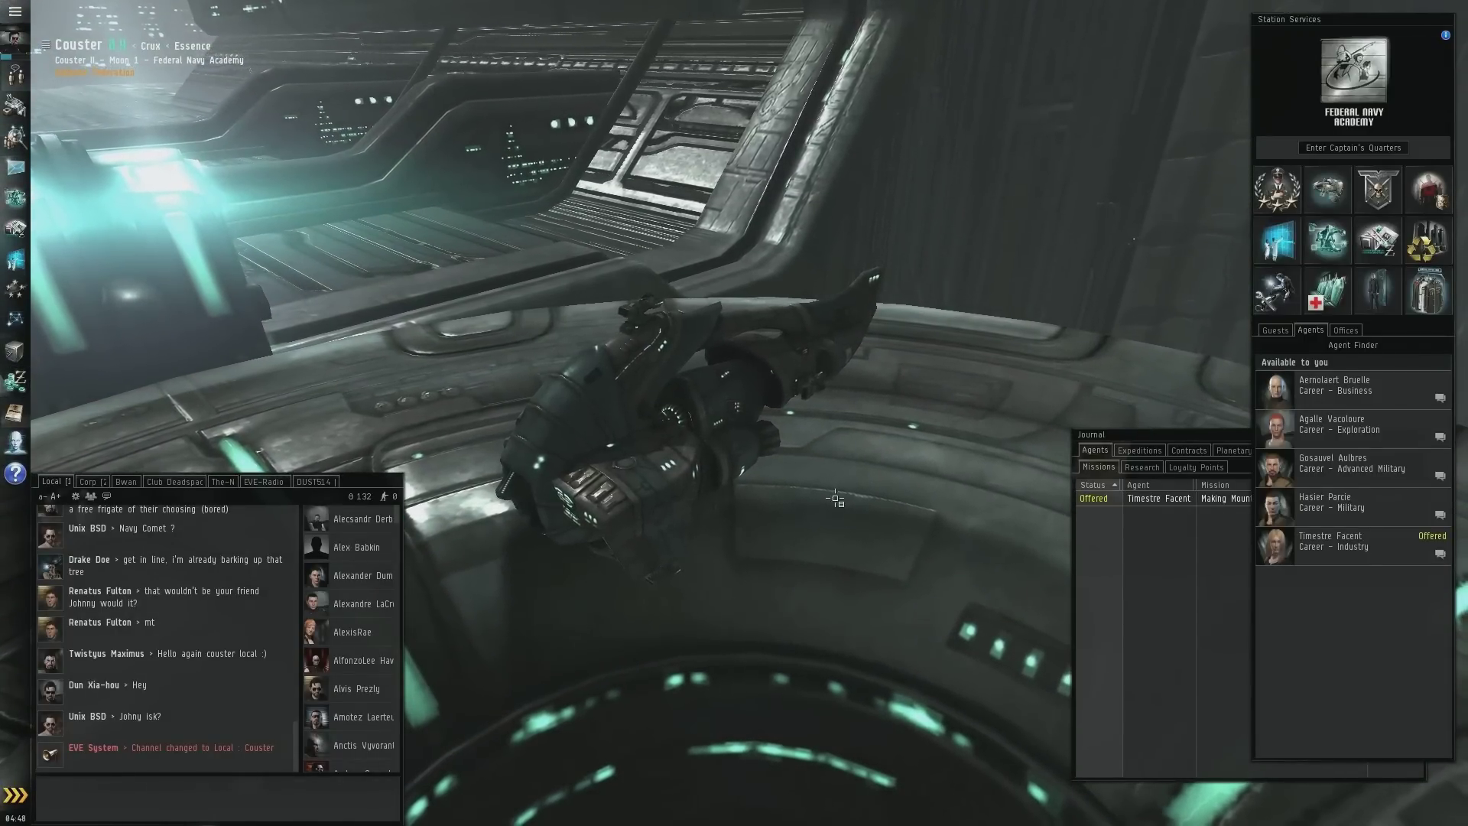
Reopen Timestre Facent's conversation and review mission 8's 3h 38m bonus deadline
{"action": "right_click", "coordinate": [1345, 559]}
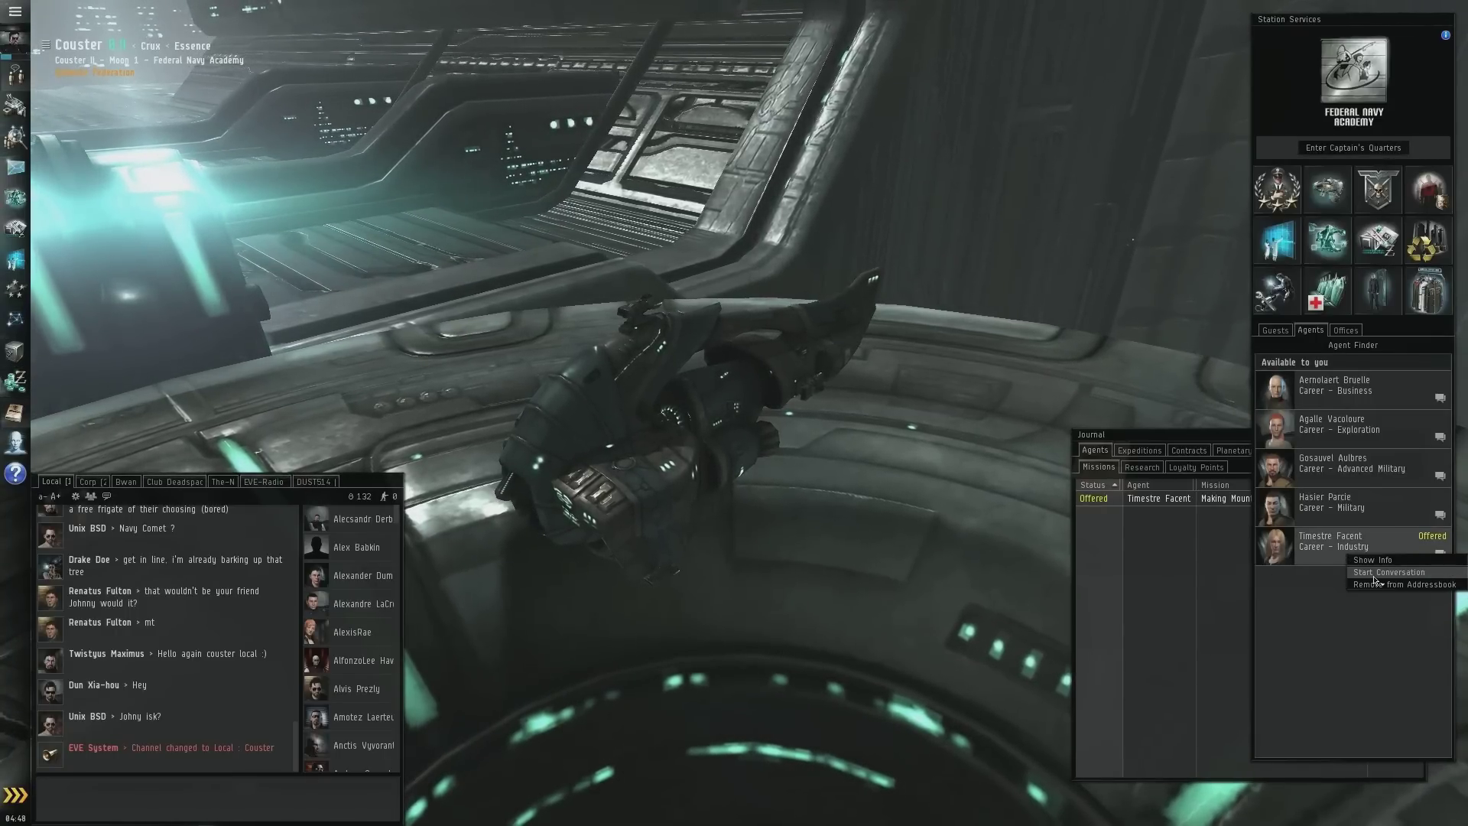
{"action": "left_click", "coordinate": [1376, 574]}
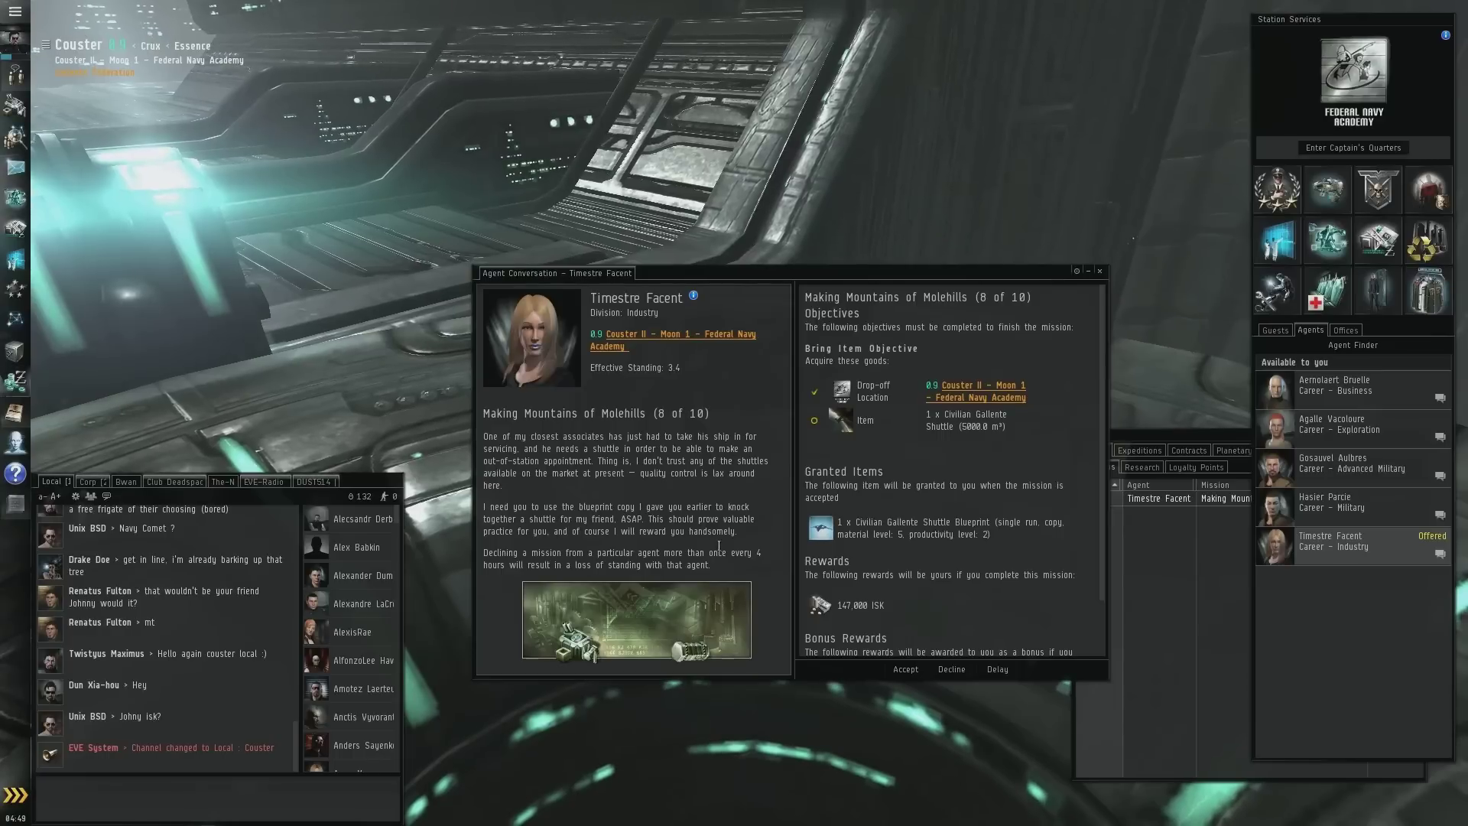
{"action": "scroll", "coordinate": [890, 565], "scroll_direction": "down", "scroll_amount": 2}
{"action": "scroll", "coordinate": [1018, 534], "scroll_direction": "up", "scroll_amount": 2}
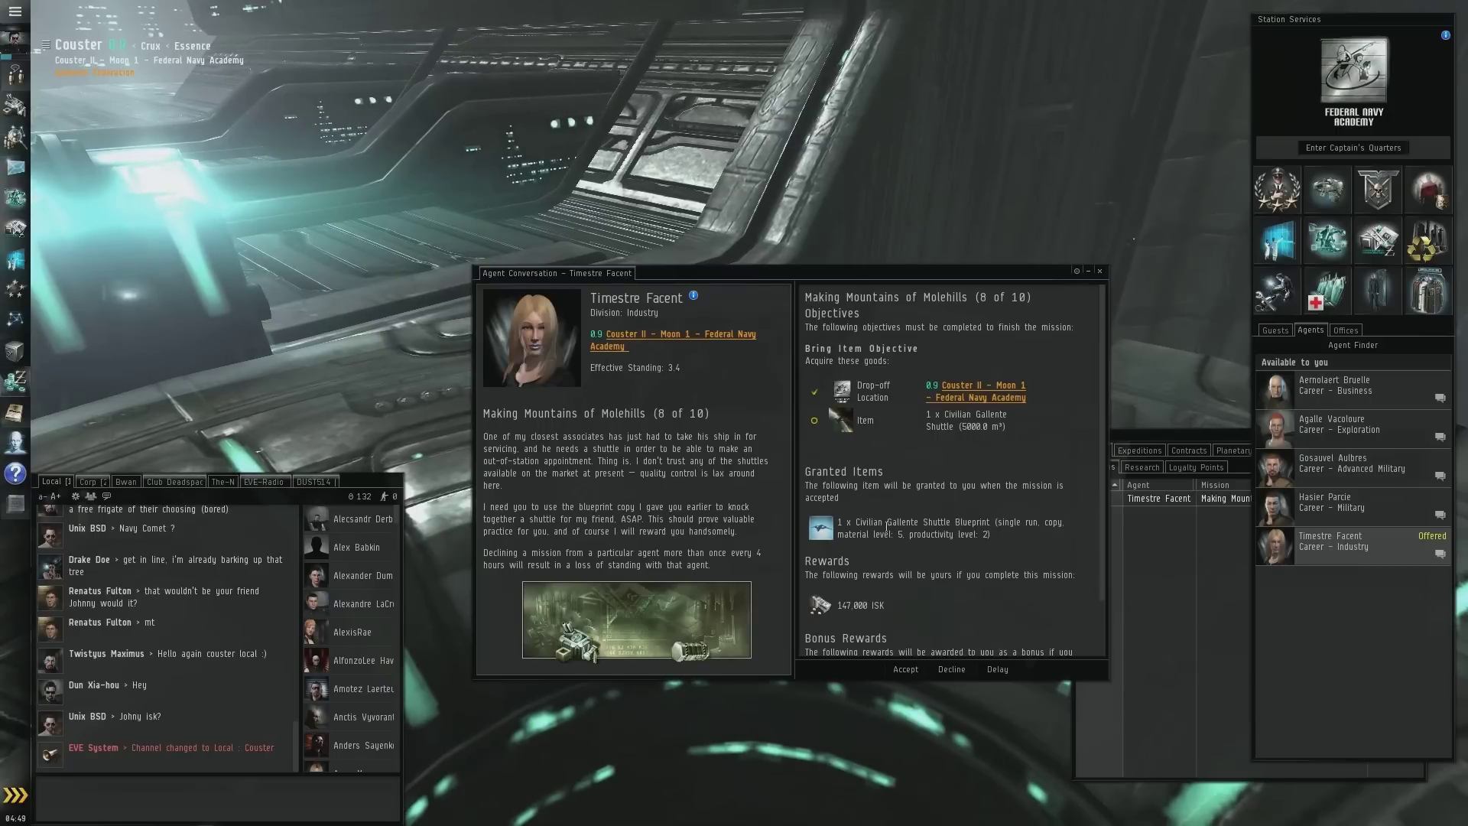
{"action": "scroll", "coordinate": [871, 525], "scroll_direction": "down", "scroll_amount": 1}
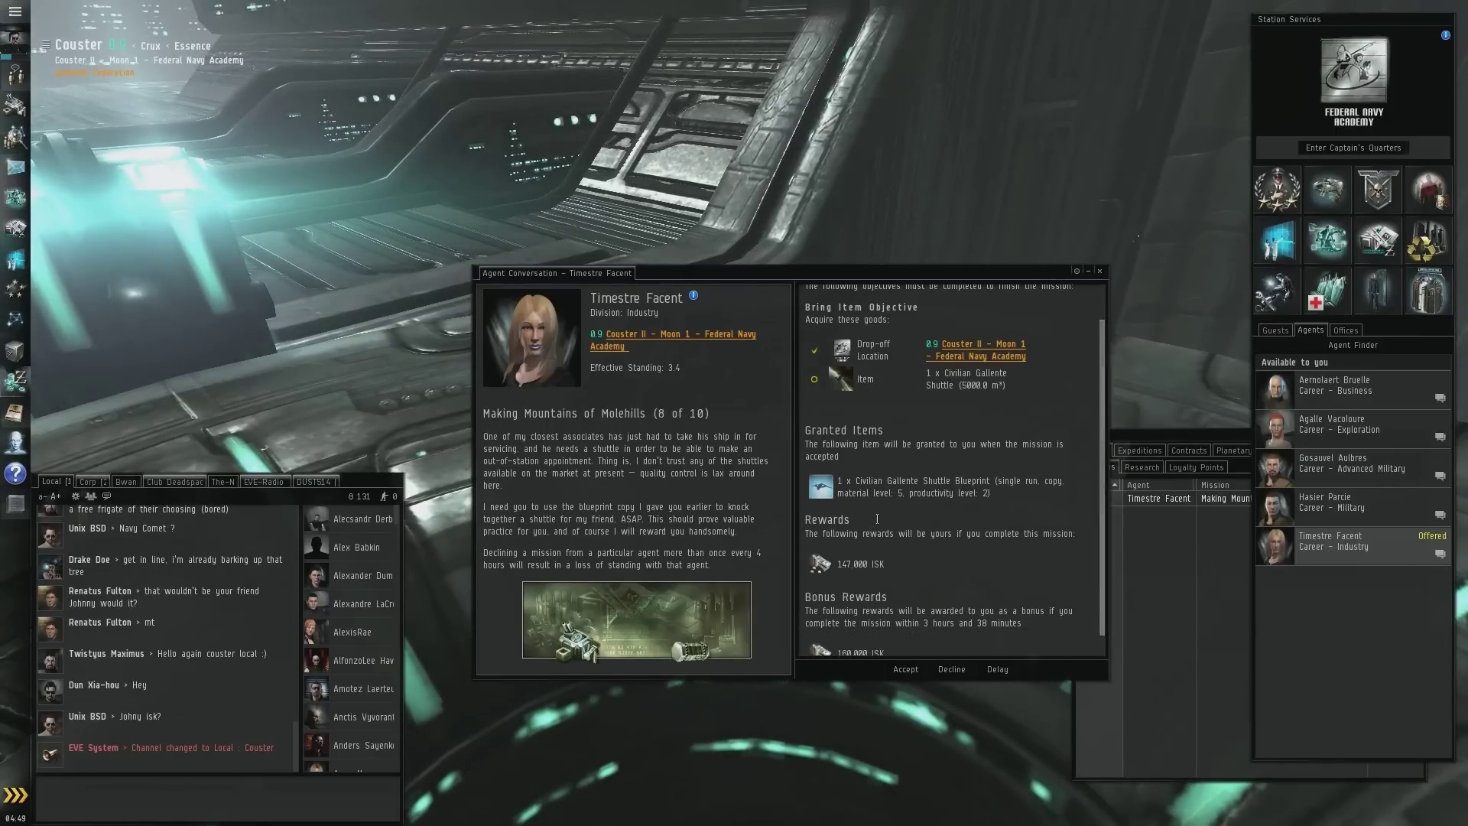
{"action": "scroll", "coordinate": [875, 516], "scroll_direction": "down", "scroll_amount": 1}
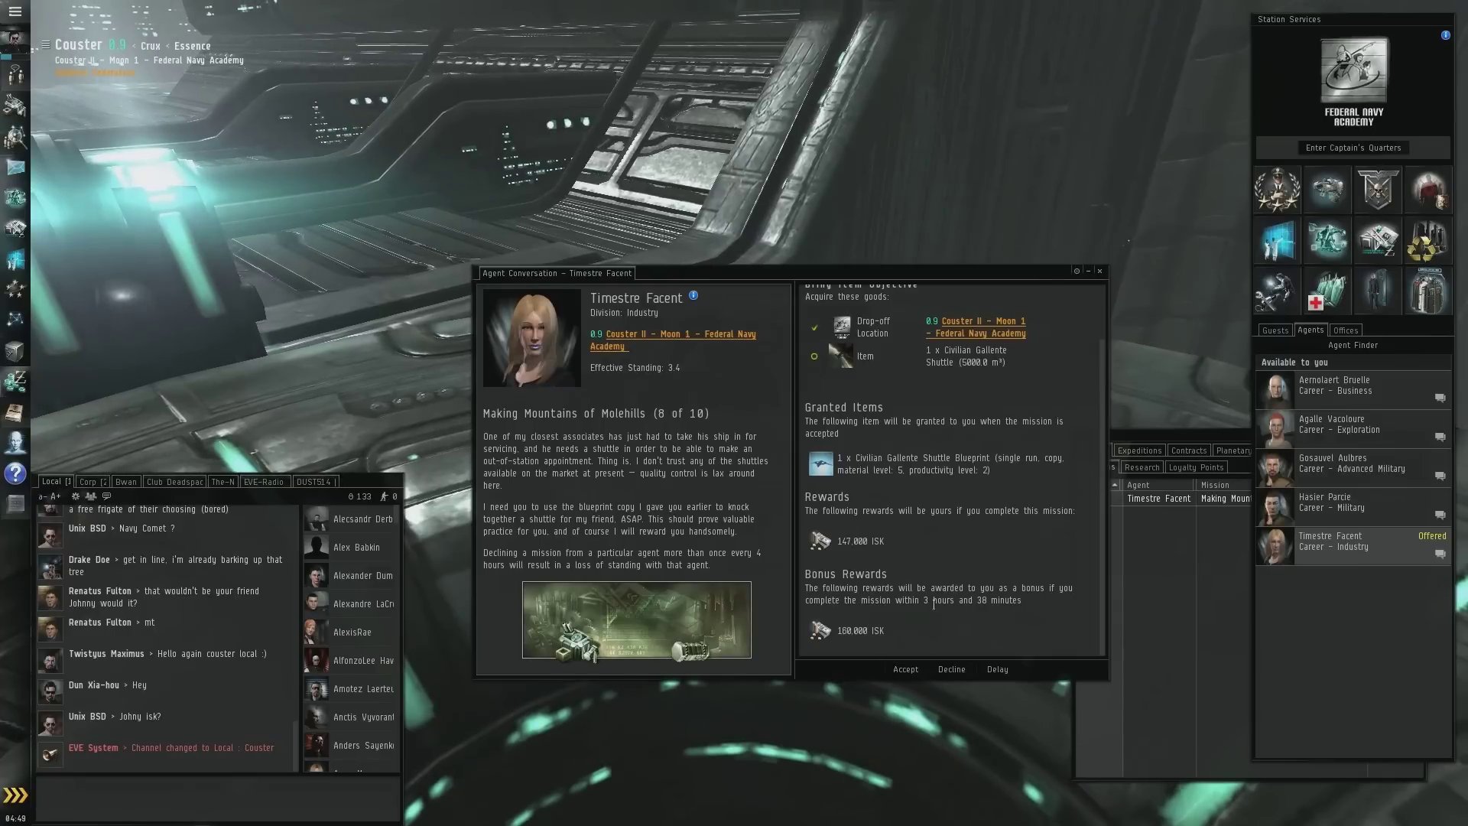
{"action": "left_click_drag", "start_coordinate": [922, 604], "coordinate": [993, 601]}
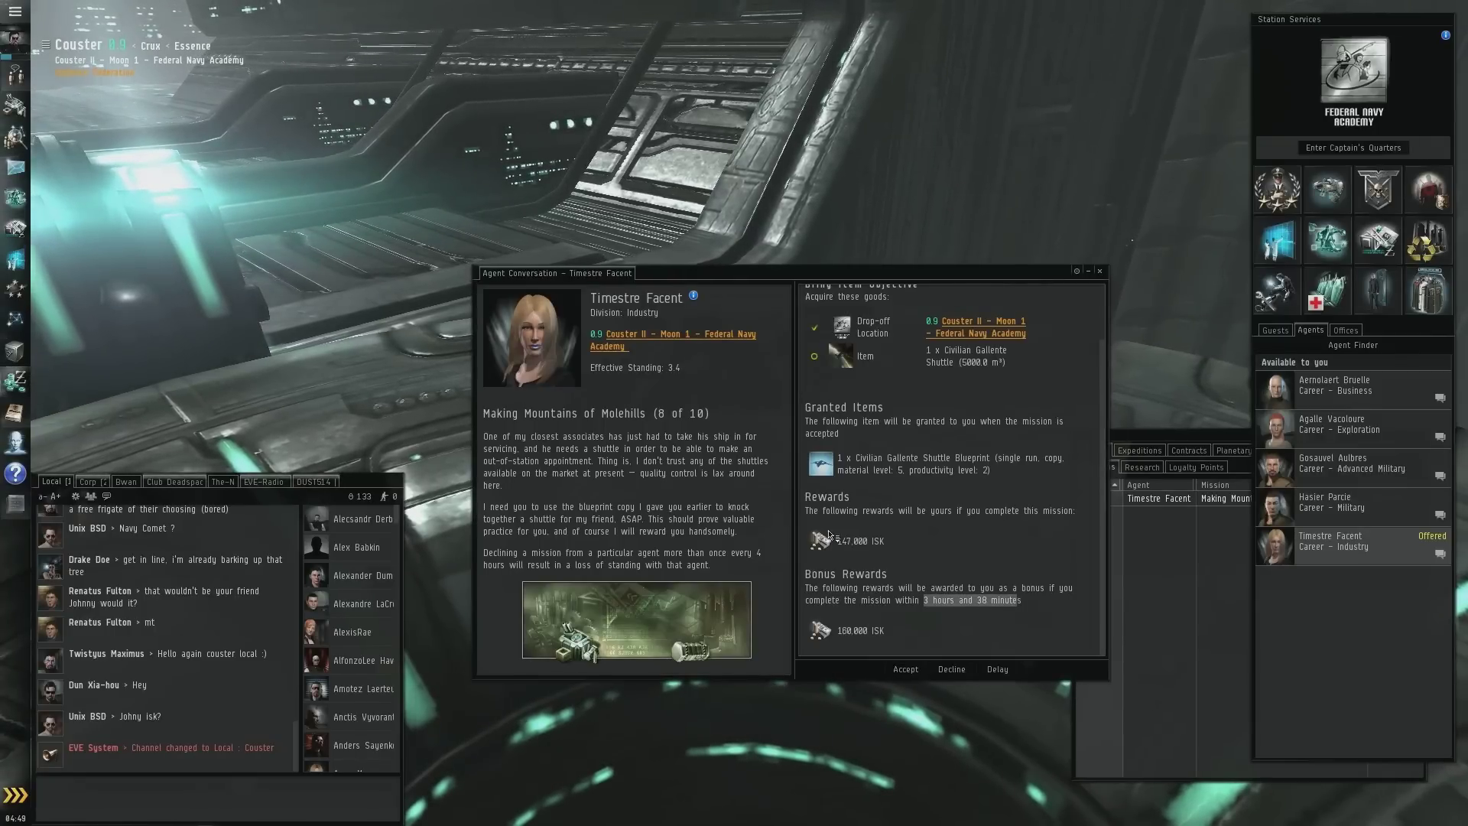
Try accepting mission 8, decline at the cargo capacity warning, and delay it
{"action": "left_click", "coordinate": [905, 669]}
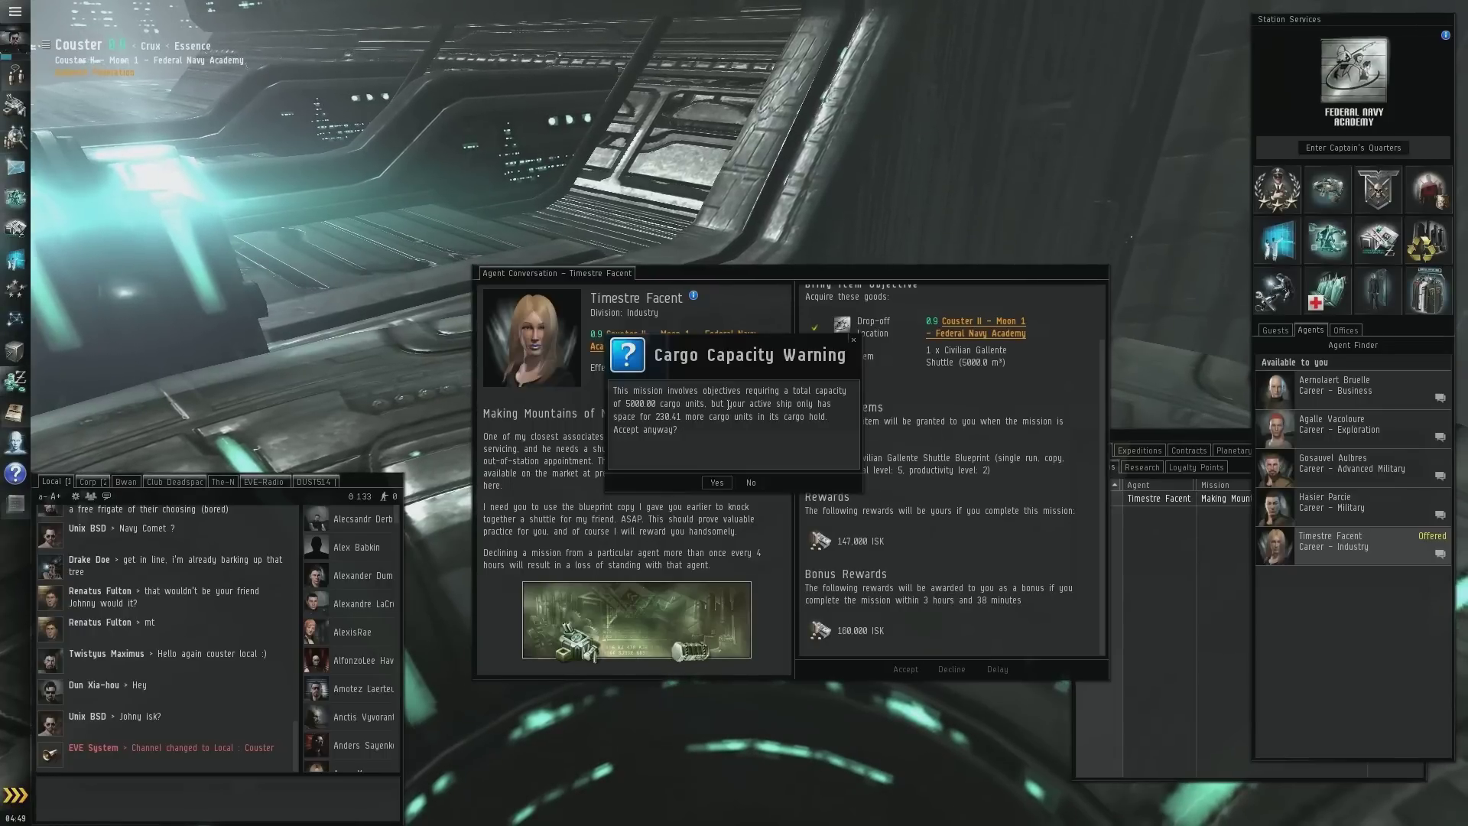
{"action": "left_click_drag", "start_coordinate": [730, 343], "coordinate": [545, 339]}
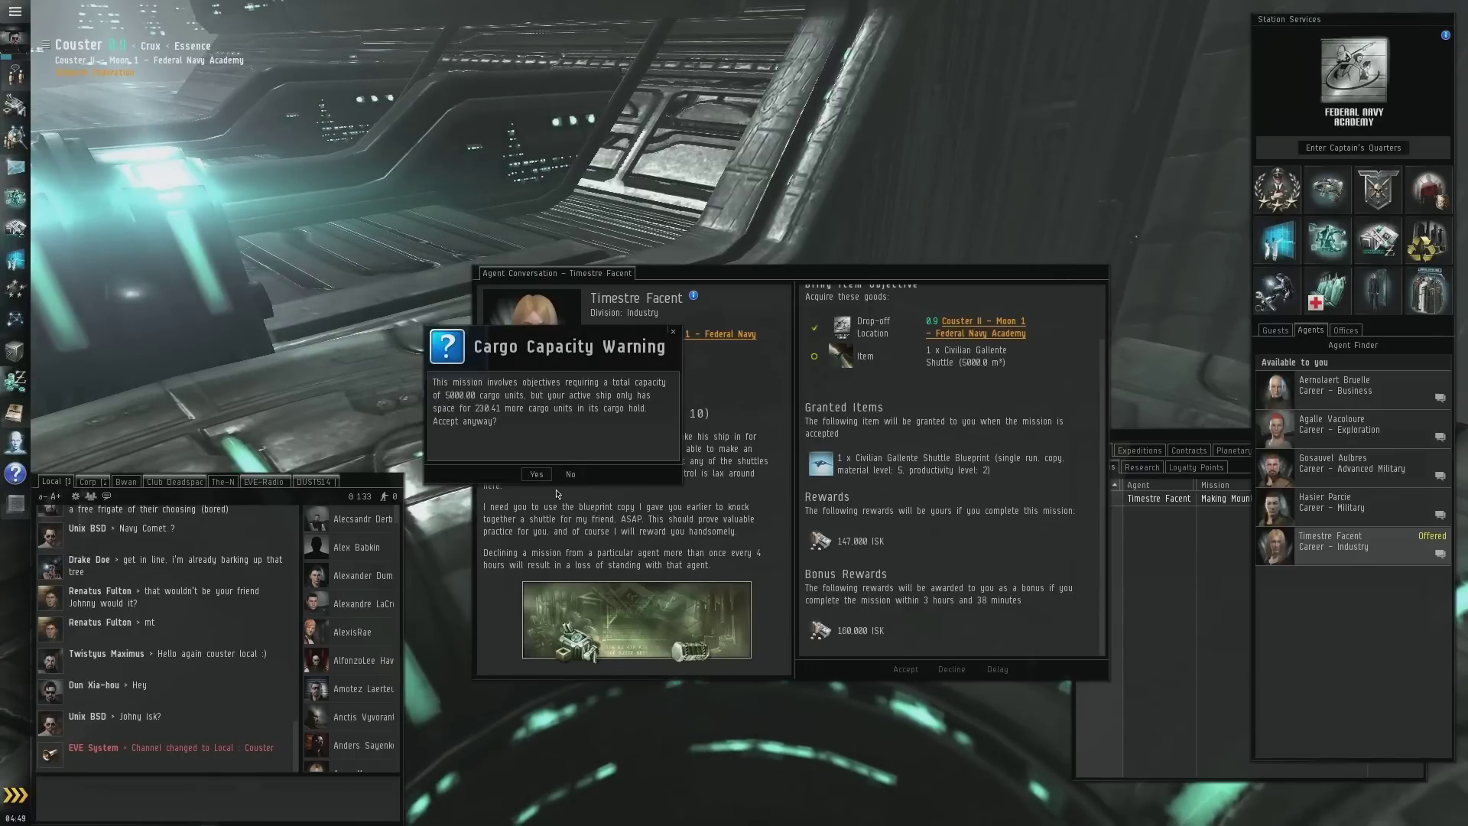
{"action": "left_click", "coordinate": [576, 476]}
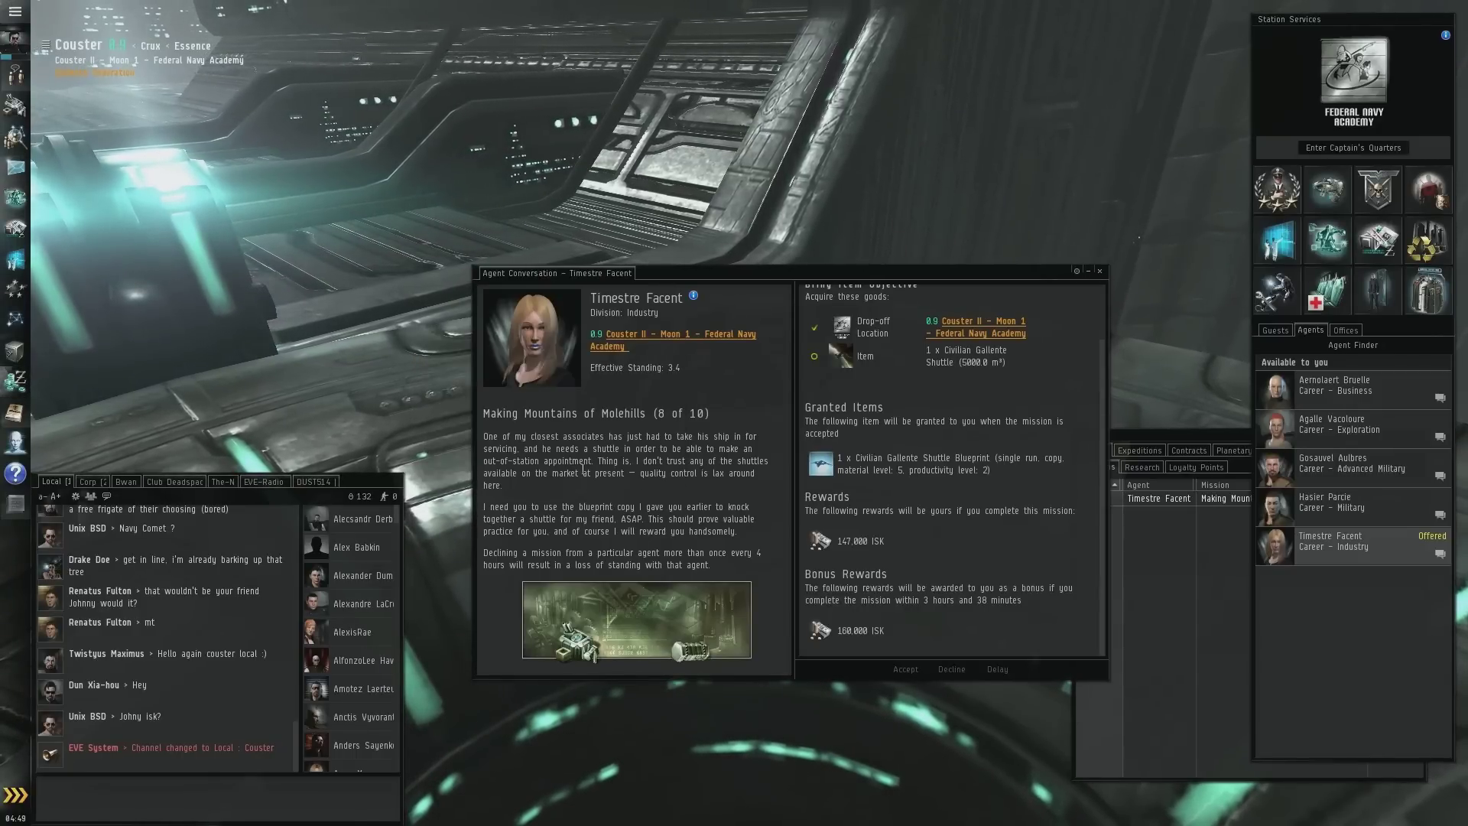
{"action": "left_click", "coordinate": [997, 669]}
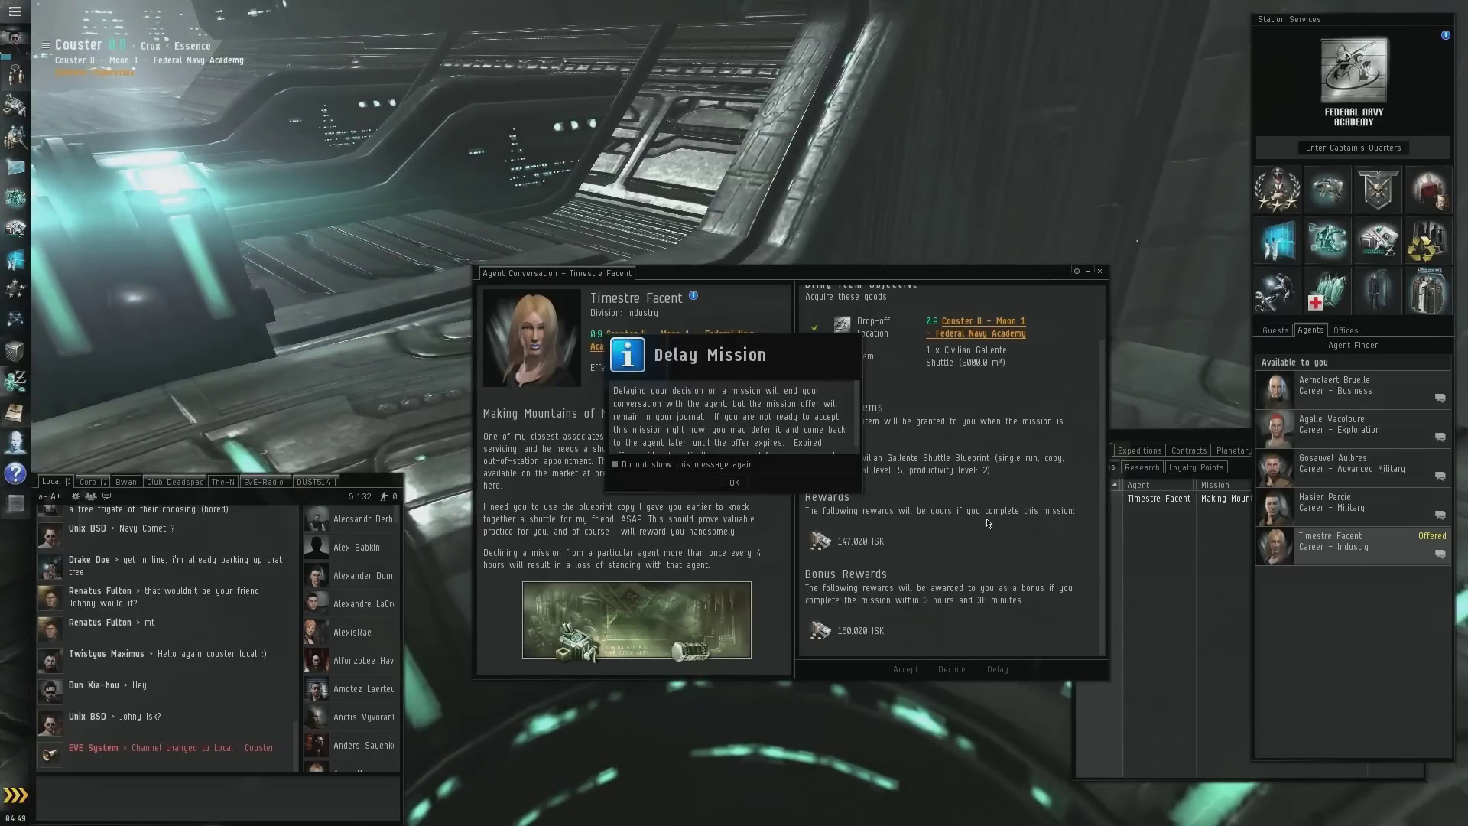
{"action": "left_click", "coordinate": [743, 482]}
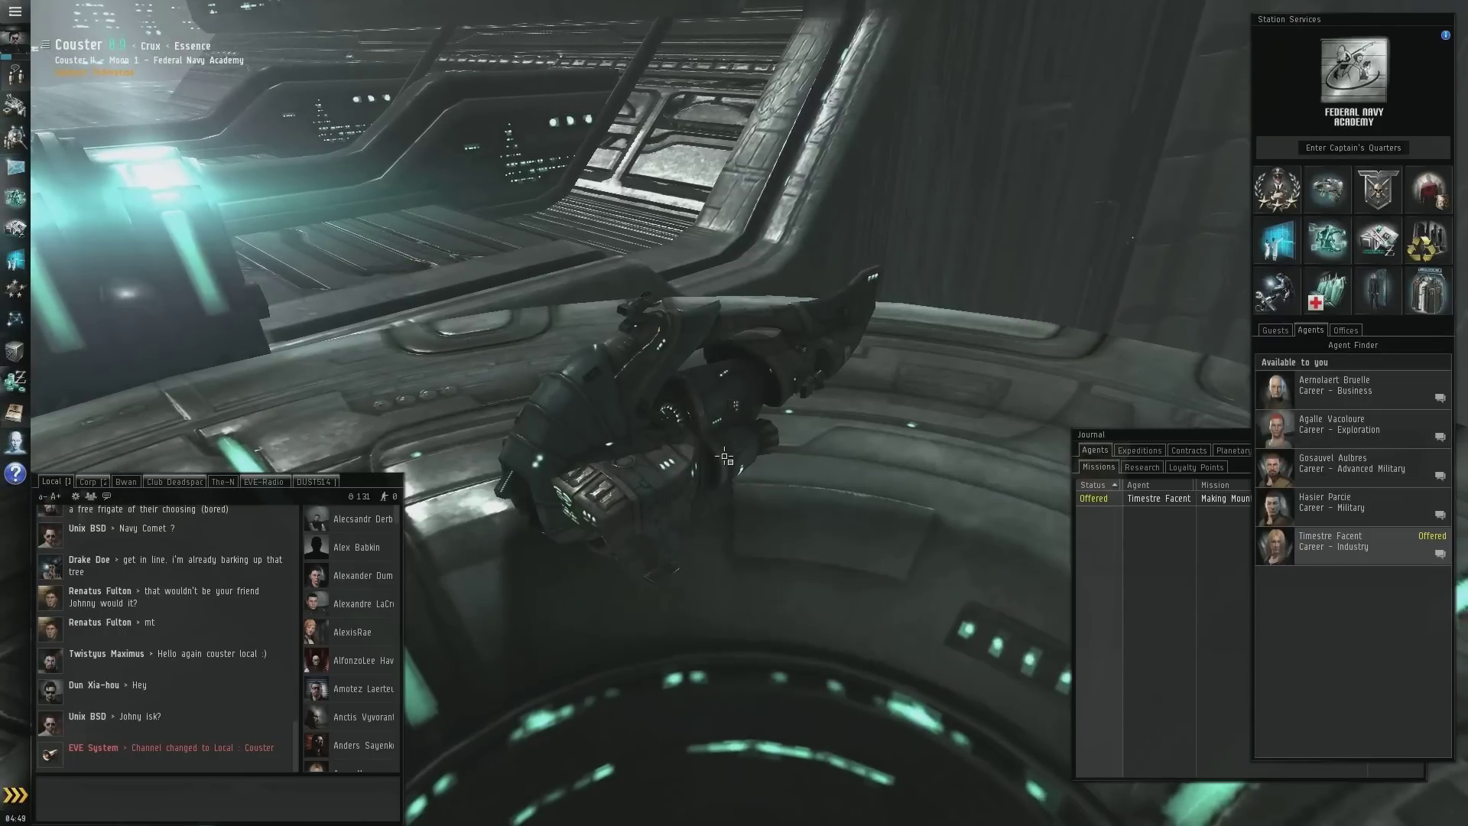
Open the fitting view, the inventory's ship hangar, and the character sheet's skill history
{"action": "key", "text": "alt+f"}
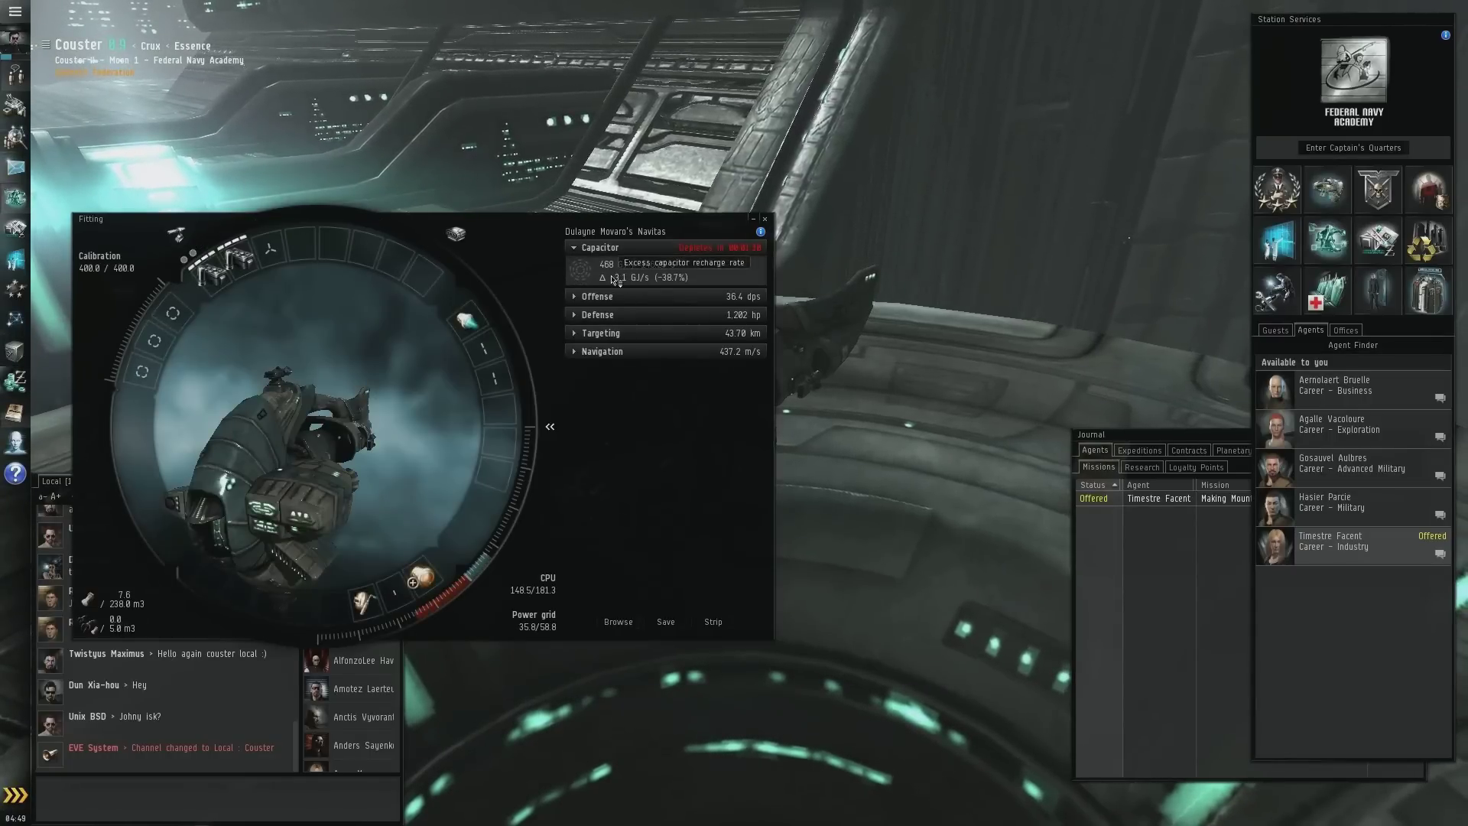
{"action": "key", "text": "alt+c"}
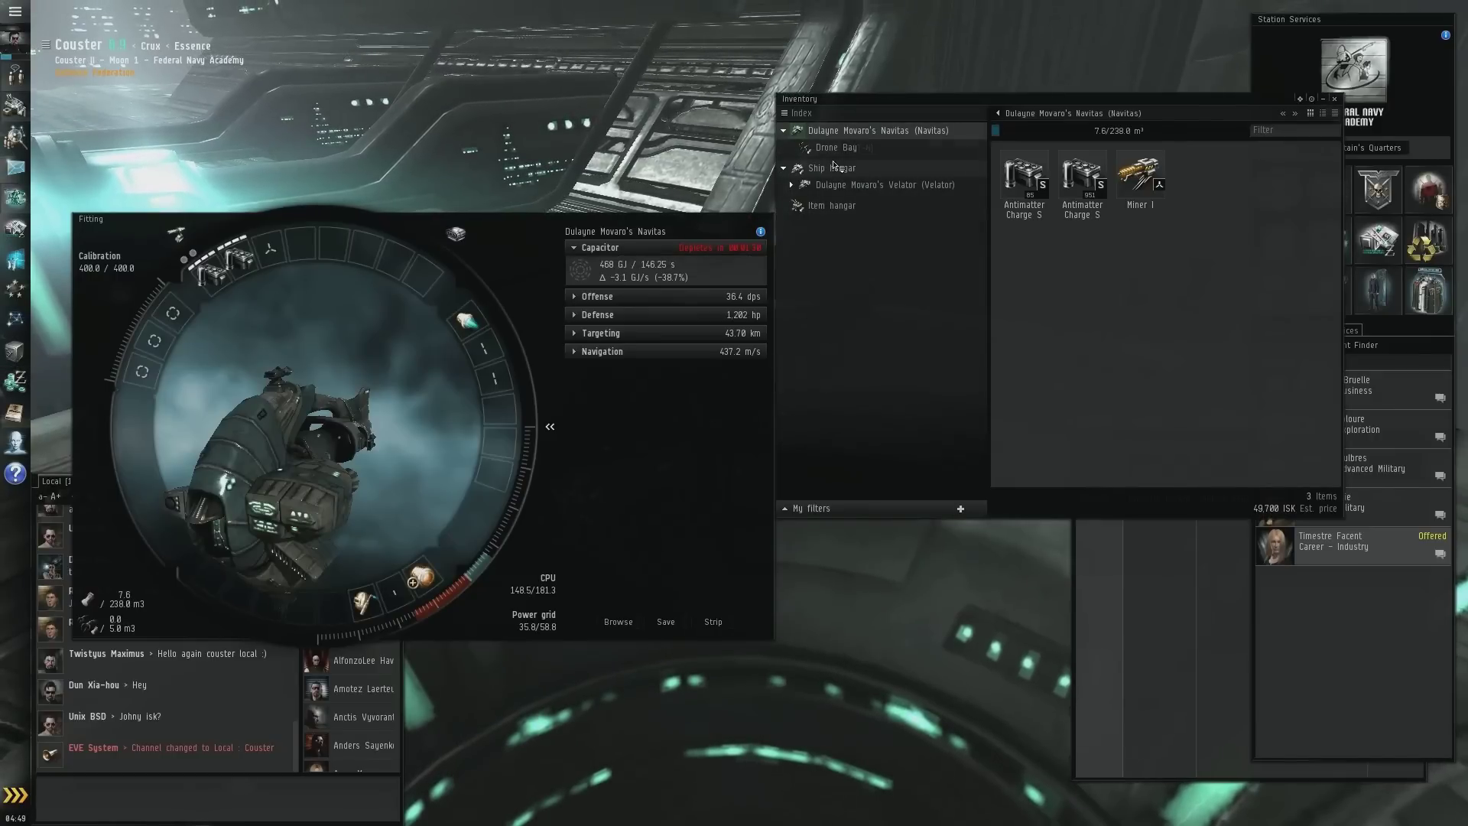
{"action": "left_click", "coordinate": [952, 169]}
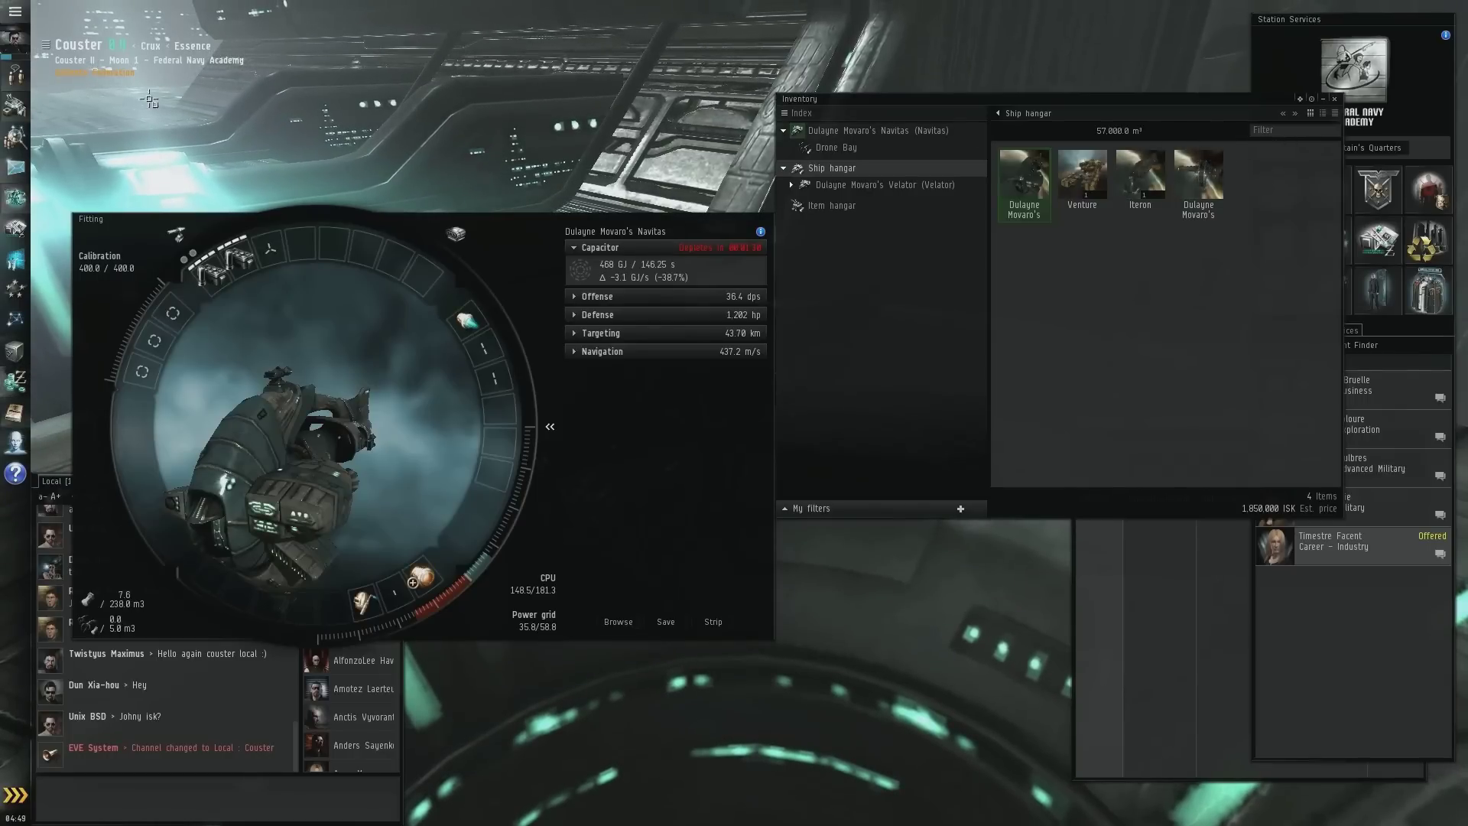
{"action": "left_click", "coordinate": [19, 43]}
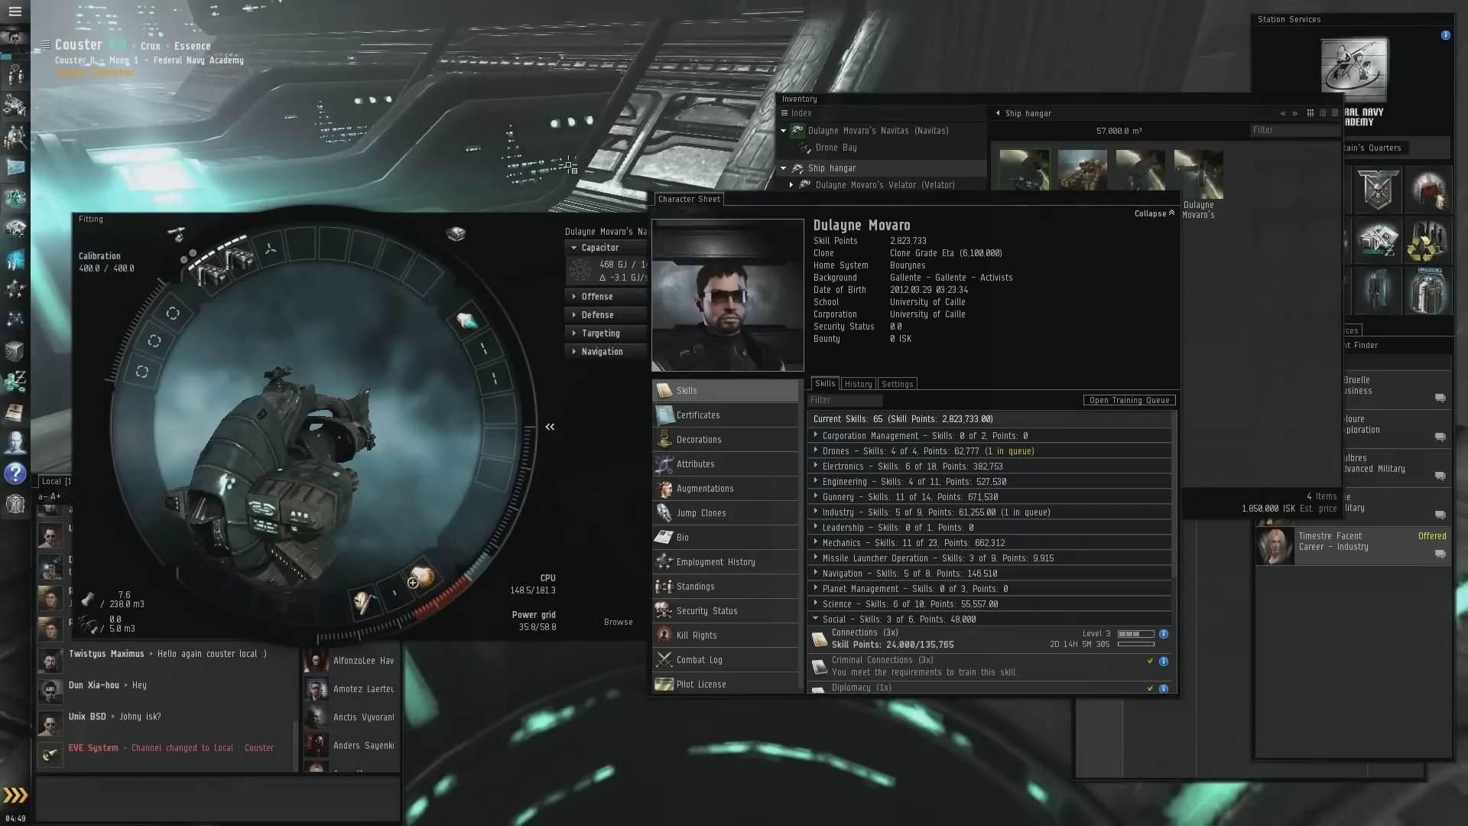
{"action": "left_click", "coordinate": [870, 387]}
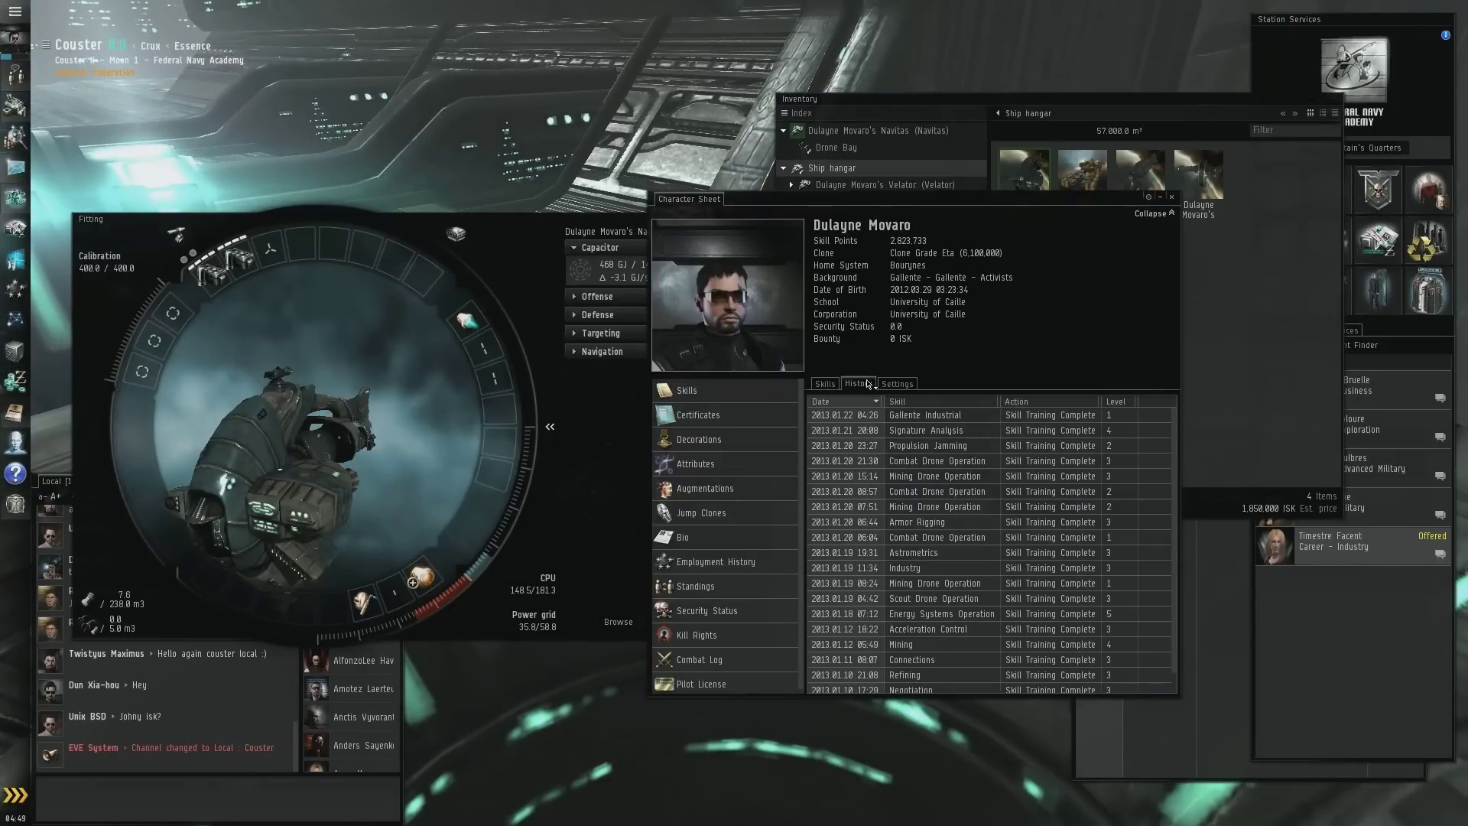
{"action": "left_click", "coordinate": [824, 384]}
Compare the Iteron's and Navitas's attributes through their Show Info windows
{"action": "left_click", "coordinate": [1141, 175]}
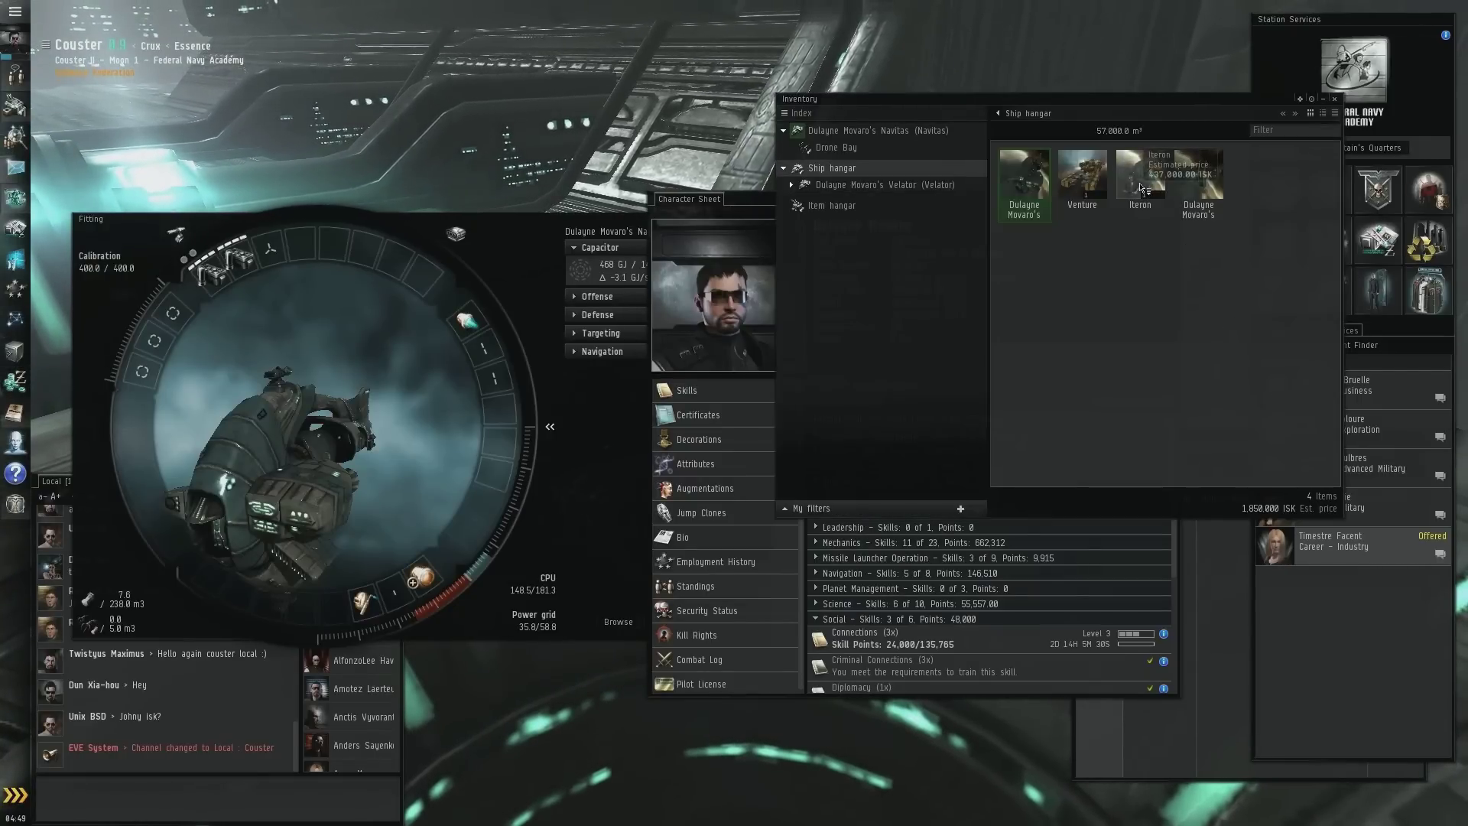
{"action": "right_click", "coordinate": [1151, 187]}
{"action": "left_click", "coordinate": [1170, 190]}
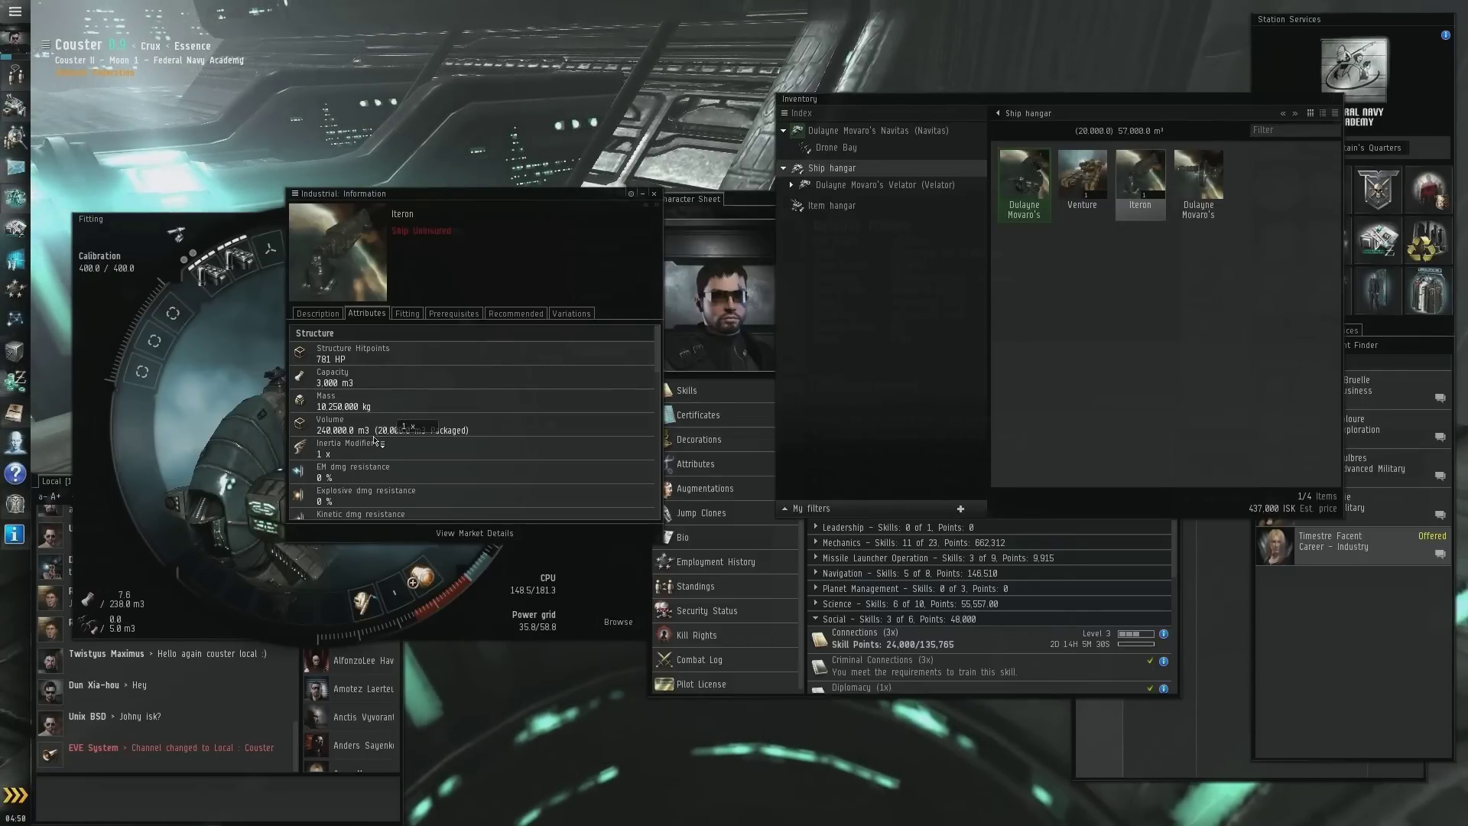
{"action": "mouse_move", "coordinate": [517, 411]}
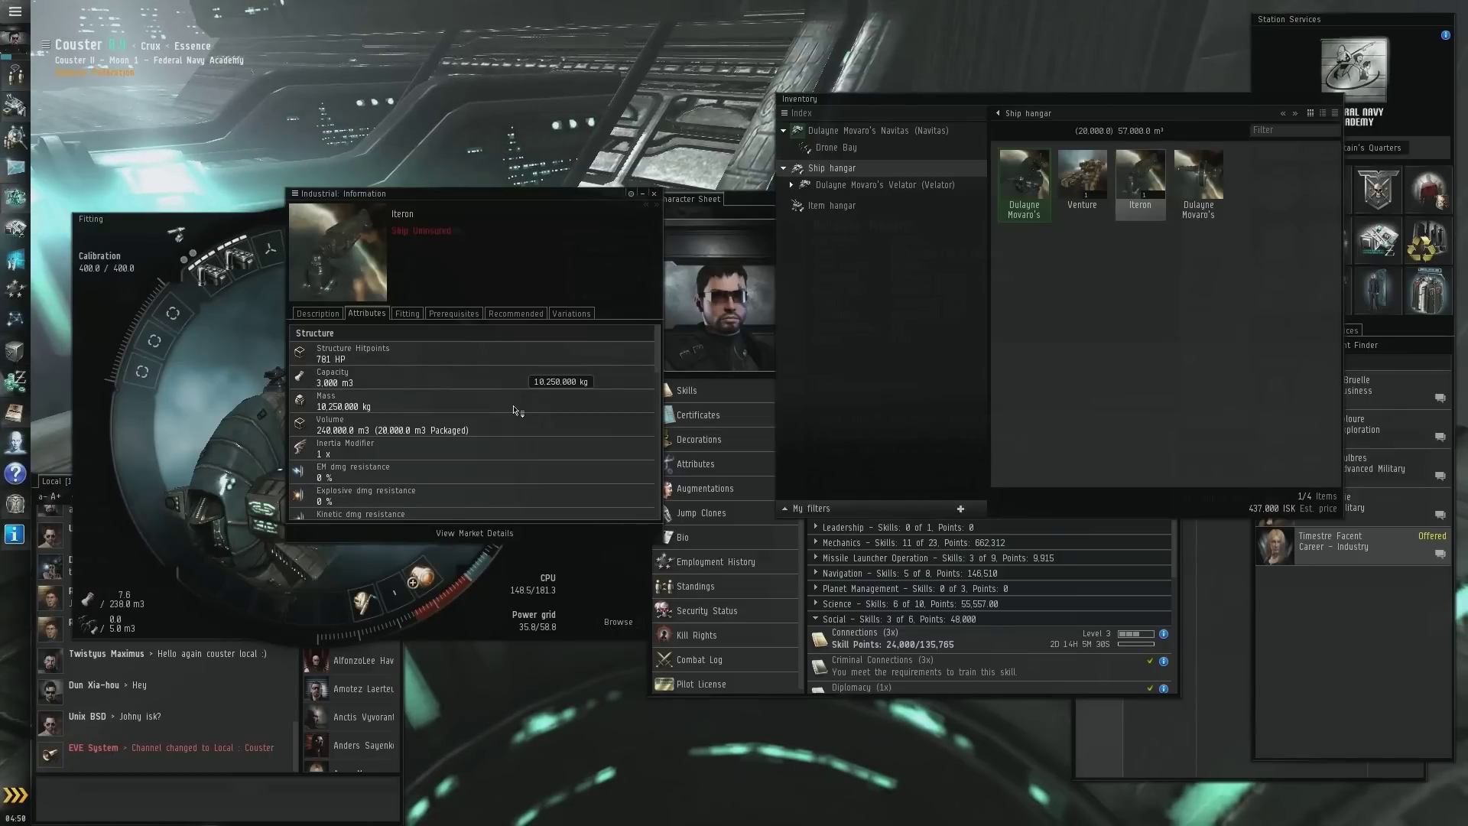
{"action": "right_click", "coordinate": [1036, 196]}
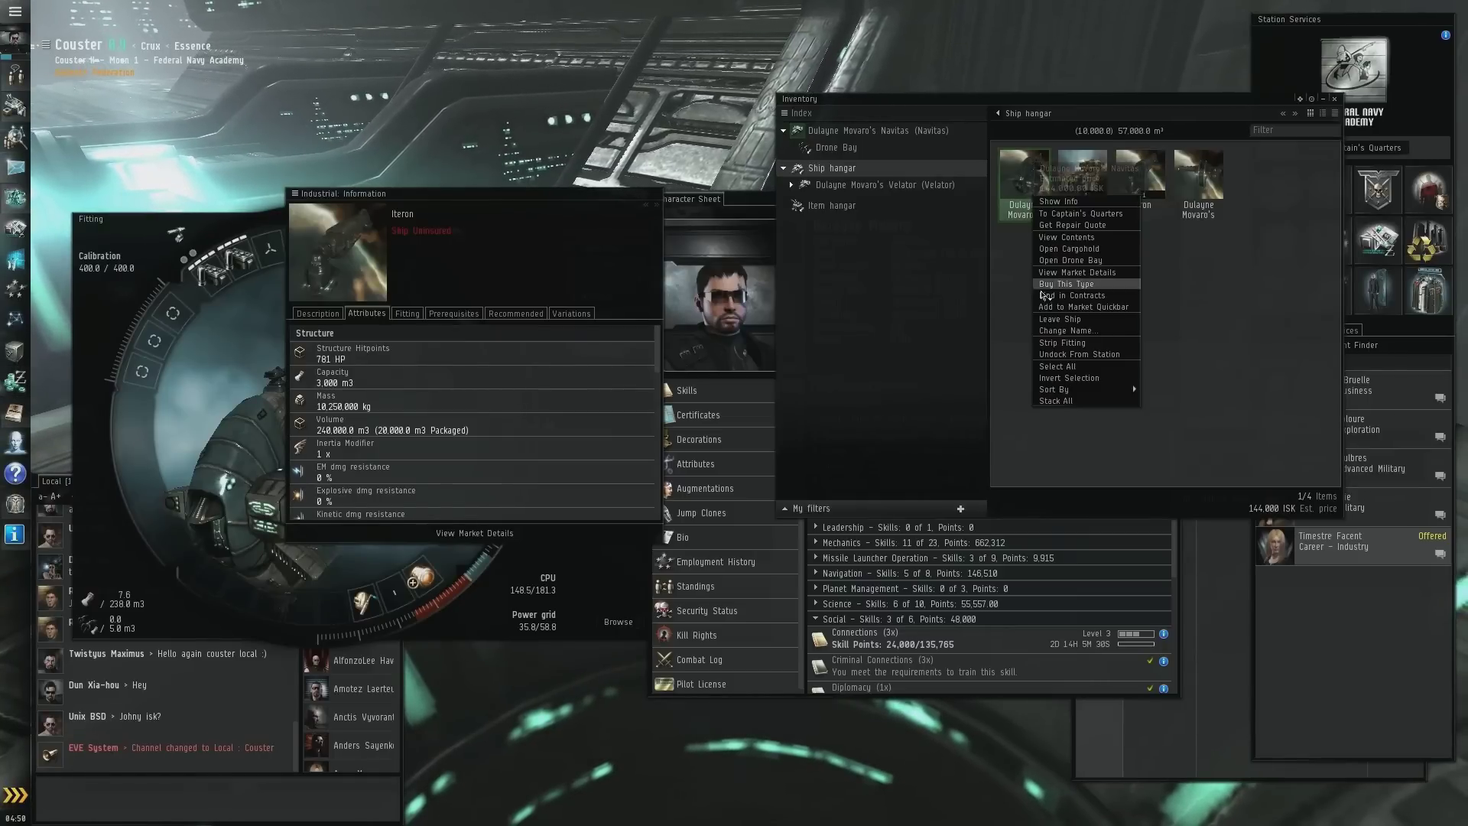
{"action": "left_click", "coordinate": [1058, 201]}
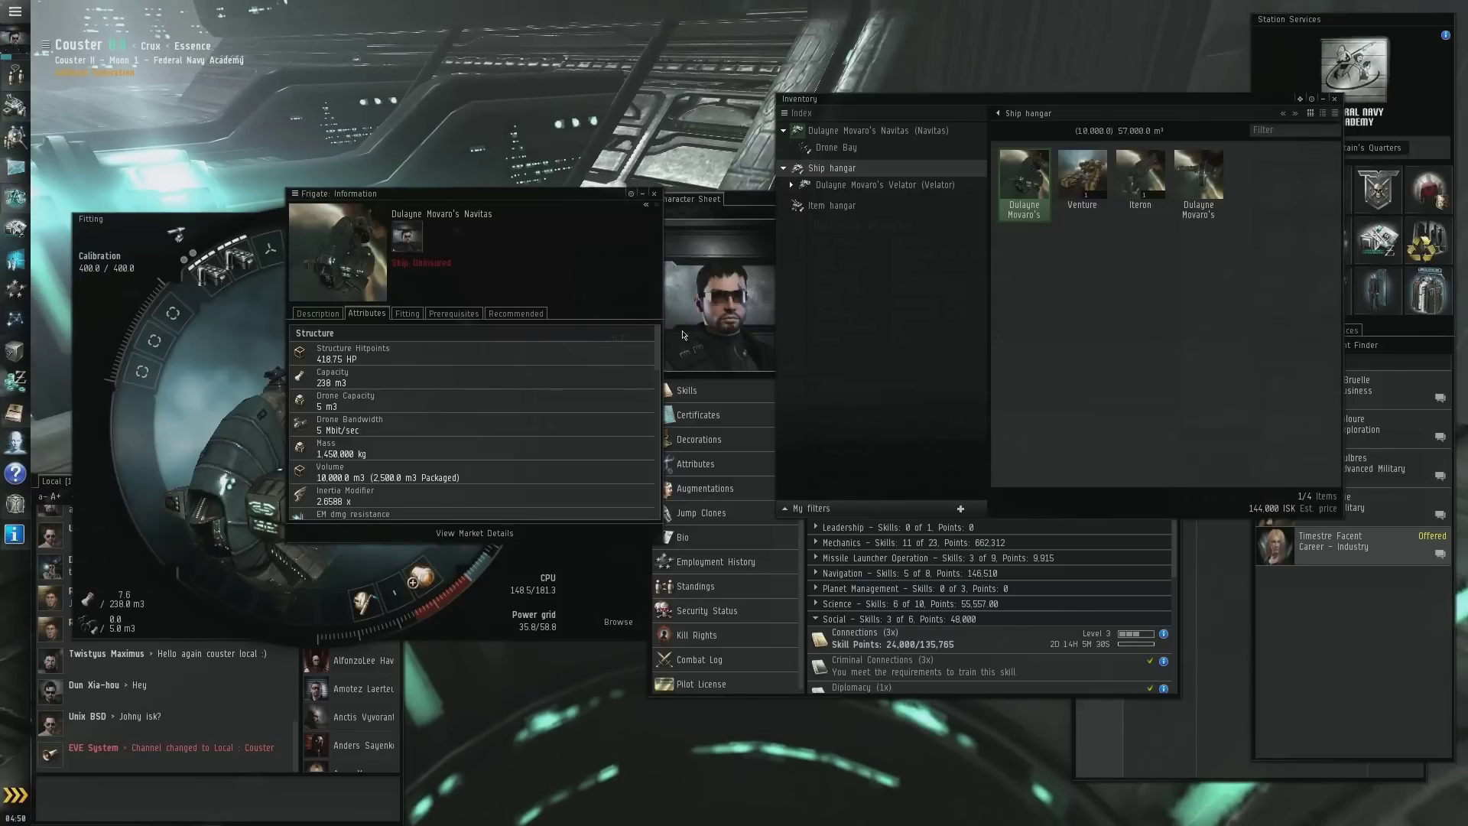
{"action": "right_click", "coordinate": [1145, 179]}
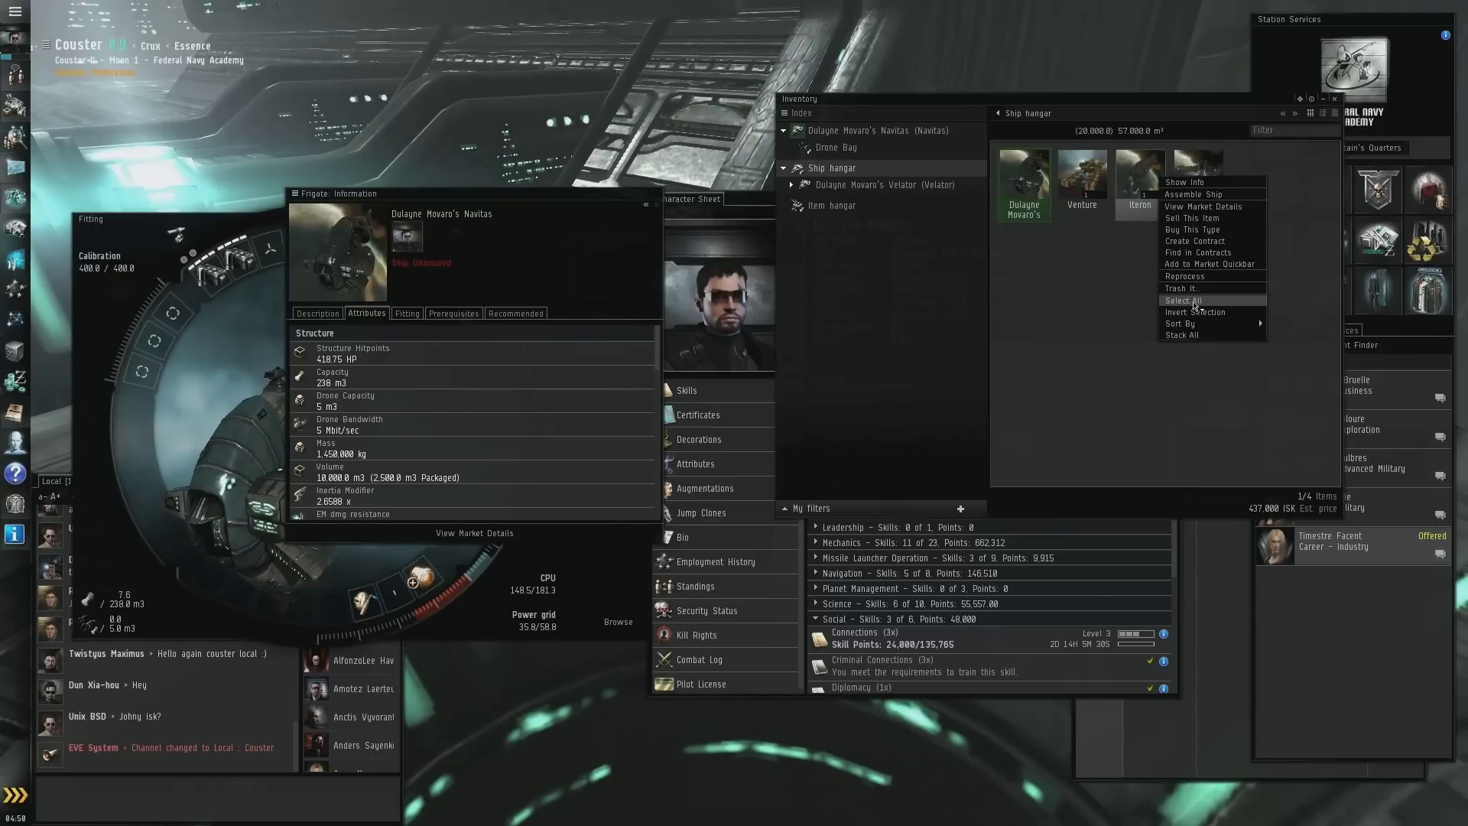
{"action": "left_click", "coordinate": [1188, 182]}
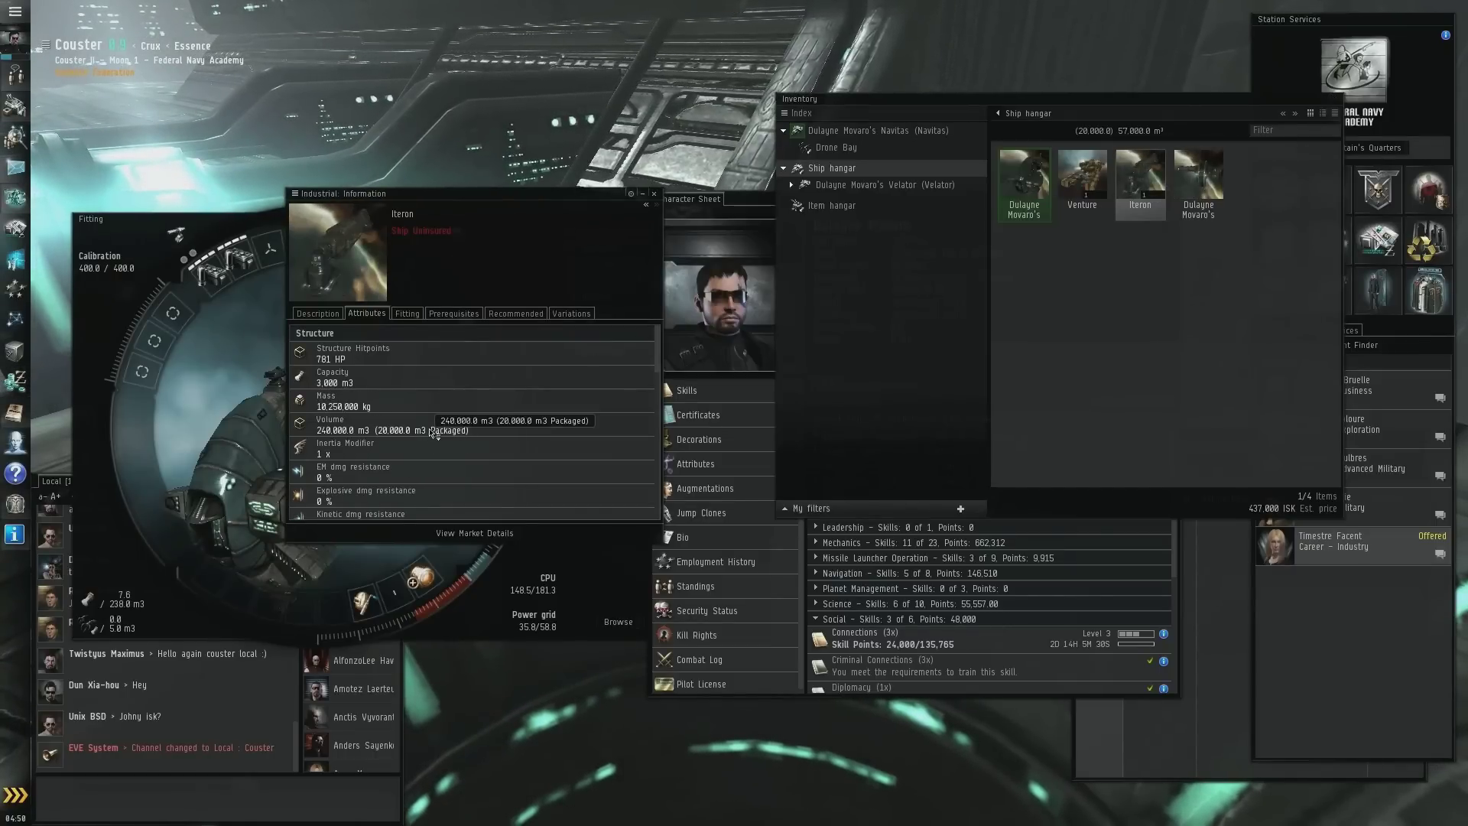
{"action": "left_click", "coordinate": [653, 196]}
{"action": "right_click", "coordinate": [1128, 174]}
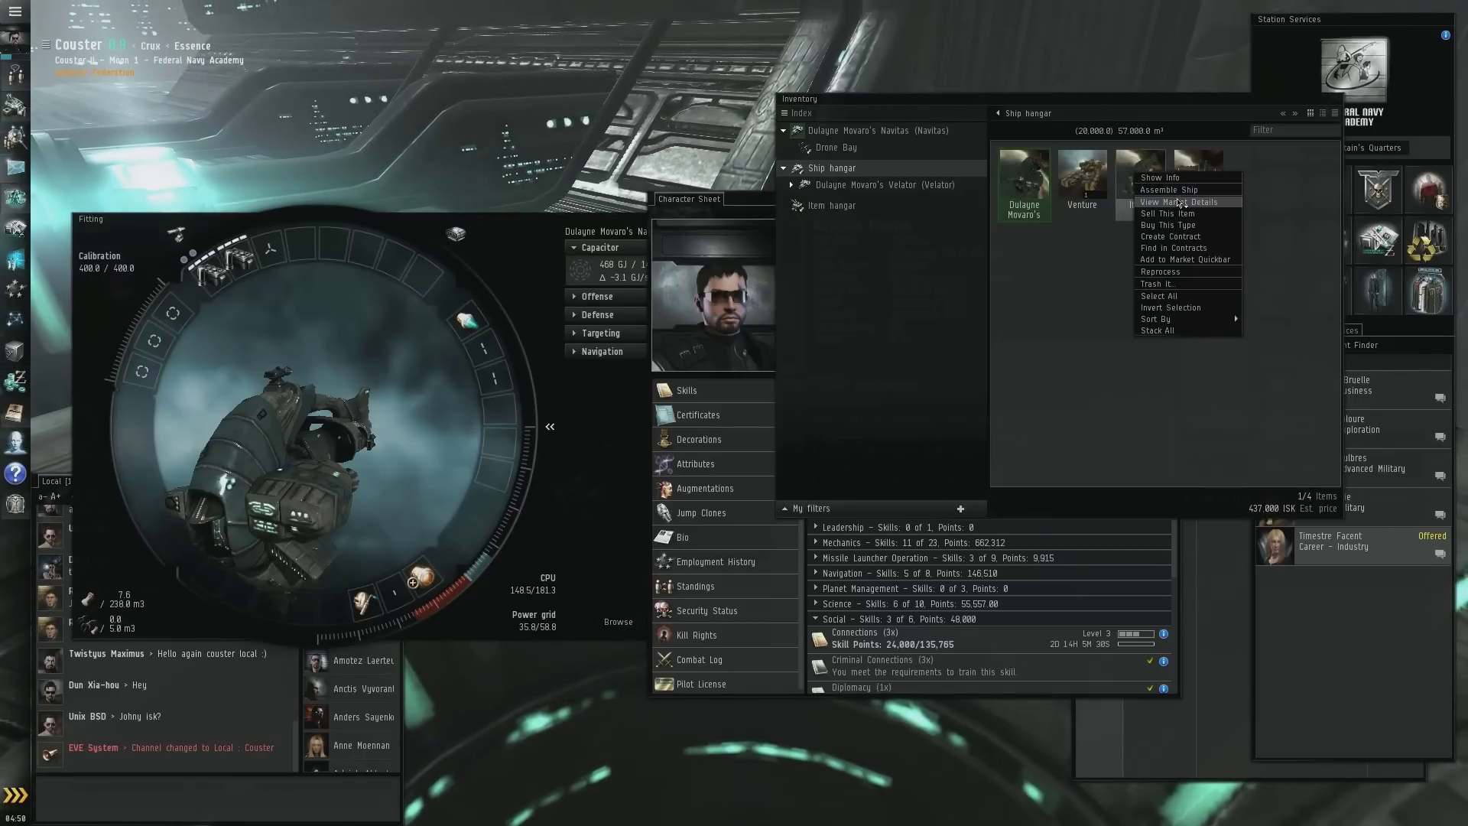
Assemble the Iteron and make it the active ship
{"action": "left_click", "coordinate": [1168, 189]}
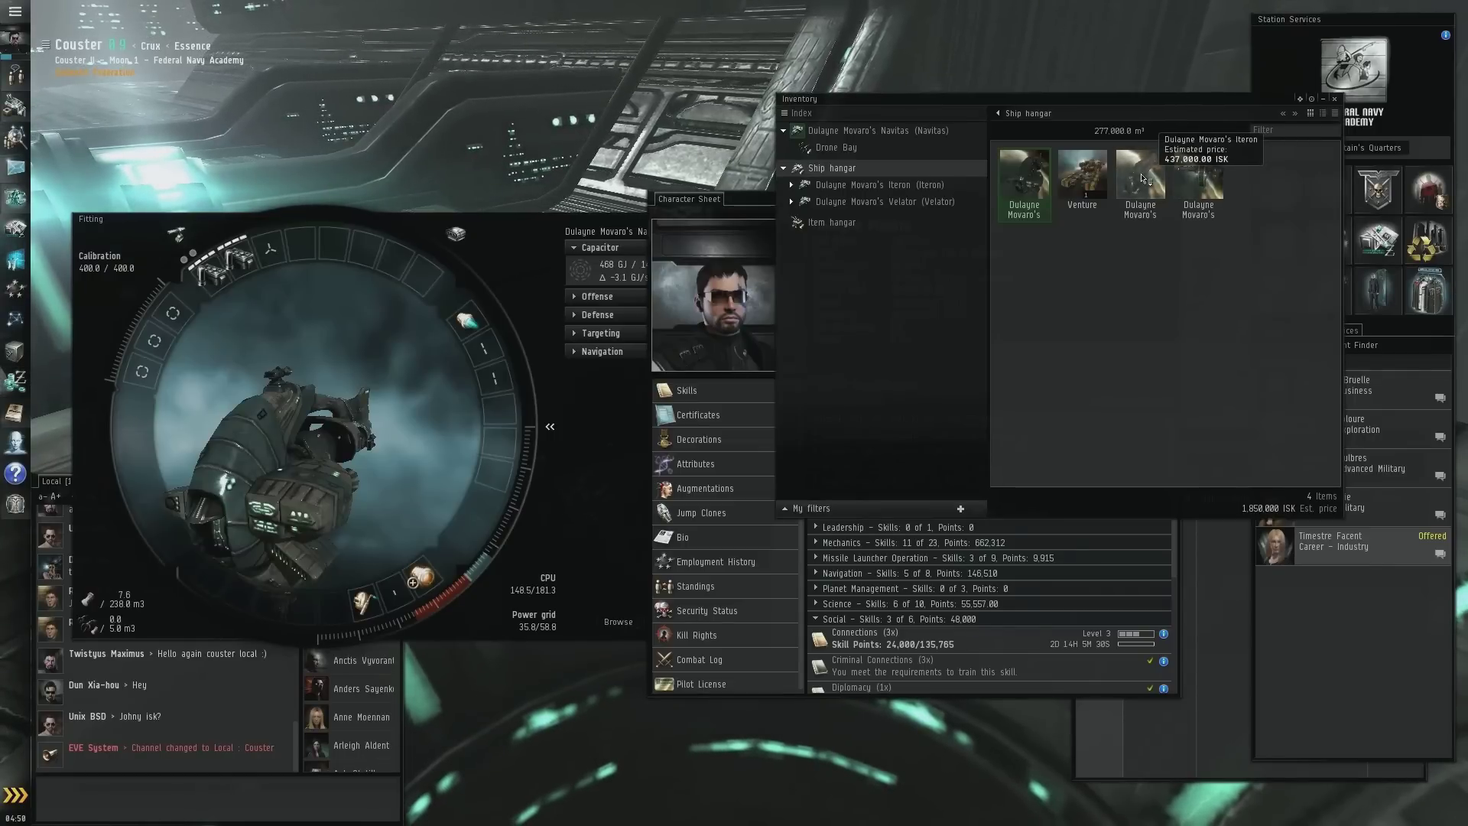
{"action": "right_click", "coordinate": [1143, 178]}
{"action": "left_click", "coordinate": [1187, 192]}
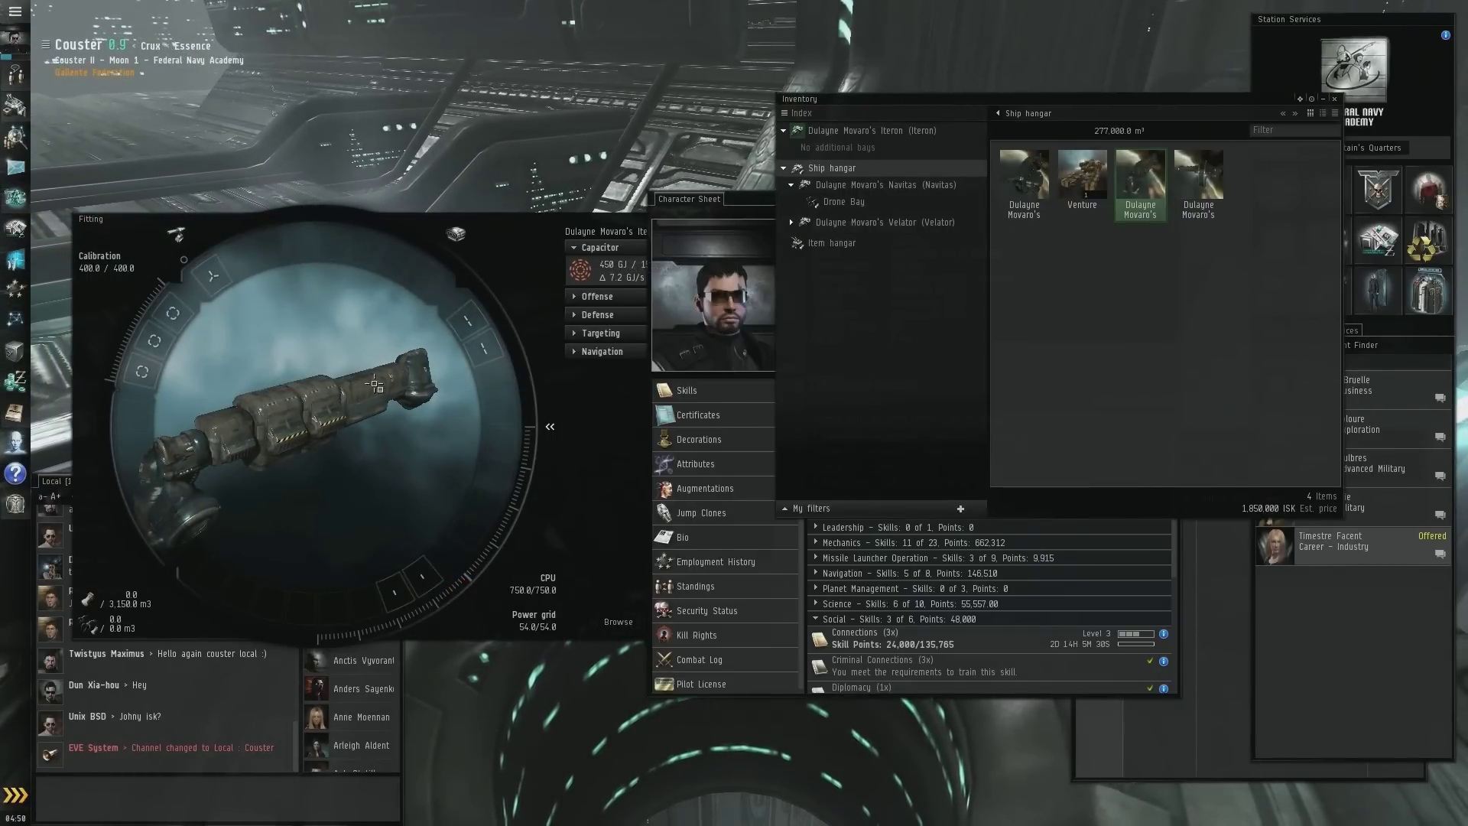
Check the Iteron's navigation stats, then switch to the Navitas and back to the Iteron
{"action": "left_click_drag", "start_coordinate": [377, 386], "coordinate": [341, 422]}
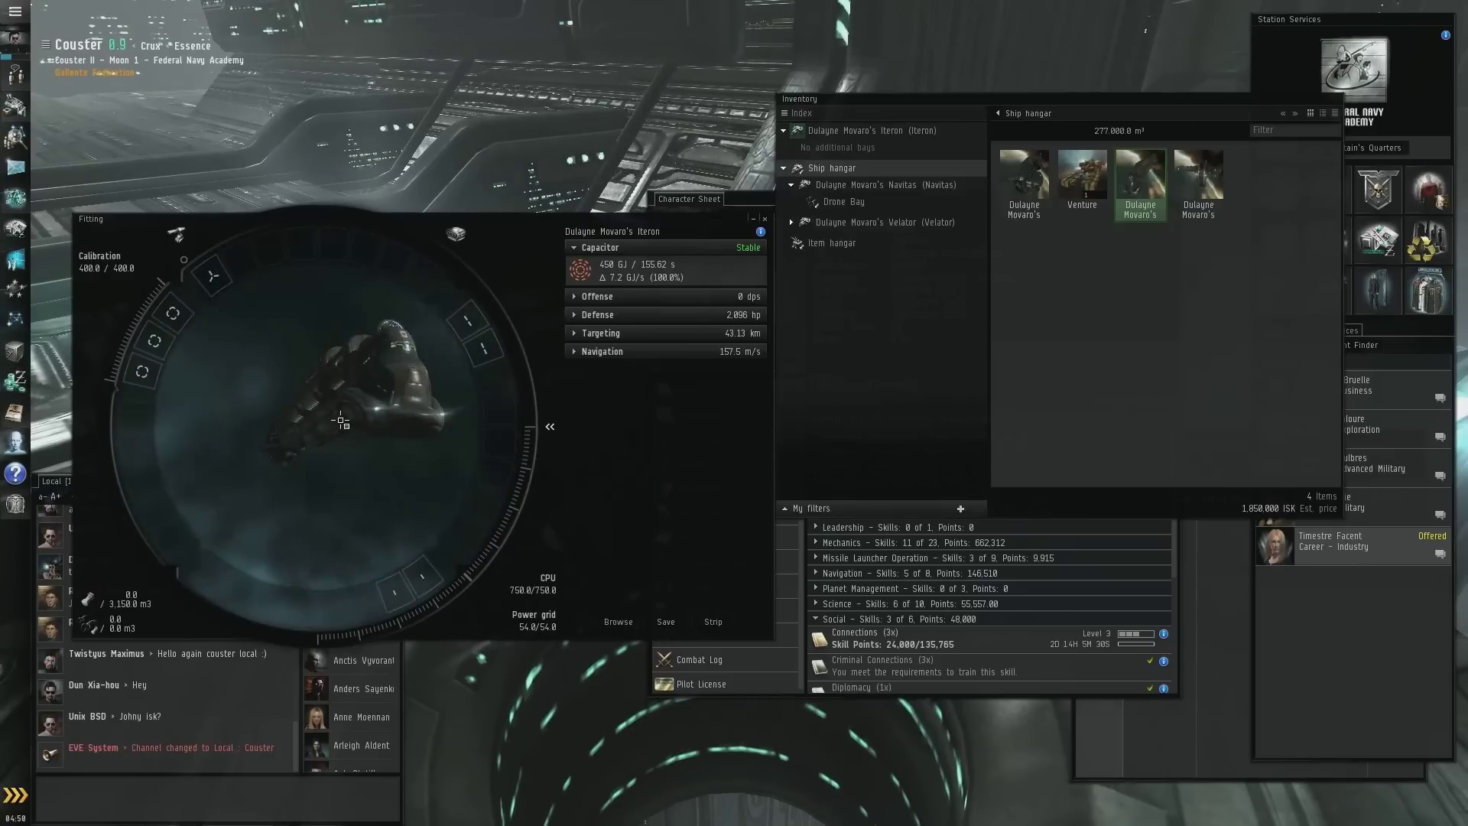
{"action": "left_click_drag", "start_coordinate": [340, 423], "coordinate": [869, 289]}
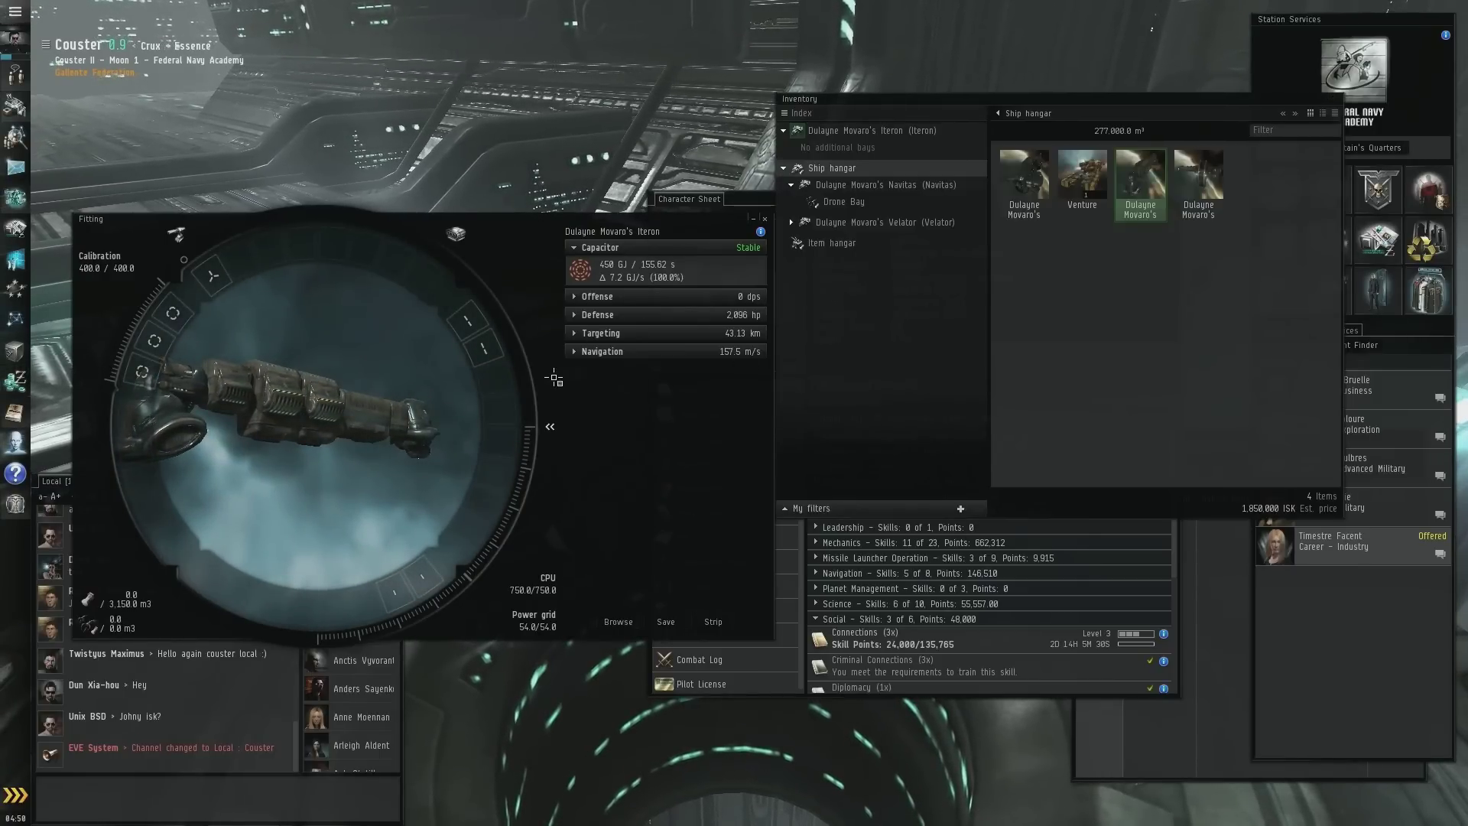
{"action": "left_click", "coordinate": [579, 355]}
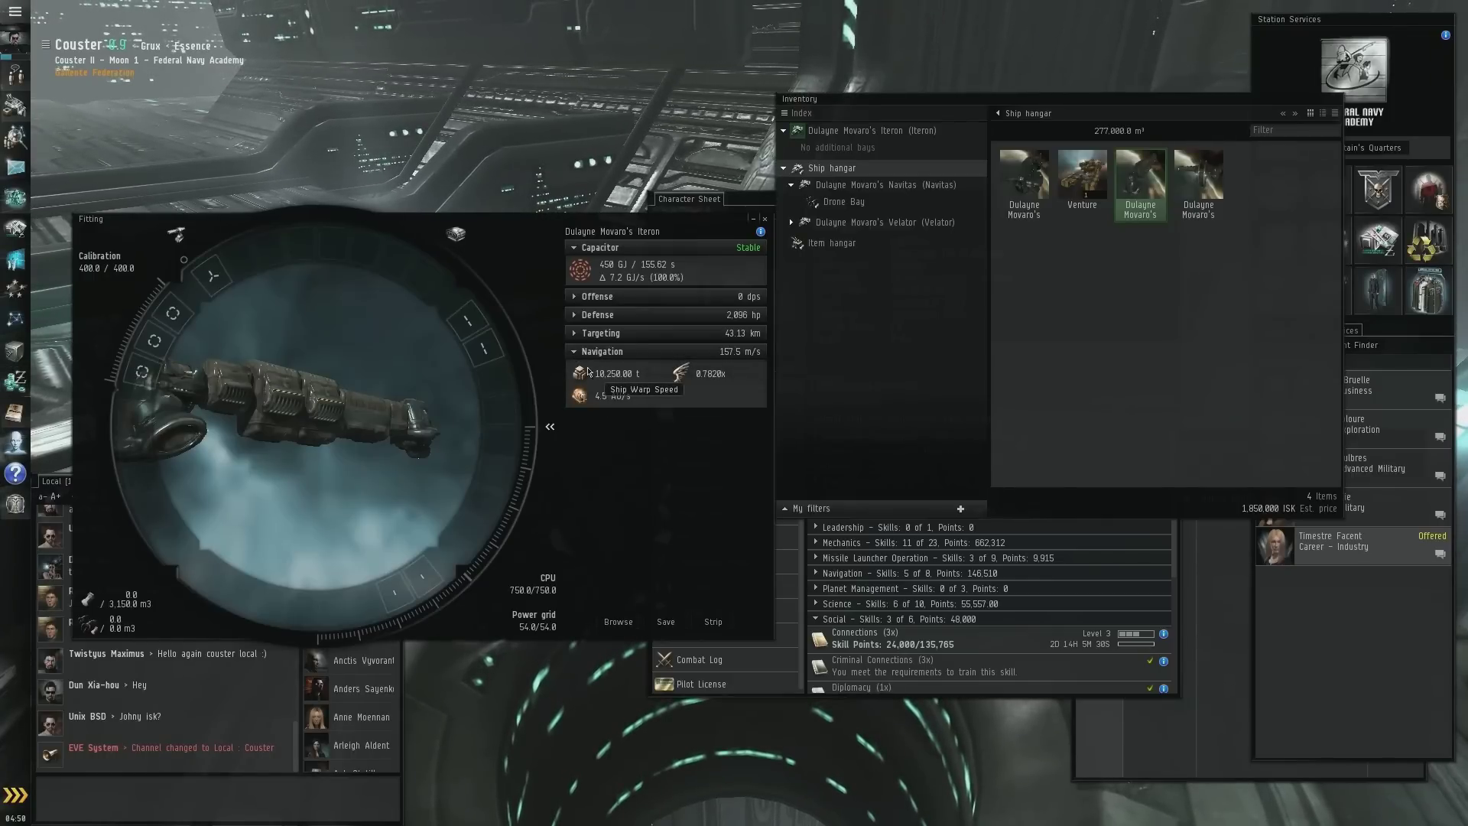
{"action": "double_click", "coordinate": [1024, 181]}
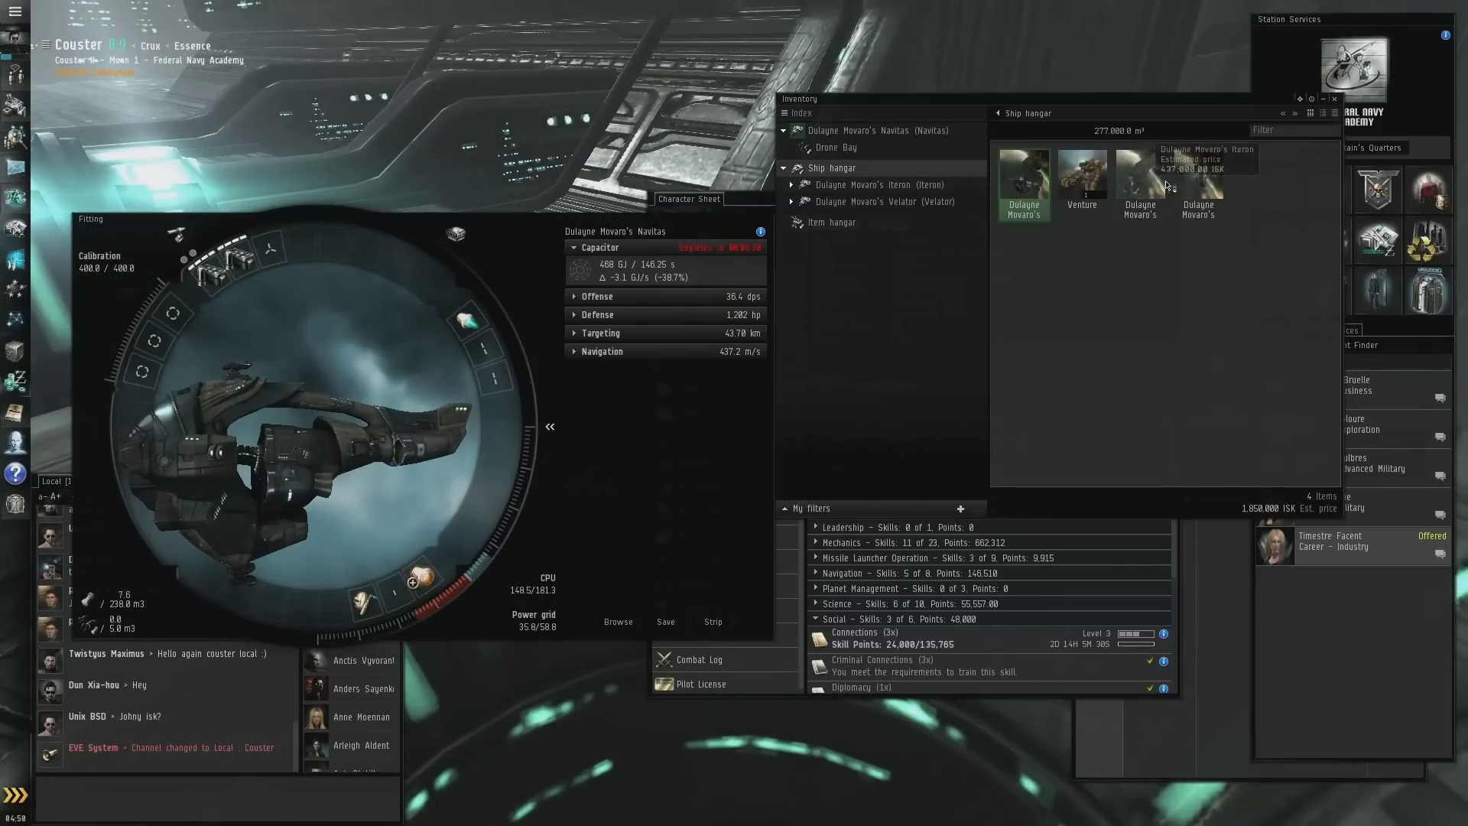
{"action": "double_click", "coordinate": [1141, 181]}
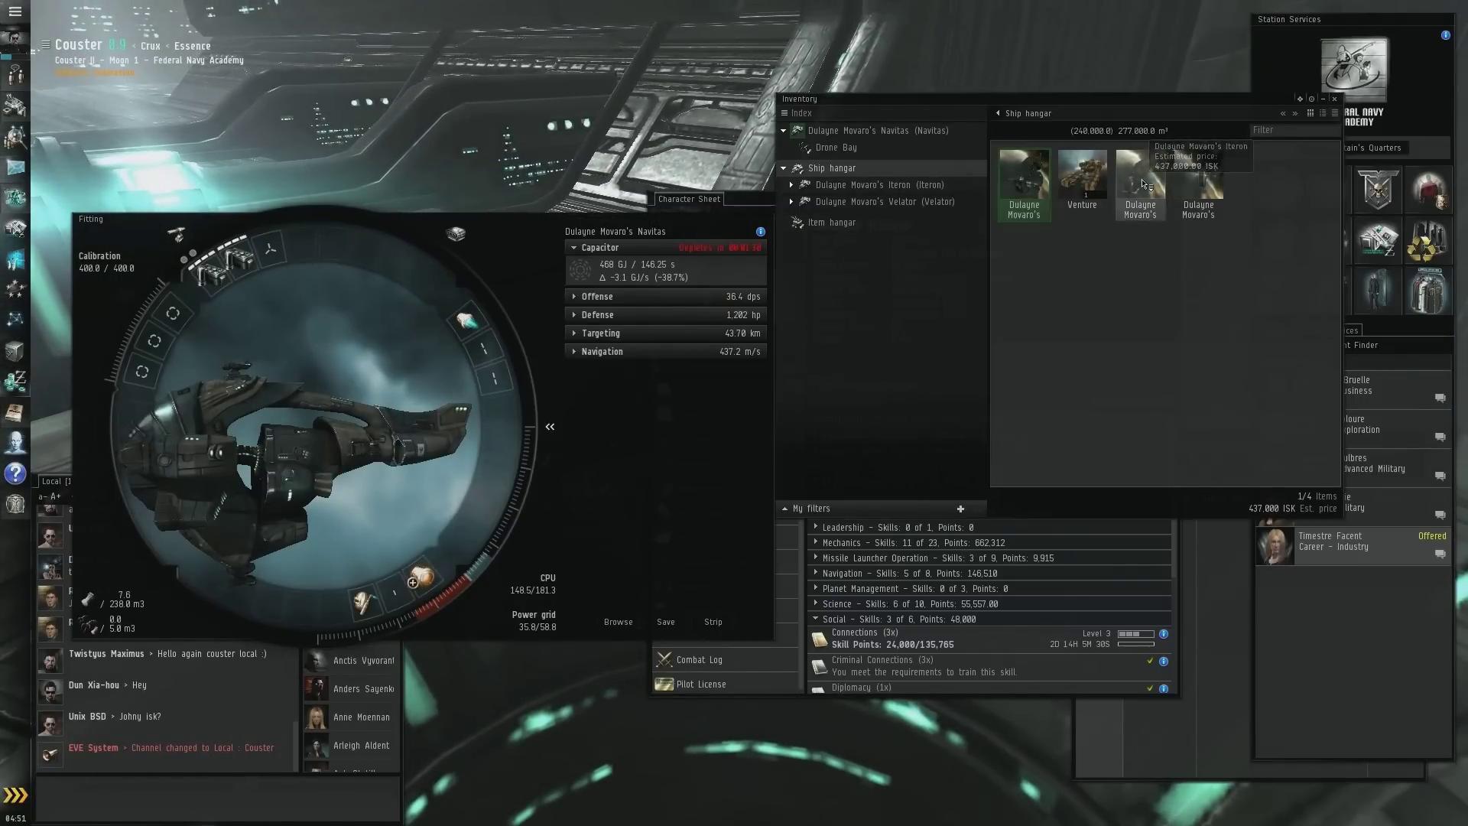
{"action": "right_click", "coordinate": [1030, 182]}
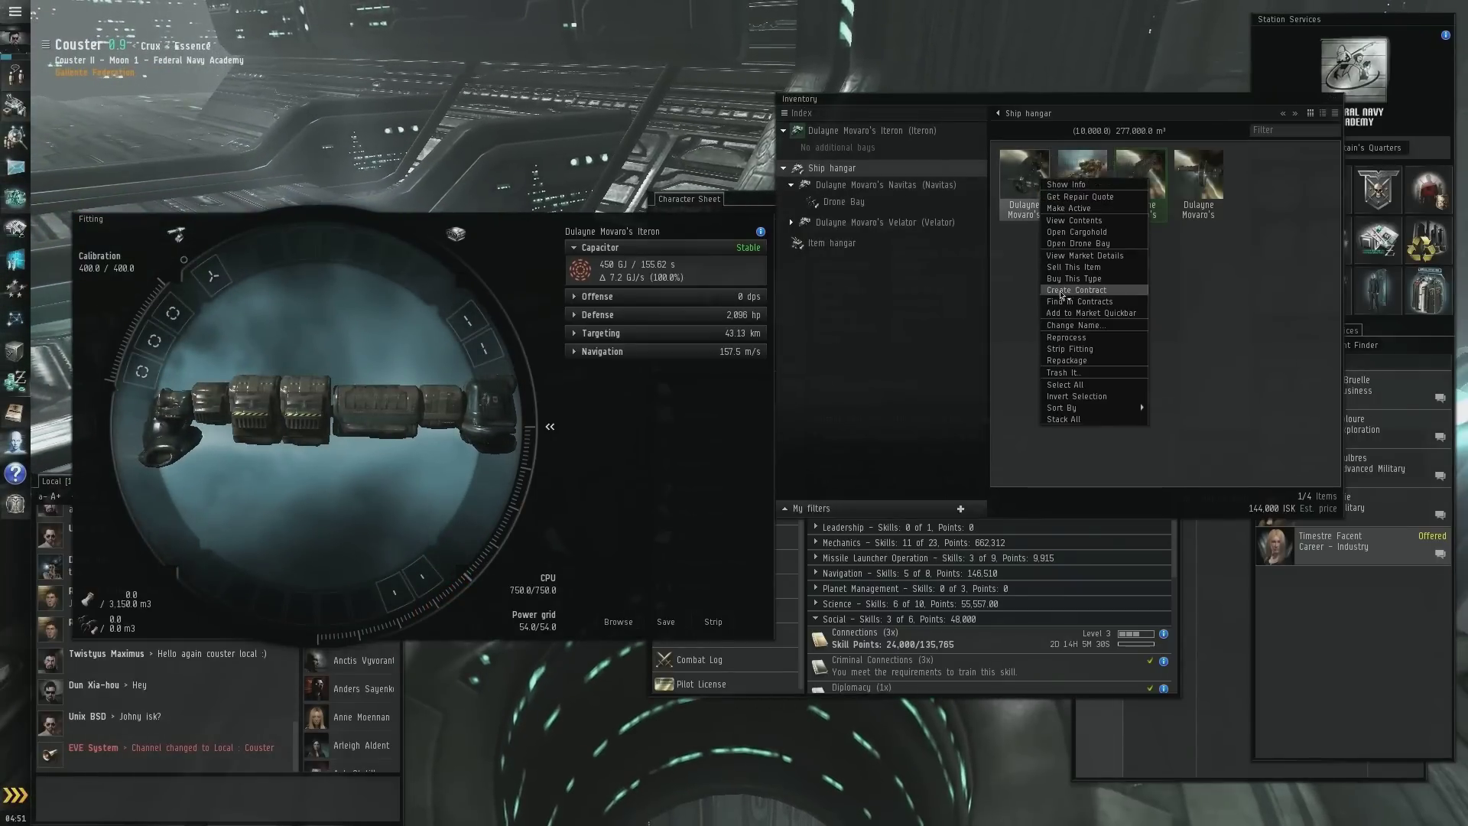
Fit the Overdrive Injector from the item hangar to the Iteron and review its navigation stats
{"action": "left_click", "coordinate": [855, 243]}
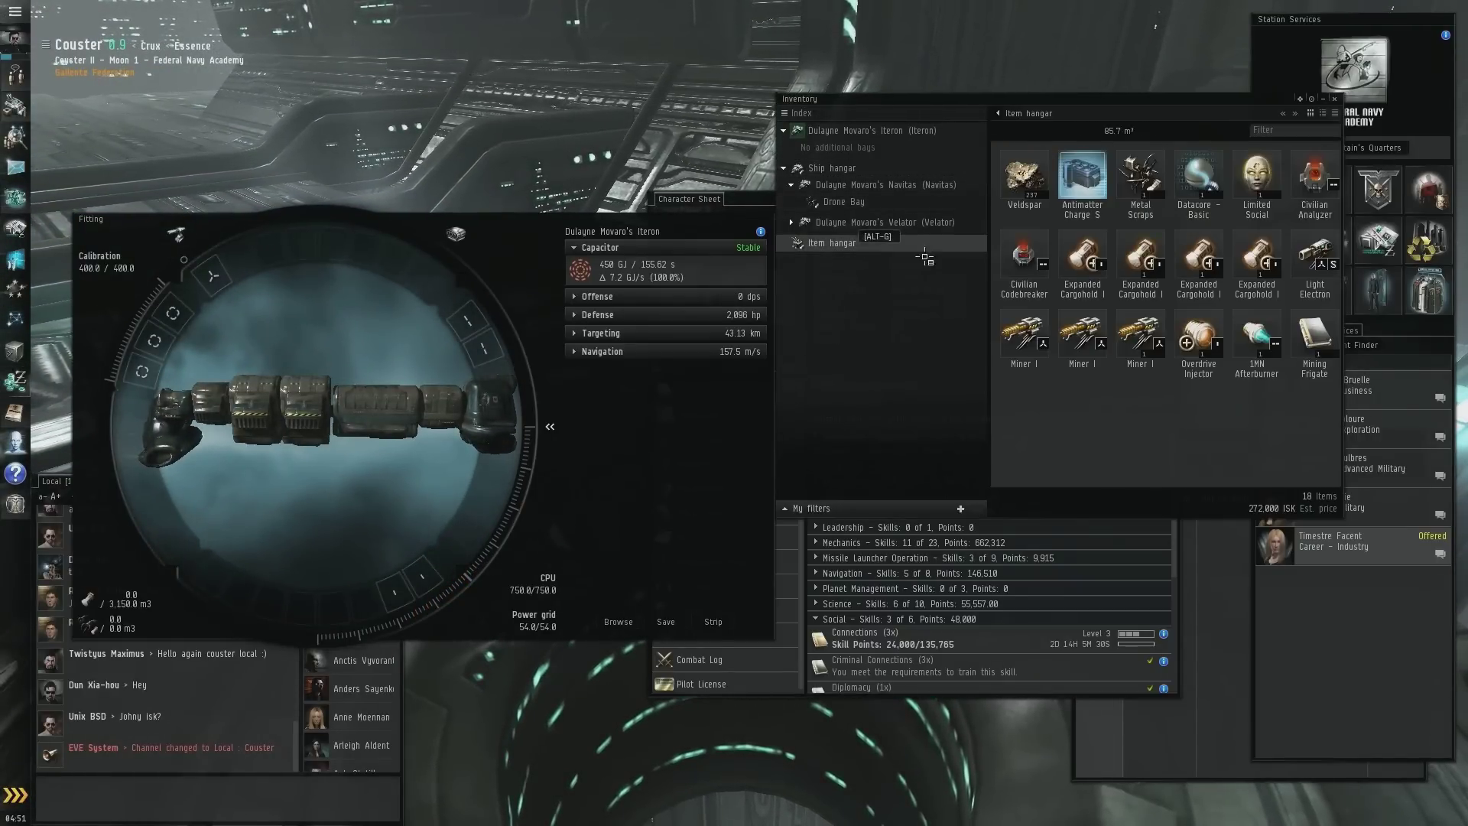
{"action": "mouse_move", "coordinate": [1201, 341]}
{"action": "left_mouse_down"}
{"action": "mouse_move", "coordinate": [871, 193]}
{"action": "mouse_move", "coordinate": [390, 371]}
{"action": "left_mouse_up"}
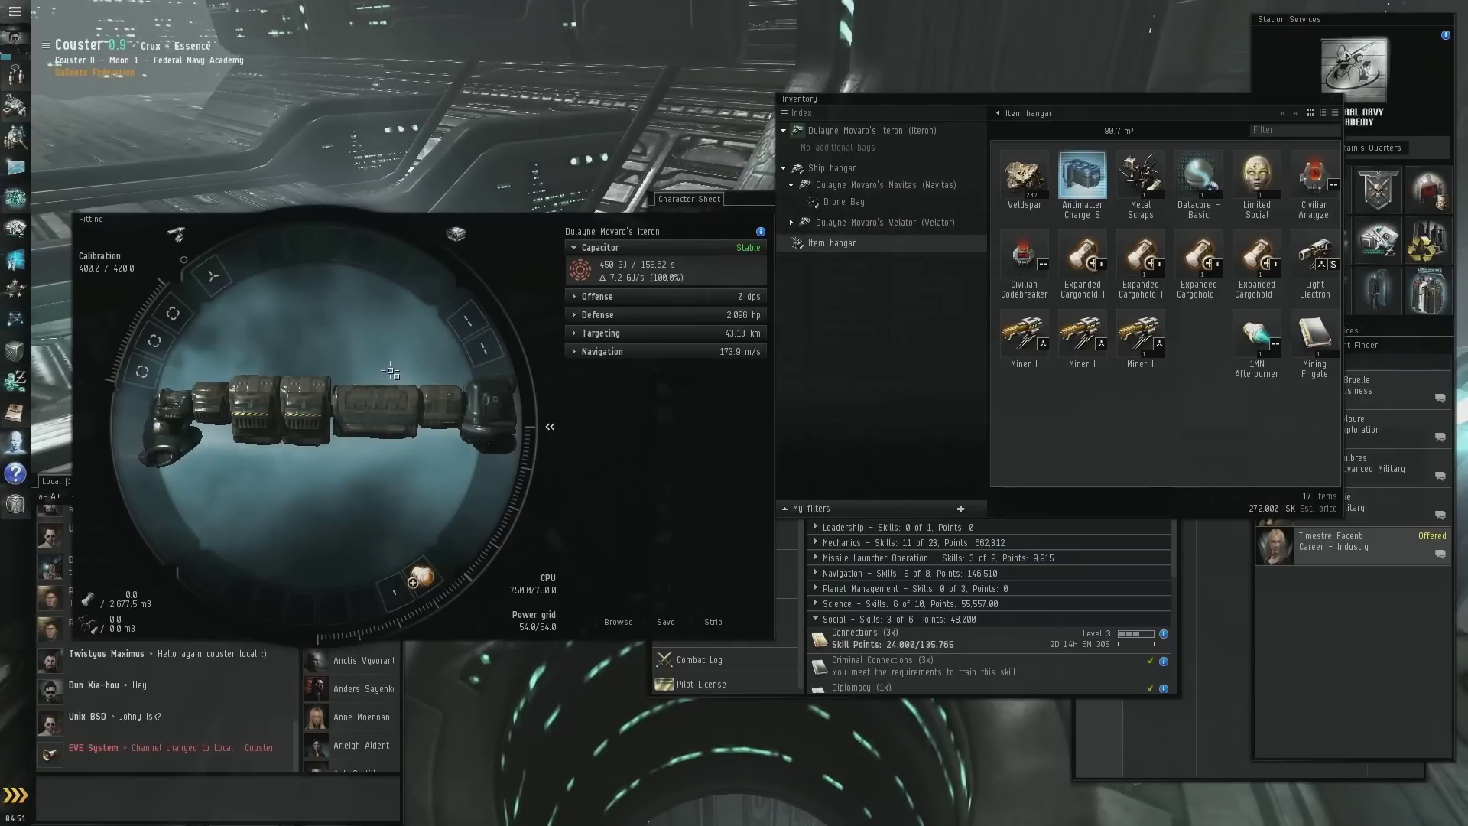
{"action": "left_click", "coordinate": [571, 353]}
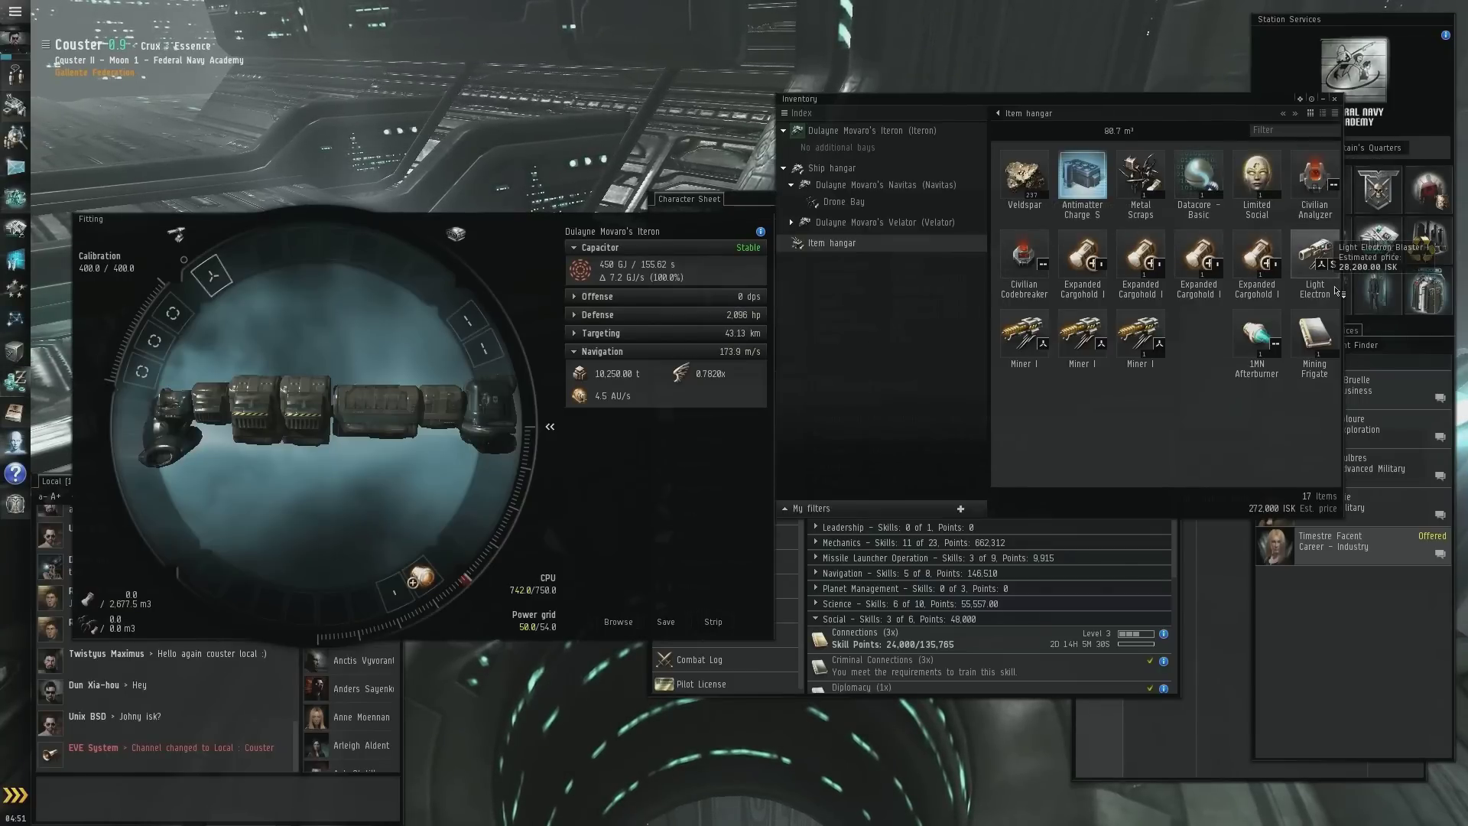
{"action": "mouse_move", "coordinate": [1315, 258]}
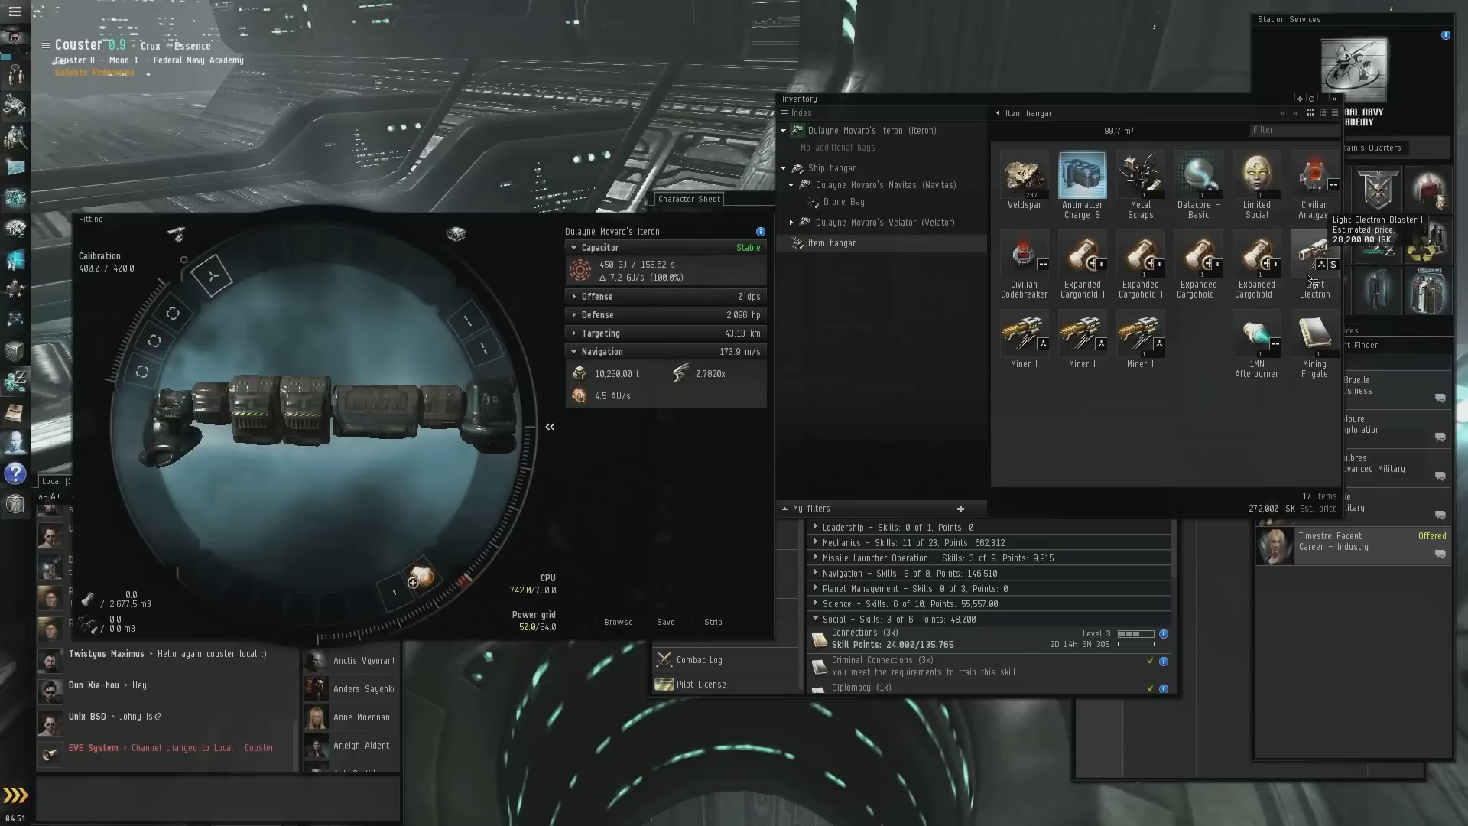
Fit a Light Electron Blaster I in a high slot and load it with Antimatter Charge S
{"action": "left_click_drag", "start_coordinate": [1318, 255], "coordinate": [193, 329]}
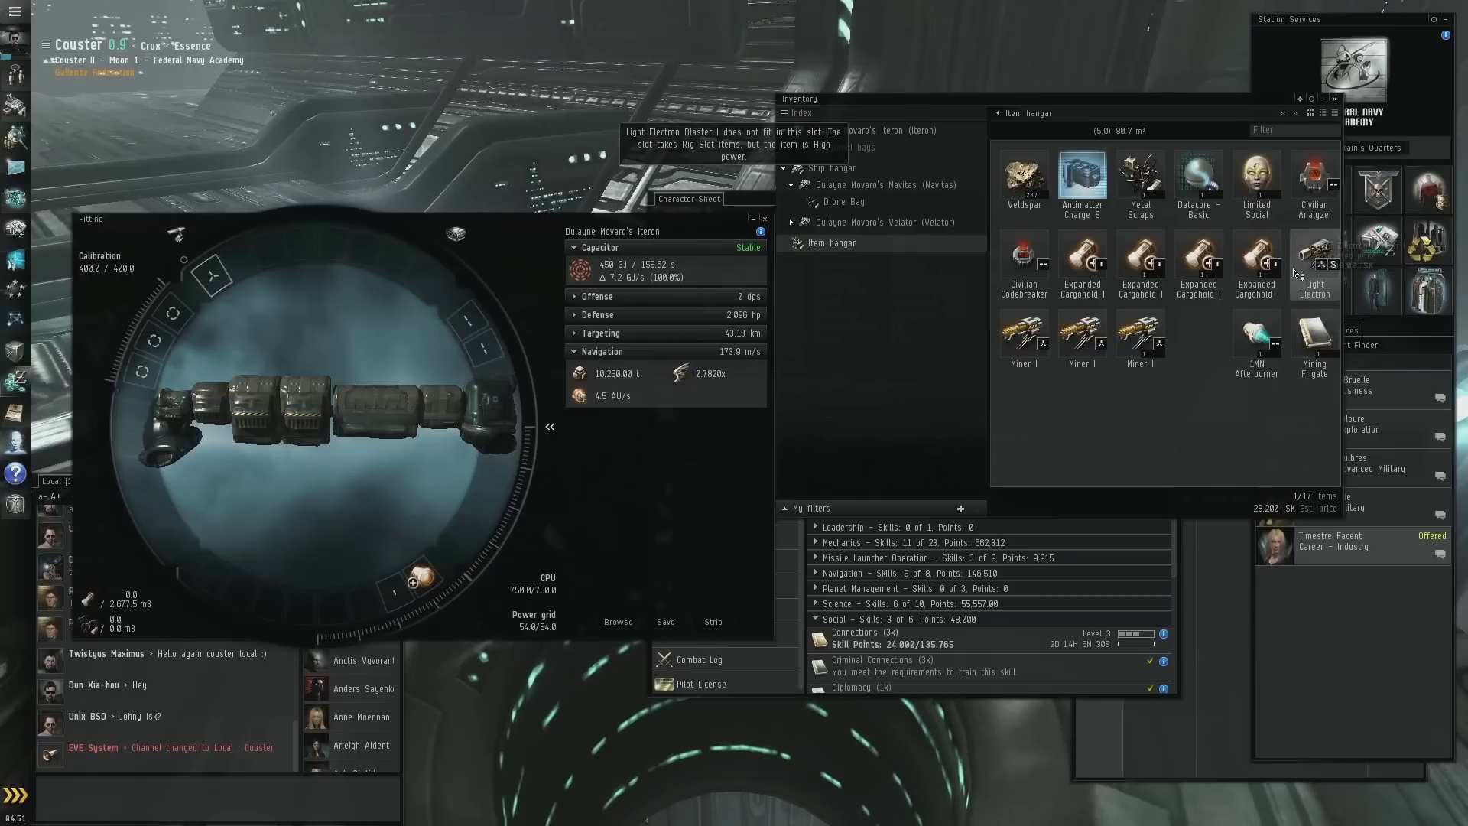
{"action": "left_click_drag", "start_coordinate": [1315, 251], "coordinate": [214, 278]}
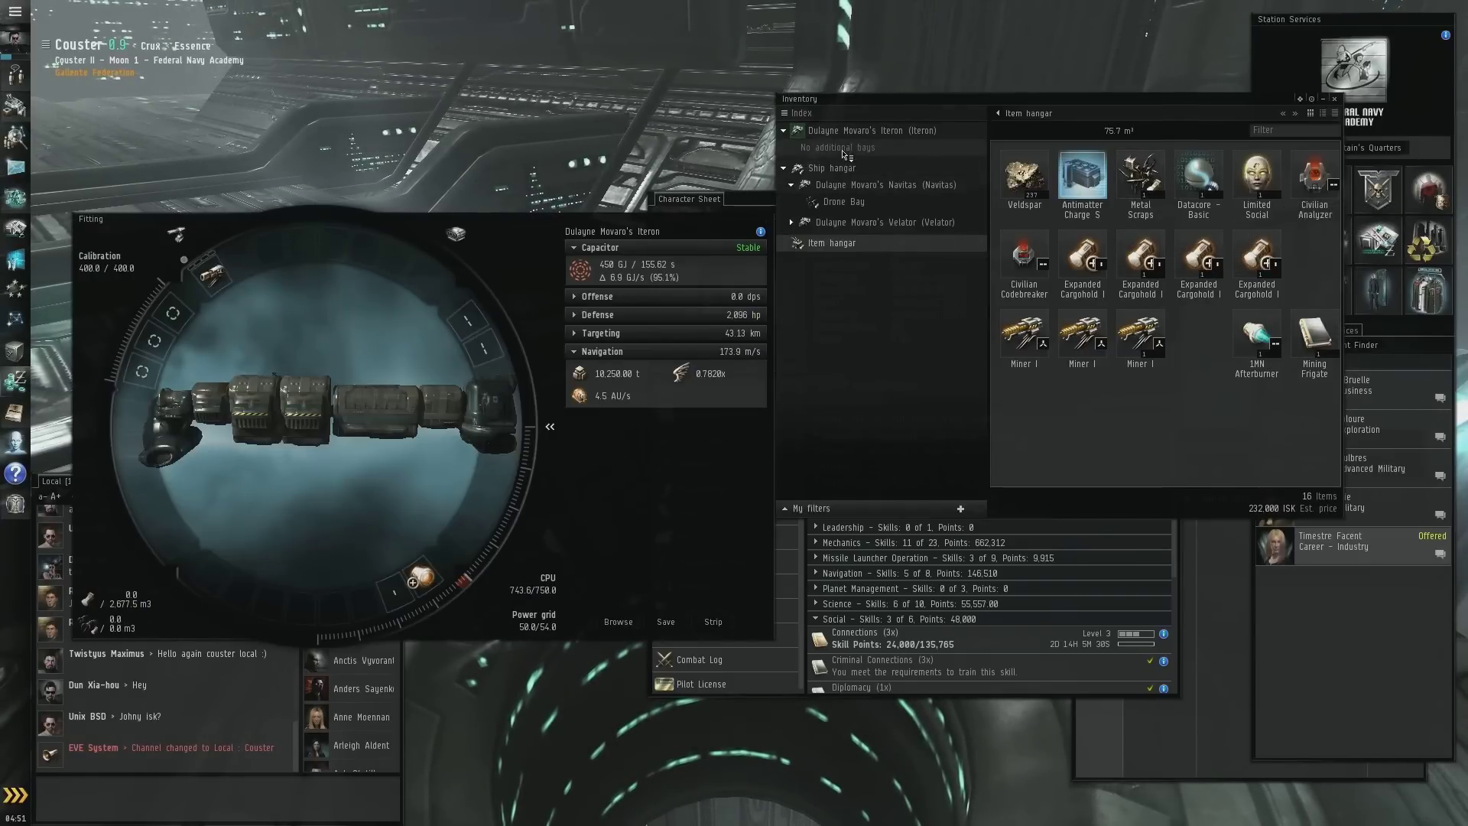
{"action": "left_click", "coordinate": [860, 186]}
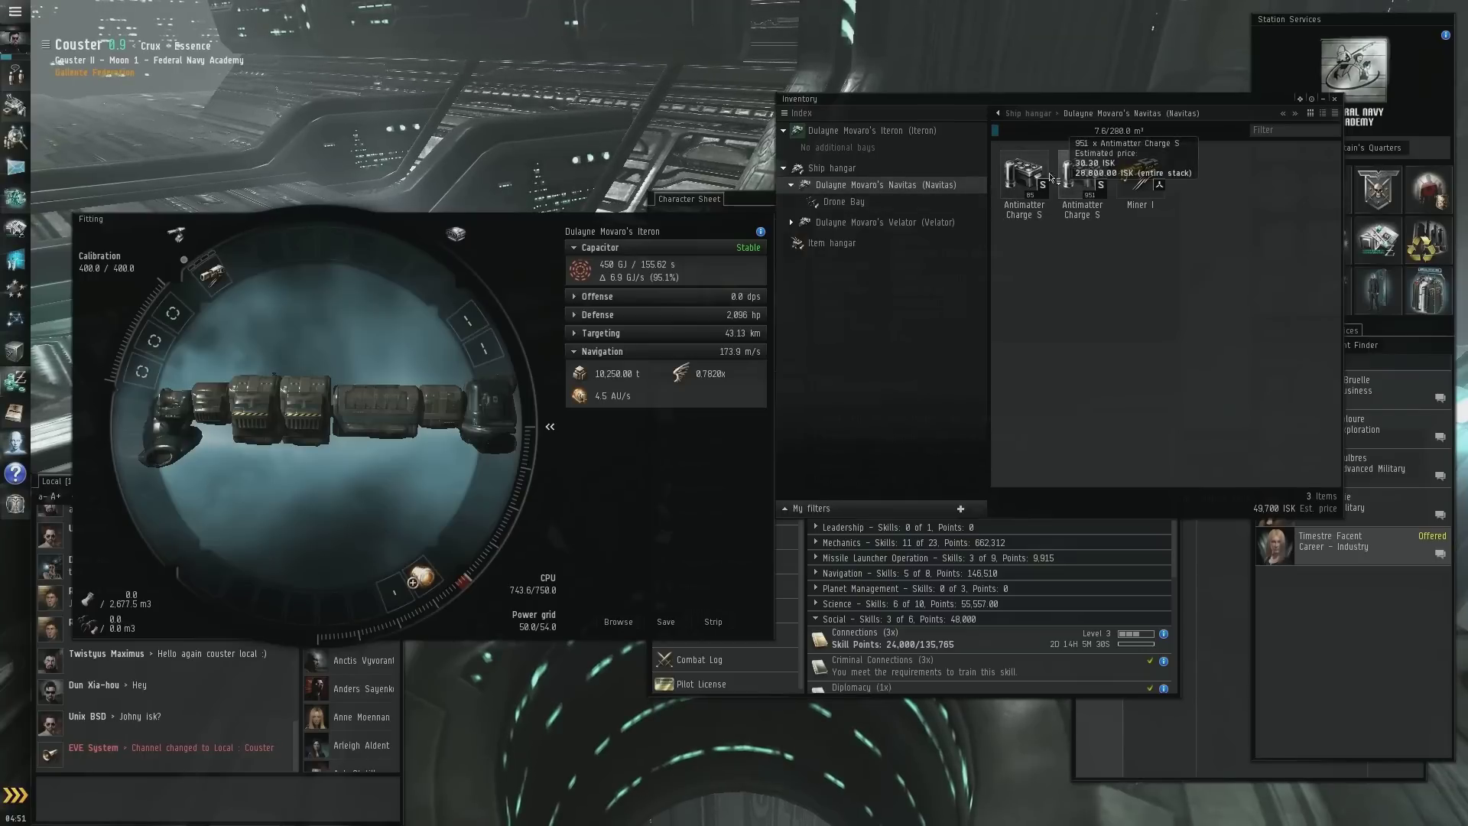
{"action": "mouse_move", "coordinate": [1025, 178]}
{"action": "left_mouse_down"}
{"action": "mouse_move", "coordinate": [453, 209]}
{"action": "mouse_move", "coordinate": [230, 270]}
{"action": "left_mouse_up"}
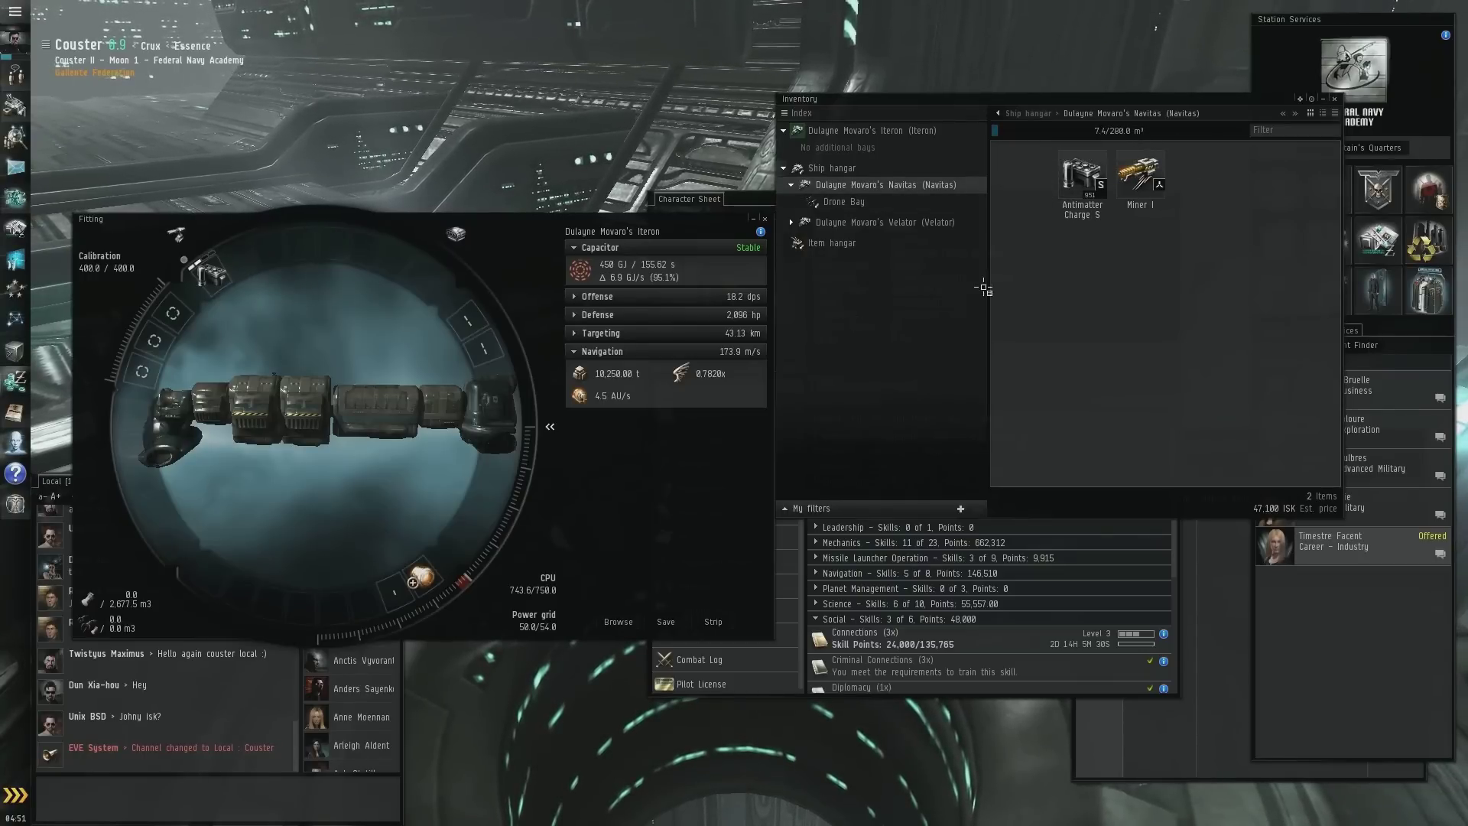
{"action": "left_click_drag", "start_coordinate": [1081, 177], "coordinate": [241, 280]}
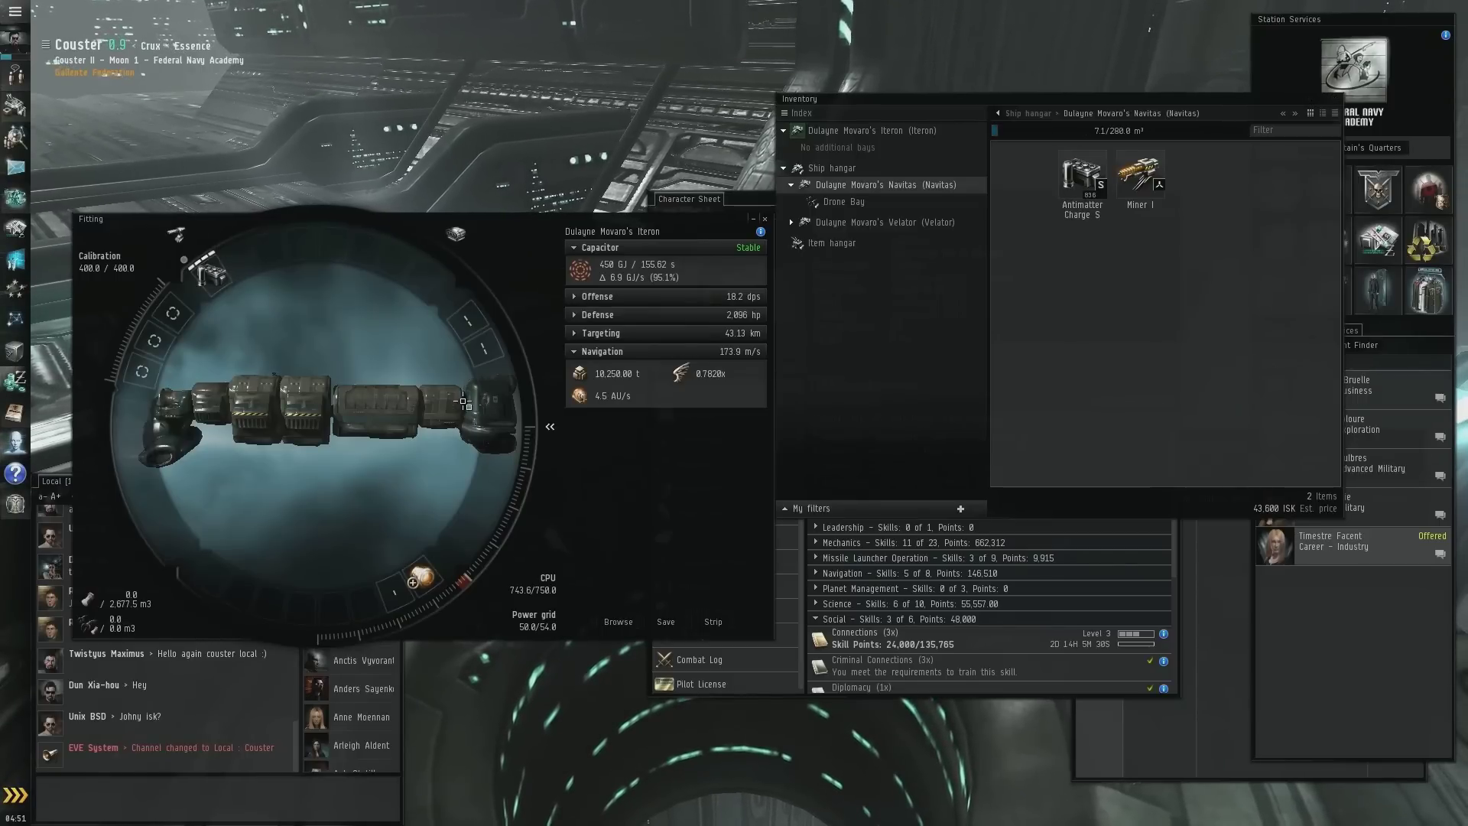
{"action": "left_click_drag", "start_coordinate": [1155, 103], "coordinate": [953, 89]}
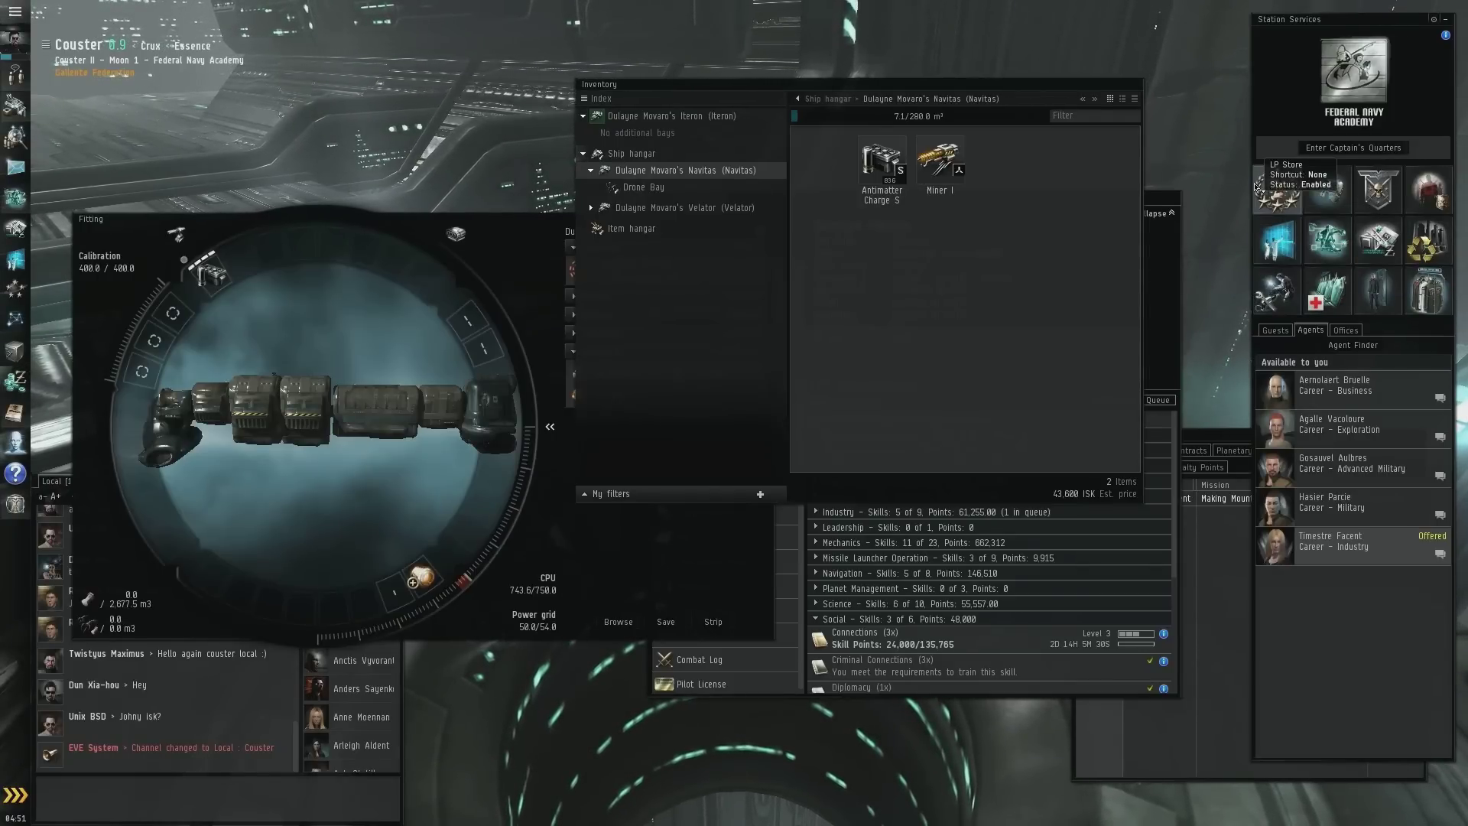
Get a repair quote for the Iteron from the station's Insurance service
{"action": "left_click", "coordinate": [1326, 181]}
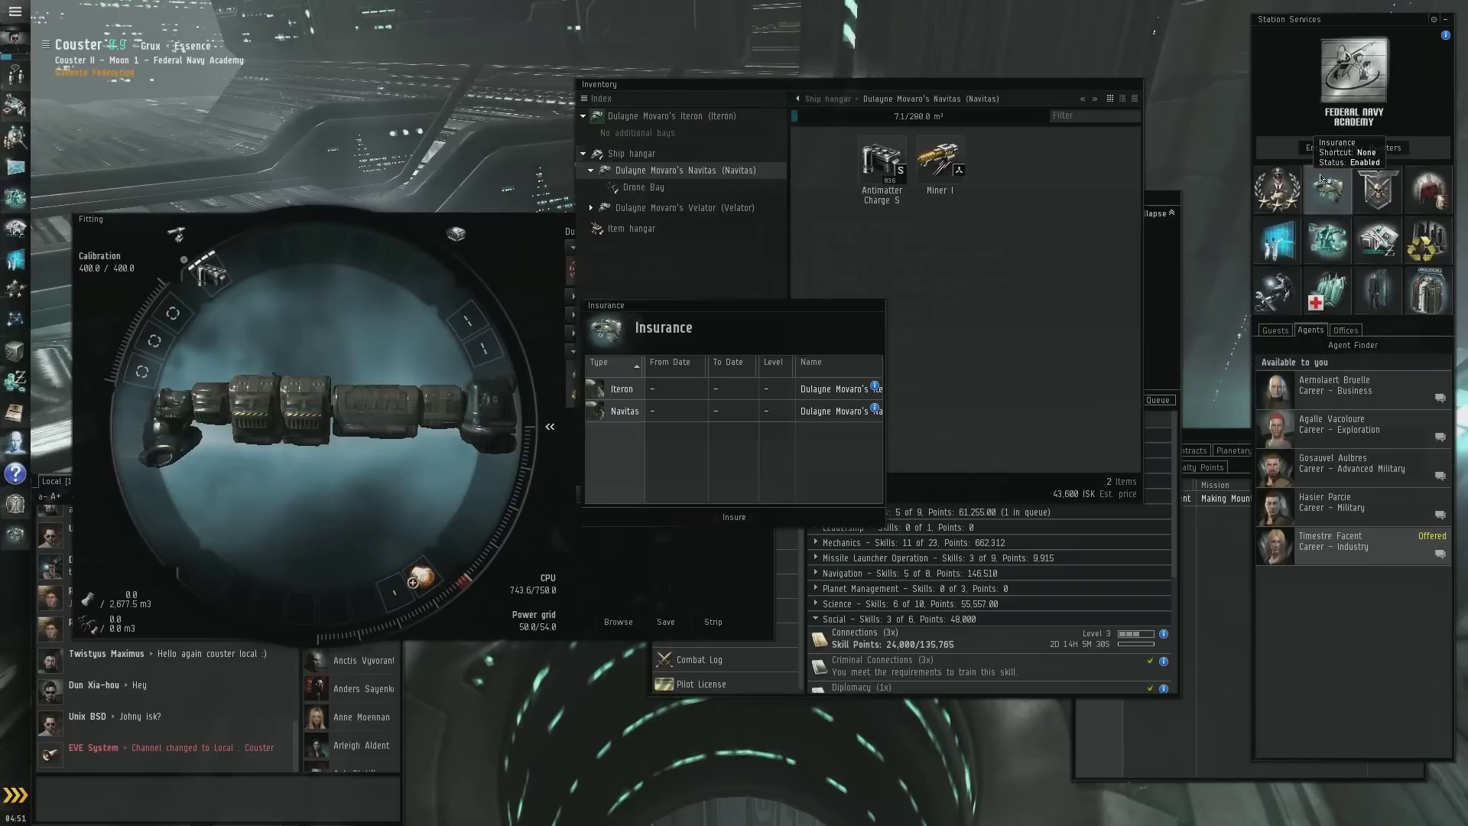
{"action": "right_click", "coordinate": [663, 392]}
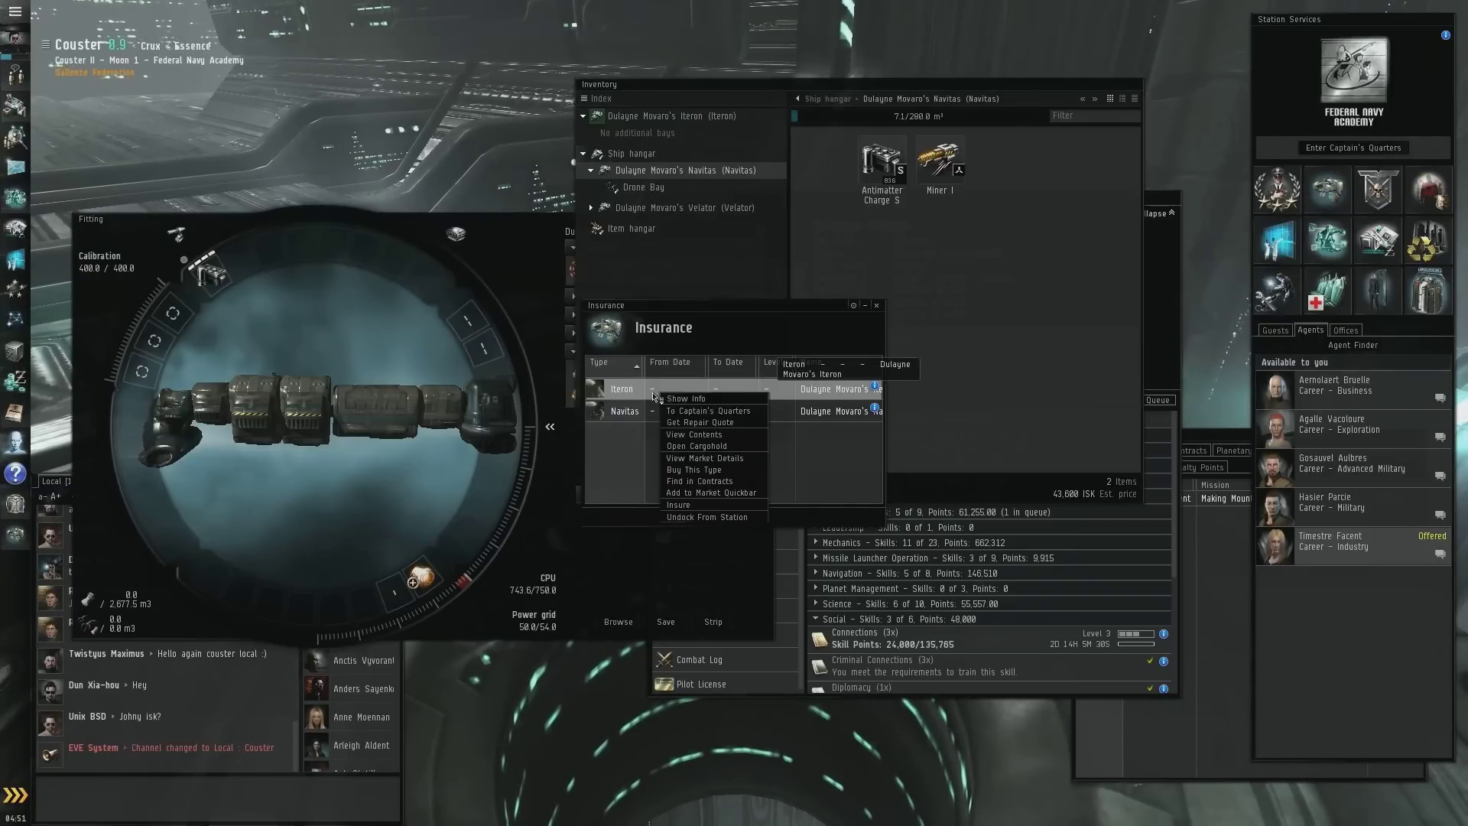
{"action": "left_click", "coordinate": [687, 423]}
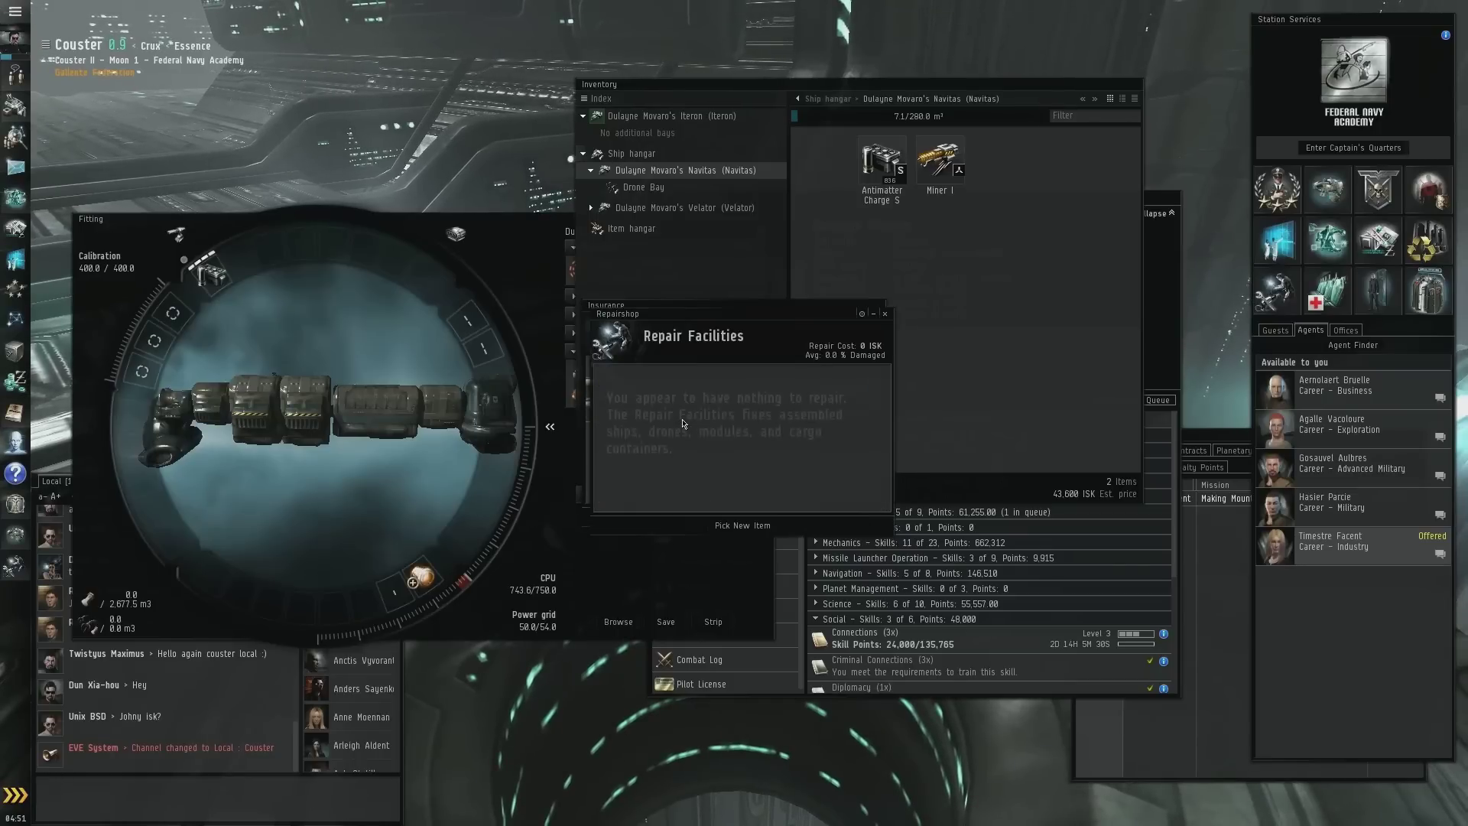
{"action": "left_click", "coordinate": [883, 313]}
Insure the Iteron at Platinum level for 12 weeks (about 129,657 ISK)
{"action": "right_click", "coordinate": [697, 387]}
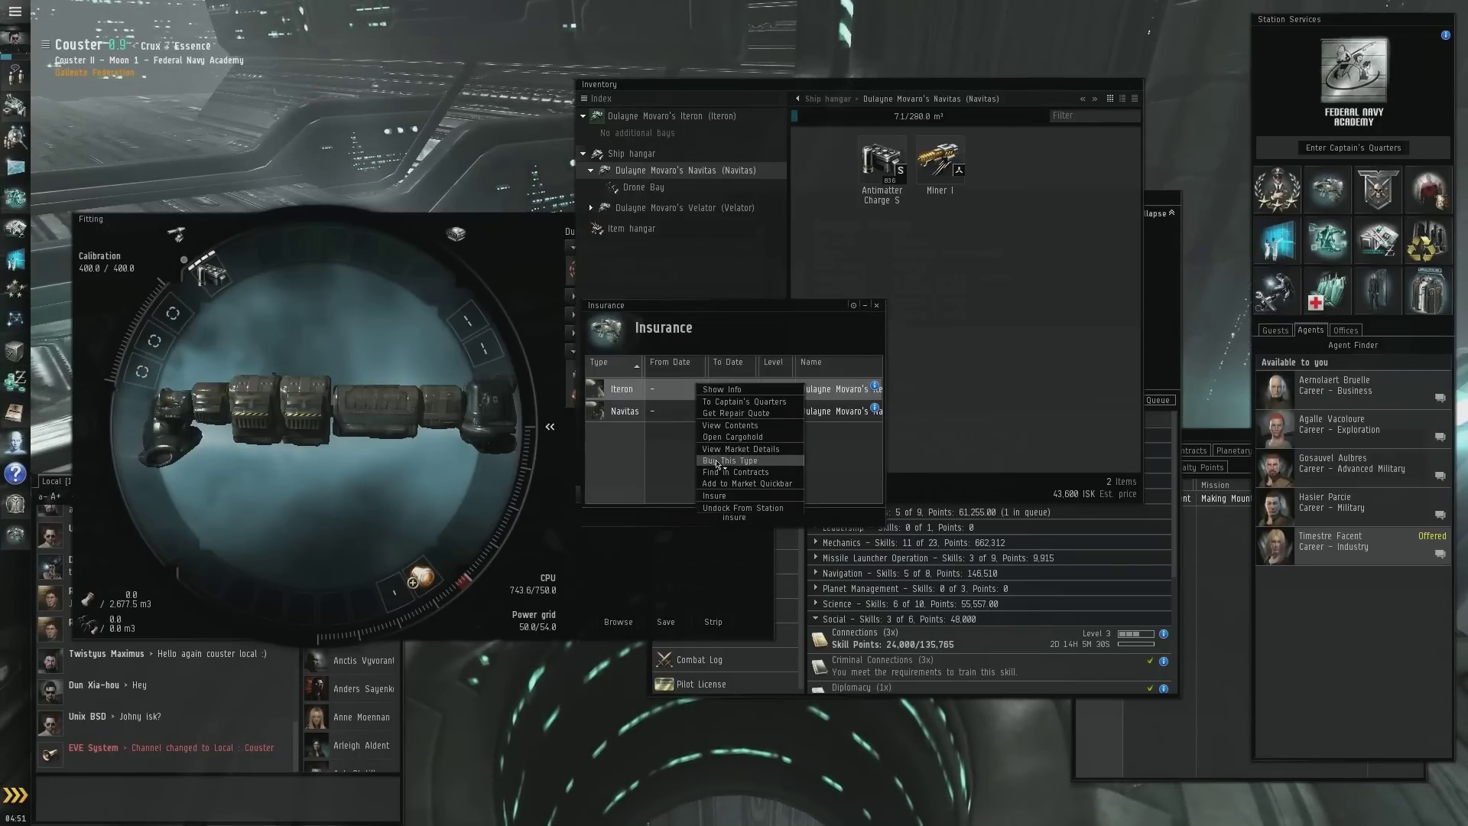
{"action": "left_click", "coordinate": [725, 495]}
{"action": "left_click", "coordinate": [717, 482]}
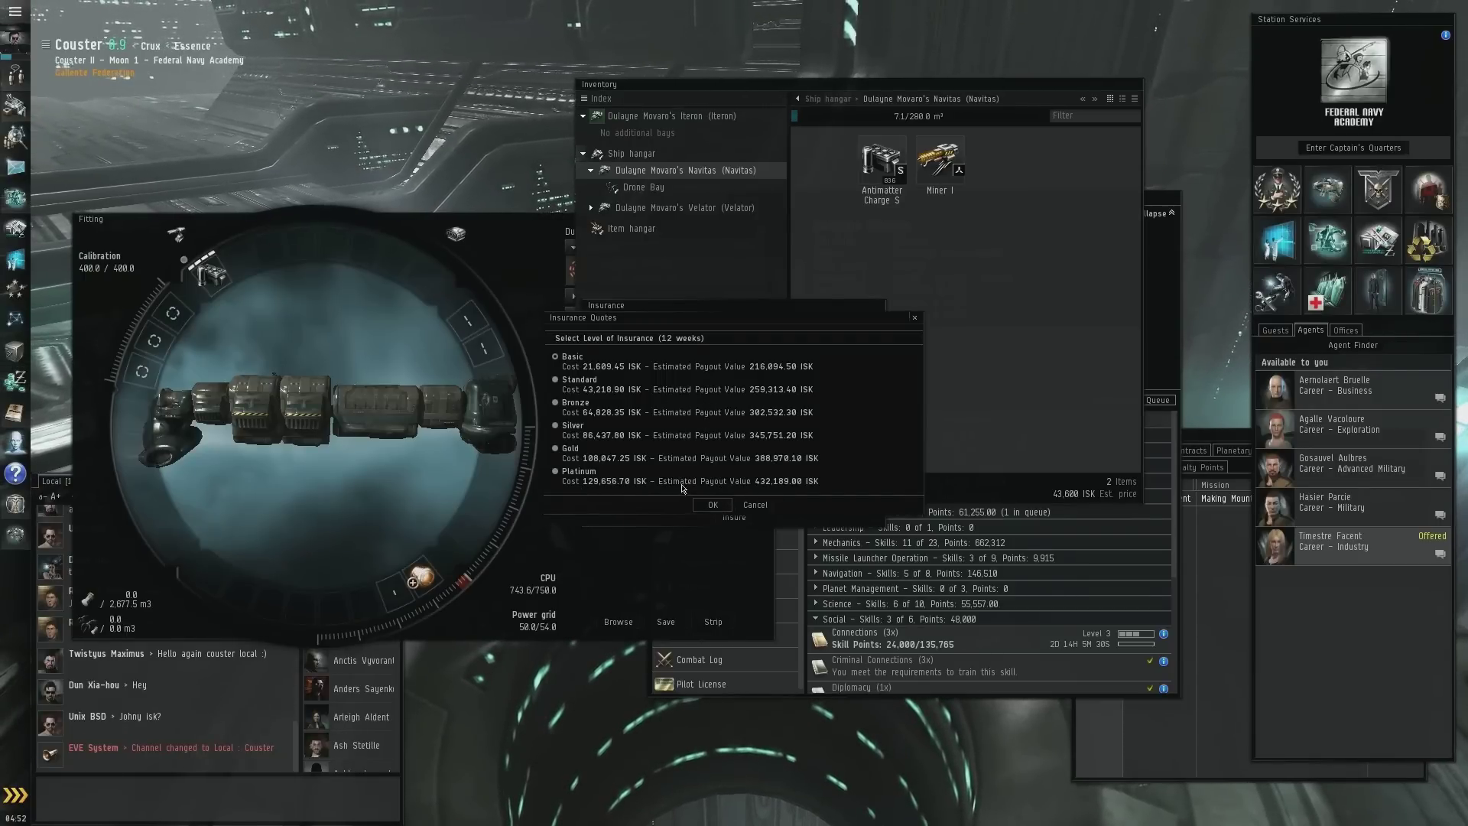
{"action": "left_click", "coordinate": [556, 449]}
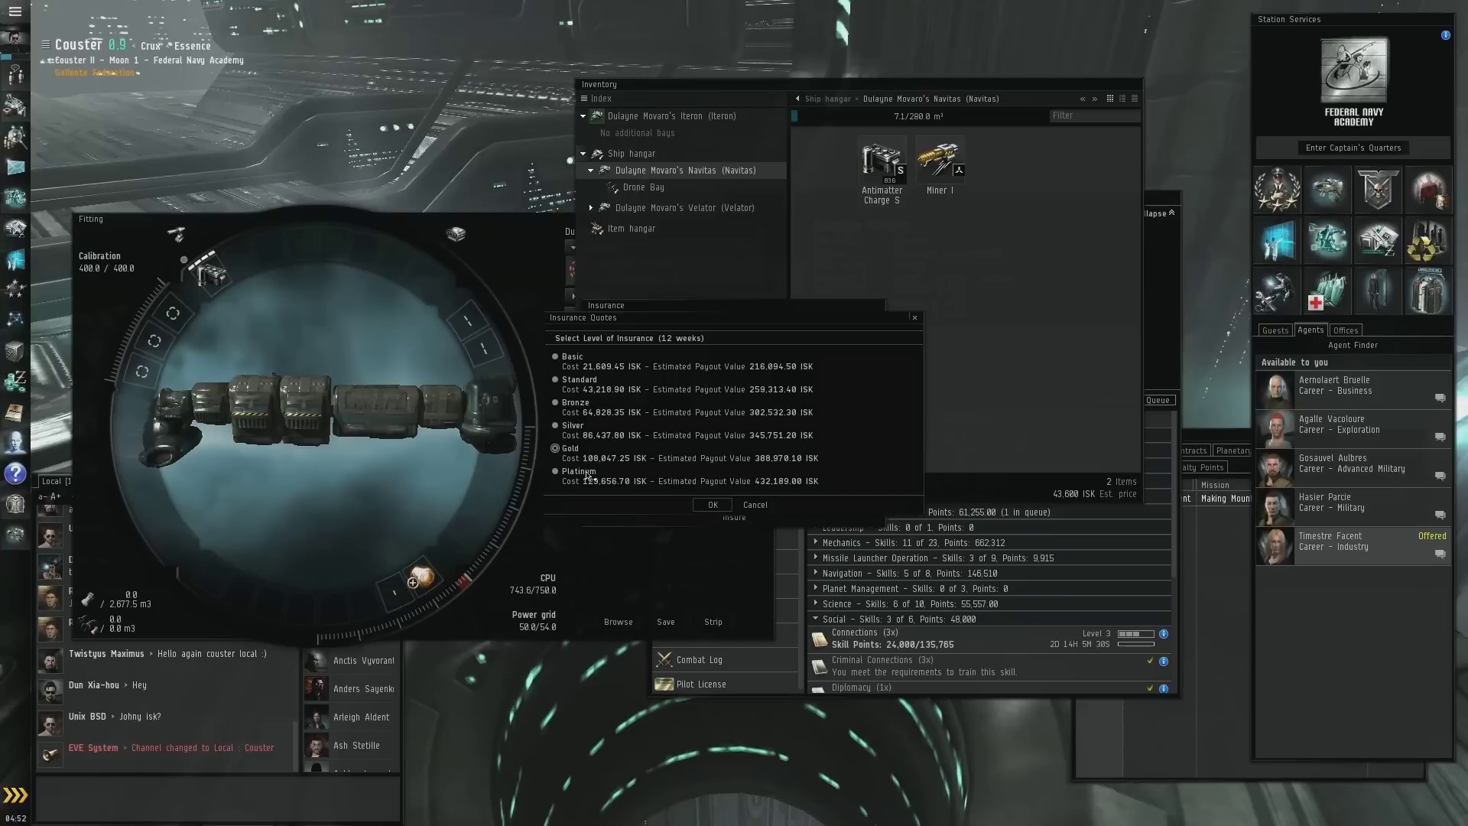
{"action": "left_click", "coordinate": [711, 506]}
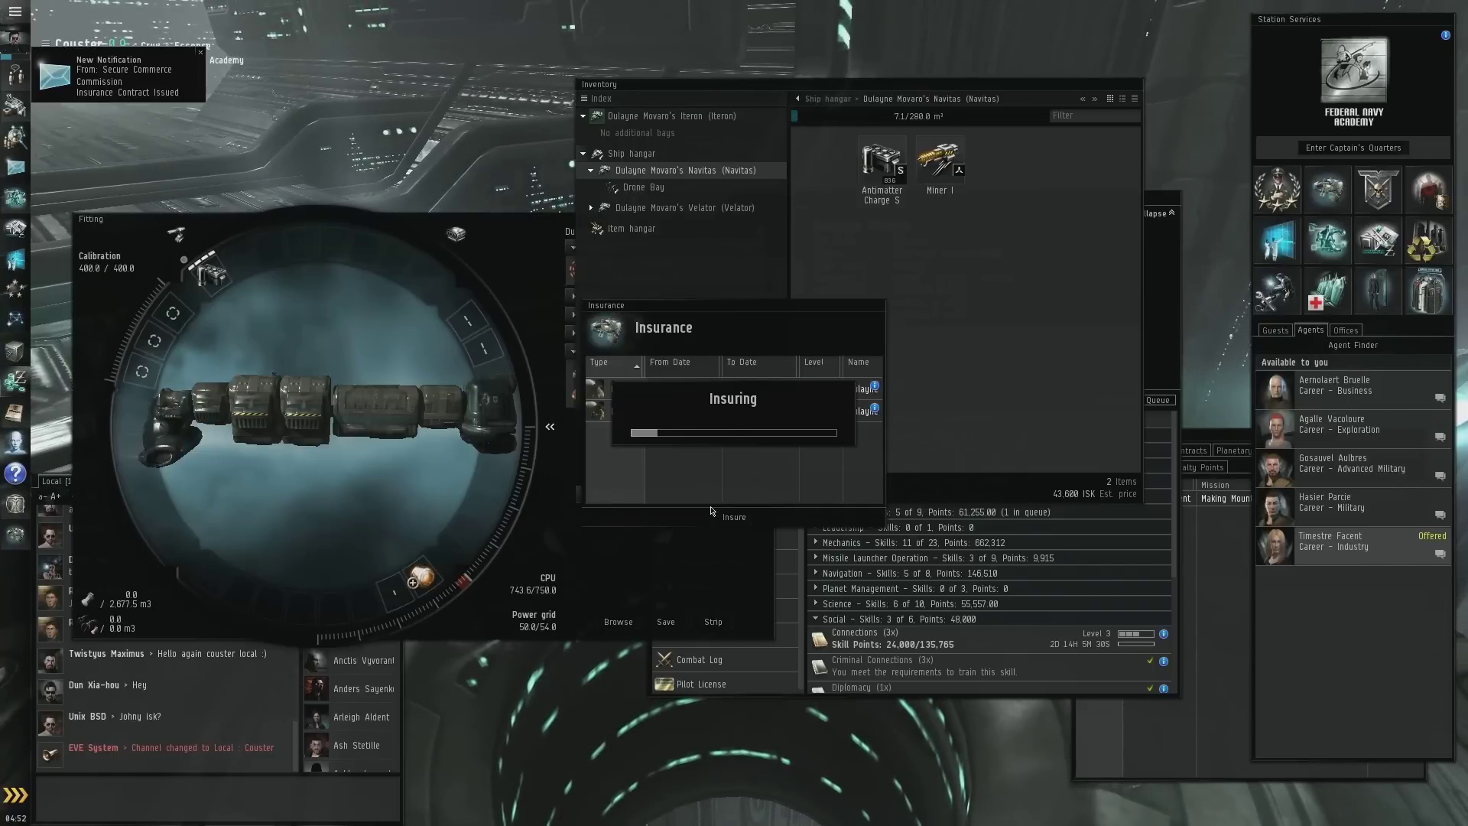
{"action": "left_click", "coordinate": [874, 308]}
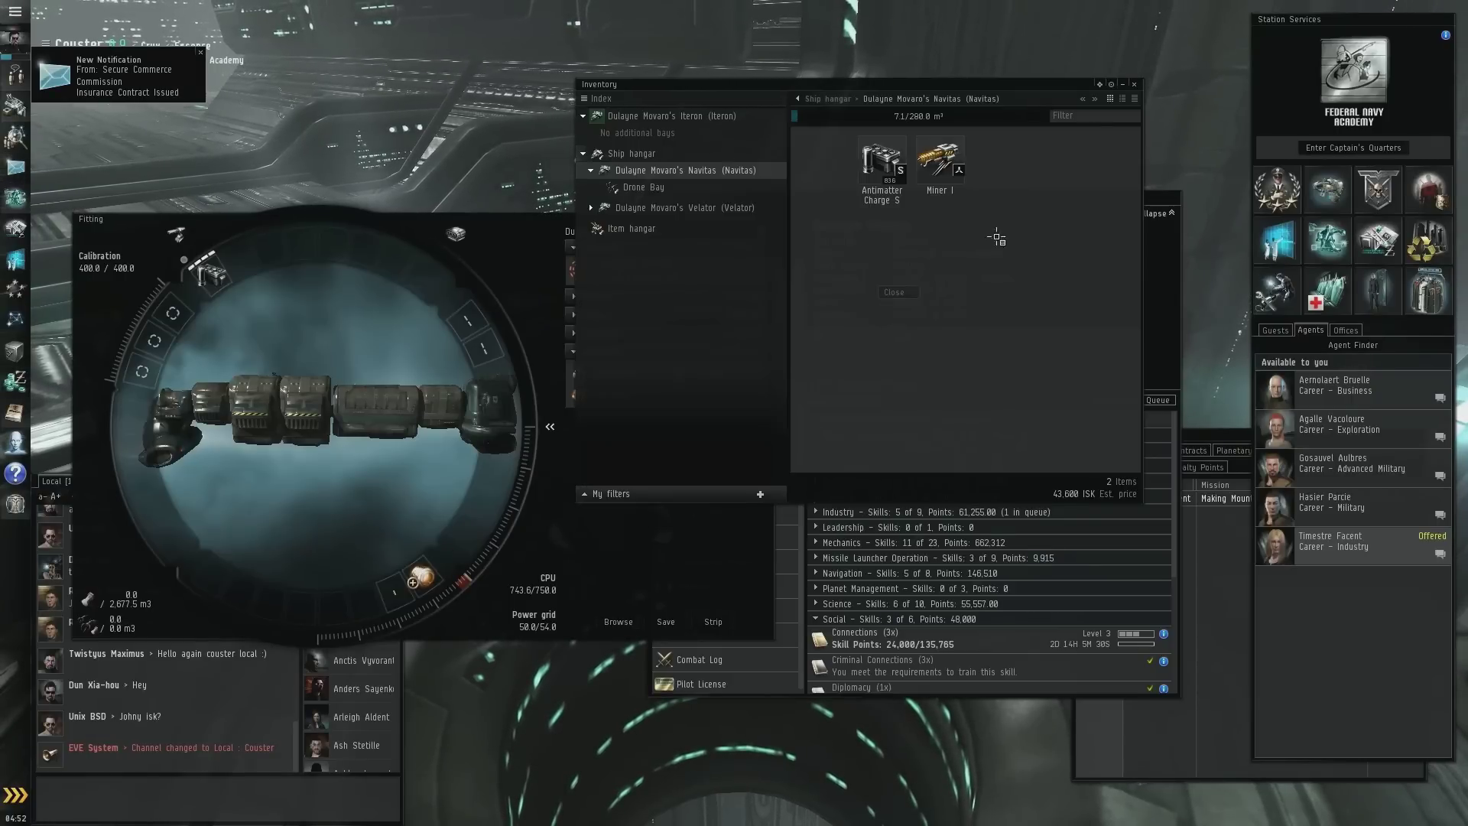
Try accepting Making Mountains of Molehills from the Industry agent, declining at the cargo capacity warning
{"action": "left_click", "coordinate": [1139, 86]}
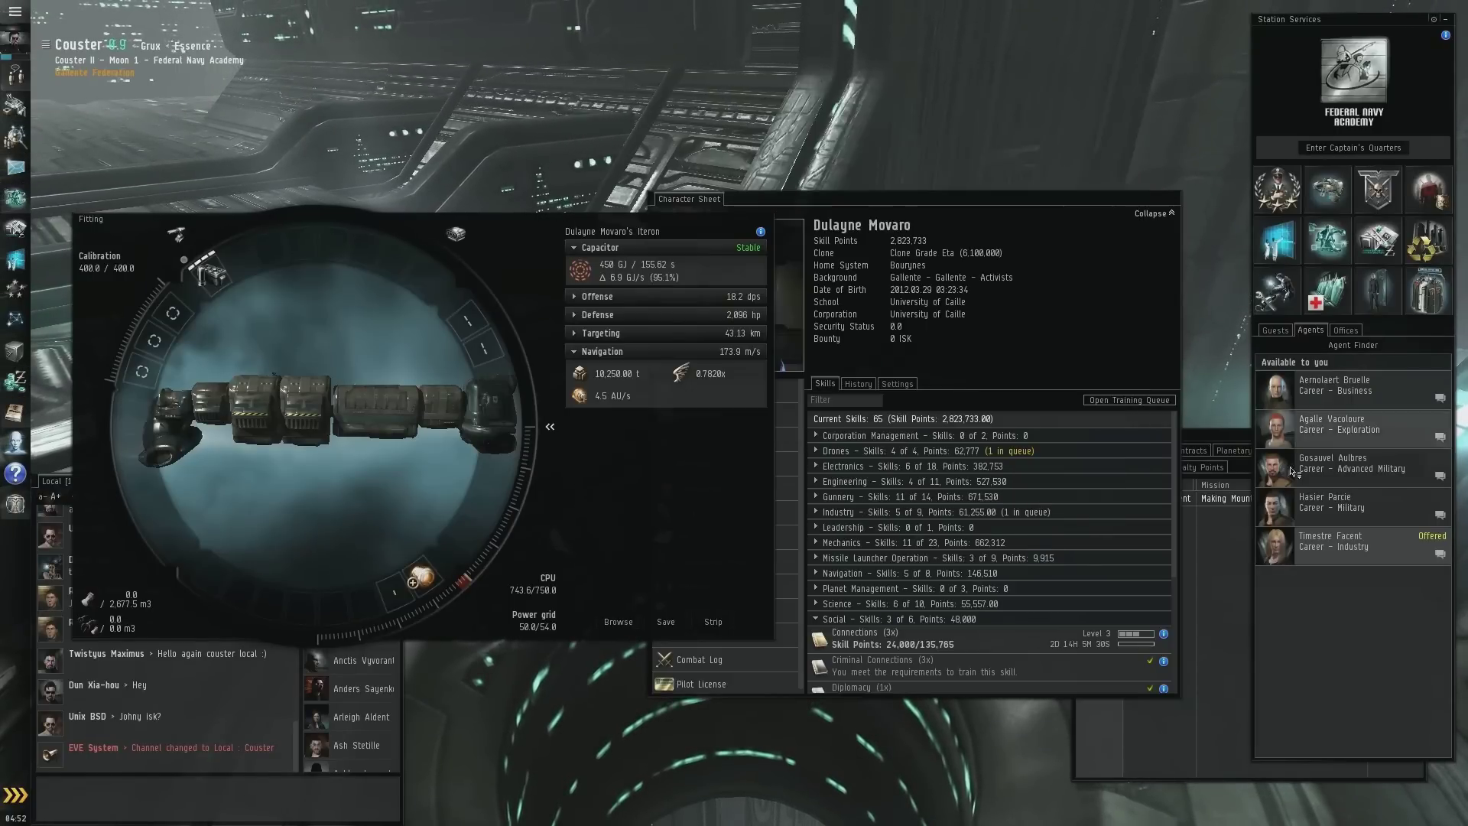
{"action": "right_click", "coordinate": [1351, 549]}
{"action": "left_click", "coordinate": [1389, 560]}
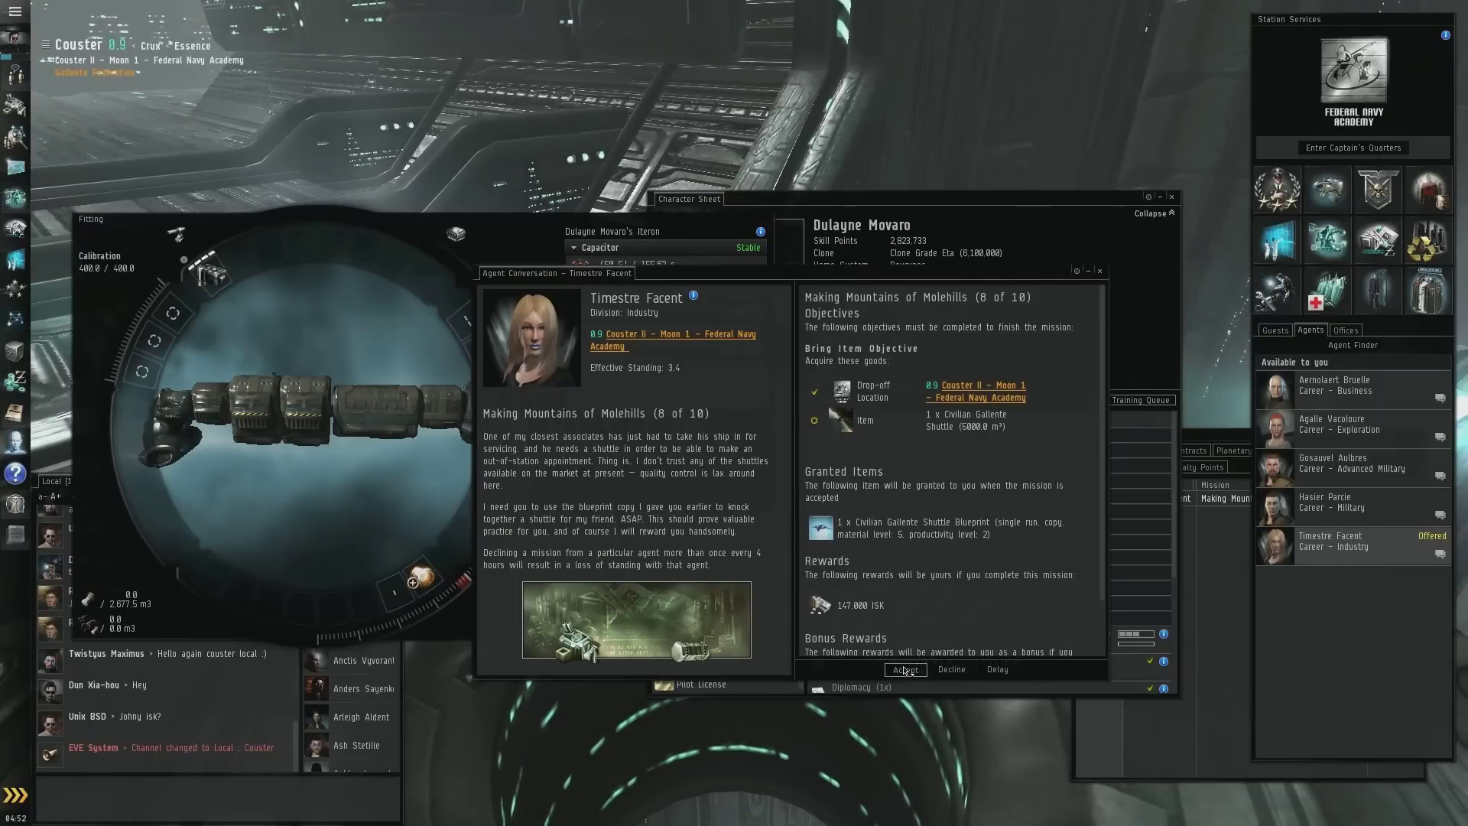
{"action": "left_click", "coordinate": [905, 669]}
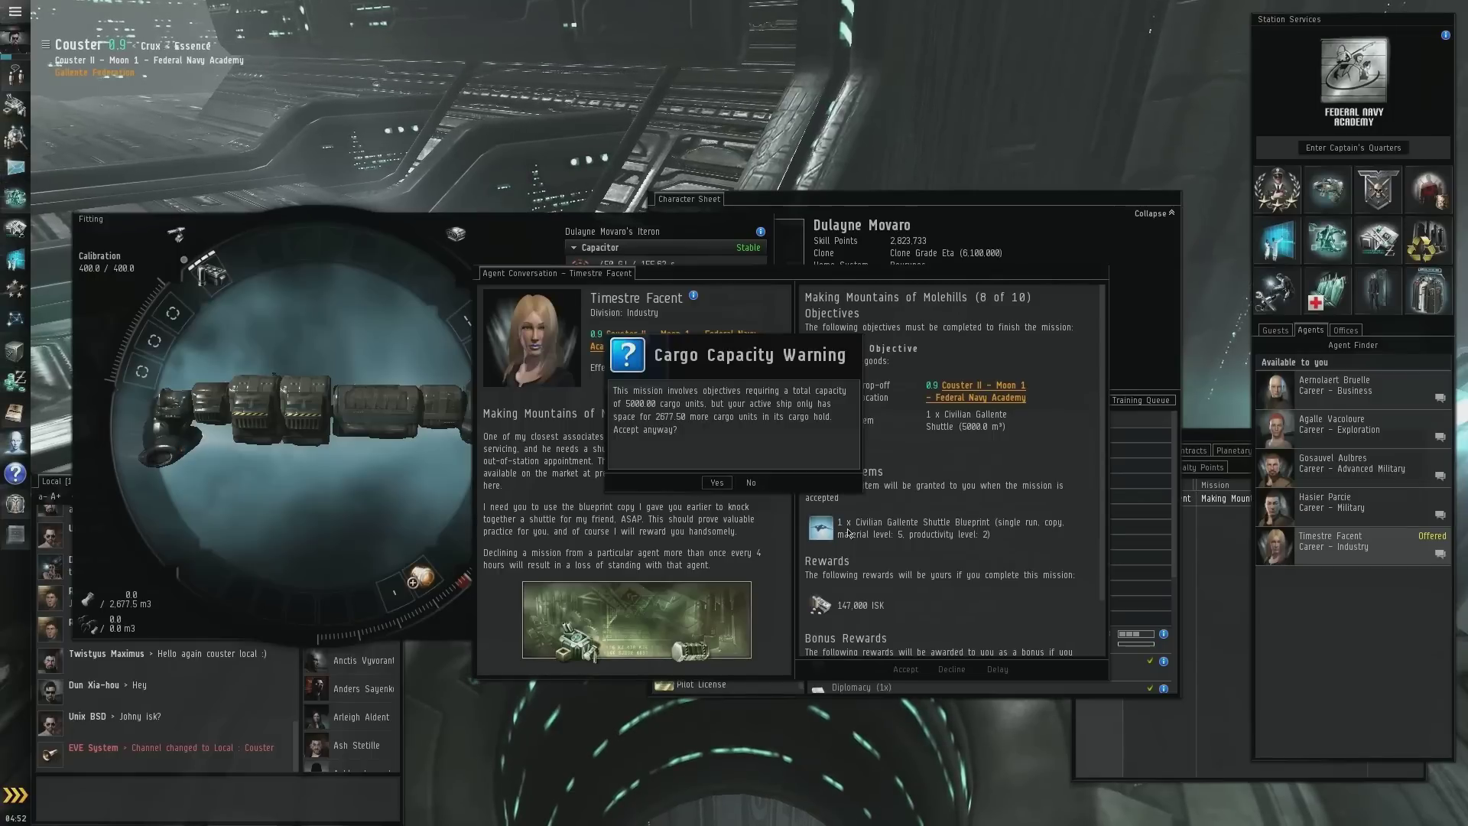
{"action": "left_click", "coordinate": [750, 482]}
Close the Fitting window and the Character Sheet
{"action": "left_click", "coordinate": [877, 205]}
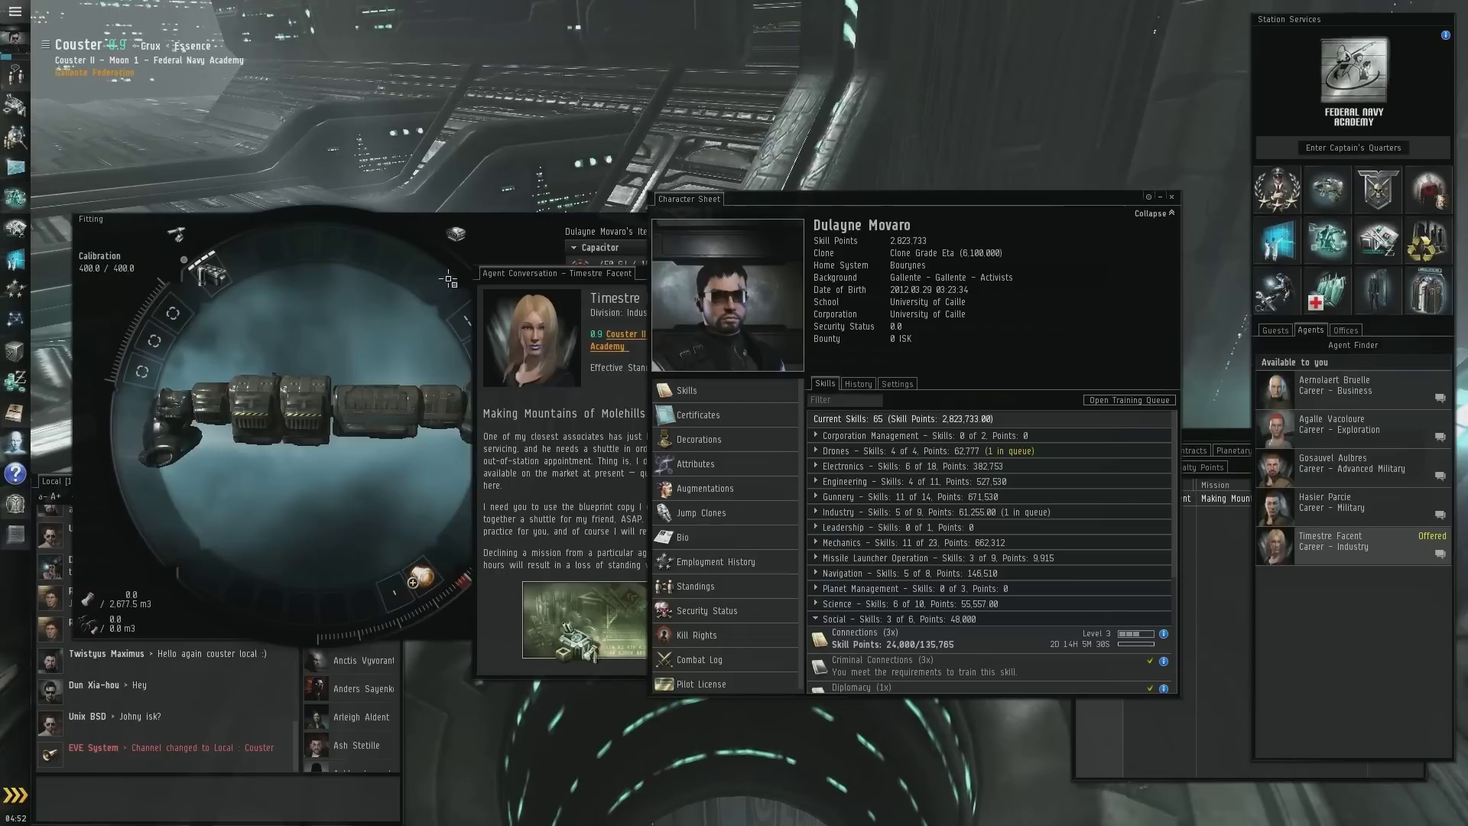
{"action": "left_click", "coordinate": [618, 236]}
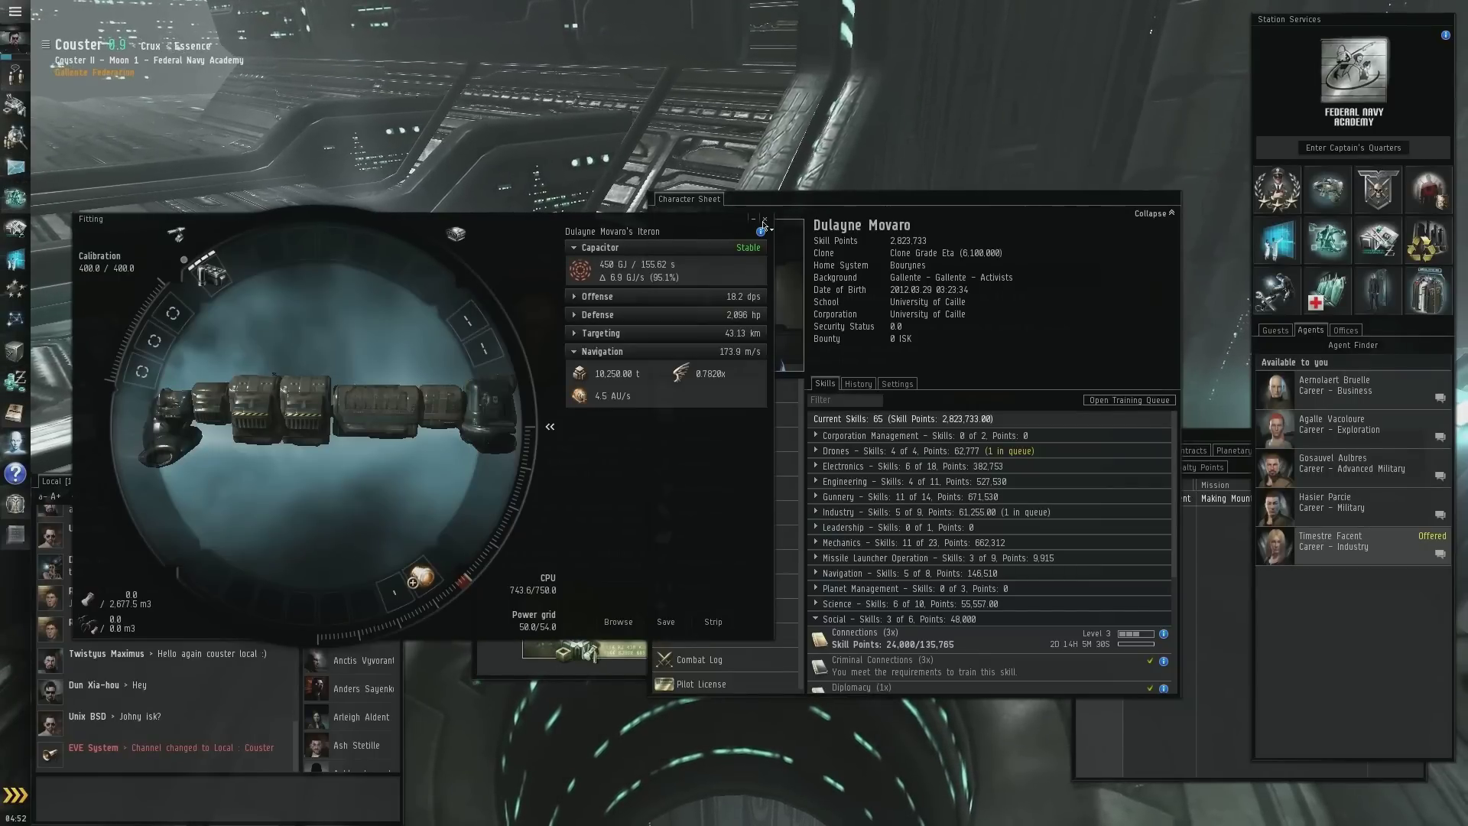
{"action": "left_click", "coordinate": [763, 221]}
{"action": "left_click", "coordinate": [1175, 201]}
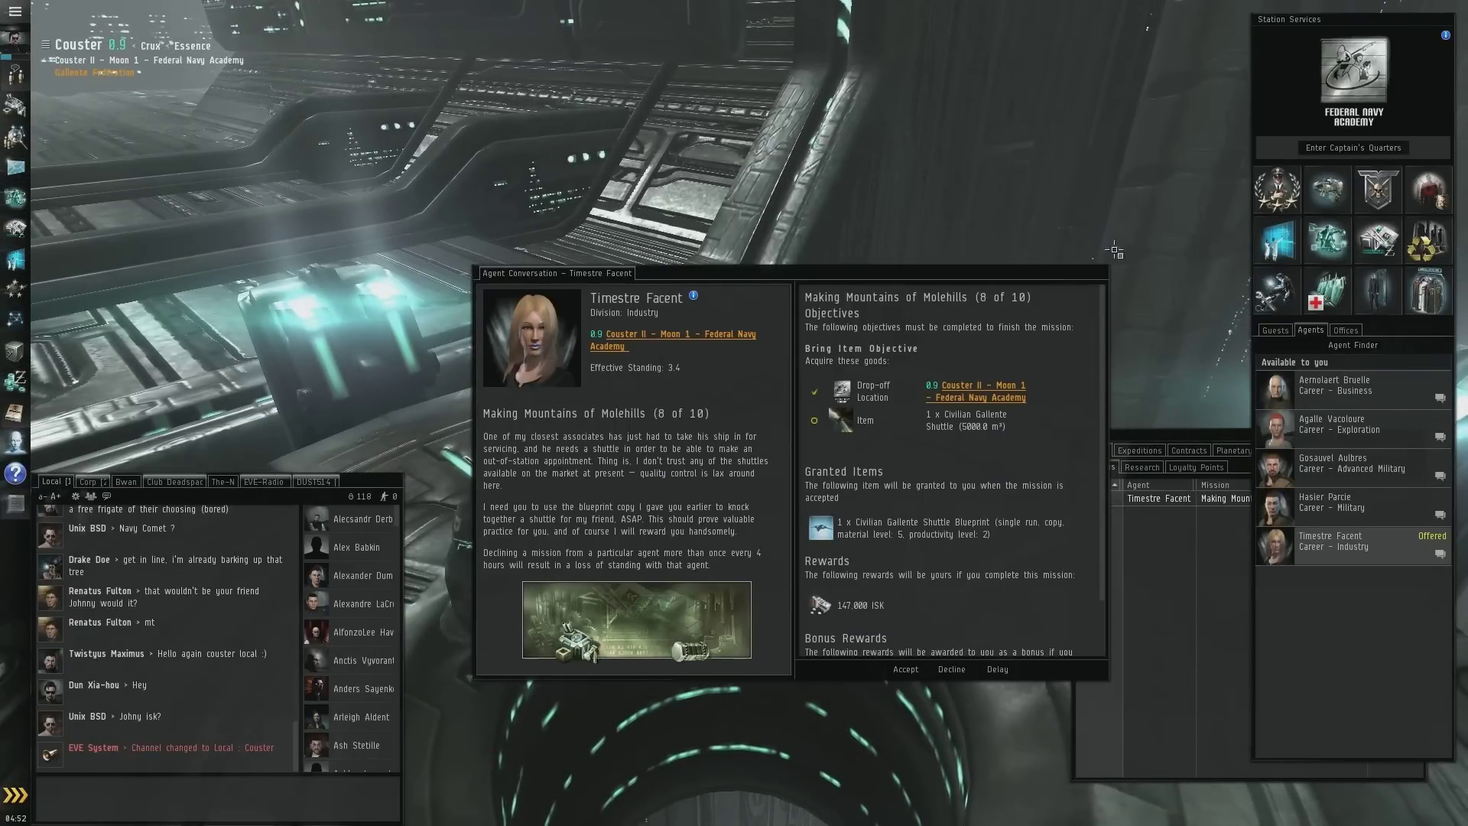
Check estimated prices in the ship hangar: Iteron, Venture 1,250,000 ISK, Velator 17,700 ISK
{"action": "key", "text": "alt+c"}
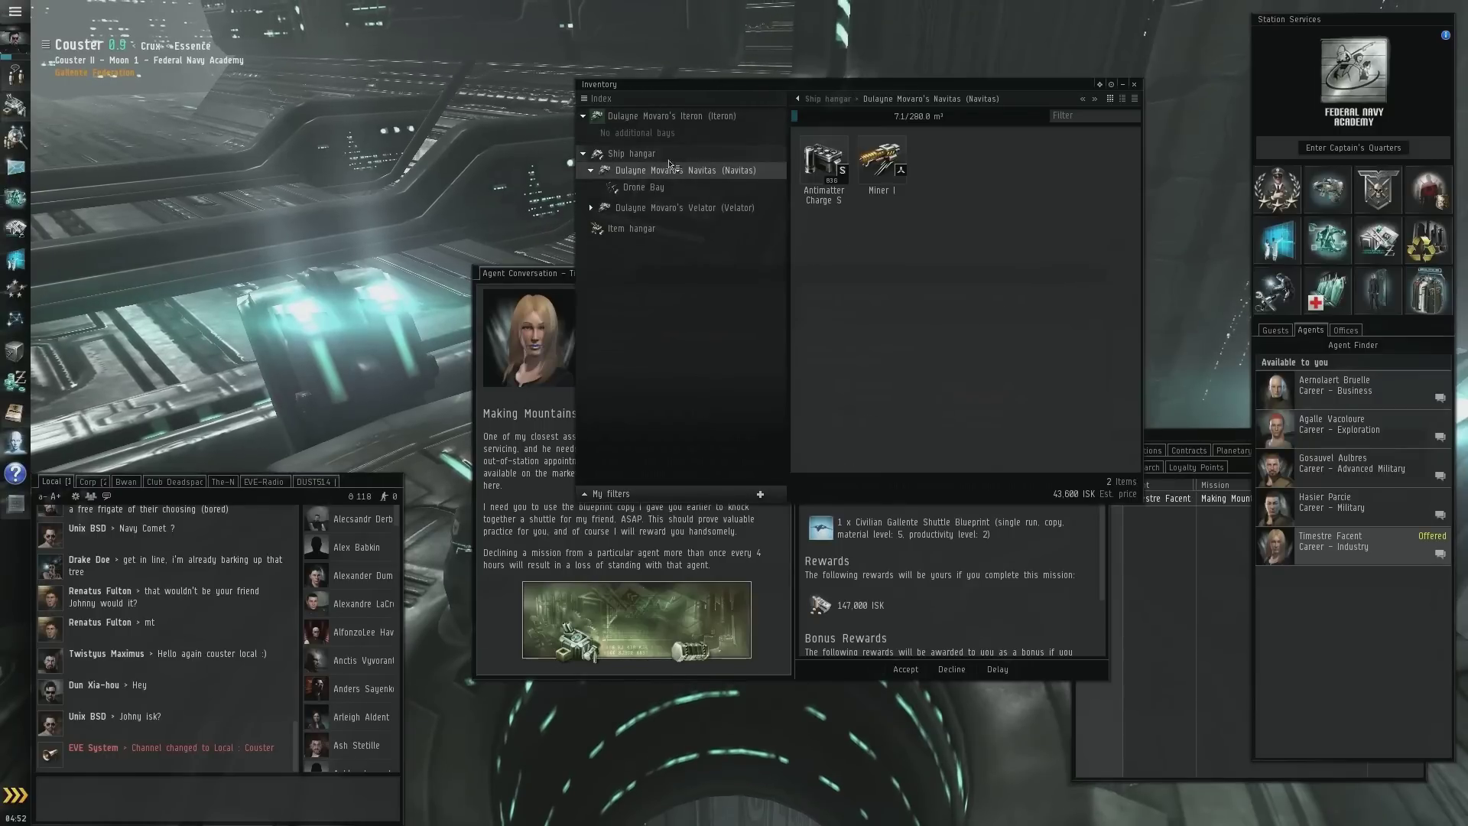
{"action": "left_click", "coordinate": [633, 153]}
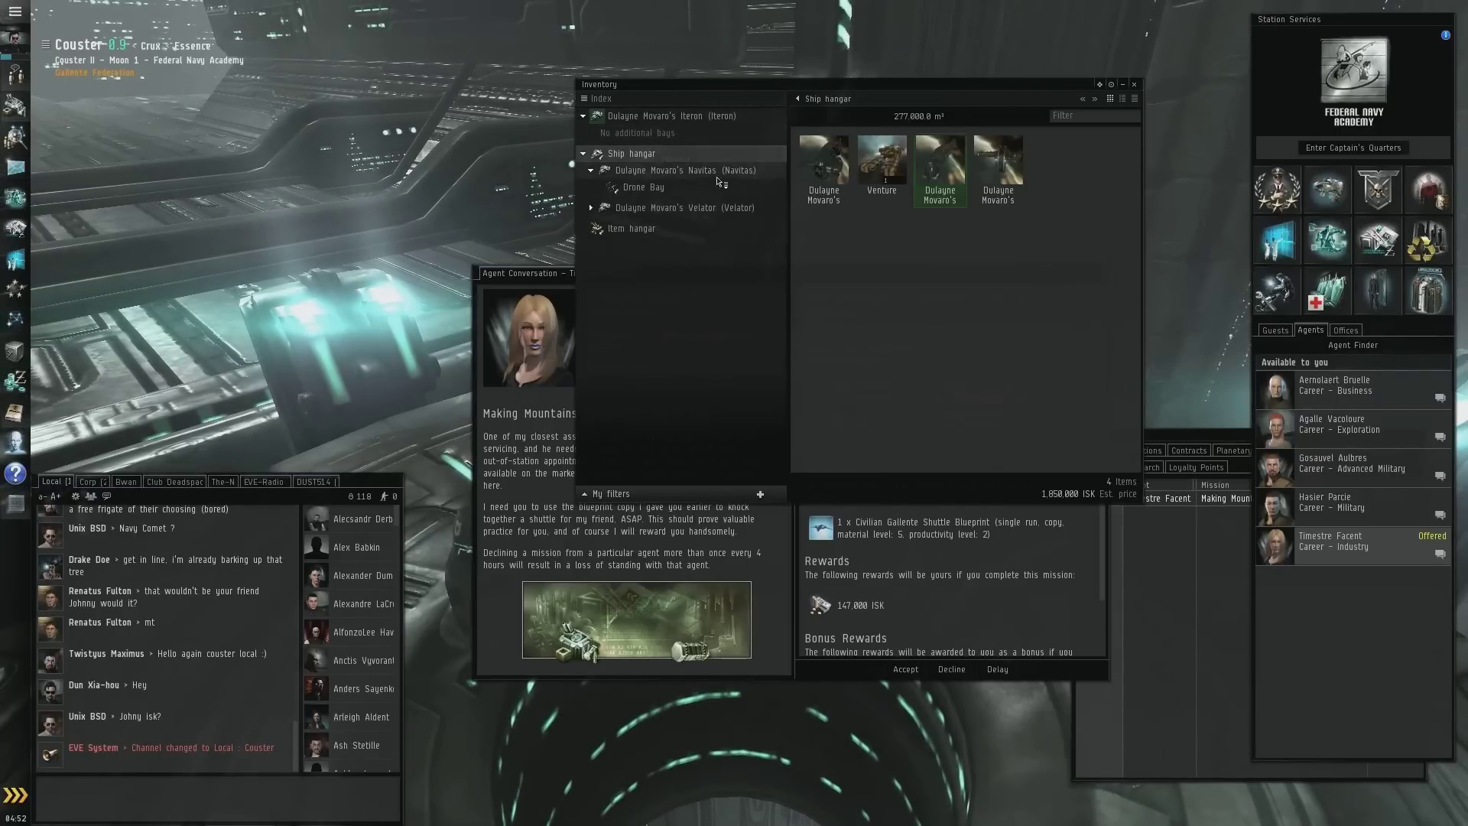
{"action": "right_click", "coordinate": [949, 172]}
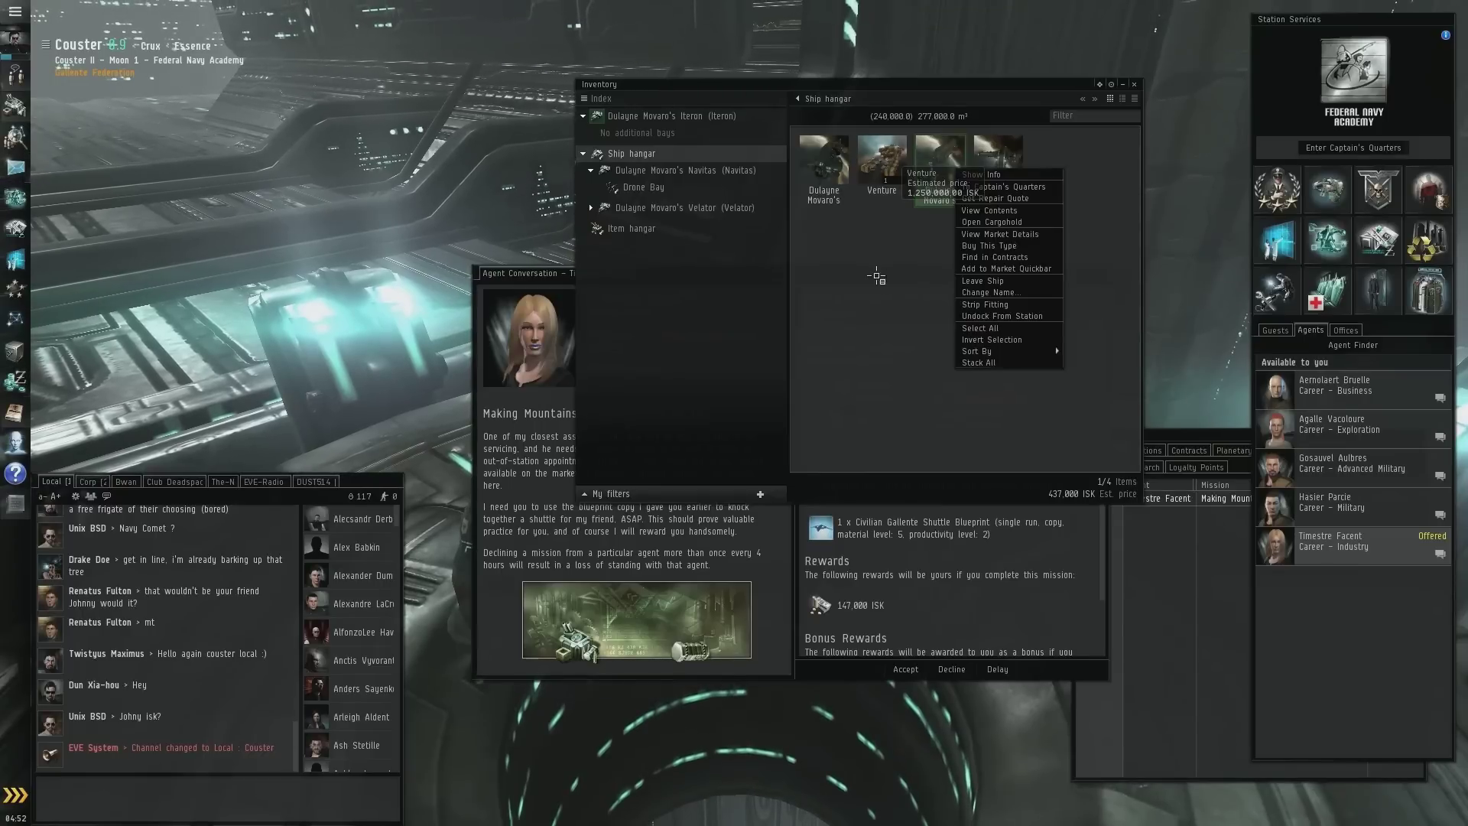
{"action": "key", "text": "Escape"}
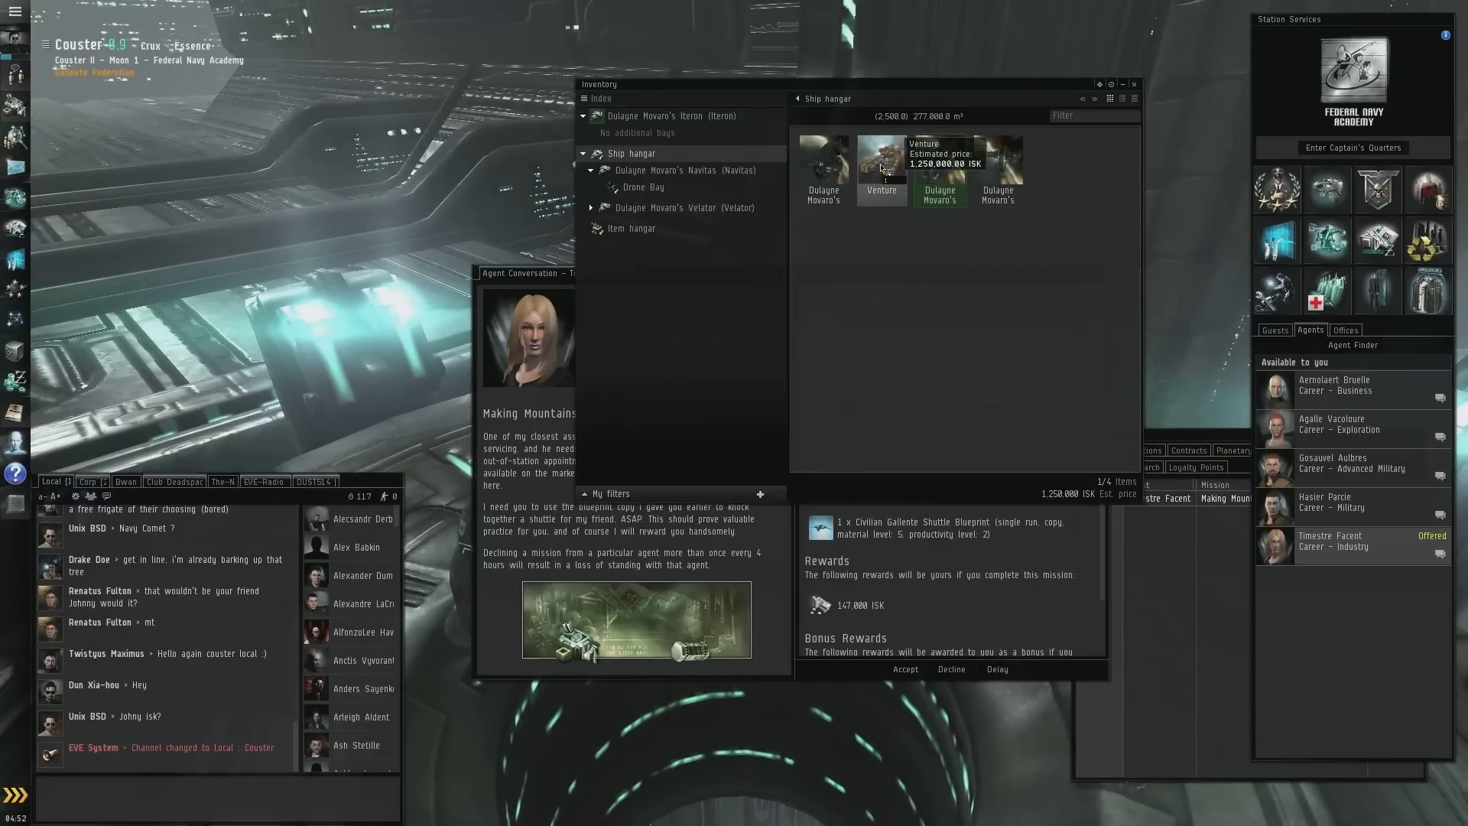
{"action": "left_click", "coordinate": [925, 169]}
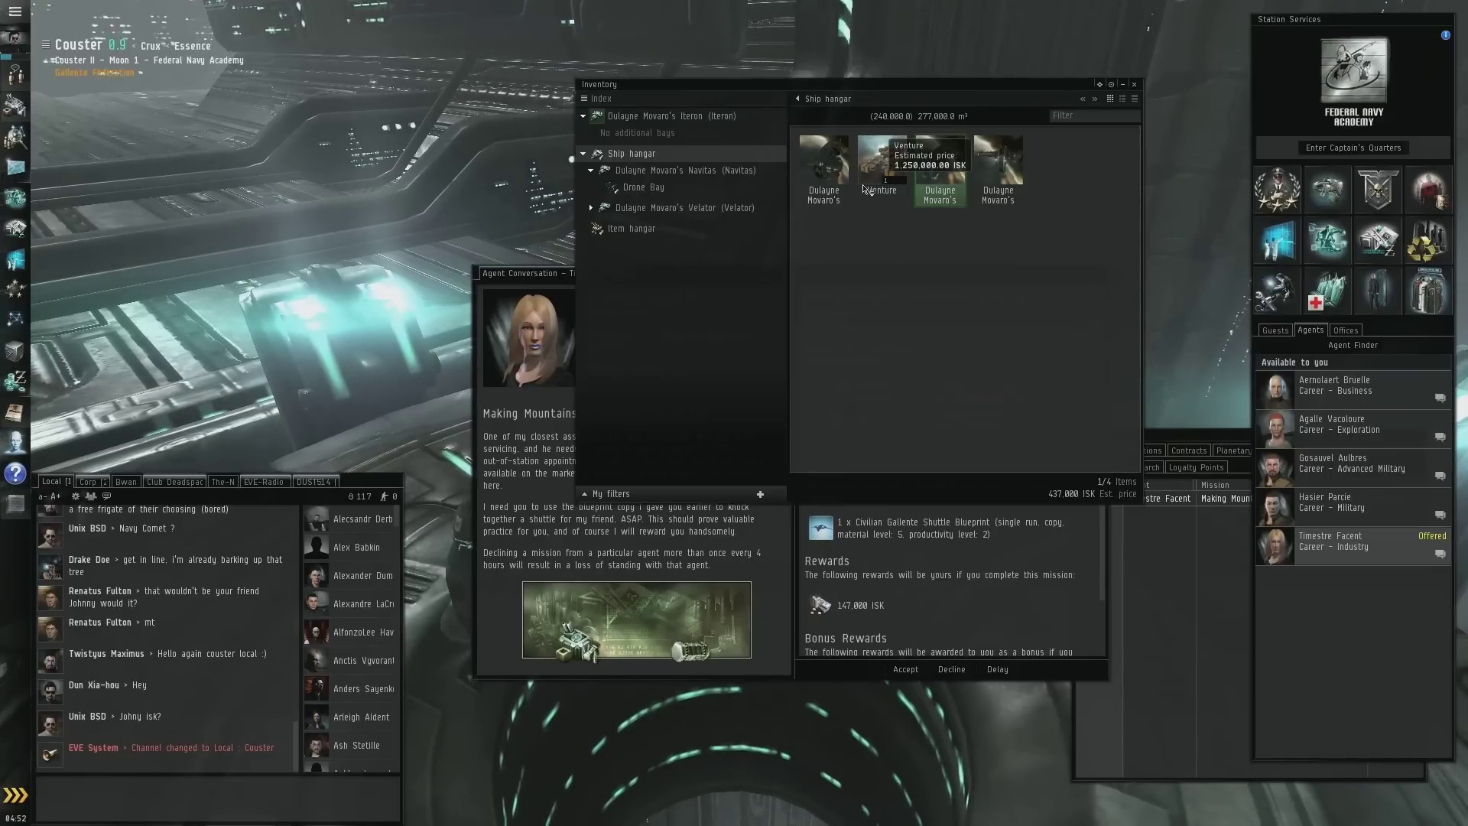
{"action": "left_click", "coordinate": [883, 167], "text": "ctrl"}
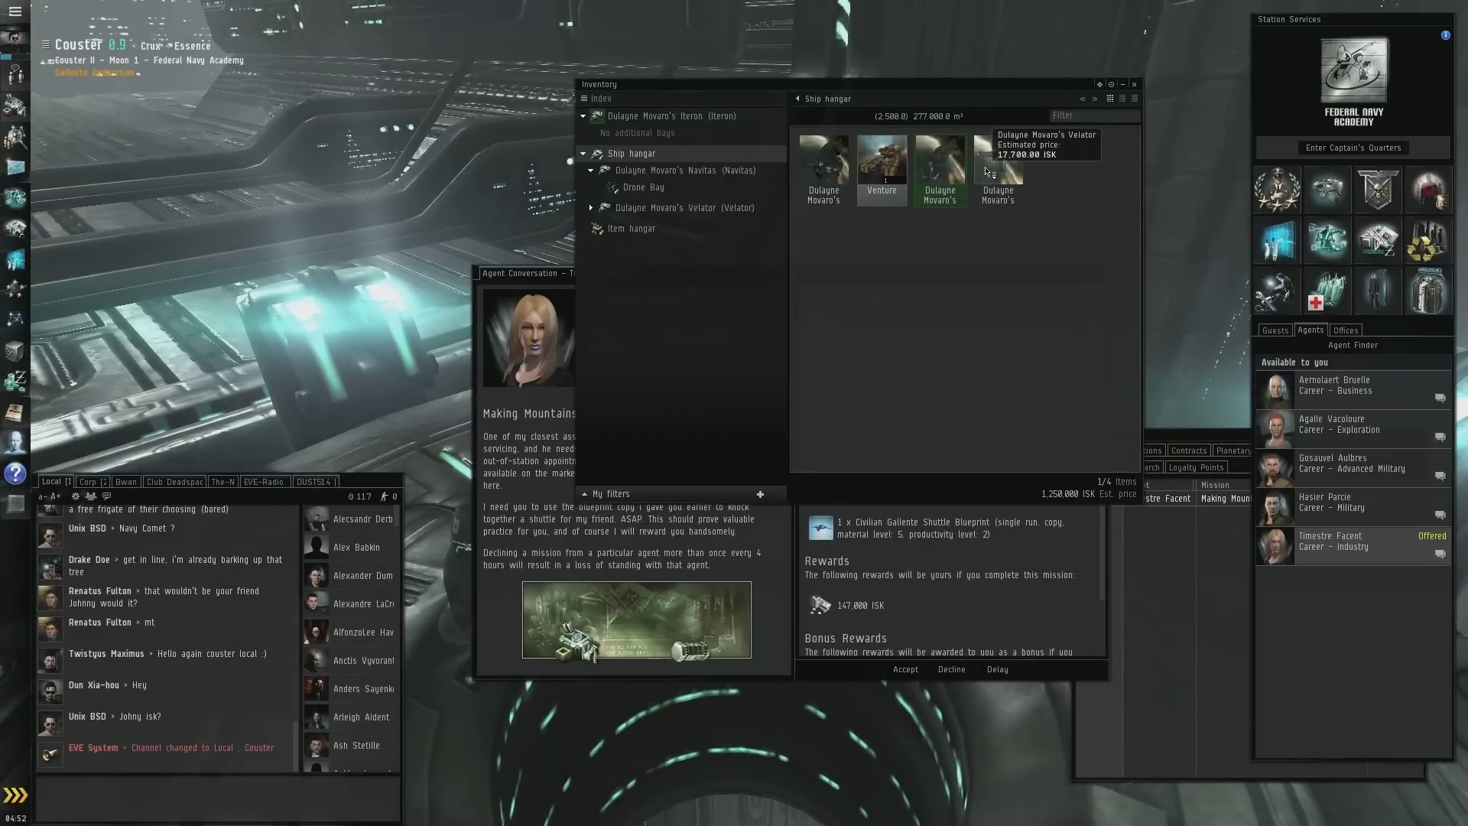
{"action": "left_click", "coordinate": [996, 170]}
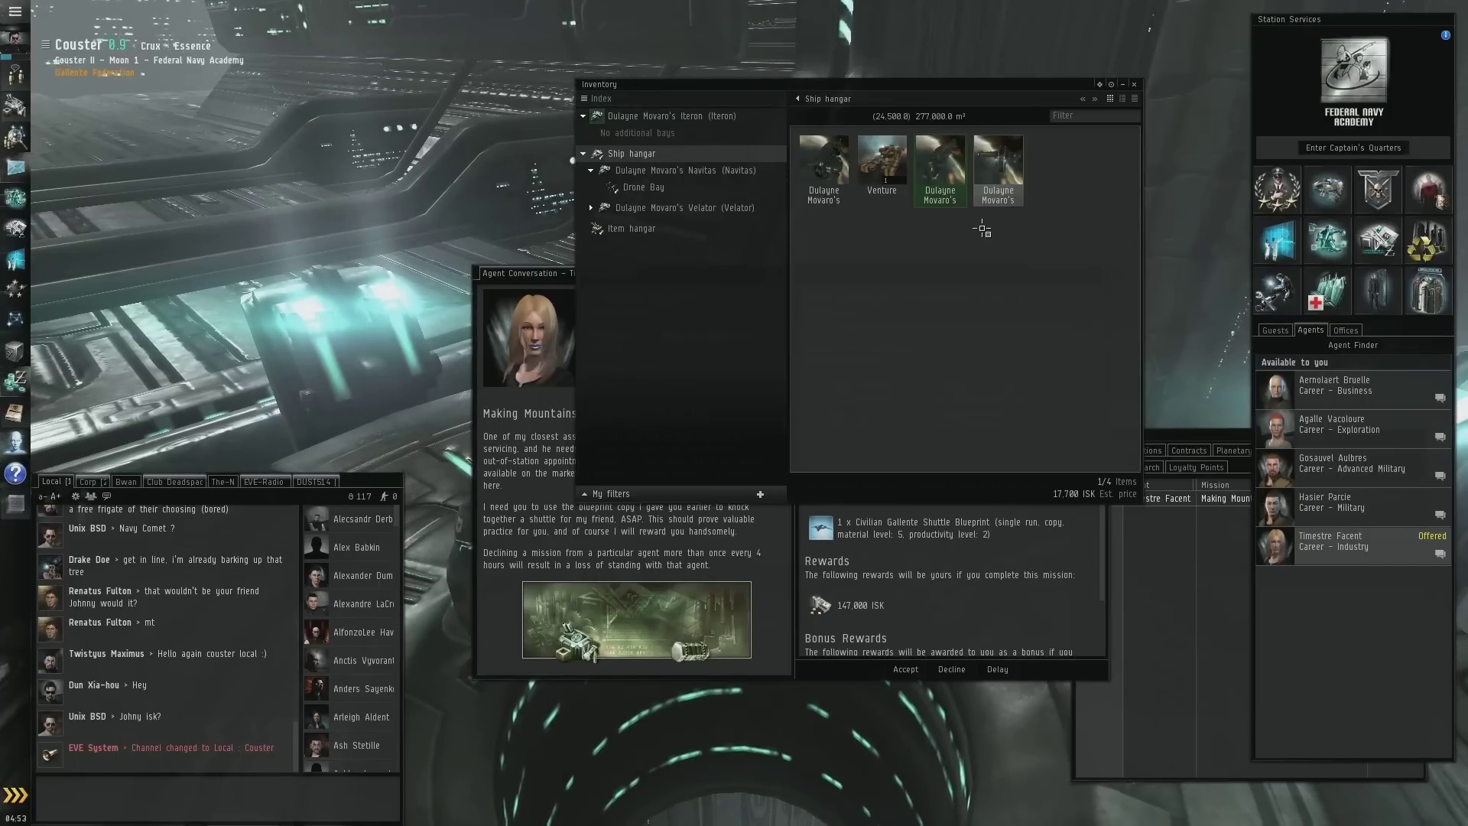
{"action": "left_click", "coordinate": [938, 558]}
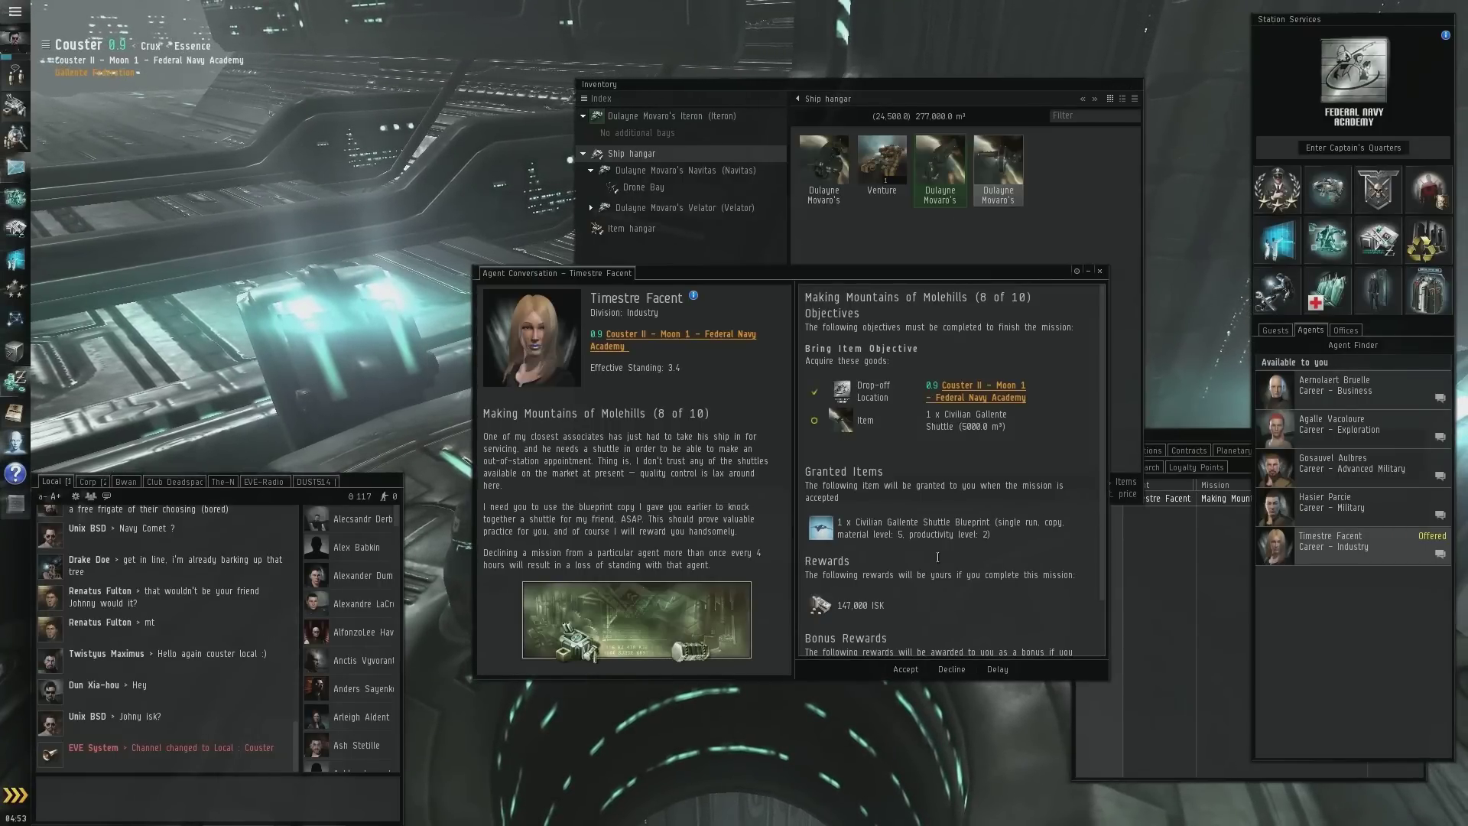